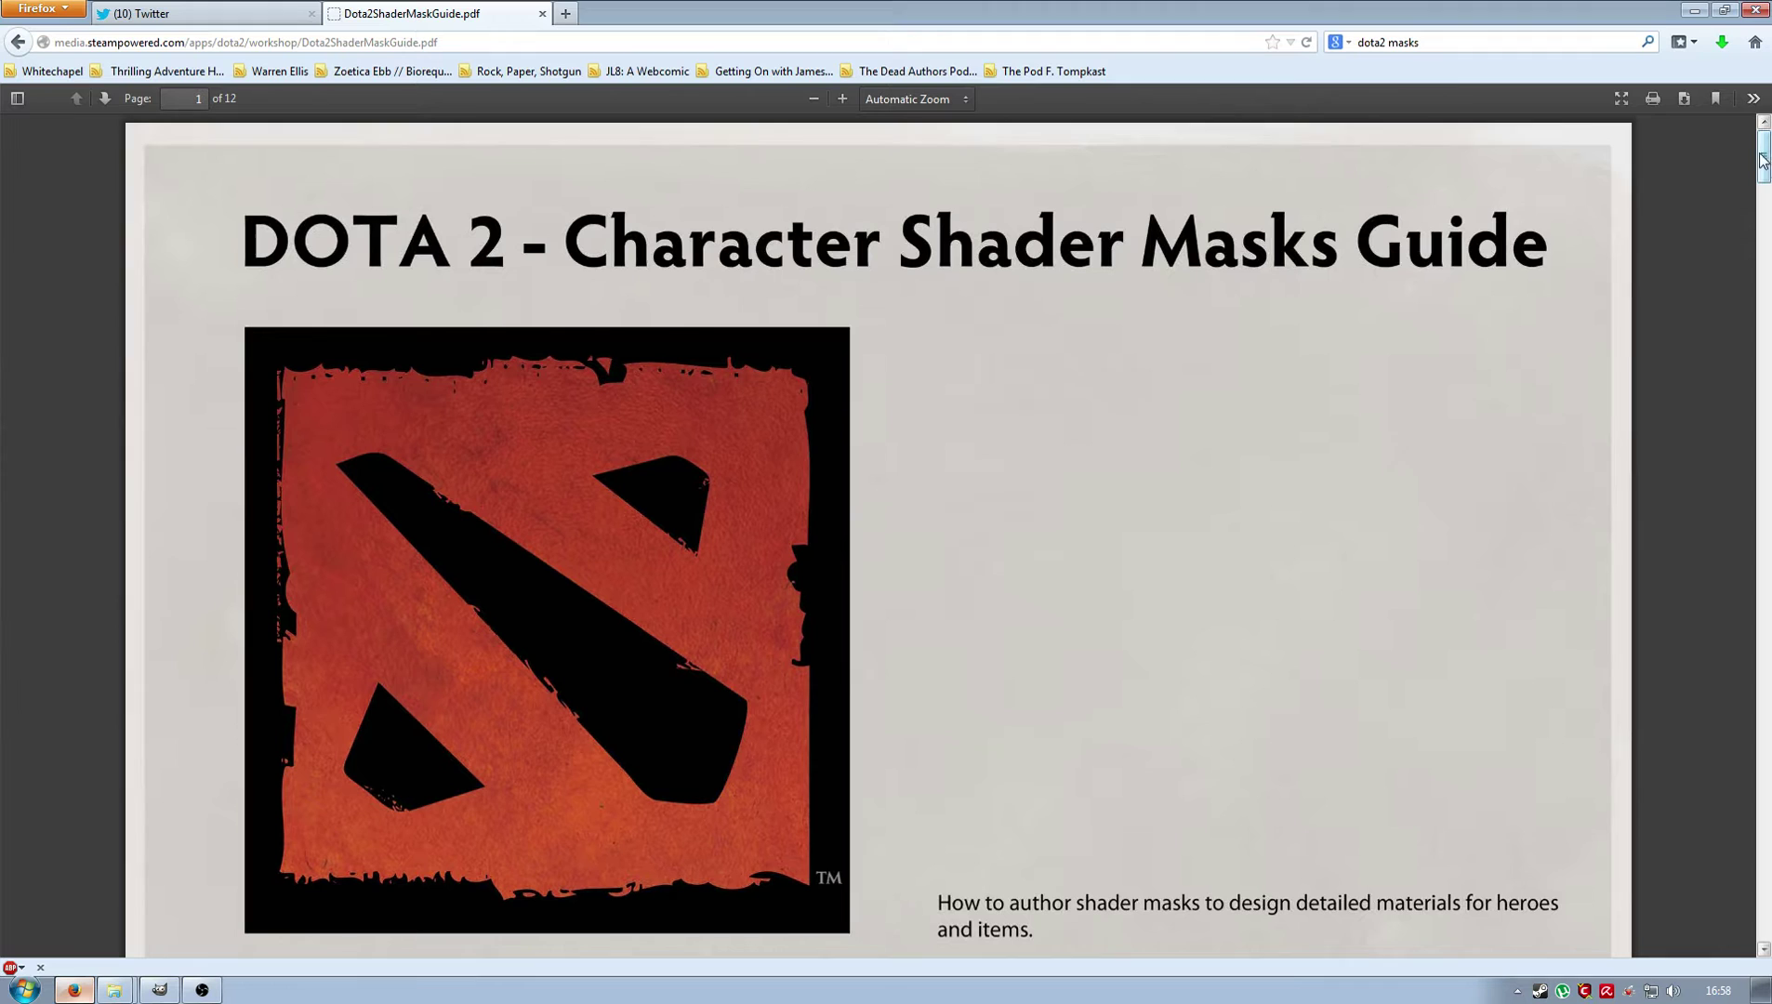
Scroll the guide PDF to page 2, the Masks page listing the R, G, B and A channel uses.
drag(1765, 163, 1765, 164)
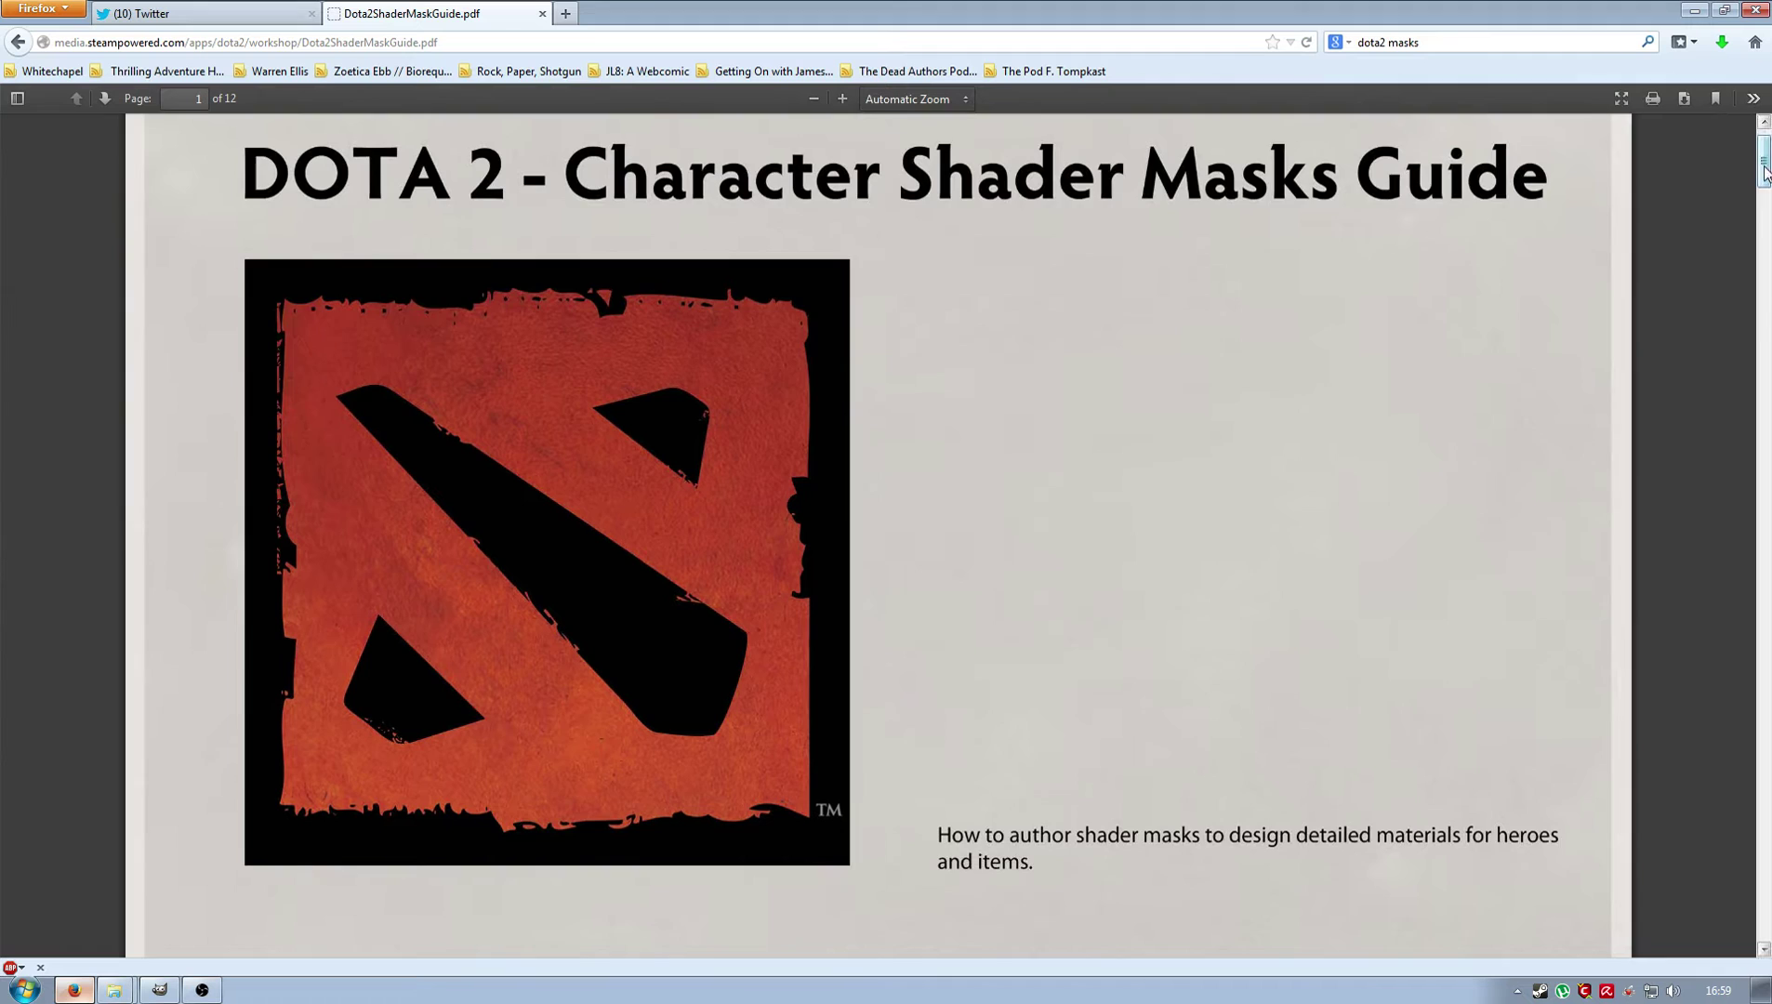
drag(1765, 167, 1764, 238)
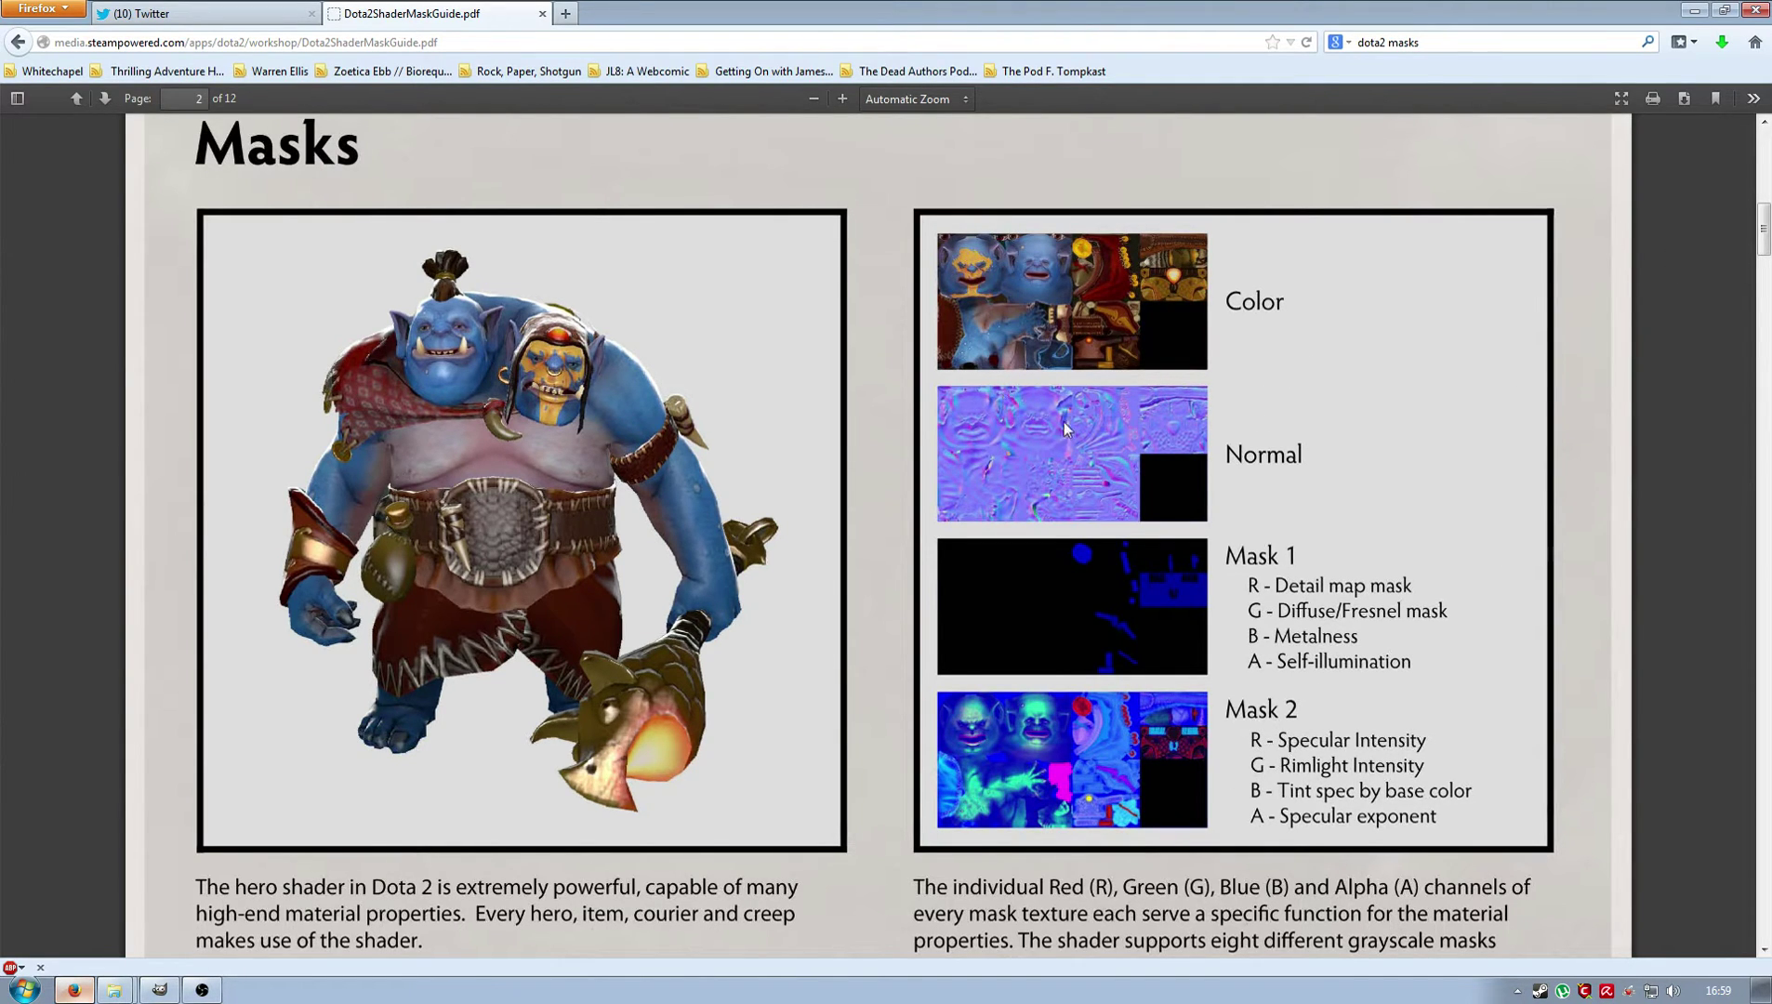
Bring GIMP forward and arrange its toolbox and image windows so the menus show fully.
click(158, 991)
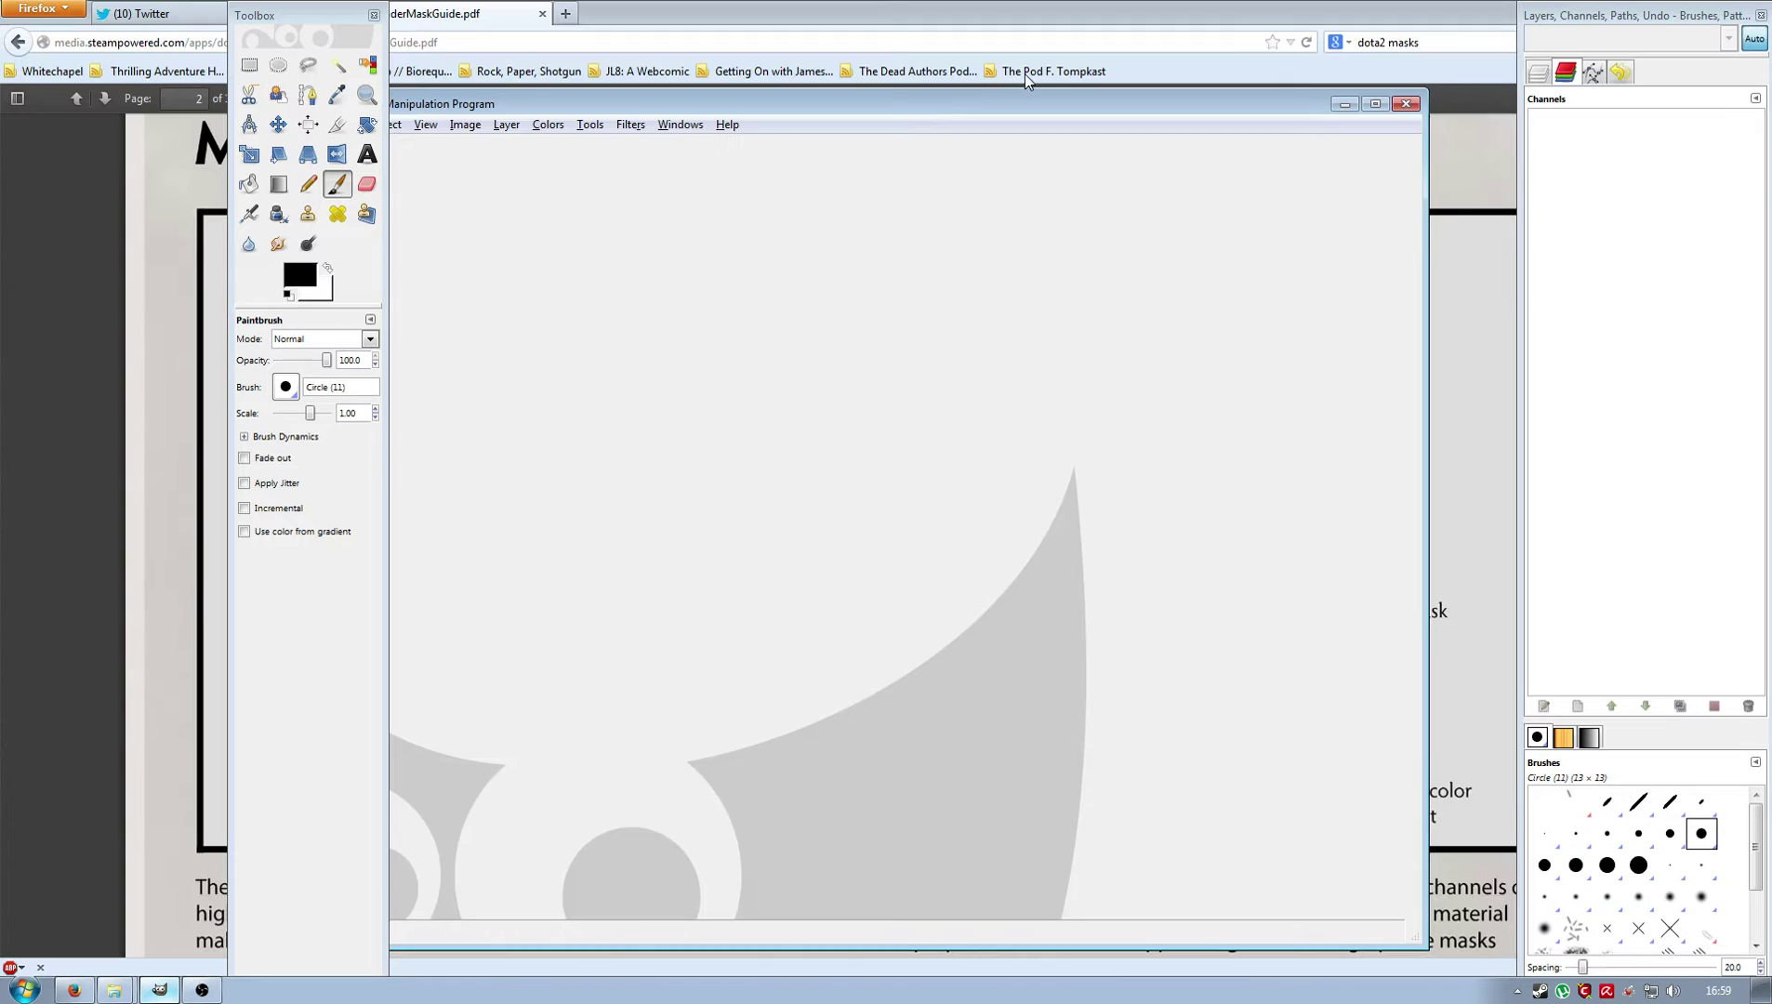
drag(1025, 74, 1026, 73)
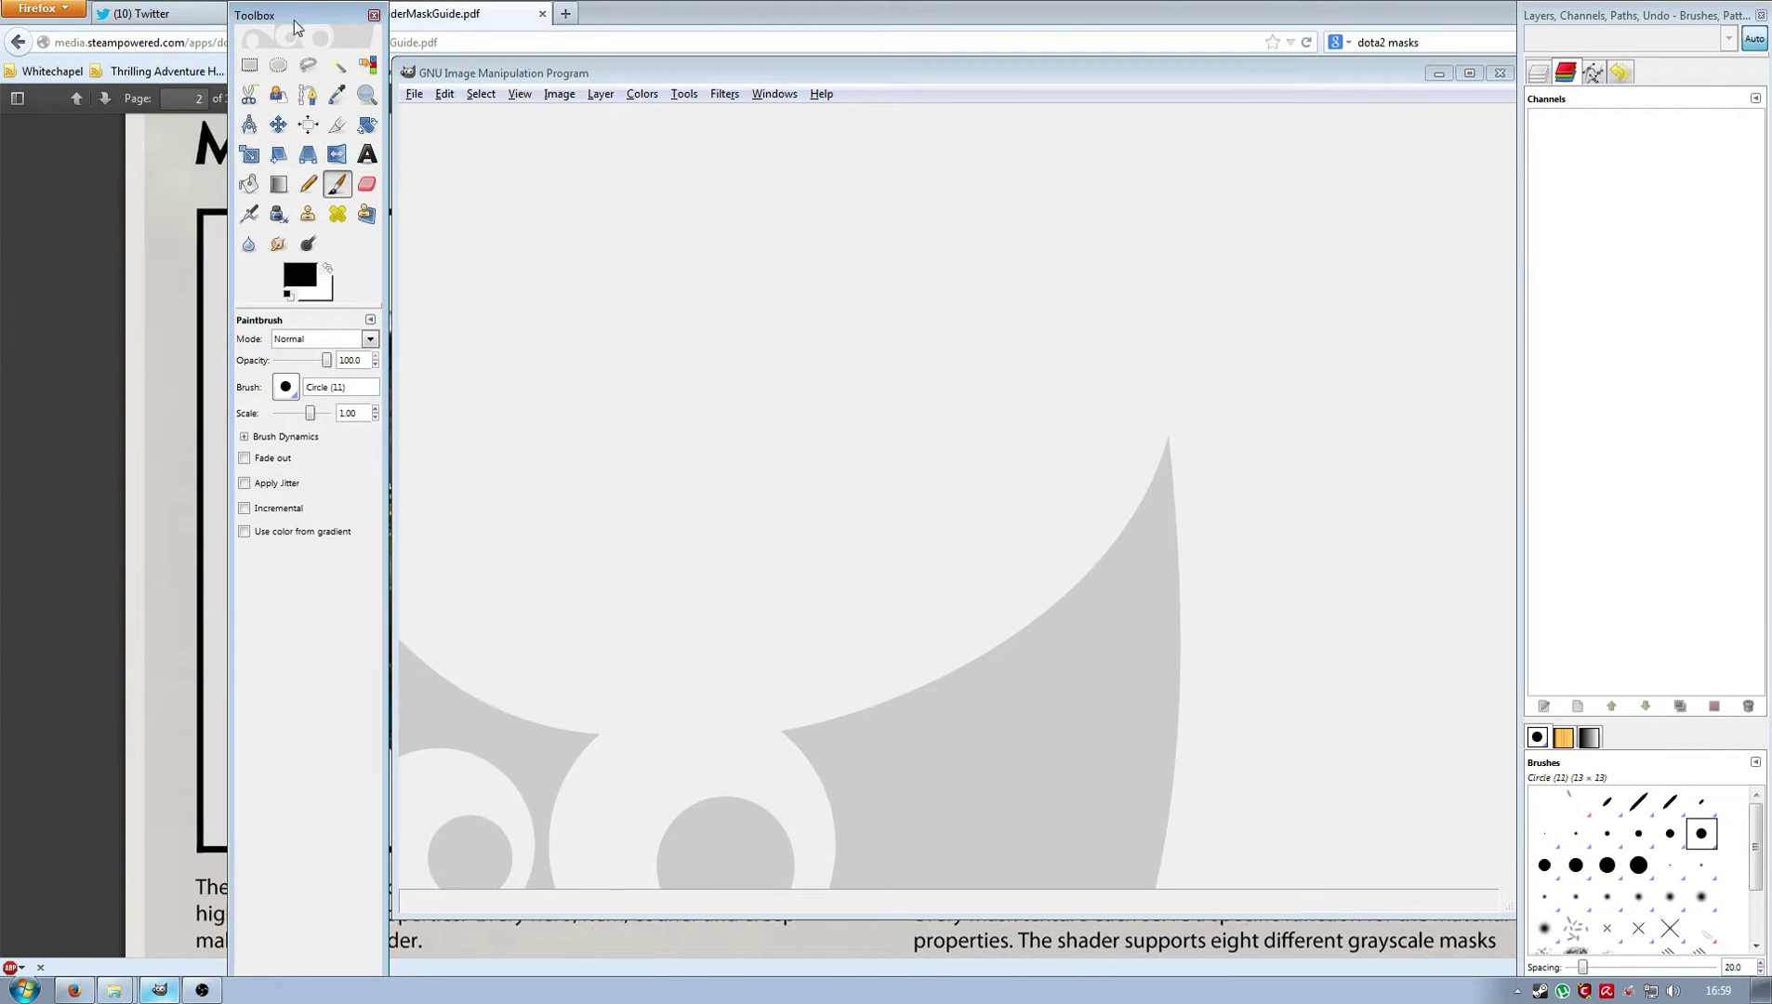
drag(344, 6, 269, 28)
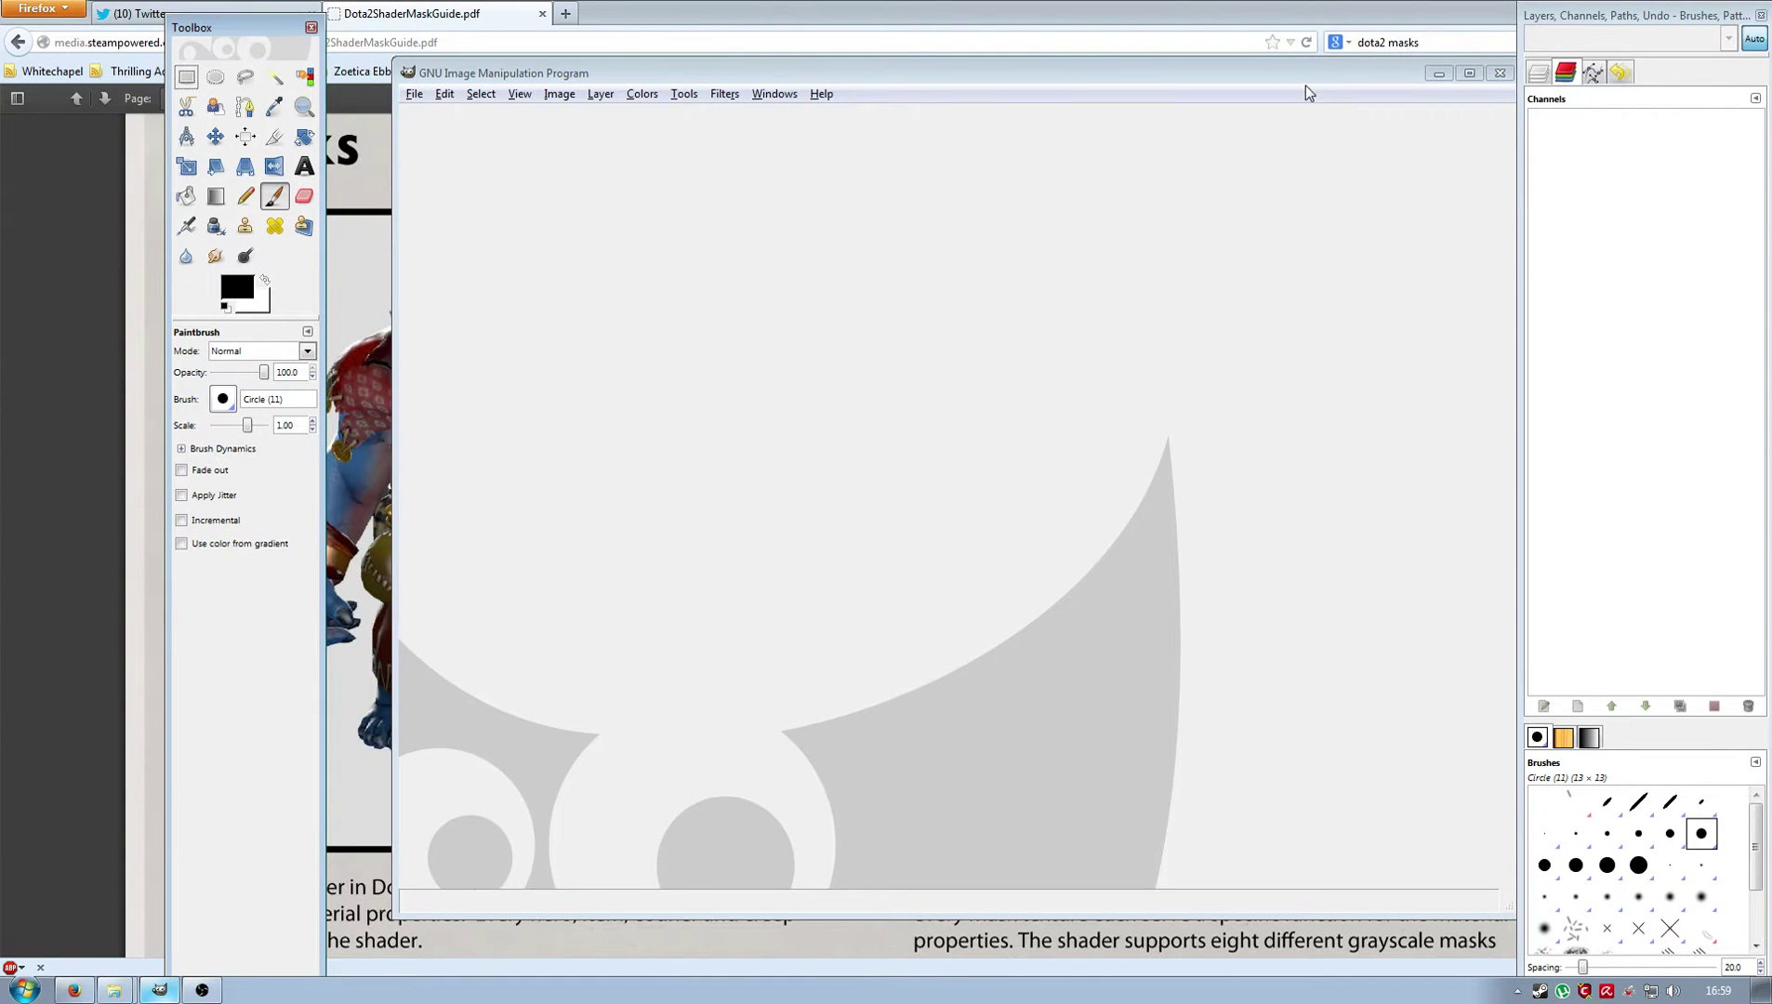
drag(1307, 82, 1278, 88)
click(1560, 78)
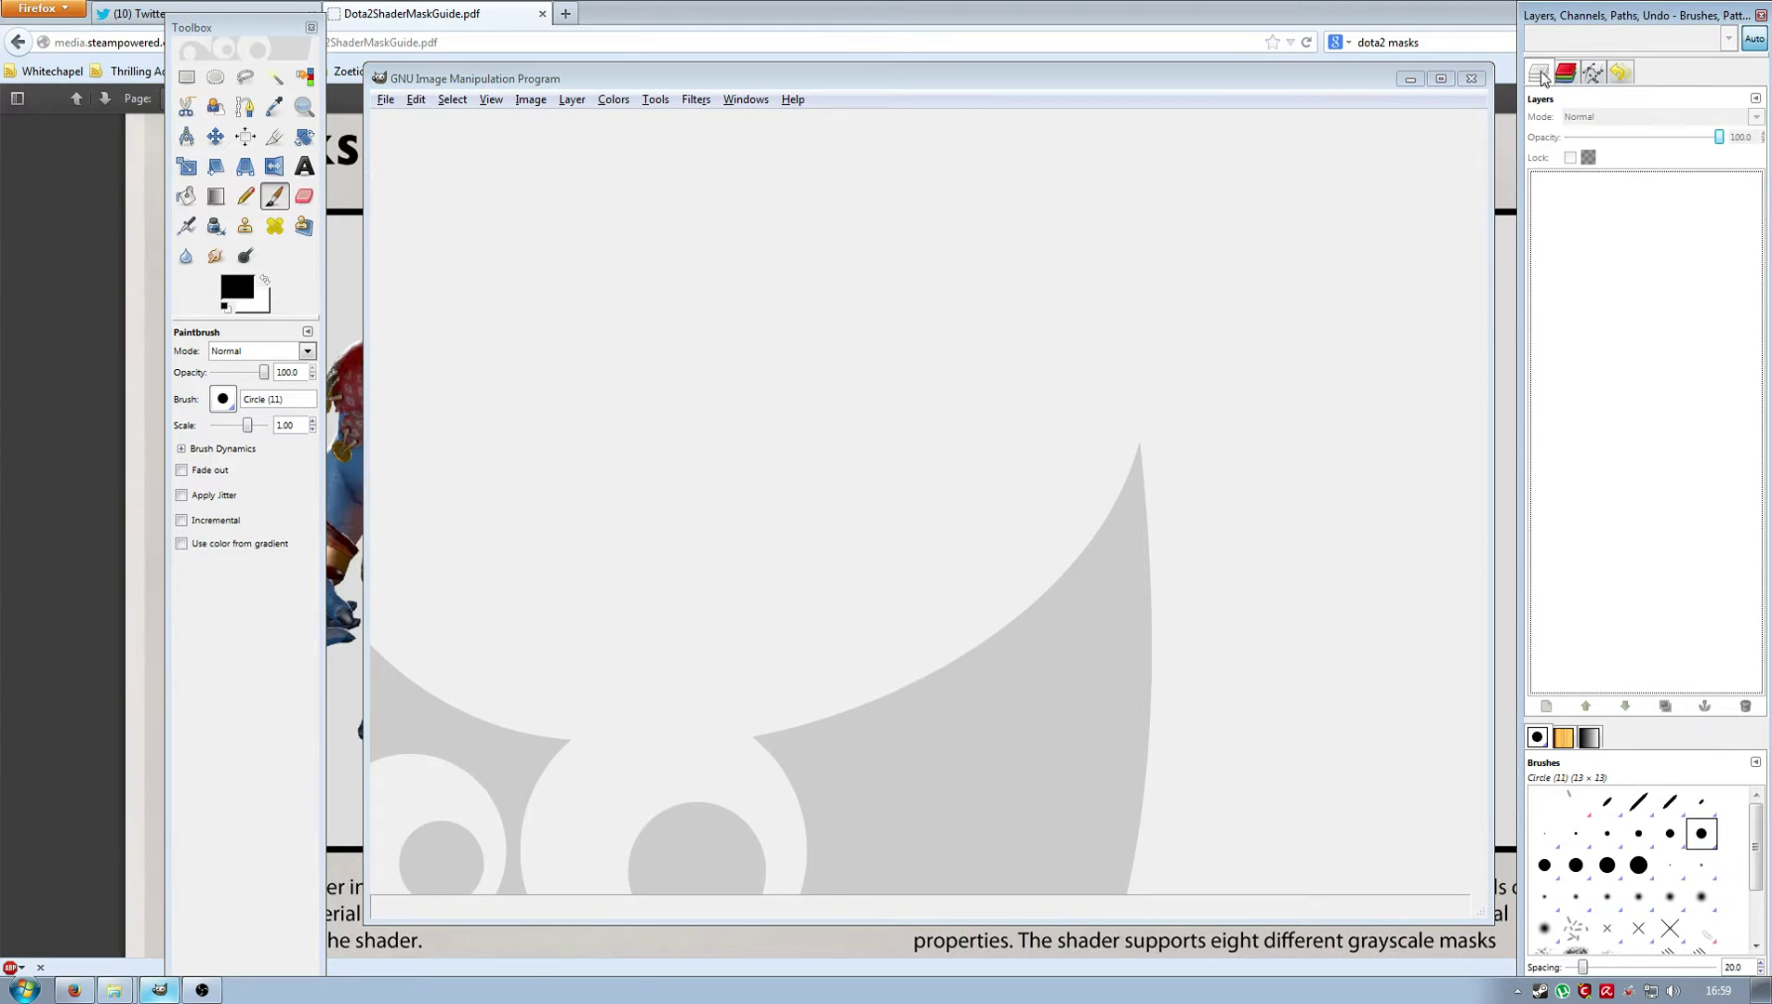
Create a new 2048 × 2048 image via File > New.
click(384, 100)
mouse_move(491, 99)
mouse_move(386, 99)
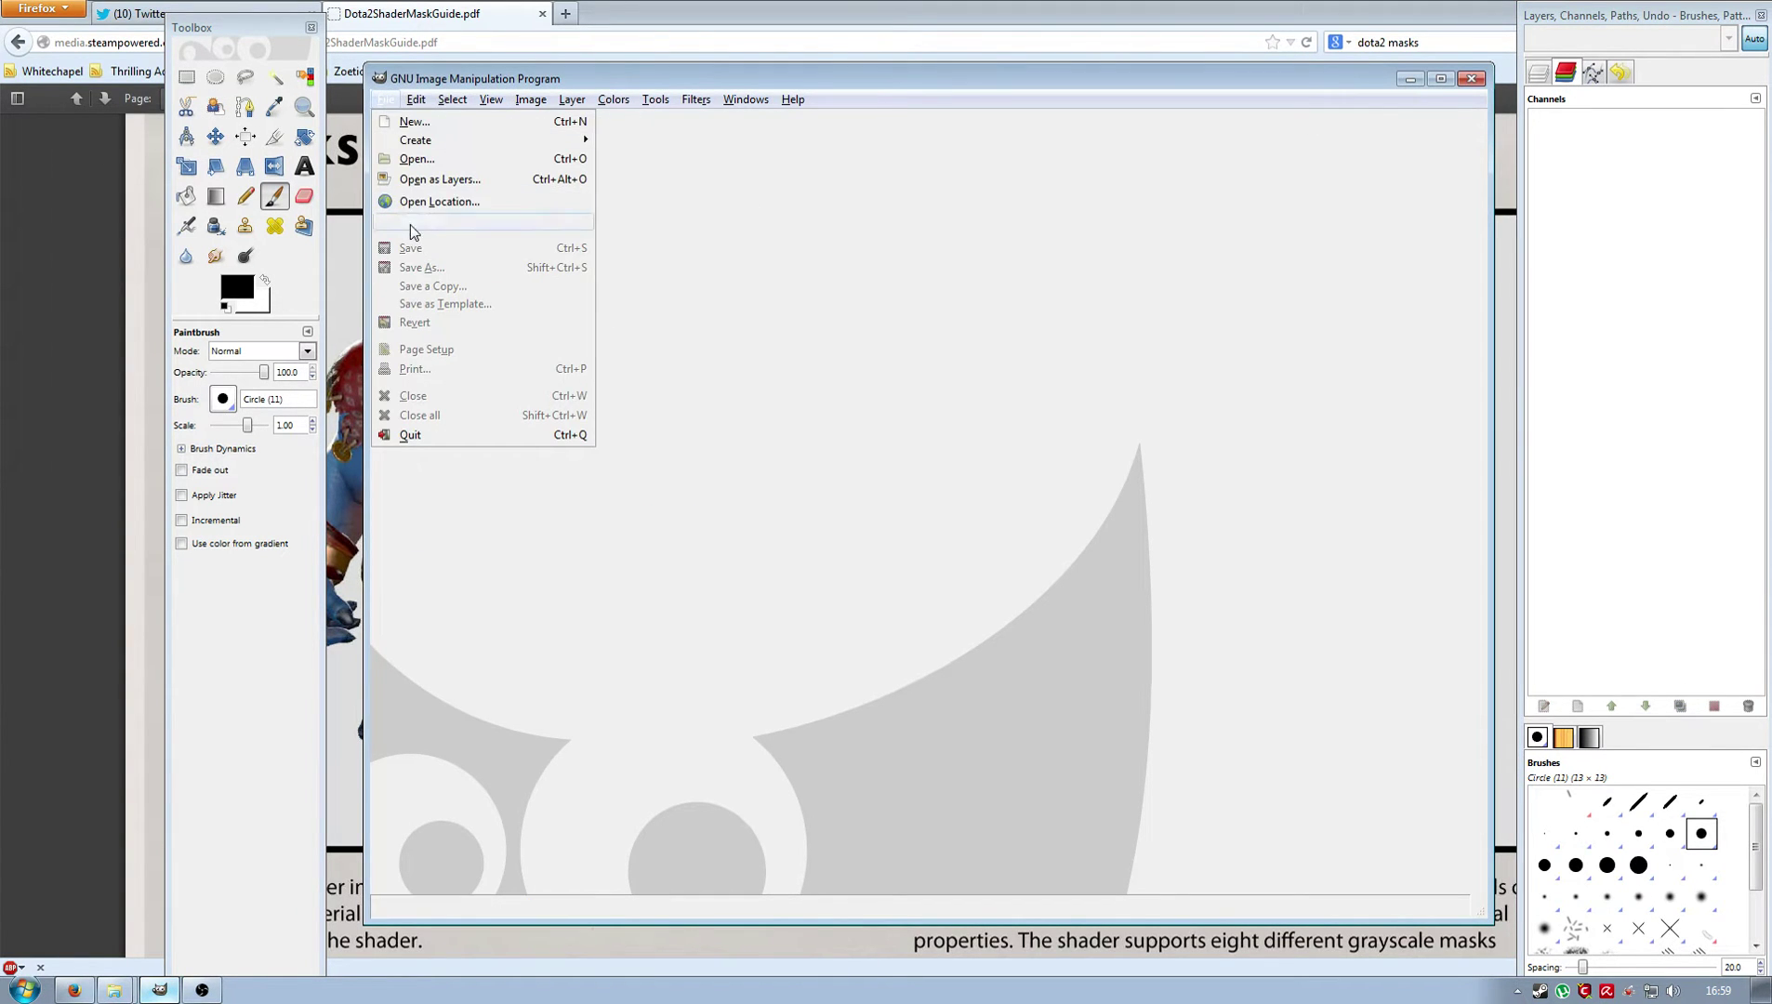
mouse_move(430, 142)
click(561, 128)
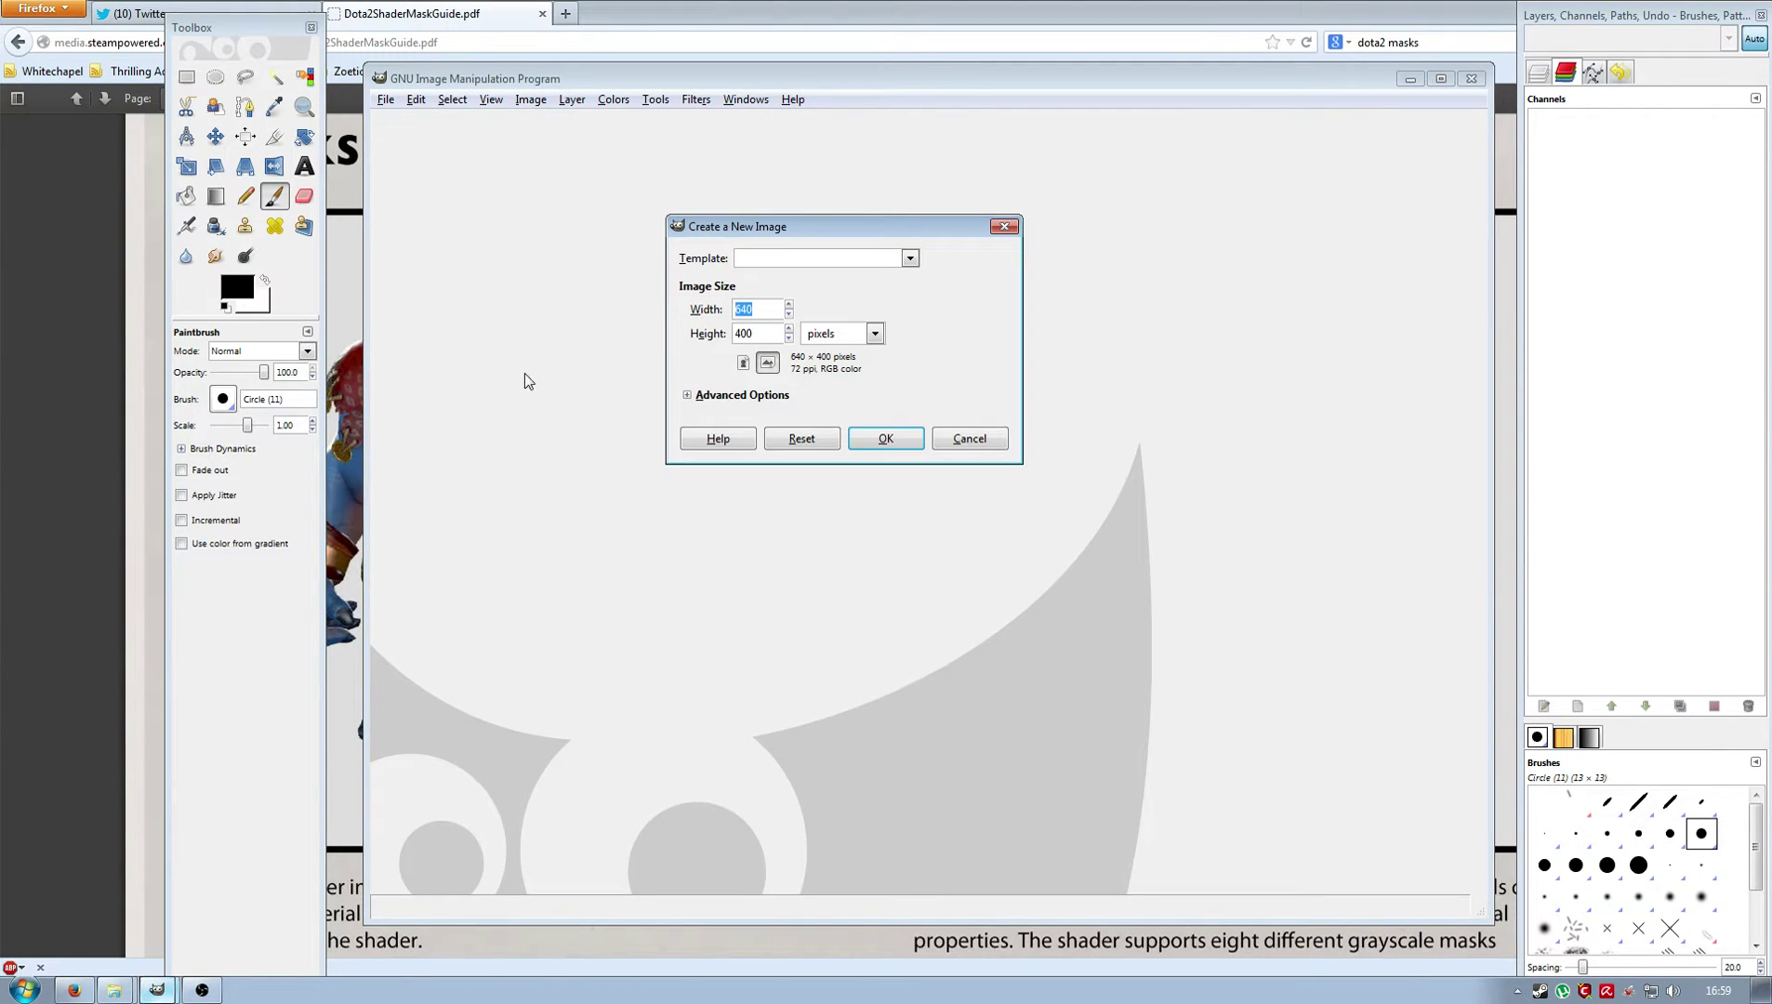
text(2048)
key(Tab)
text(2048)
click(901, 437)
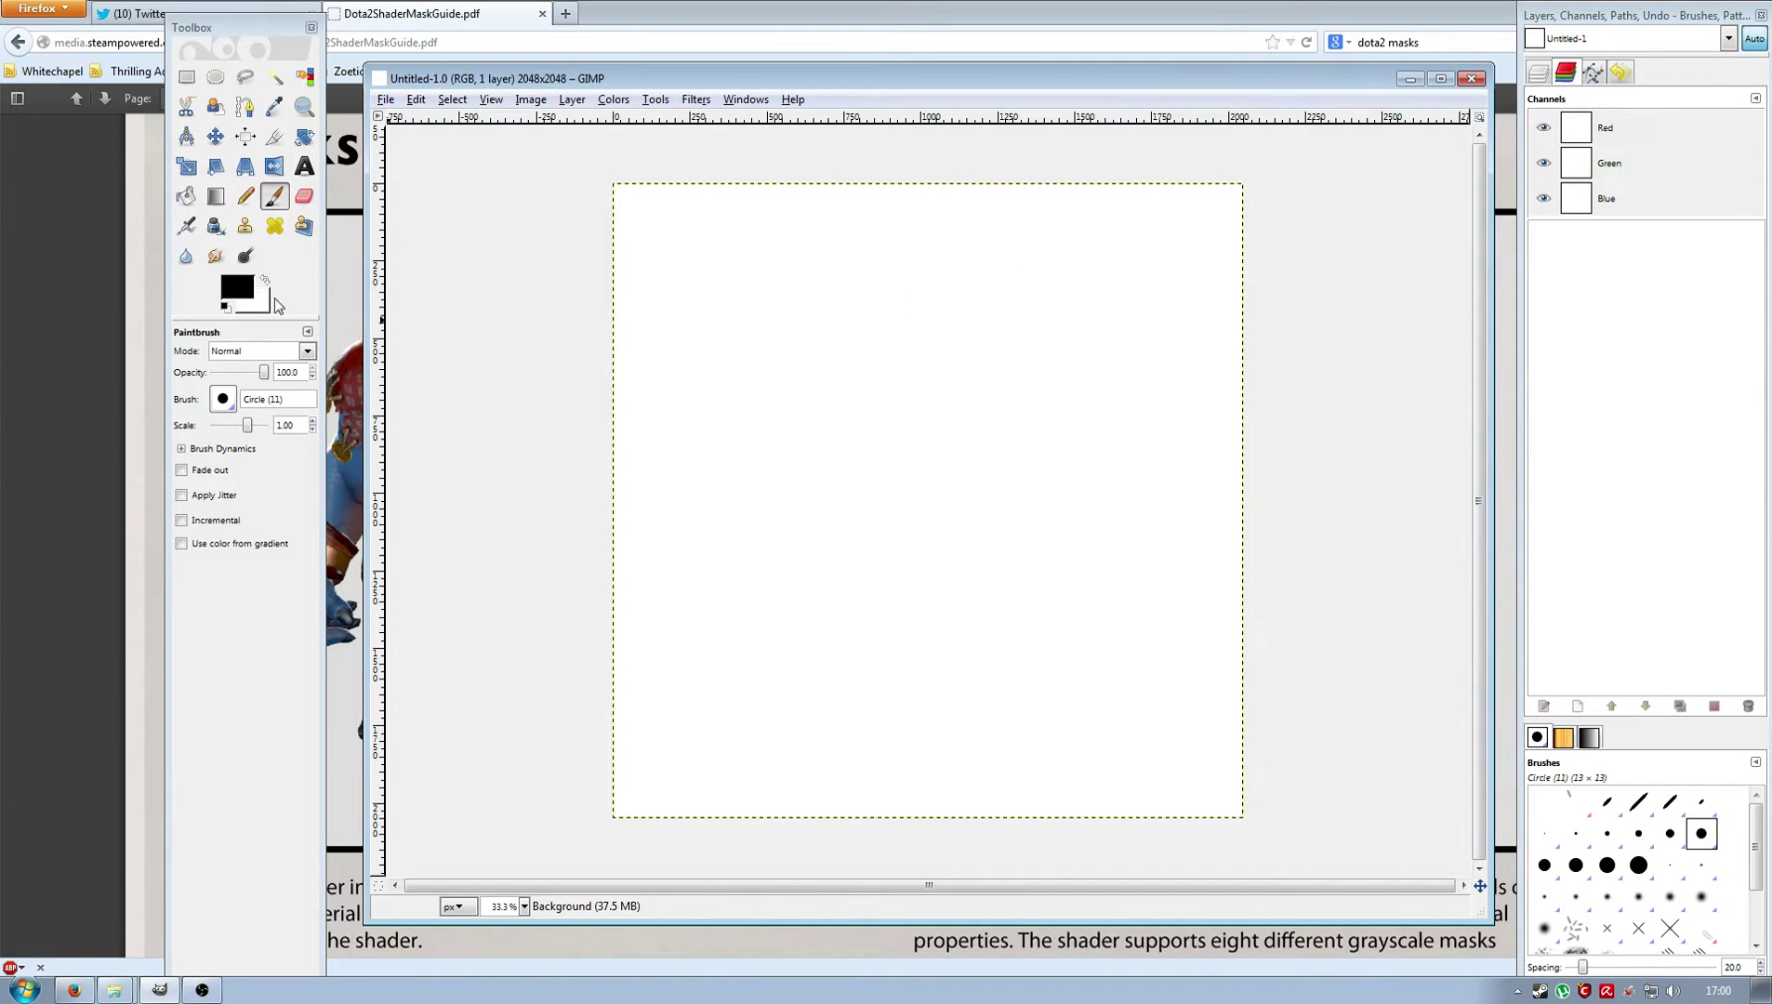
Mix a dark red foreground (R 255, Value 48), paint a curving stroke, then cancel the colour picker.
click(237, 288)
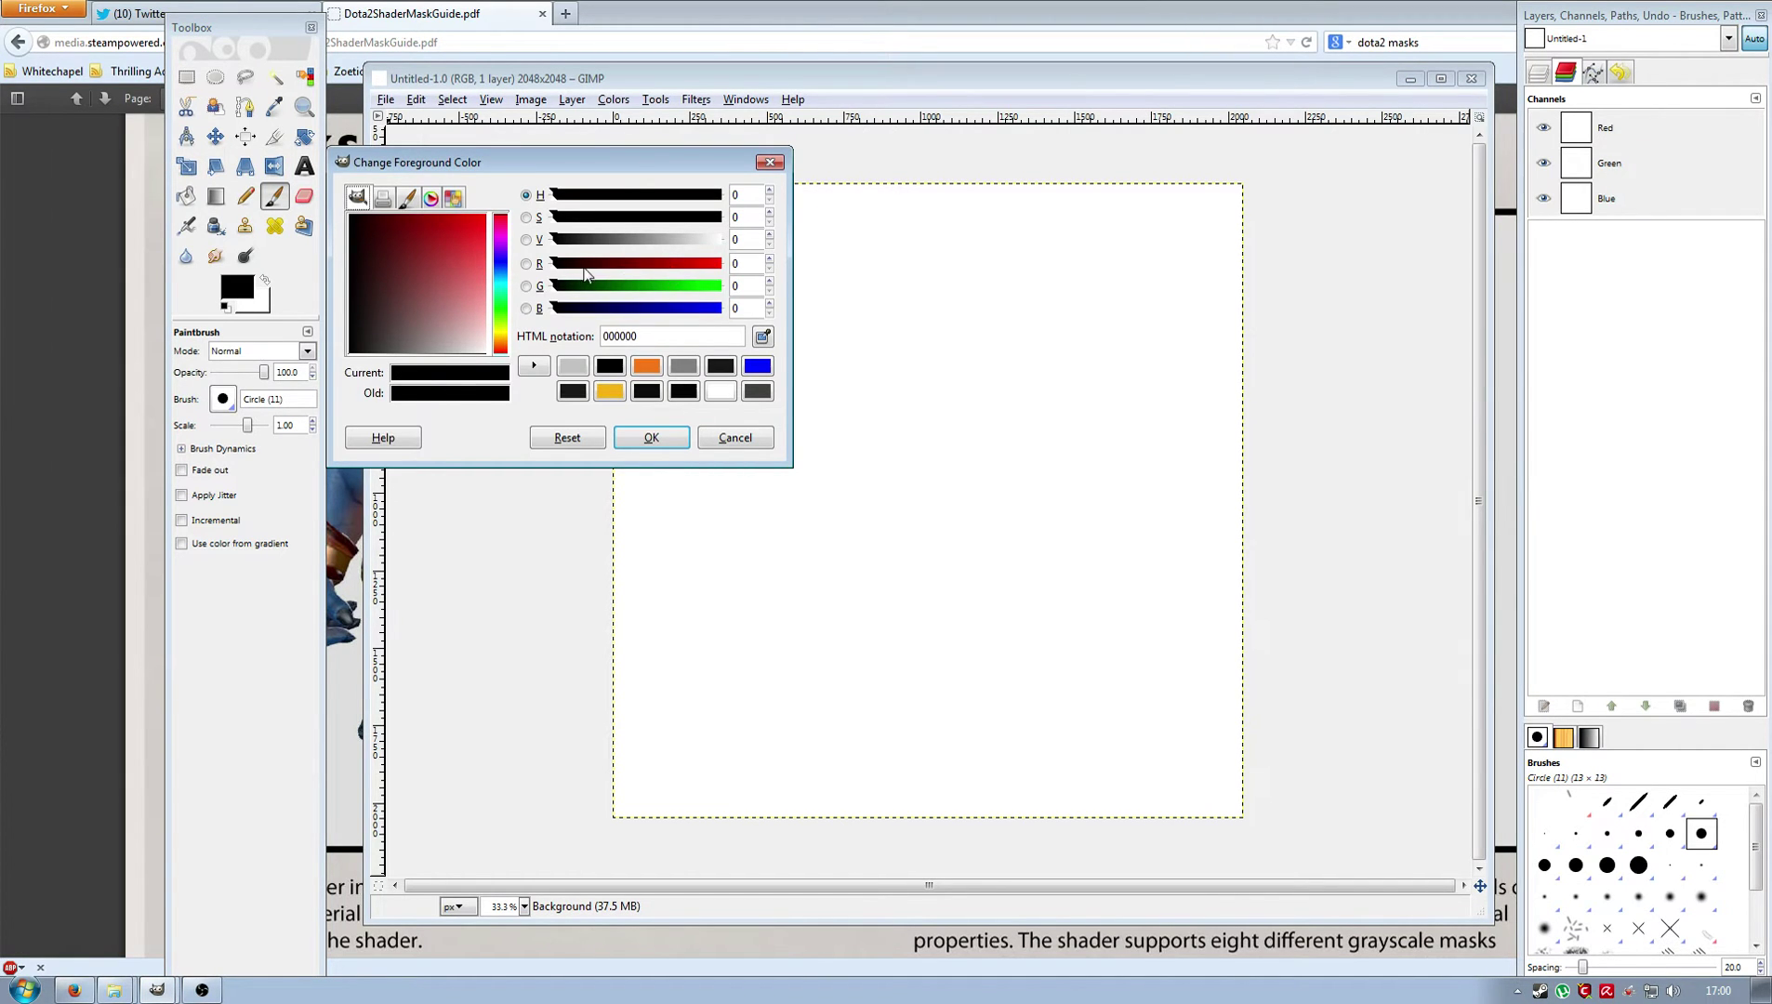
drag(565, 265, 778, 277)
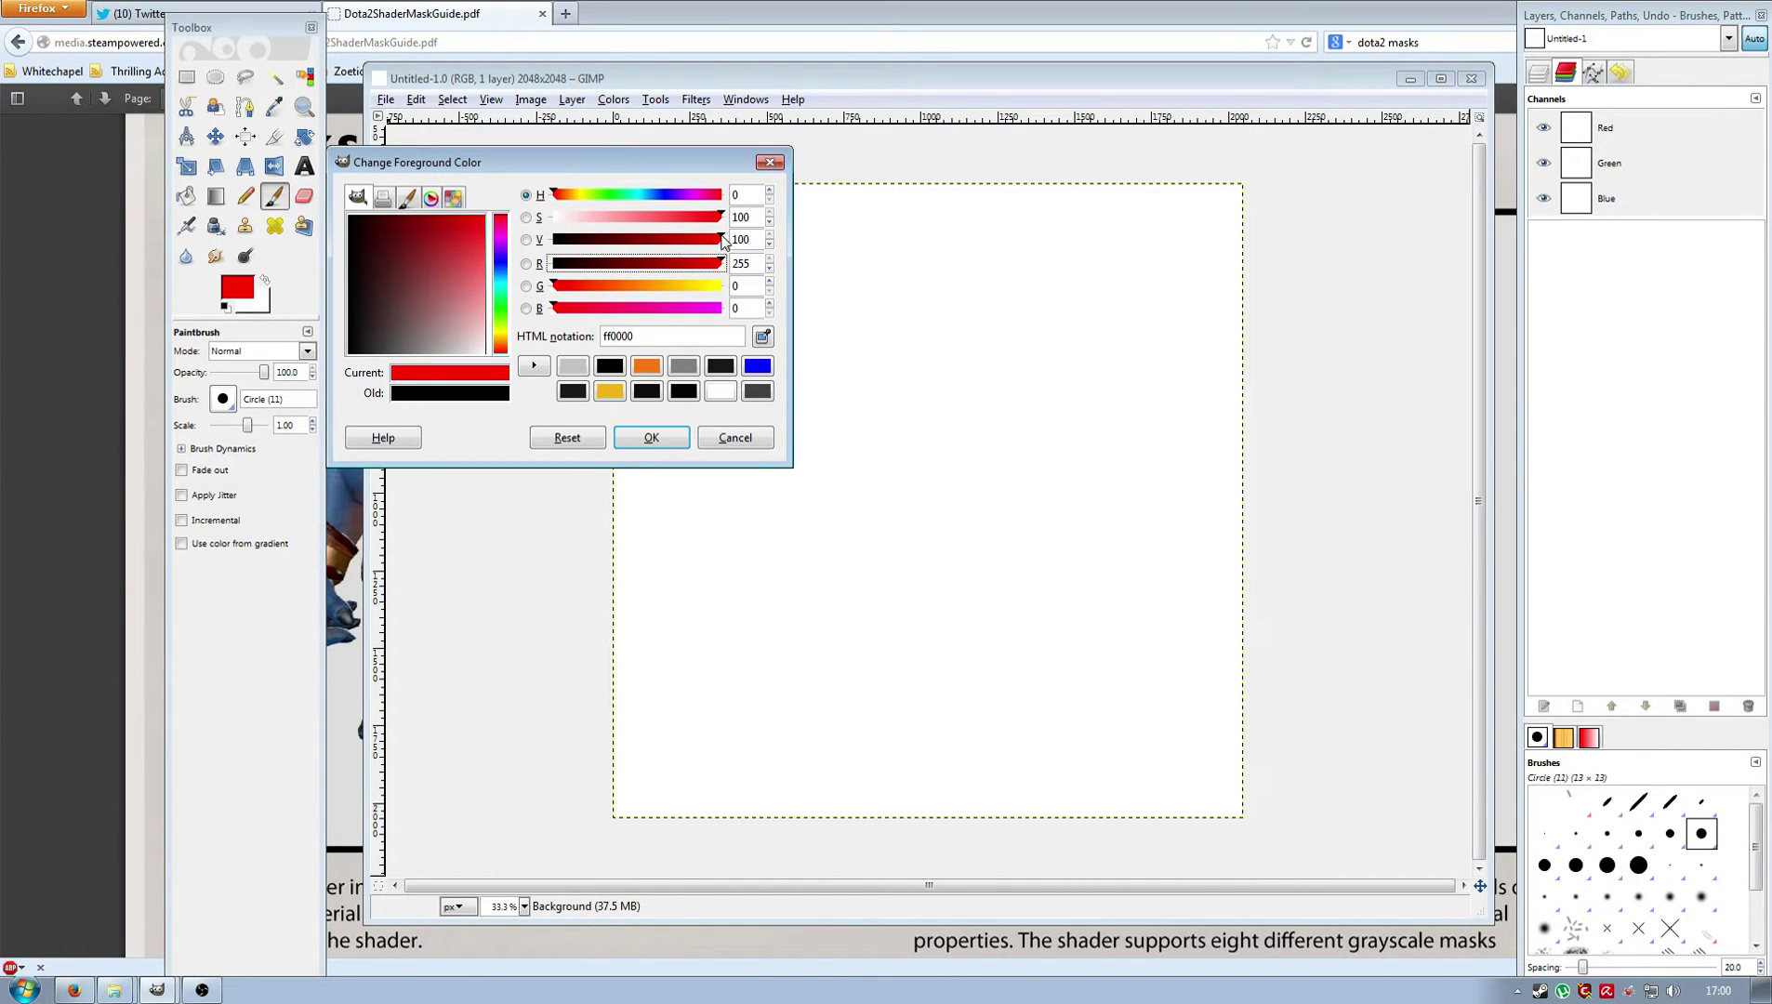
drag(724, 241, 634, 239)
mouse_move(893, 381)
mouse_down()
mouse_move(941, 422)
mouse_move(1068, 384)
mouse_move(1090, 561)
mouse_up()
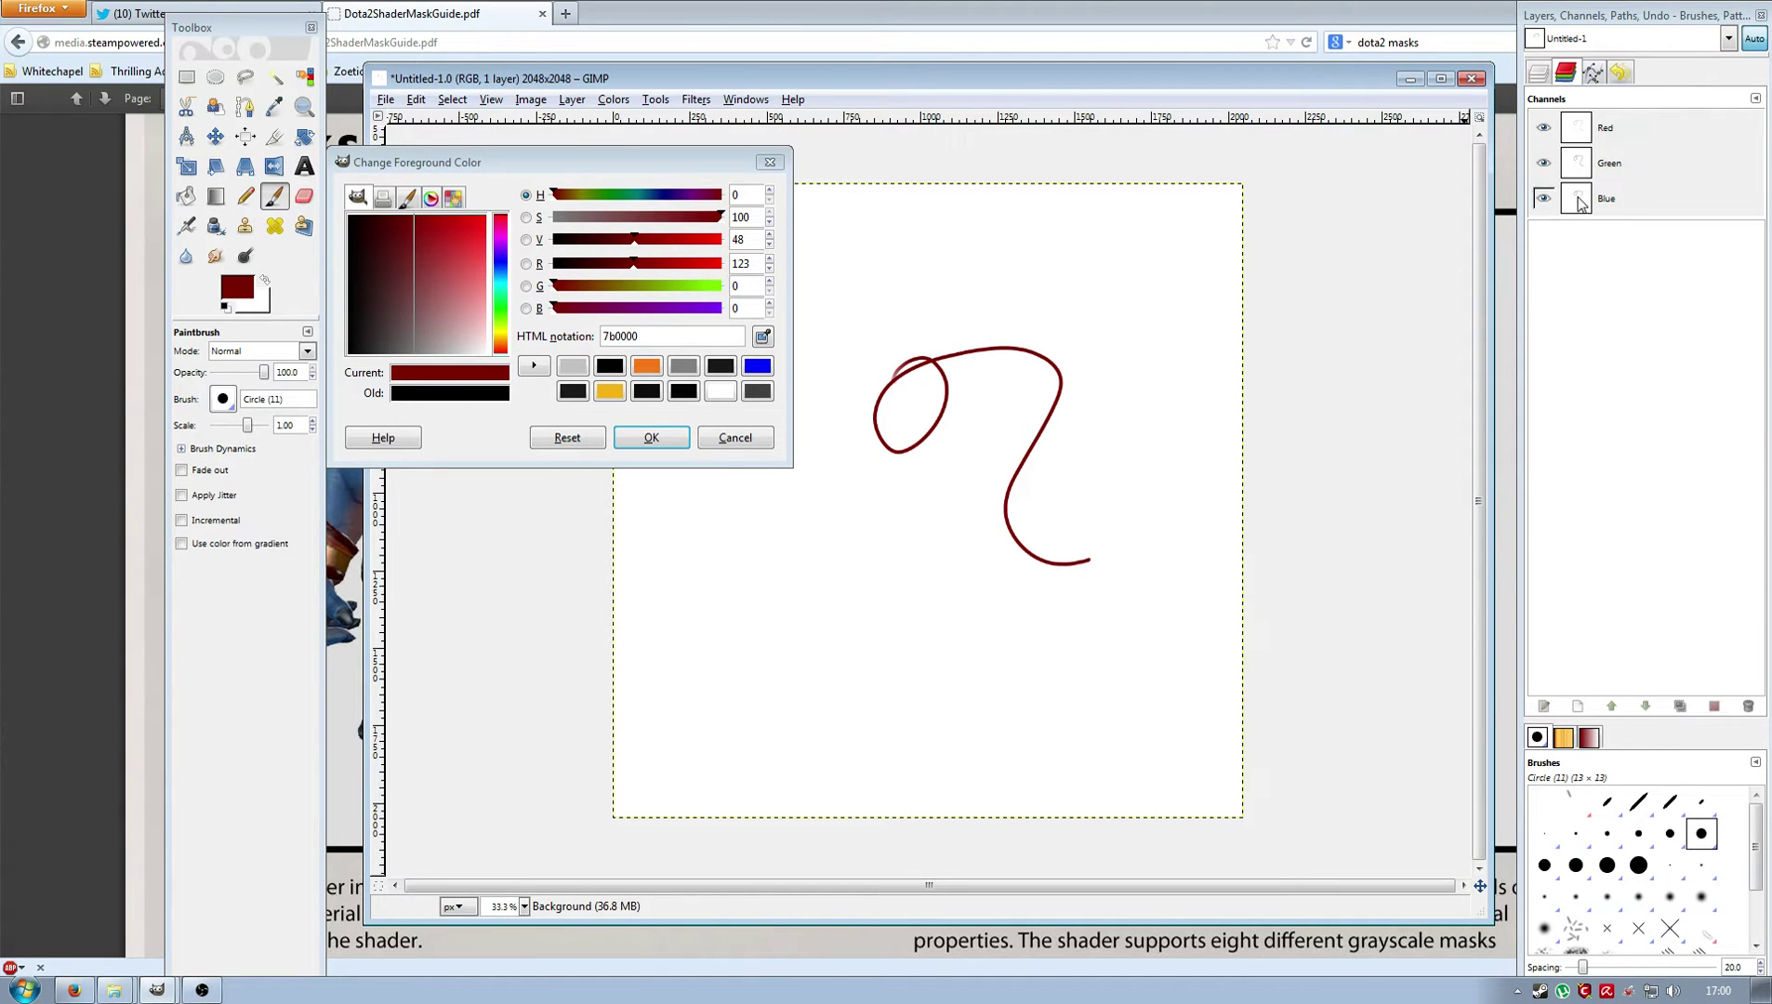
mouse_move(1520, 226)
mouse_down()
mouse_move(1333, 268)
mouse_move(1334, 253)
mouse_move(1302, 259)
mouse_move(1471, 277)
mouse_up()
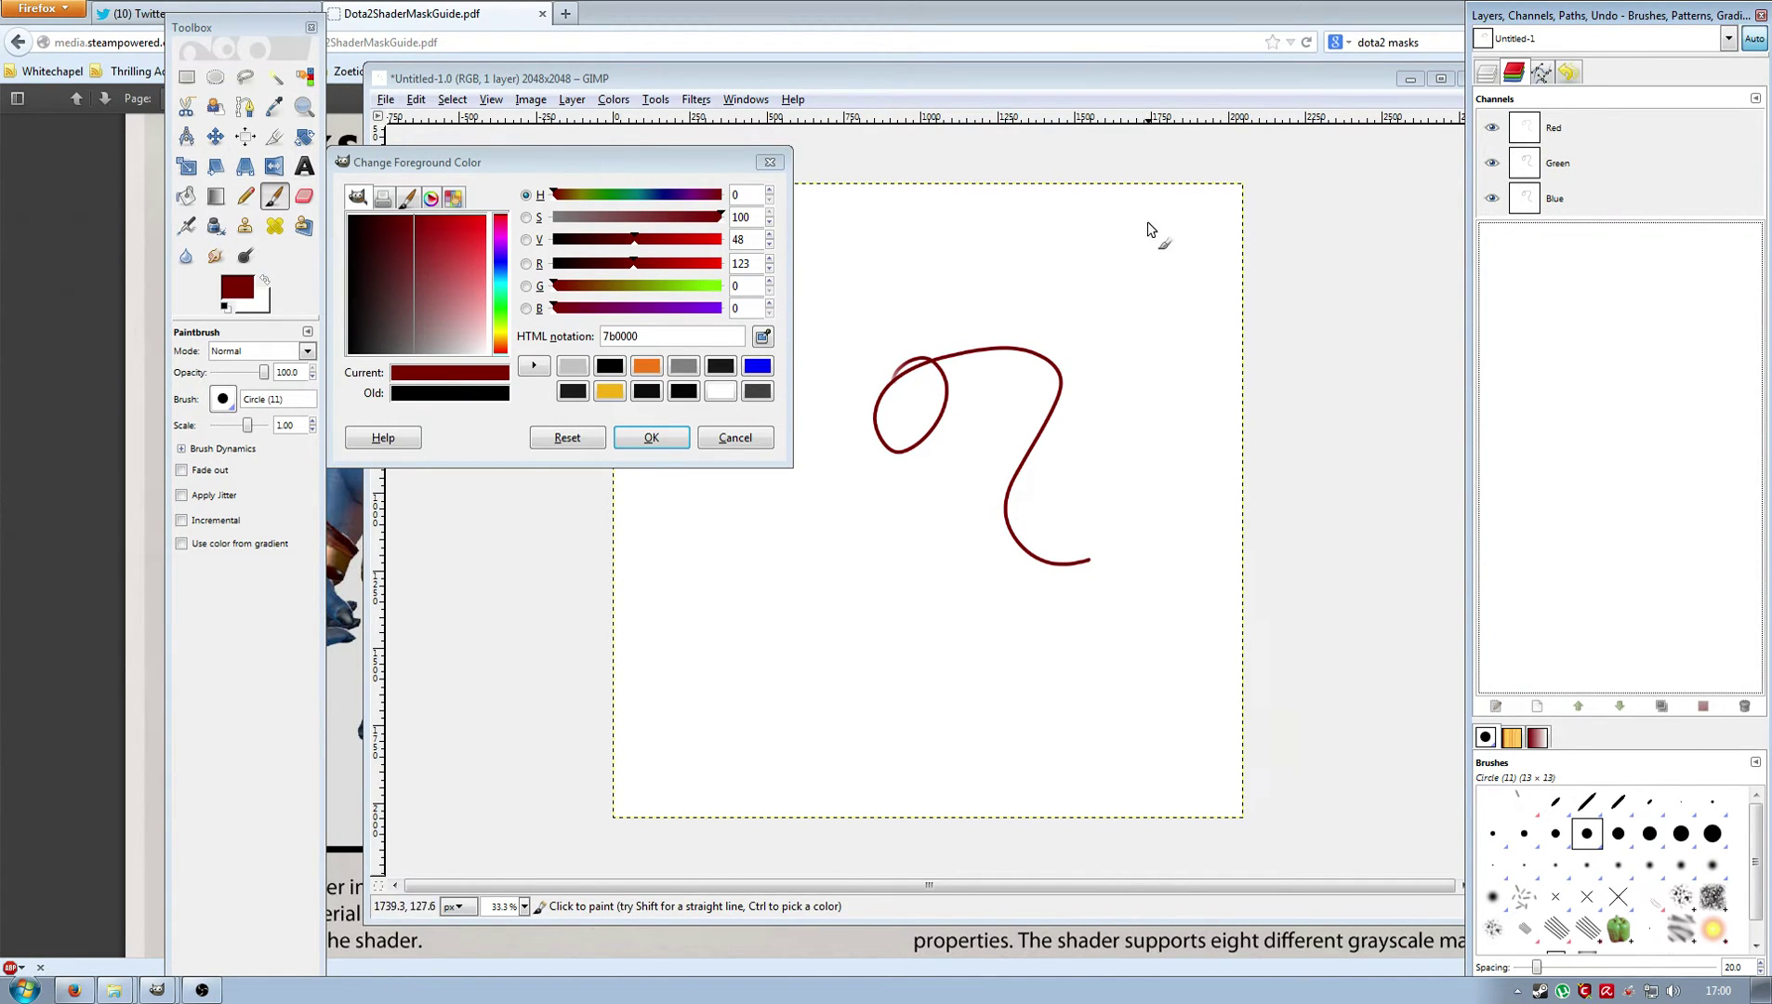
click(735, 438)
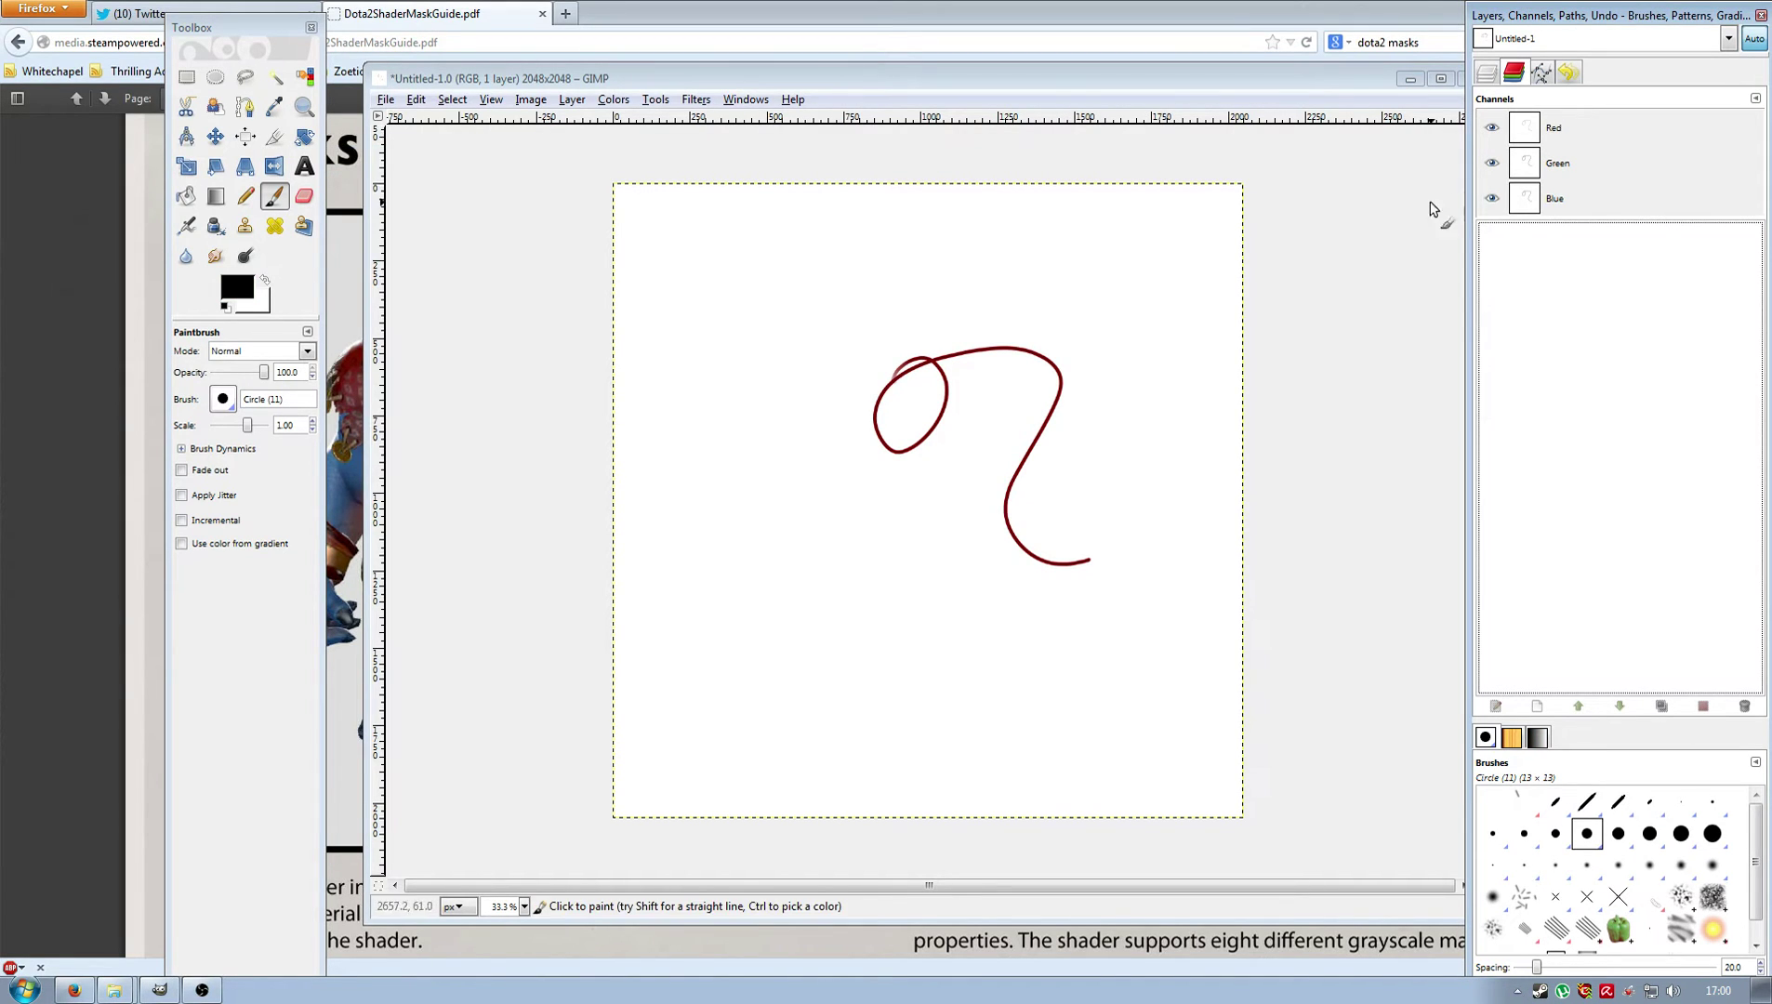
Make only the Red channel editable in the Channels list.
click(1491, 73)
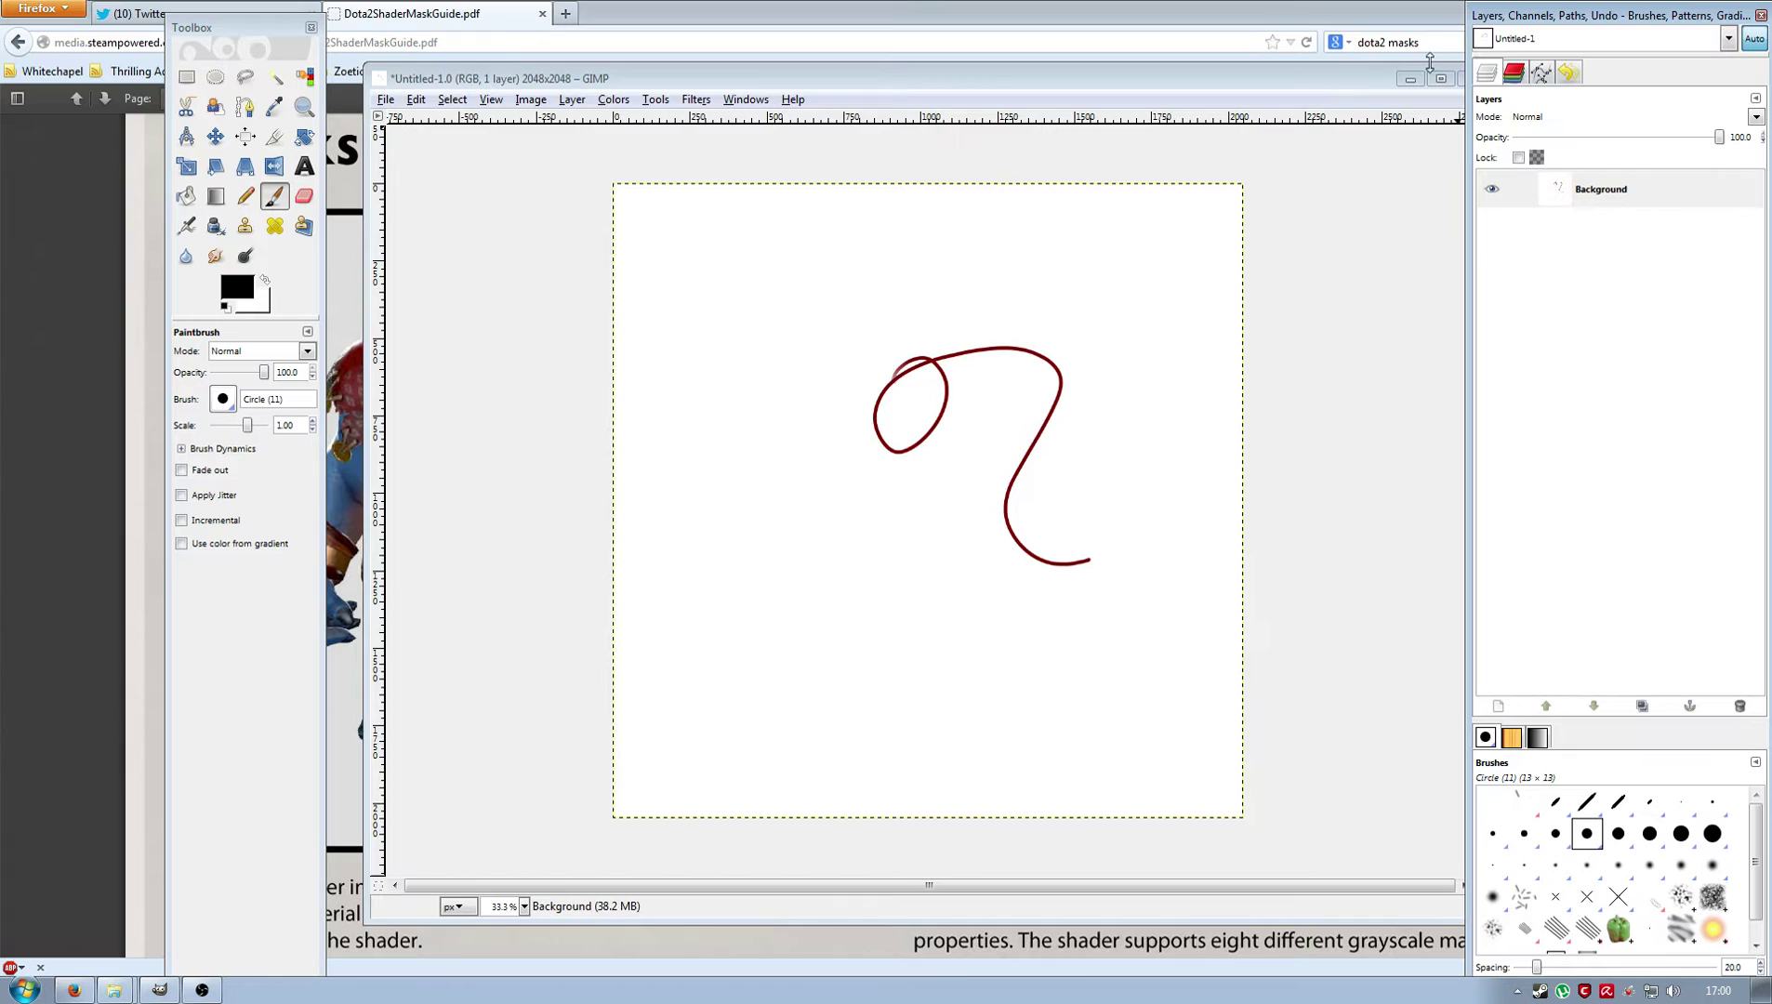
click(1514, 72)
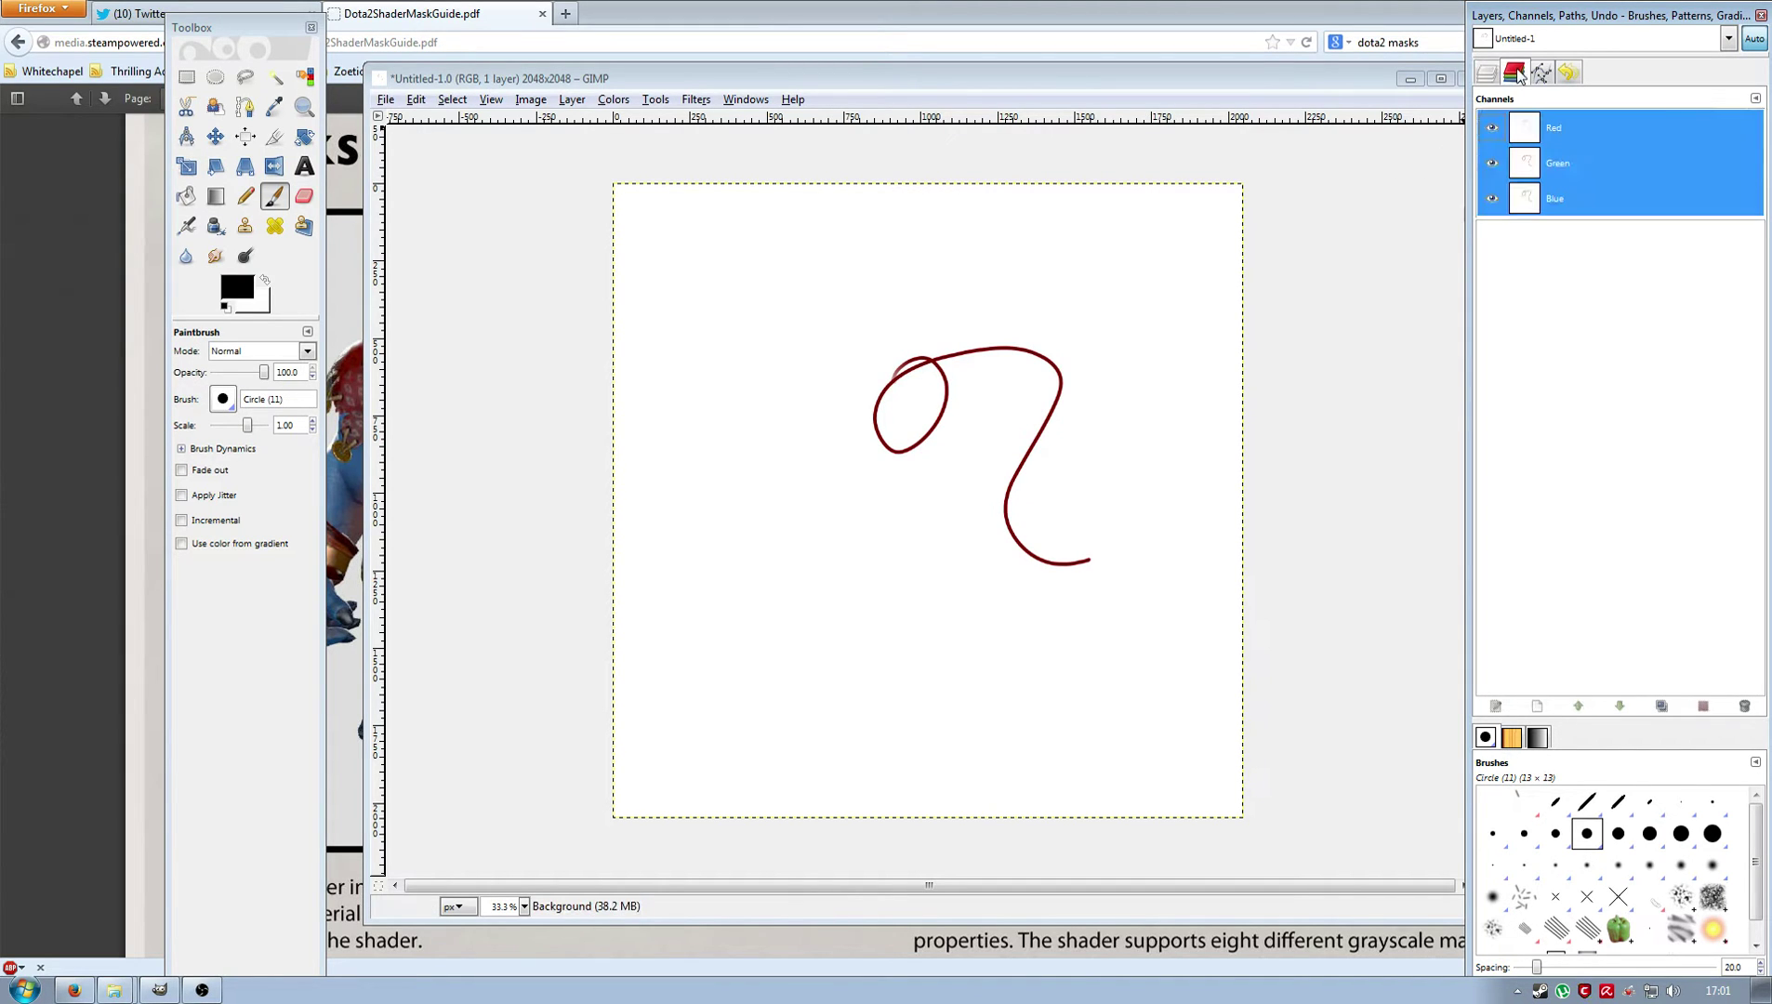
click(1557, 164)
click(1551, 199)
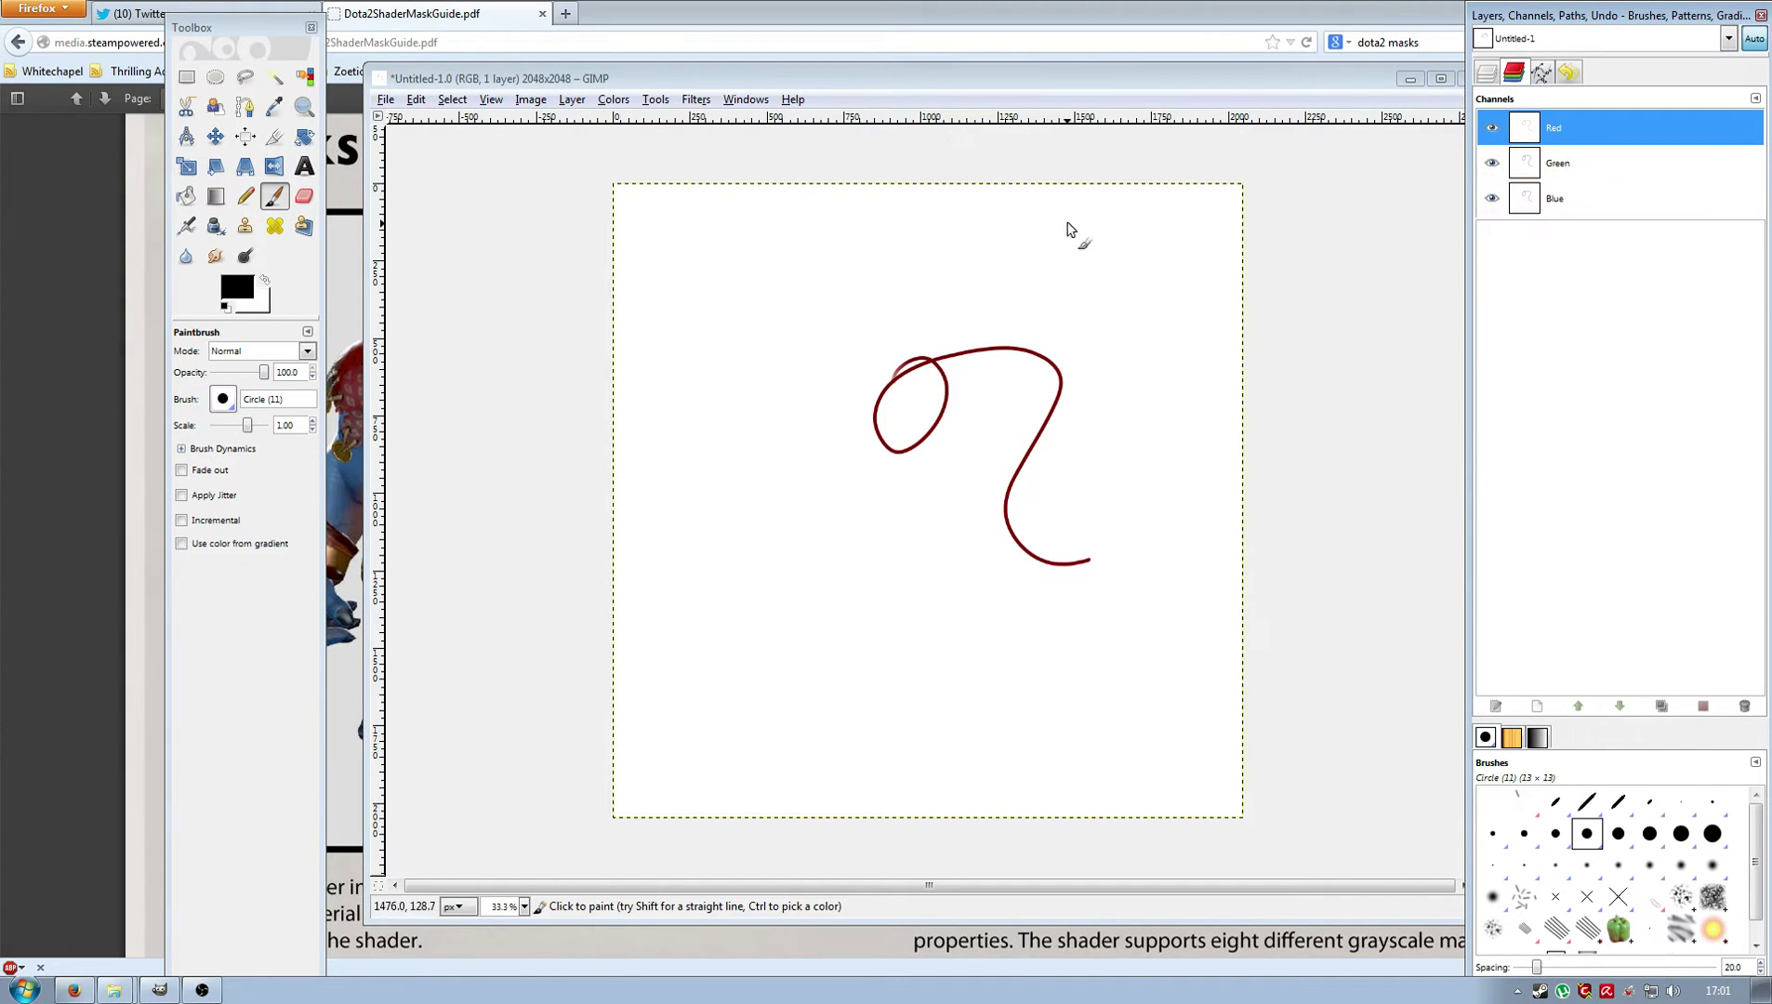
Set the foreground to pure red ff0000, then re-enable all colour channels and return to Layers.
click(236, 289)
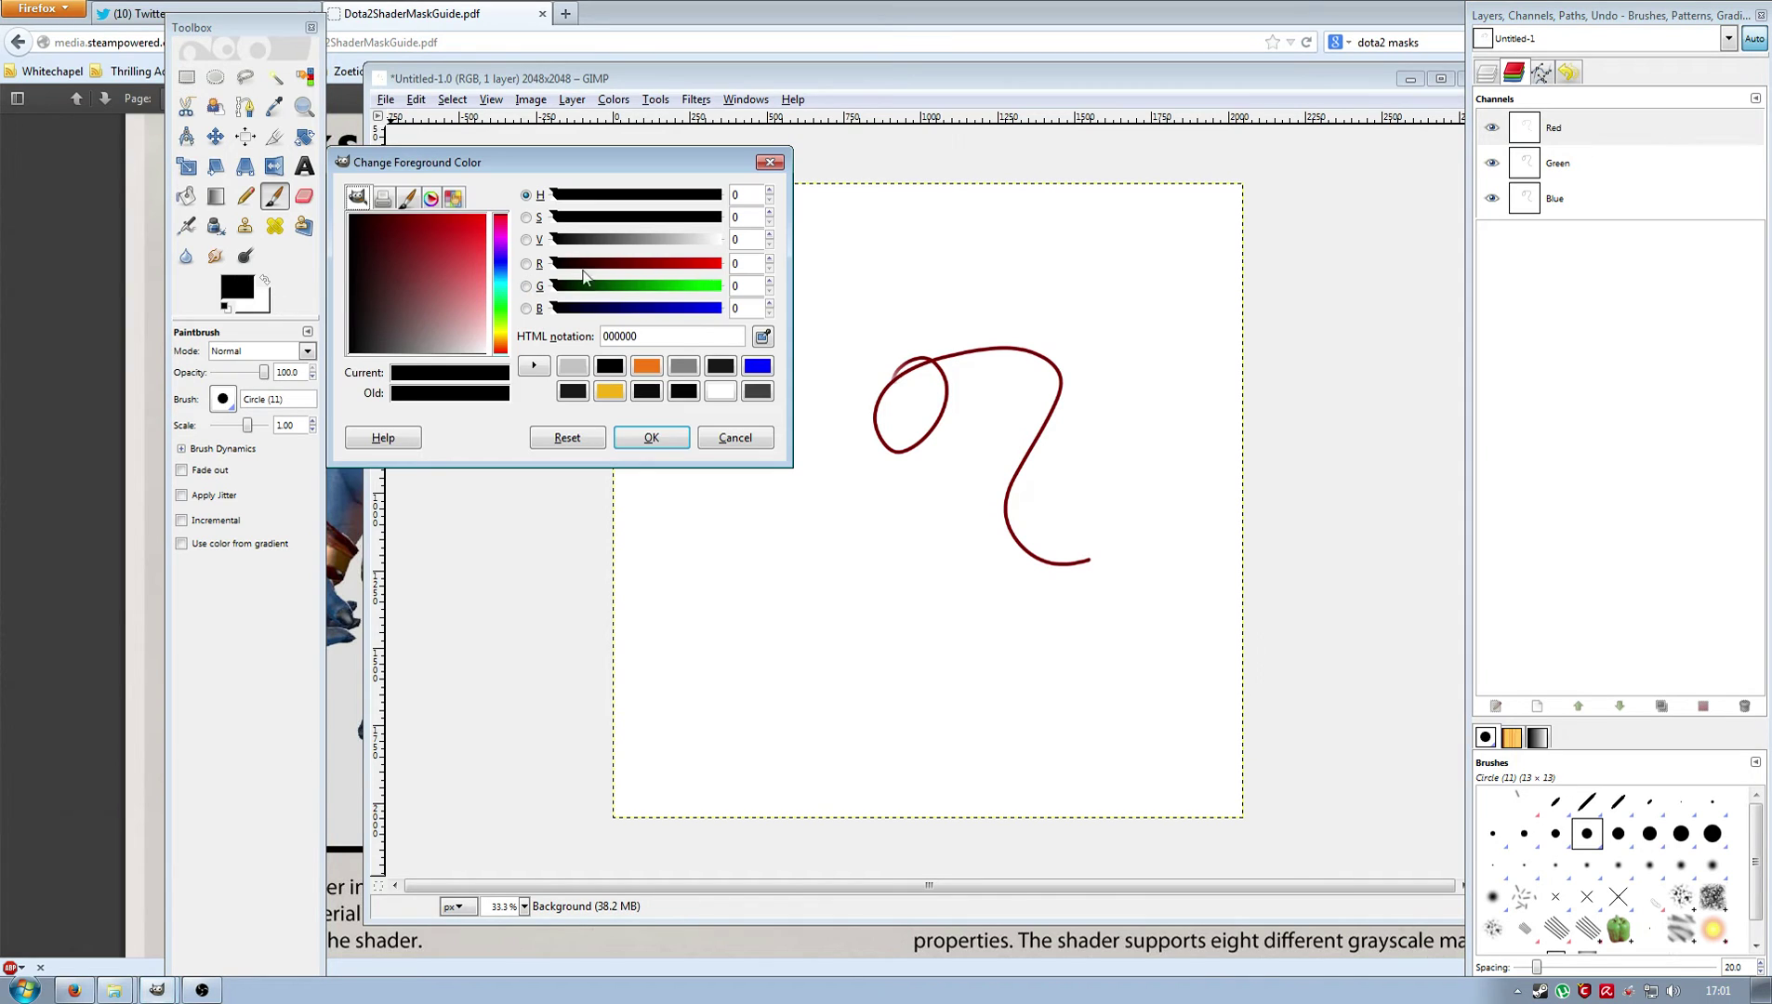
drag(562, 264, 722, 264)
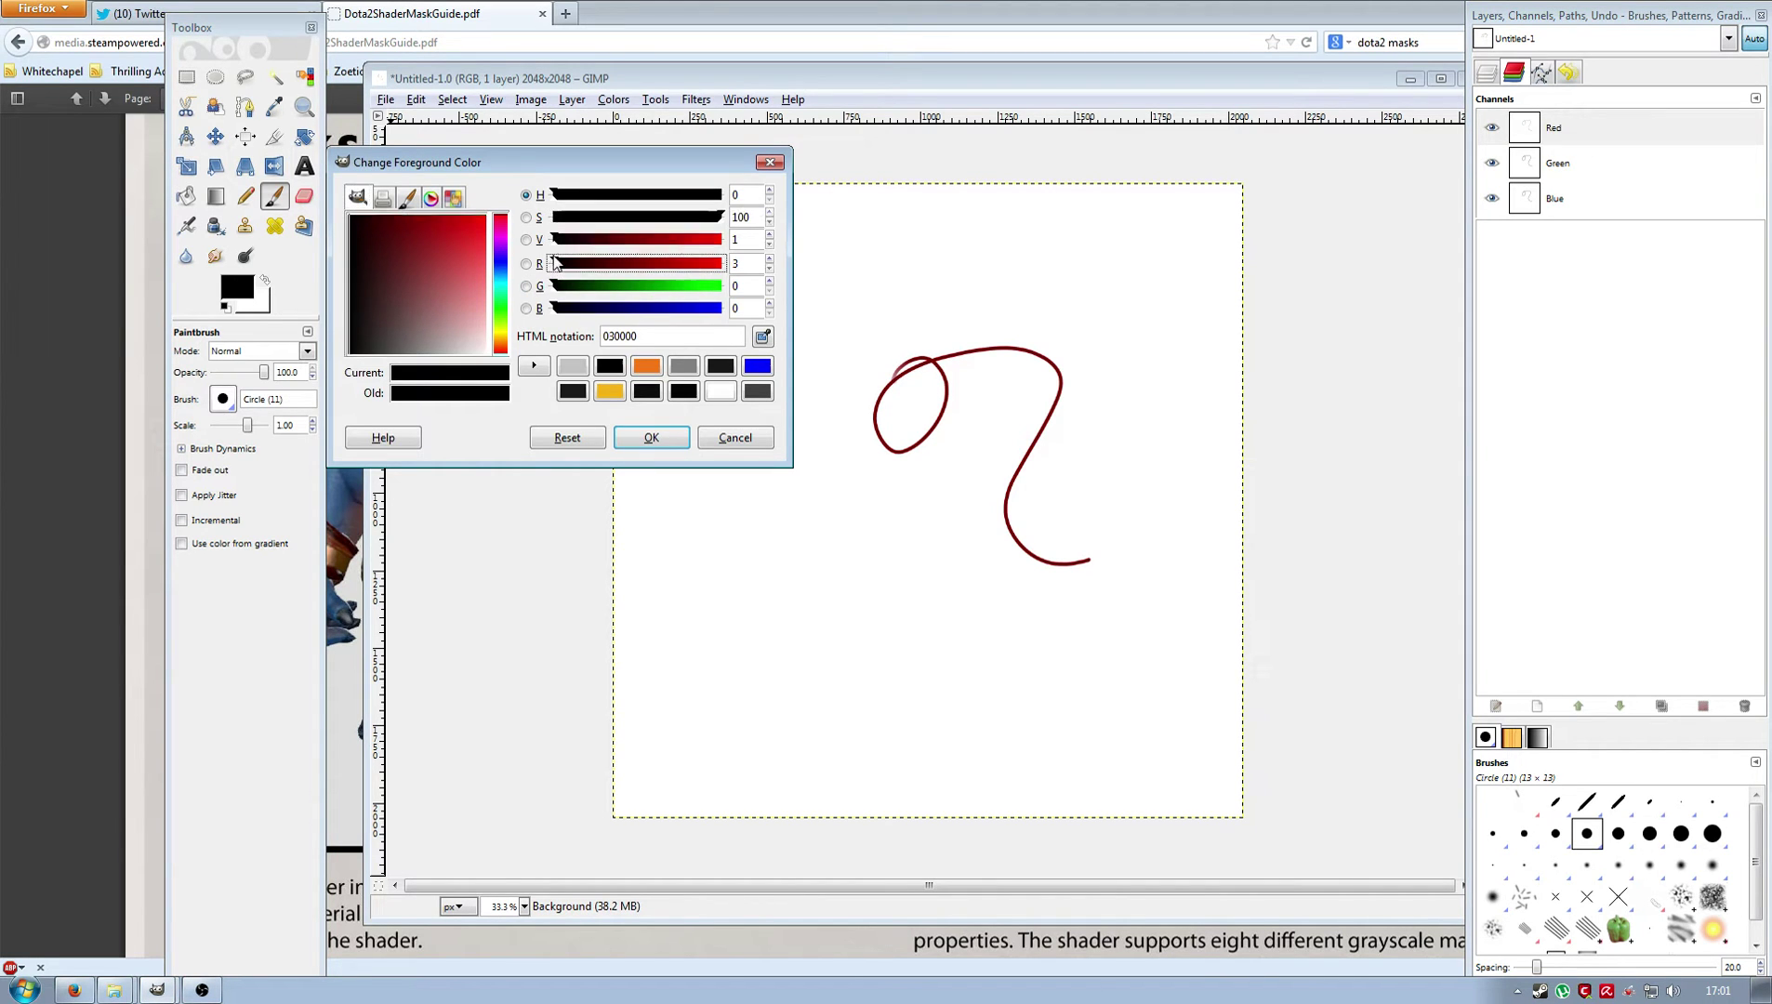
click(652, 438)
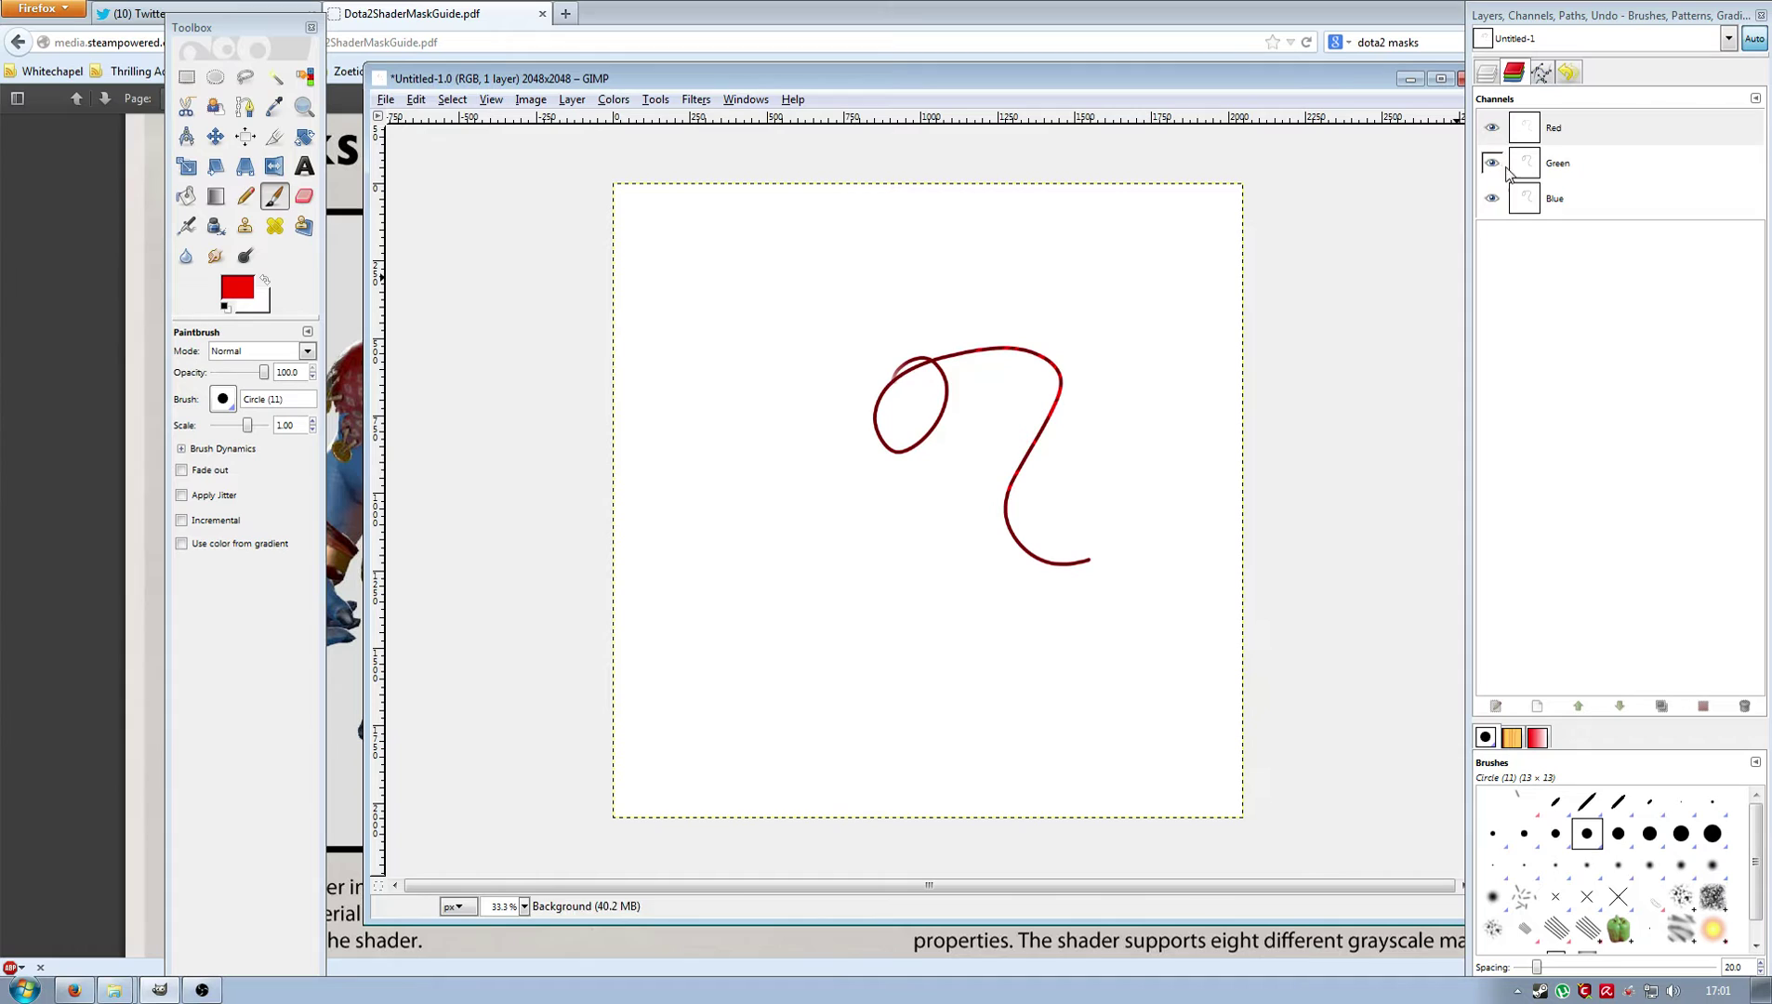
click(1571, 168)
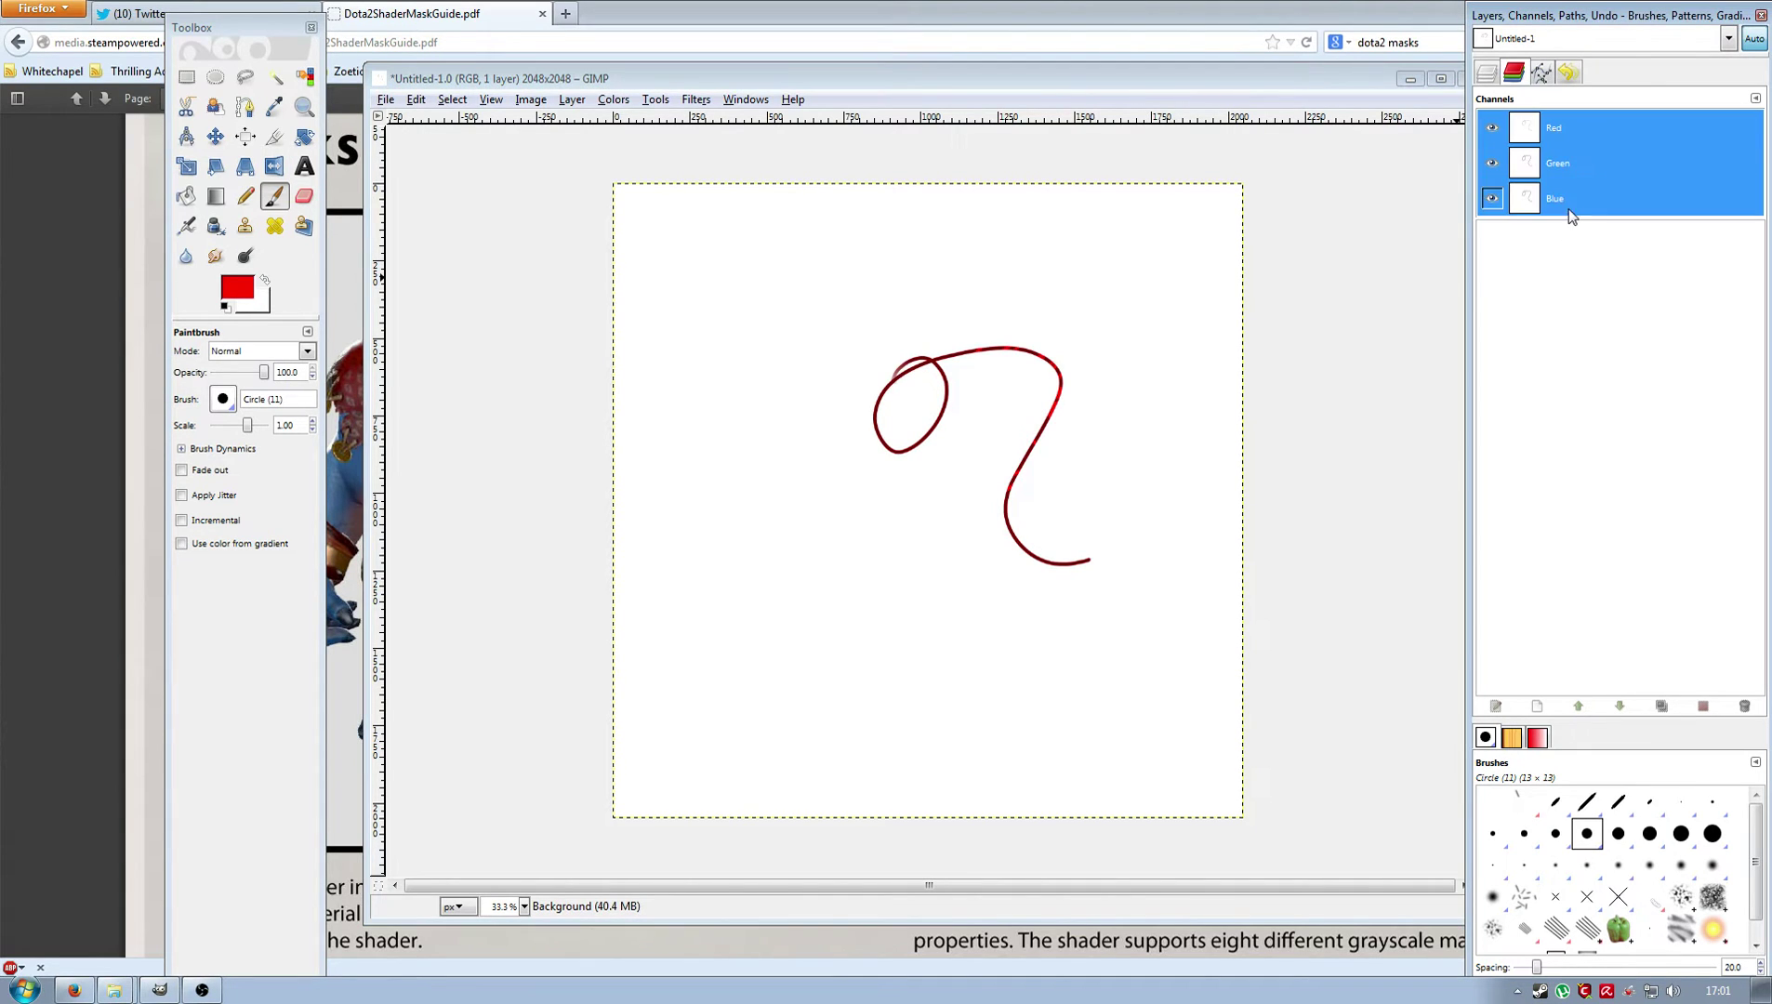
click(1488, 74)
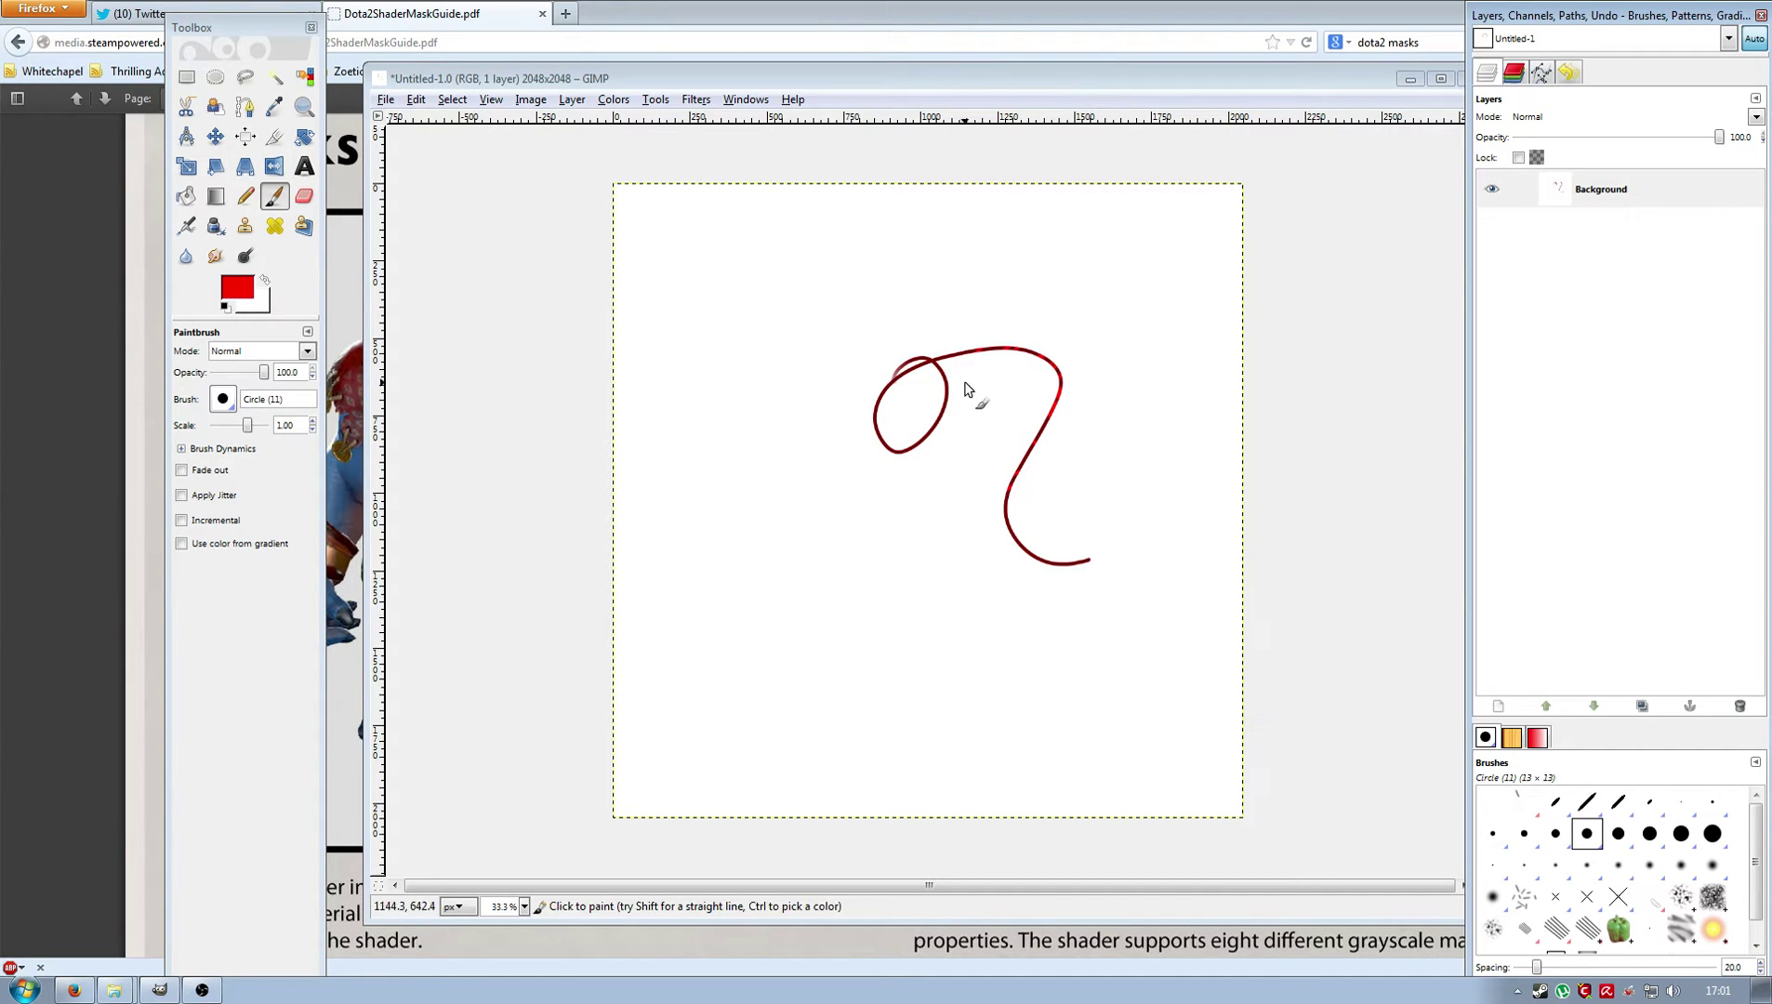
Add an alpha channel to the Background layer.
right_click(1583, 191)
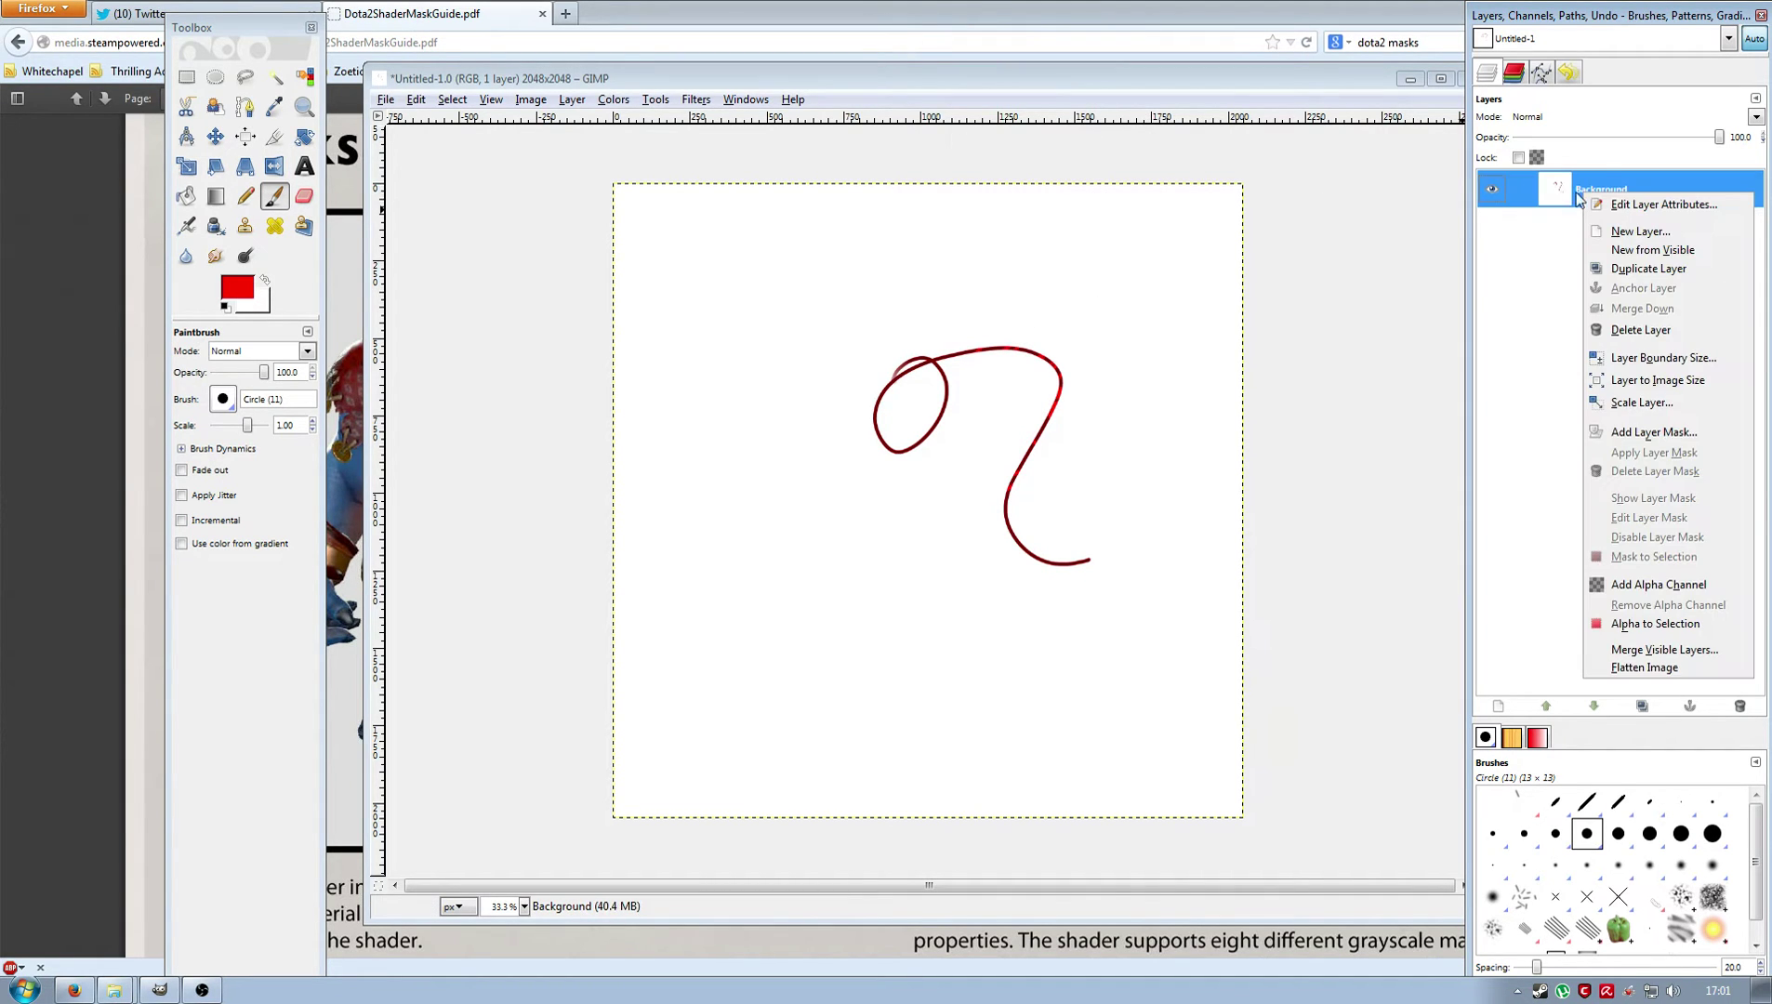
click(1641, 593)
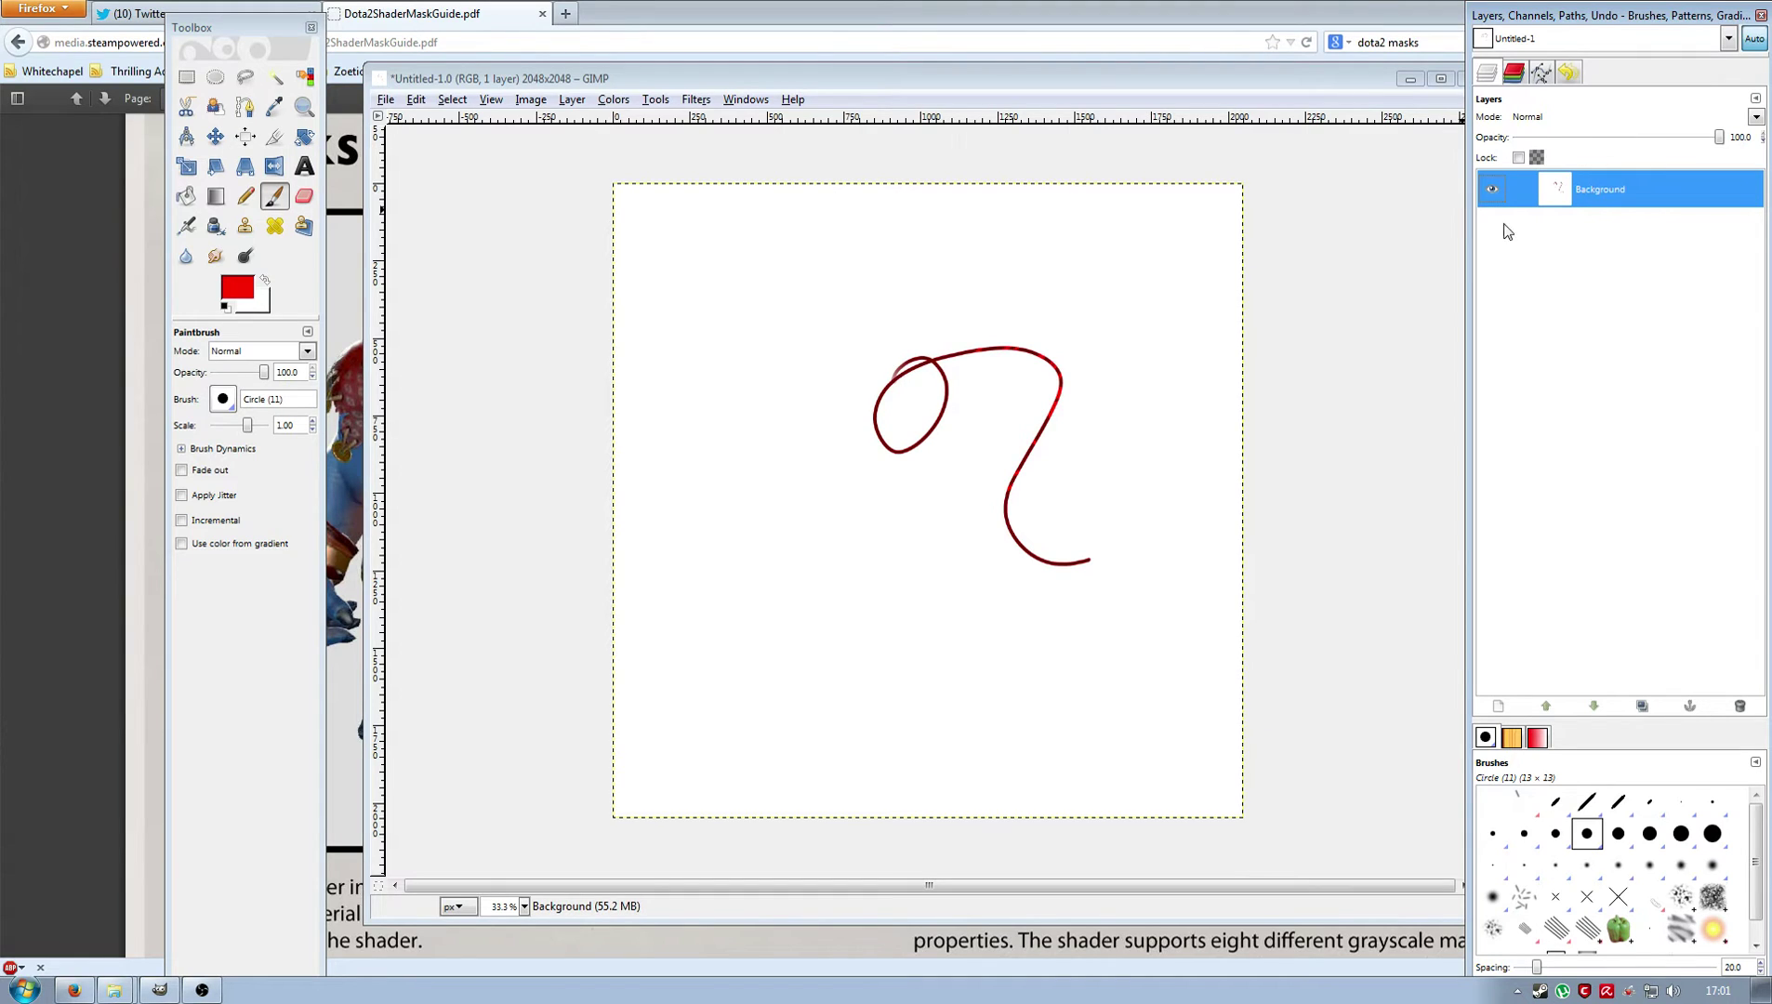
click(1514, 73)
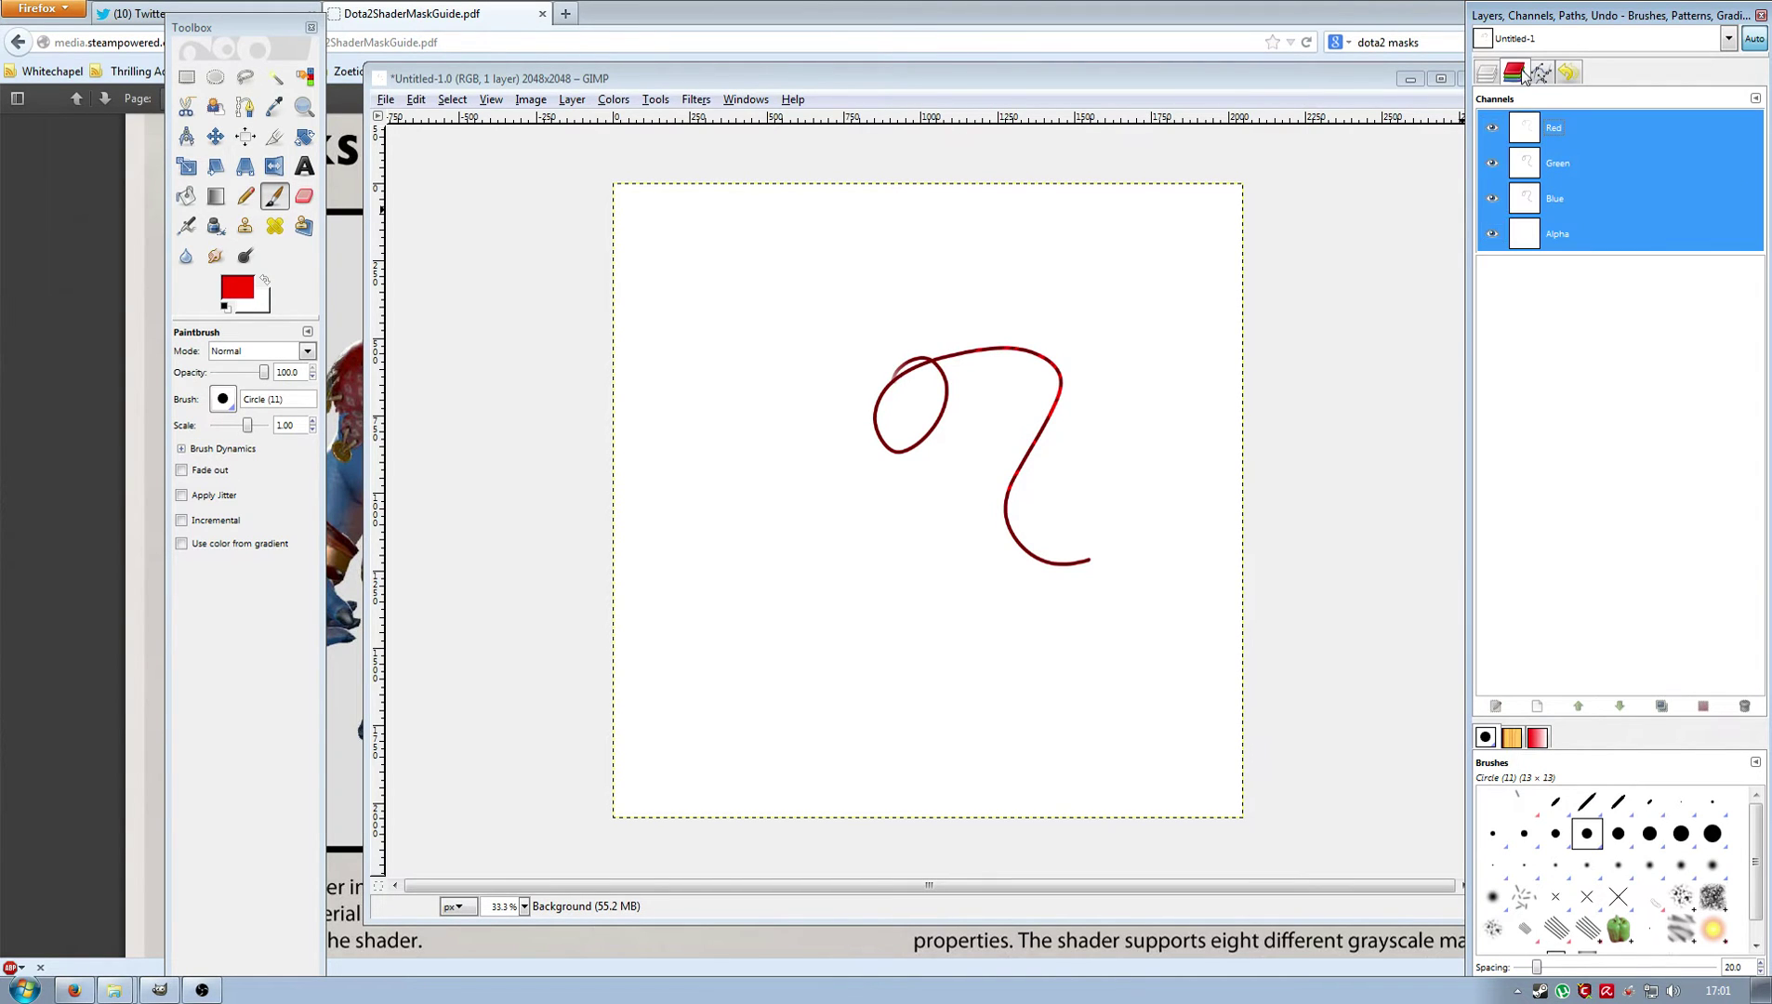
click(1494, 74)
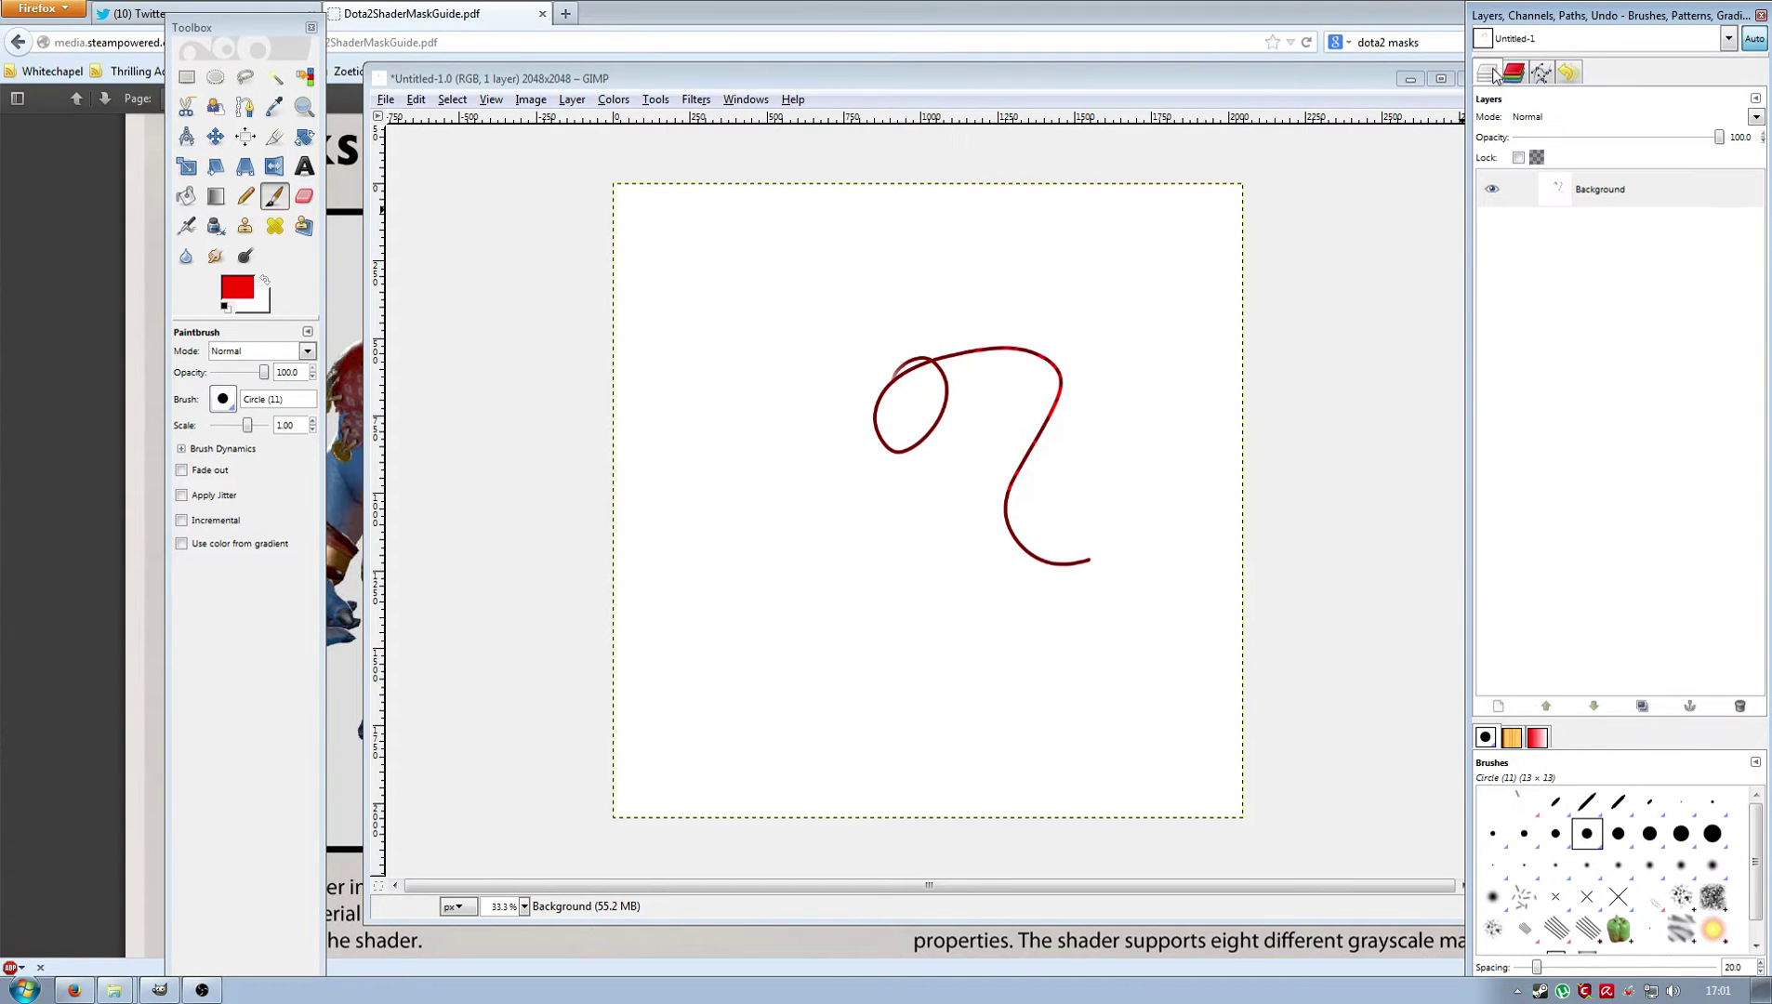
Decompose the image into RGBA layers with Colors > Components > Decompose.
click(610, 105)
mouse_move(679, 424)
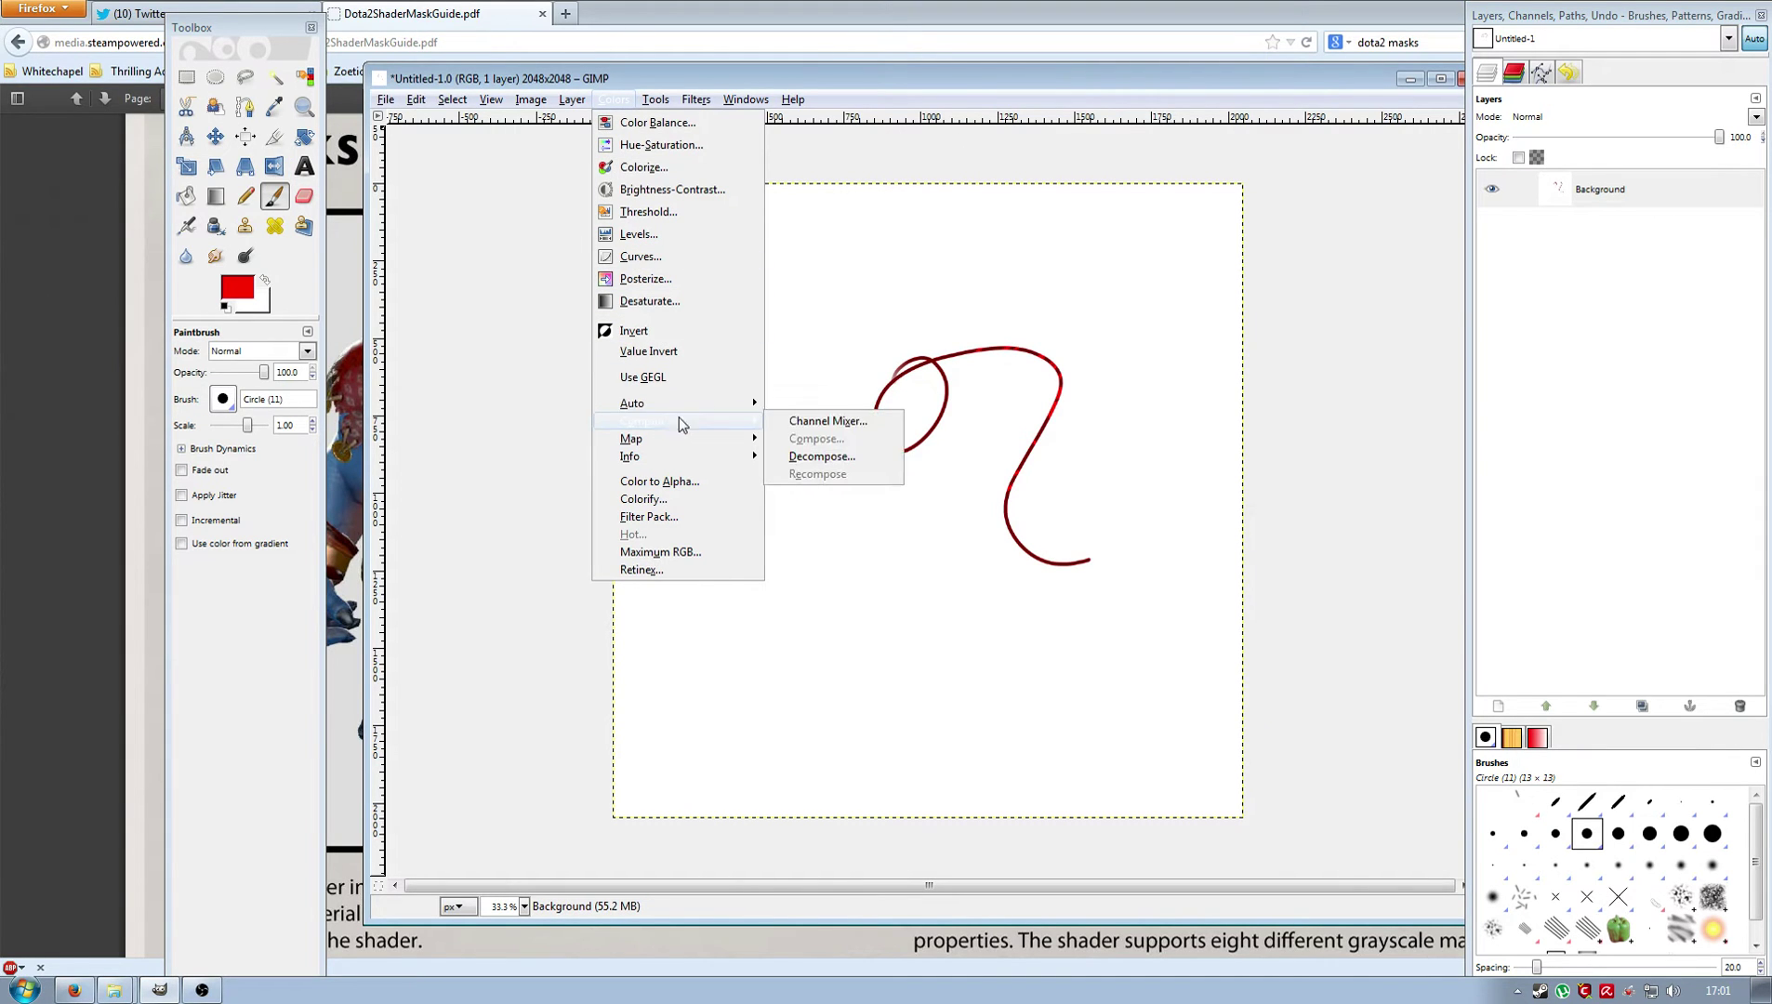
click(797, 465)
click(445, 307)
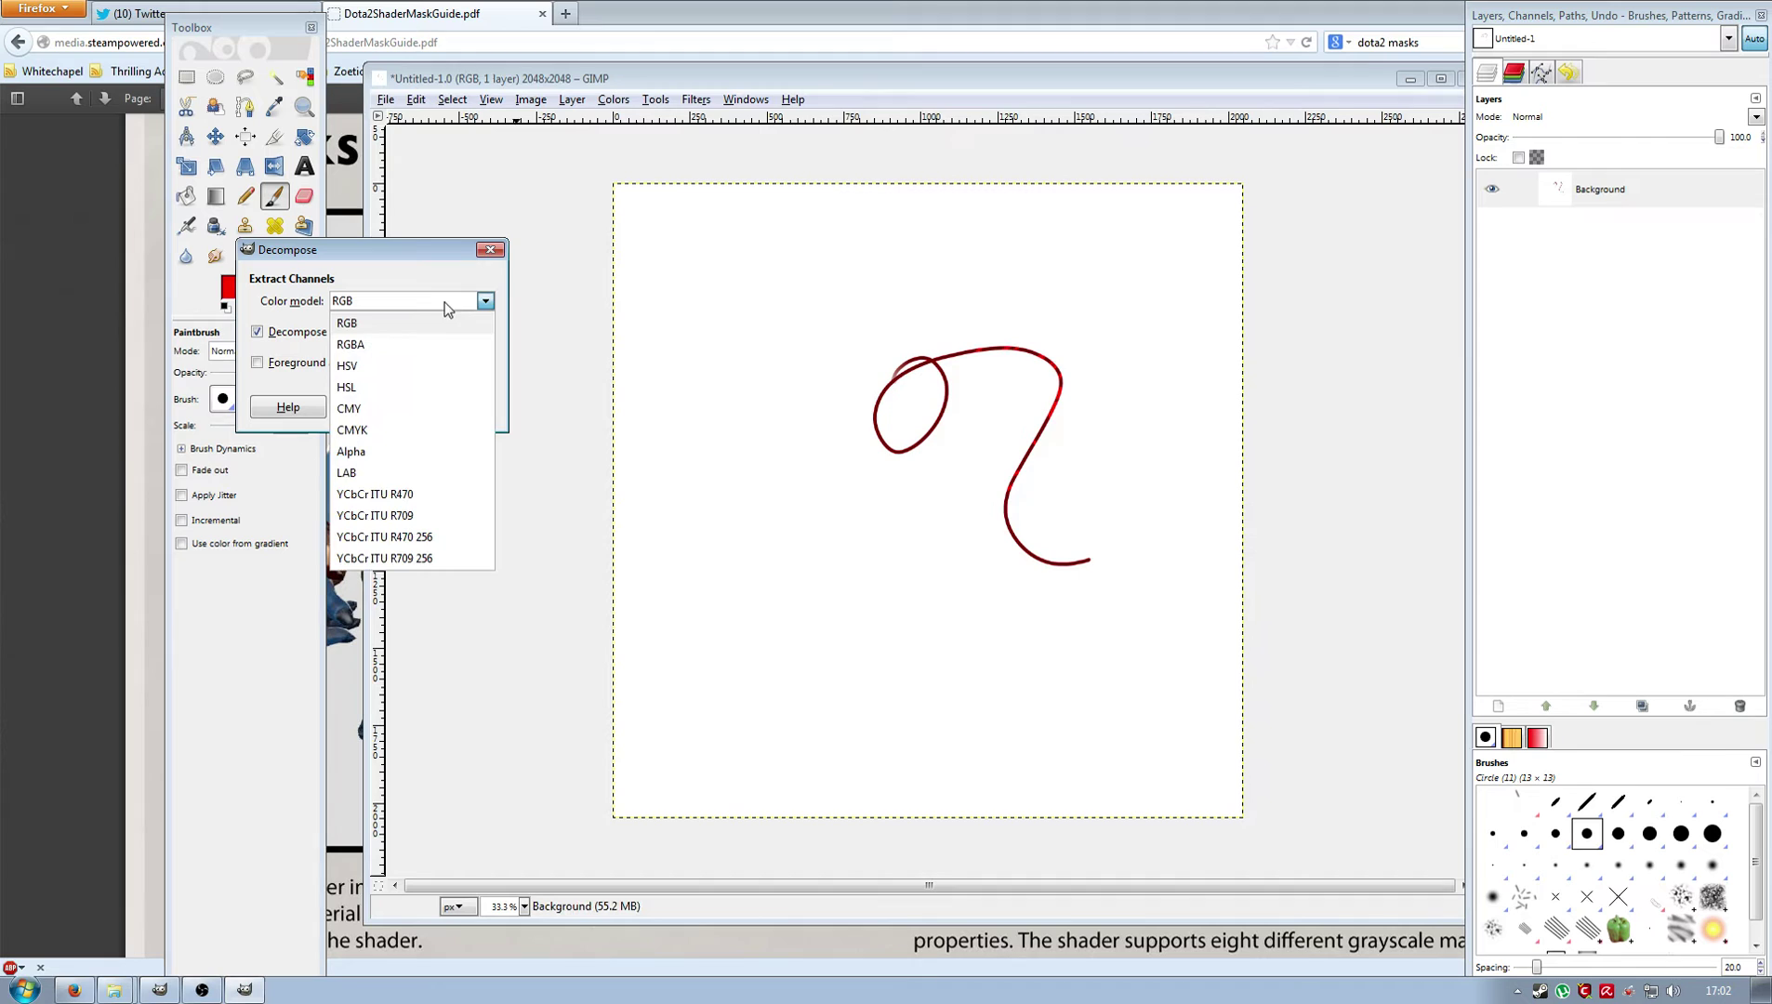
click(420, 345)
click(372, 409)
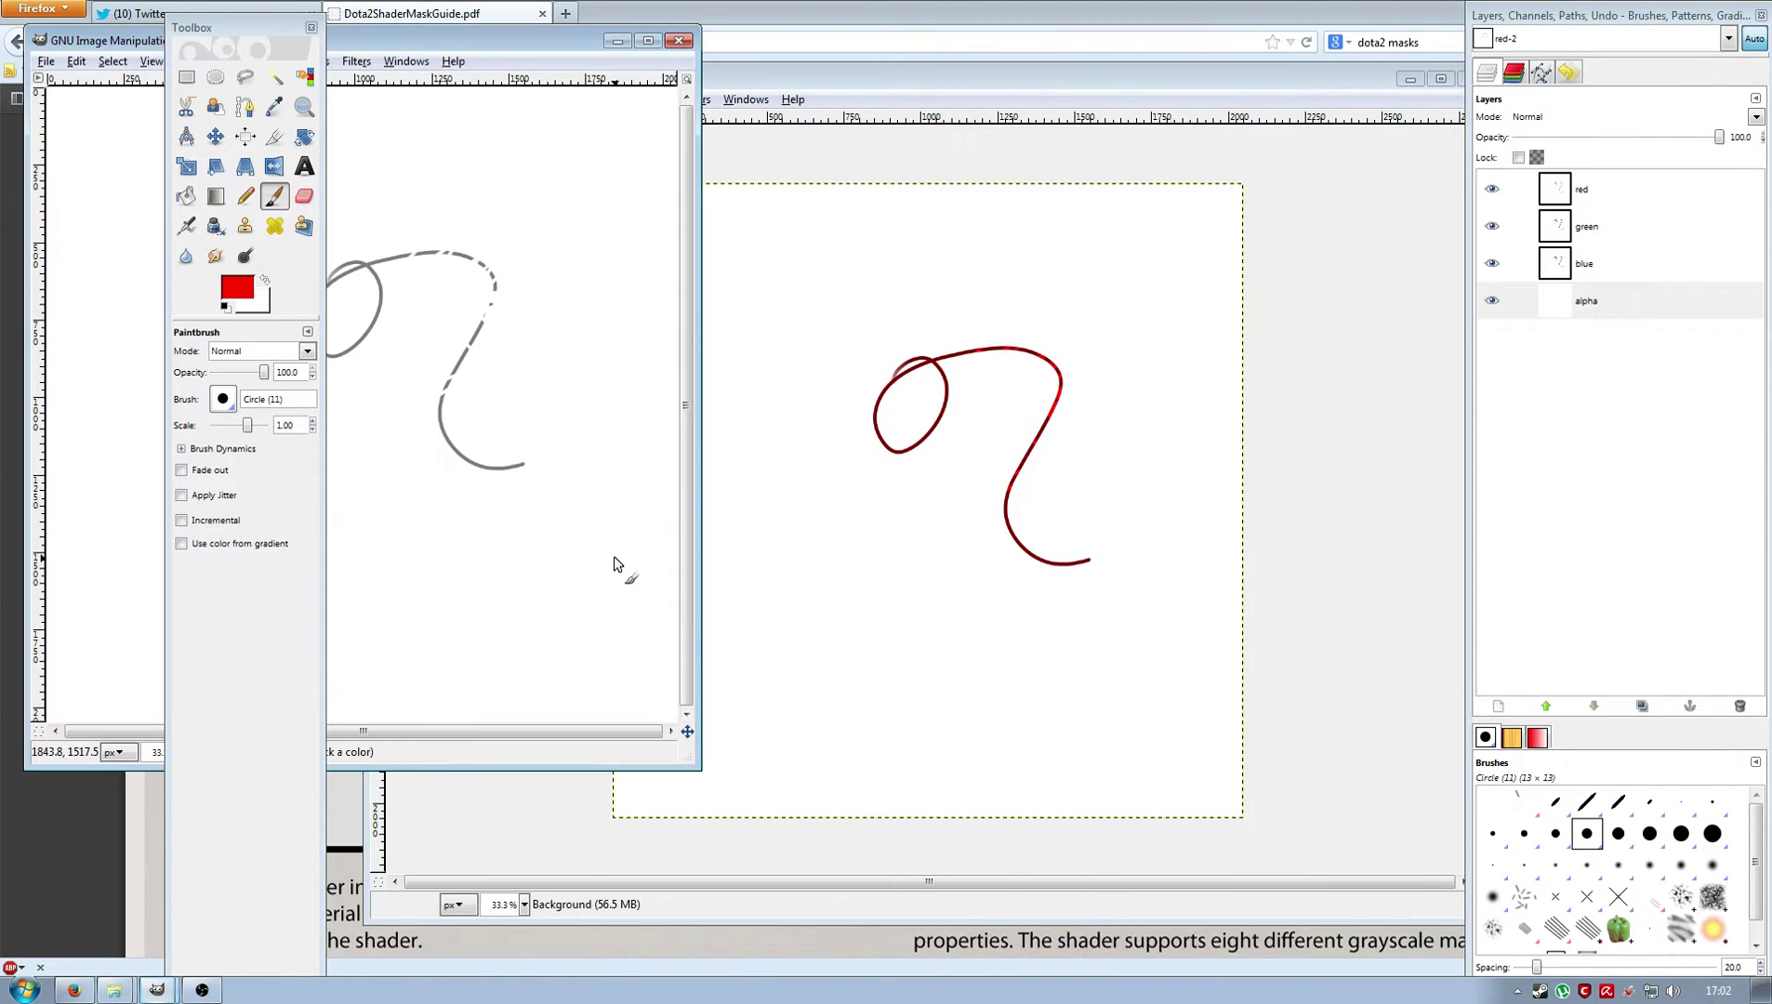
Toggle the red, green, blue and alpha layers off and back on to inspect each one.
drag(478, 48, 942, 59)
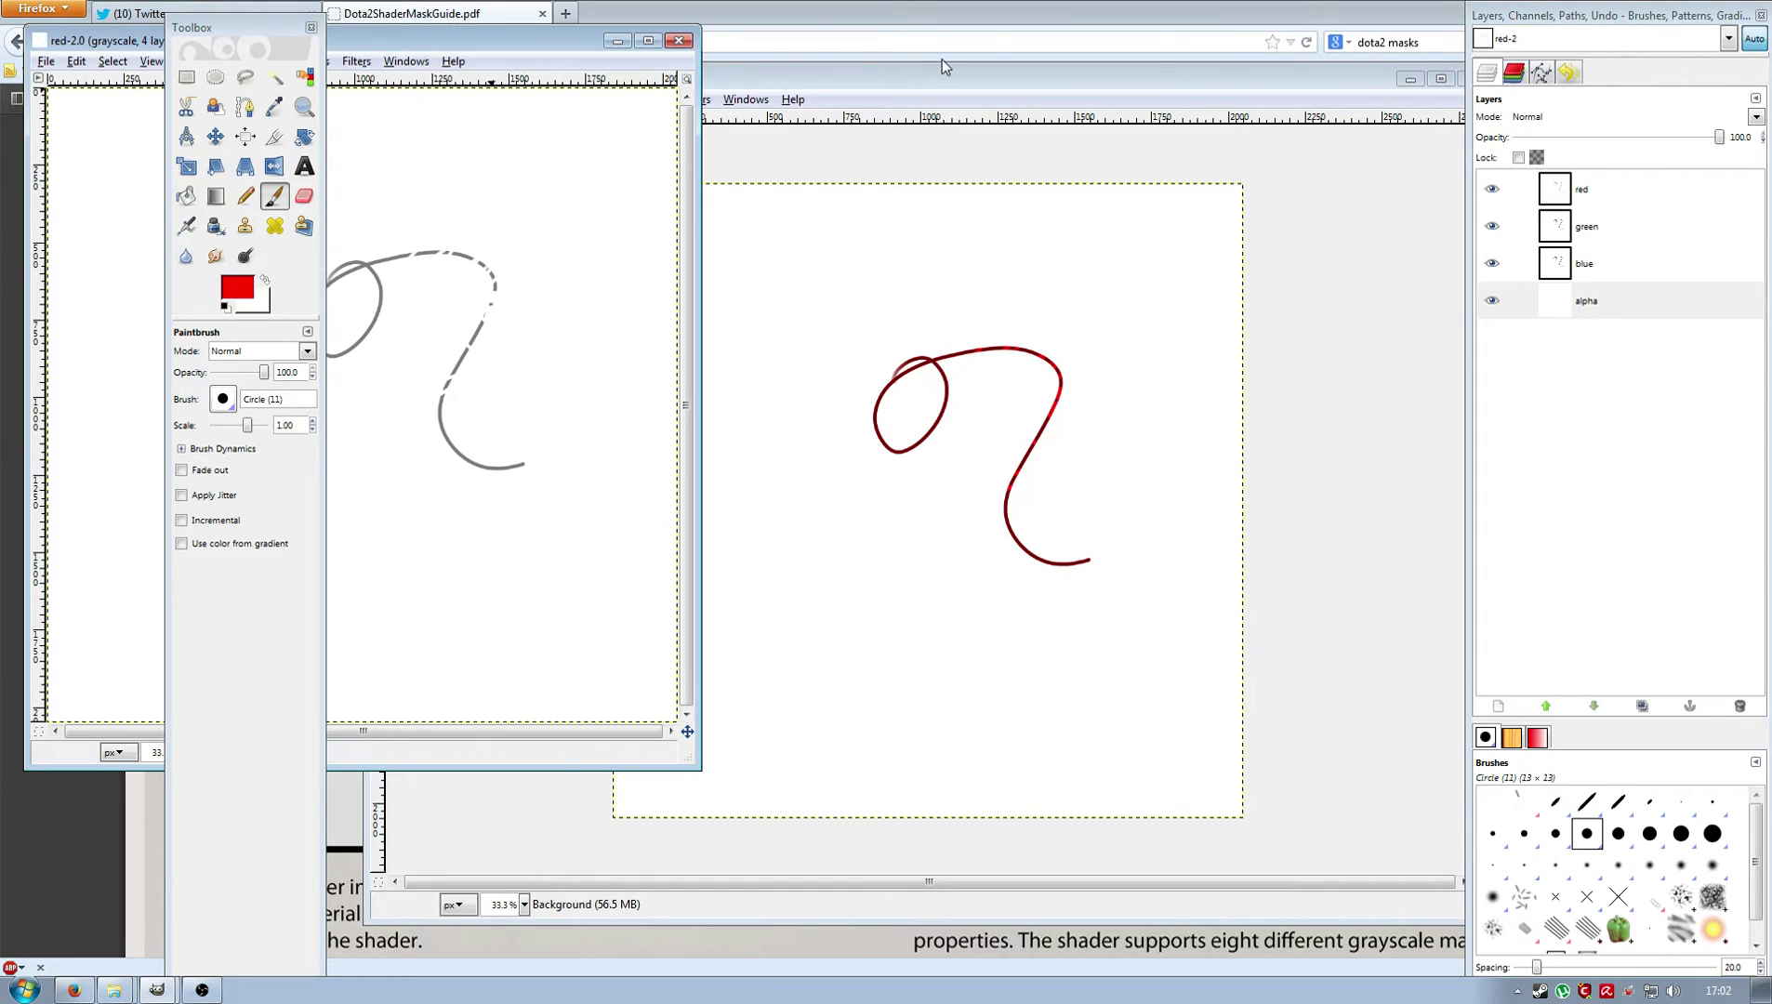
click(1595, 263)
click(1490, 188)
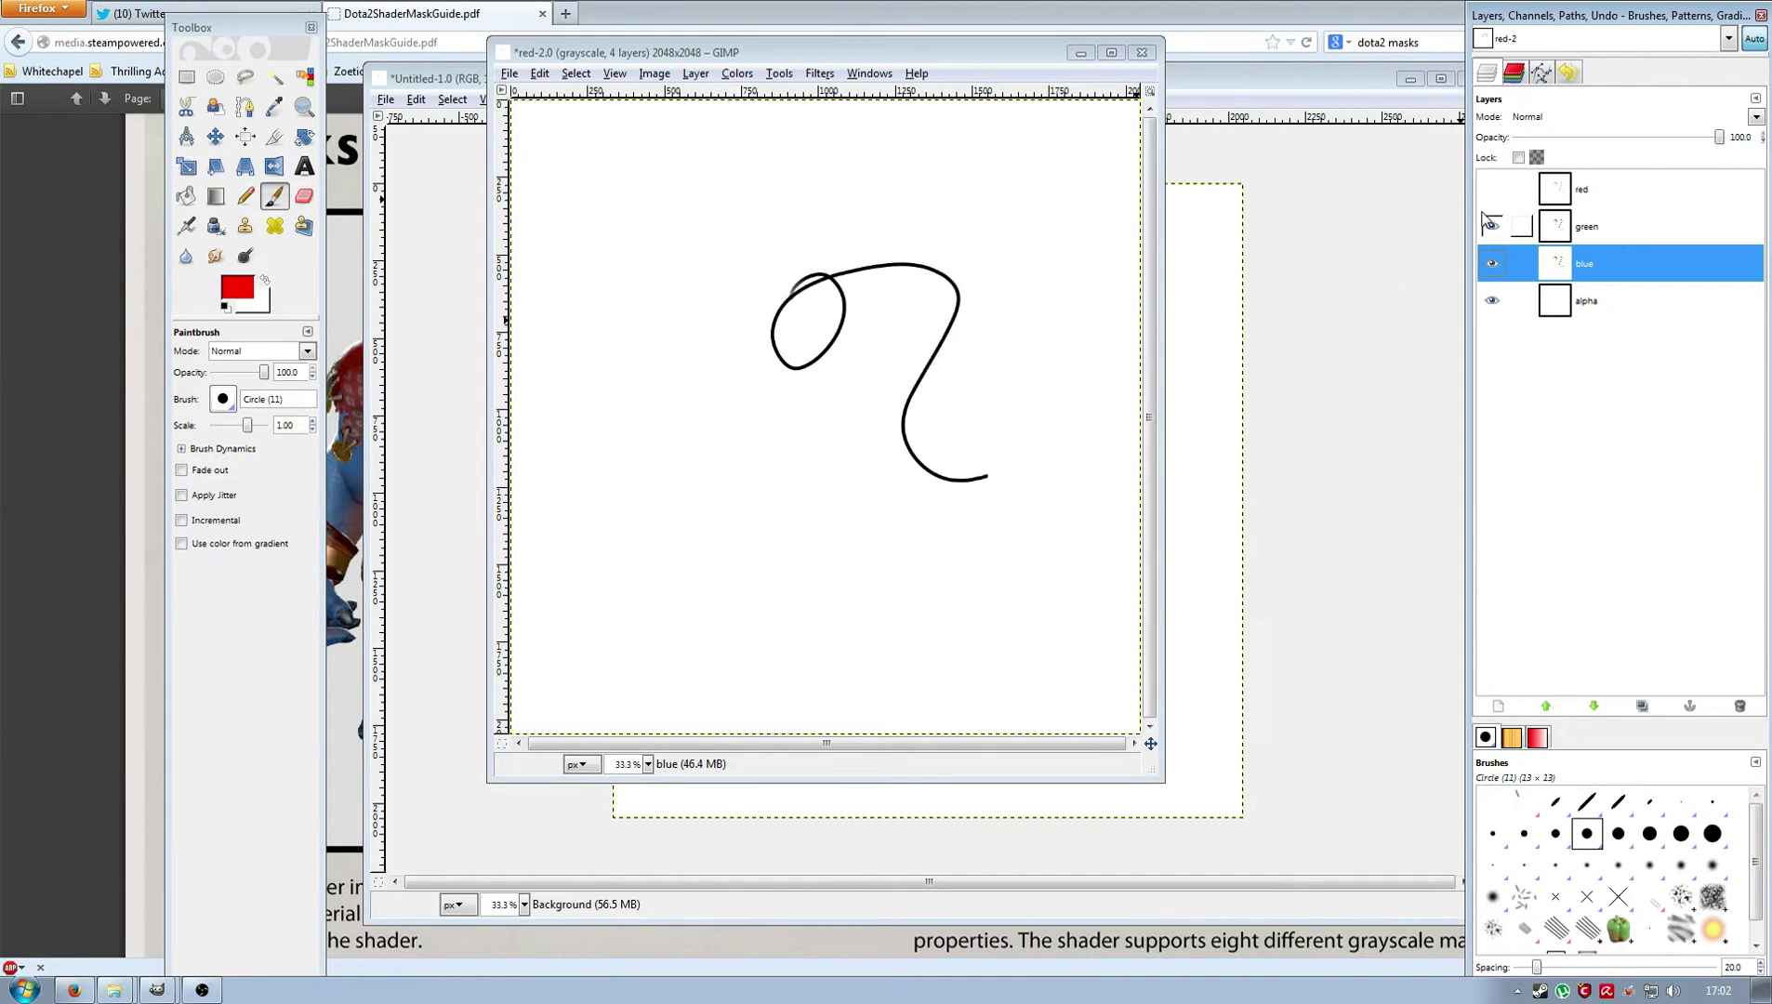
click(1491, 226)
click(1492, 263)
click(1492, 301)
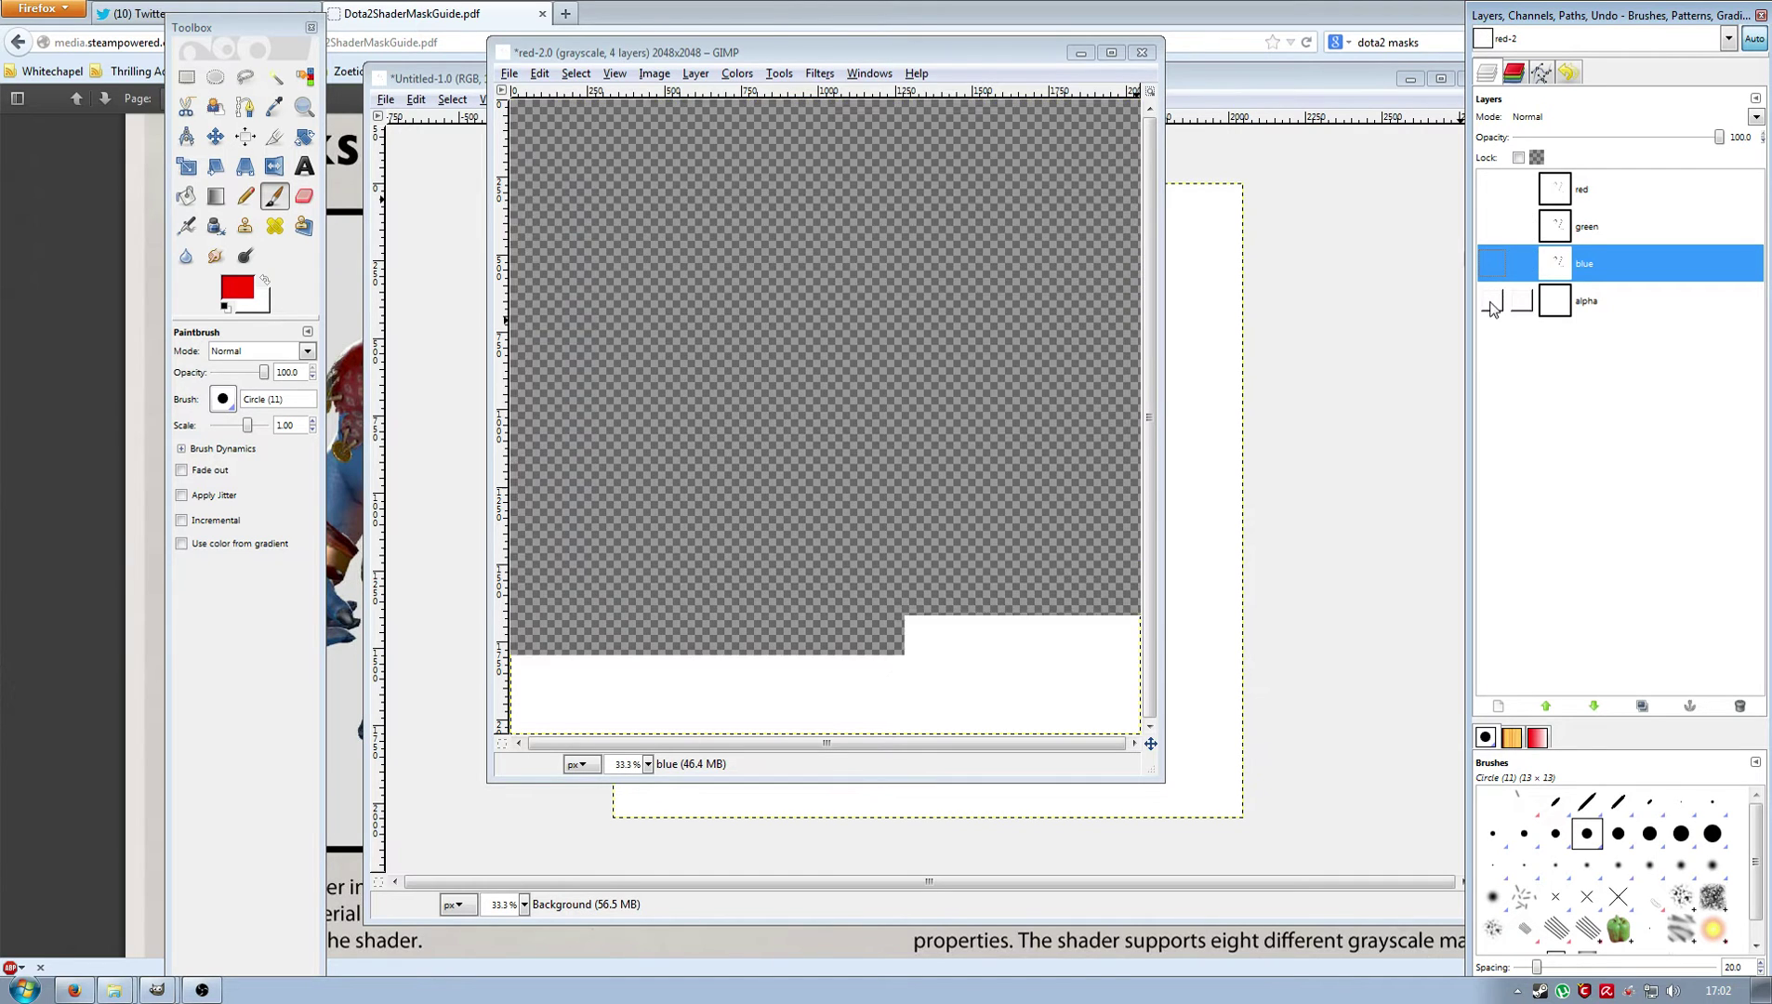
click(1492, 301)
click(1491, 263)
click(1492, 226)
click(1492, 189)
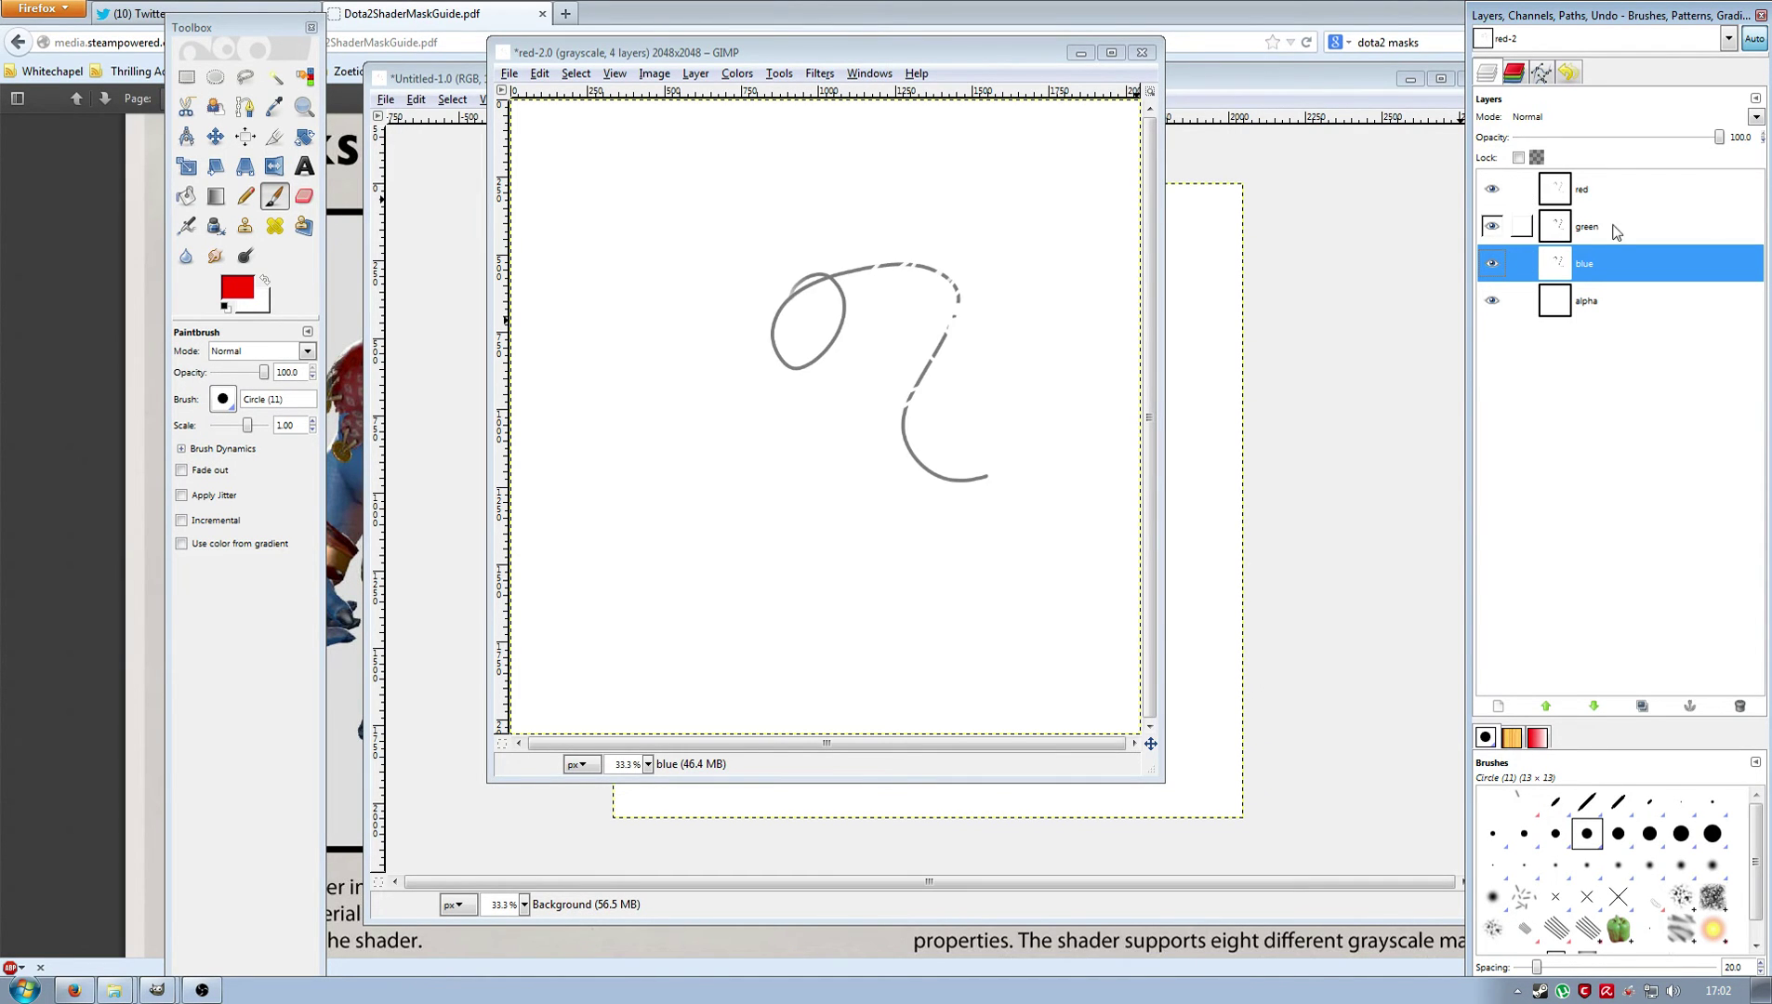
click(1605, 194)
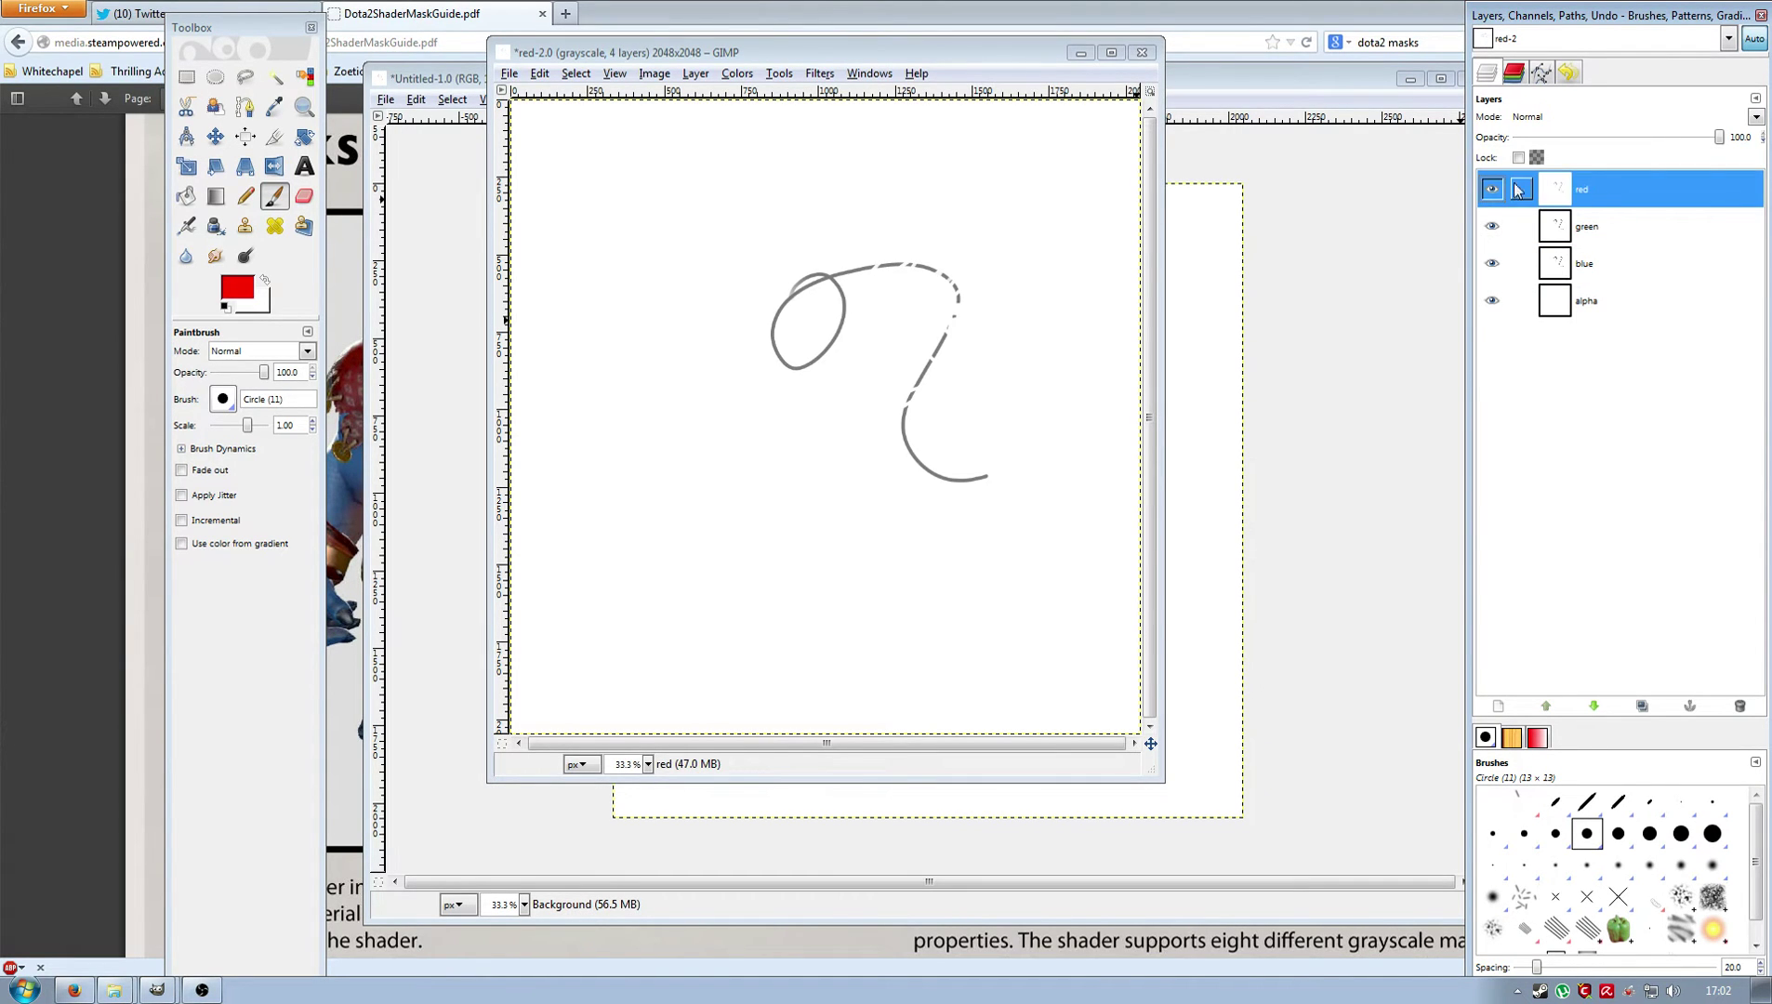
Check the Channels list, then close the decomposed red image without saving.
click(1522, 76)
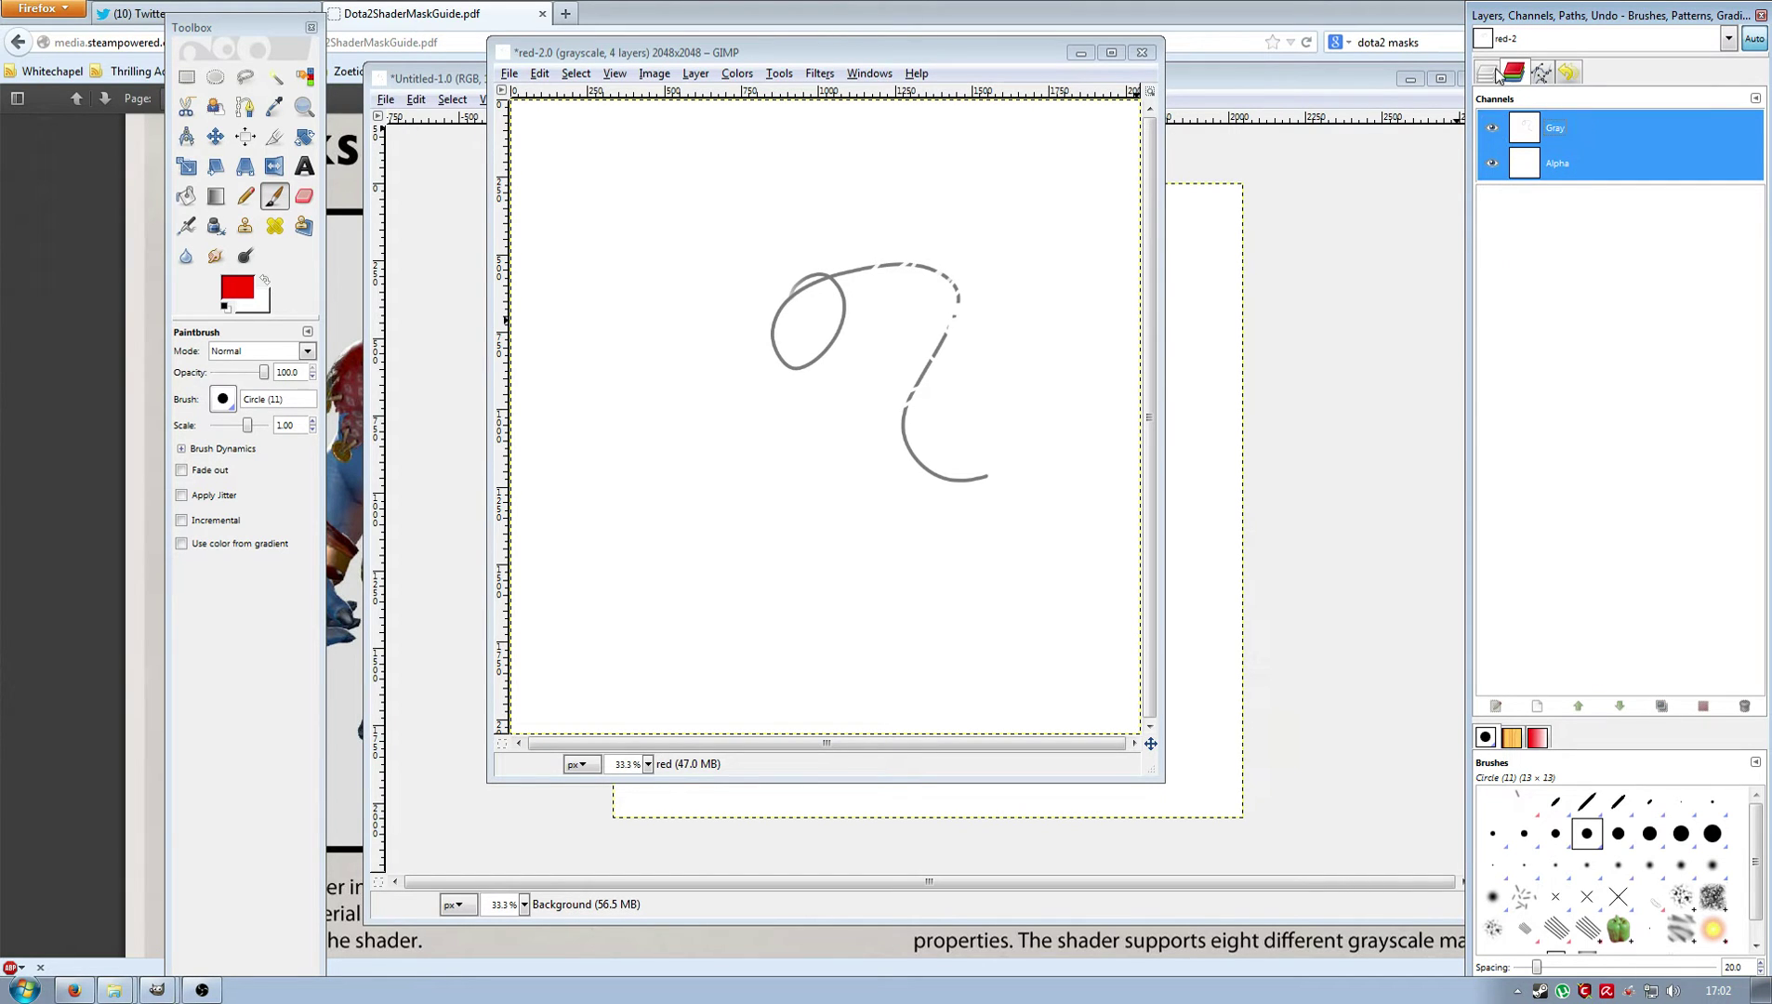
click(1493, 73)
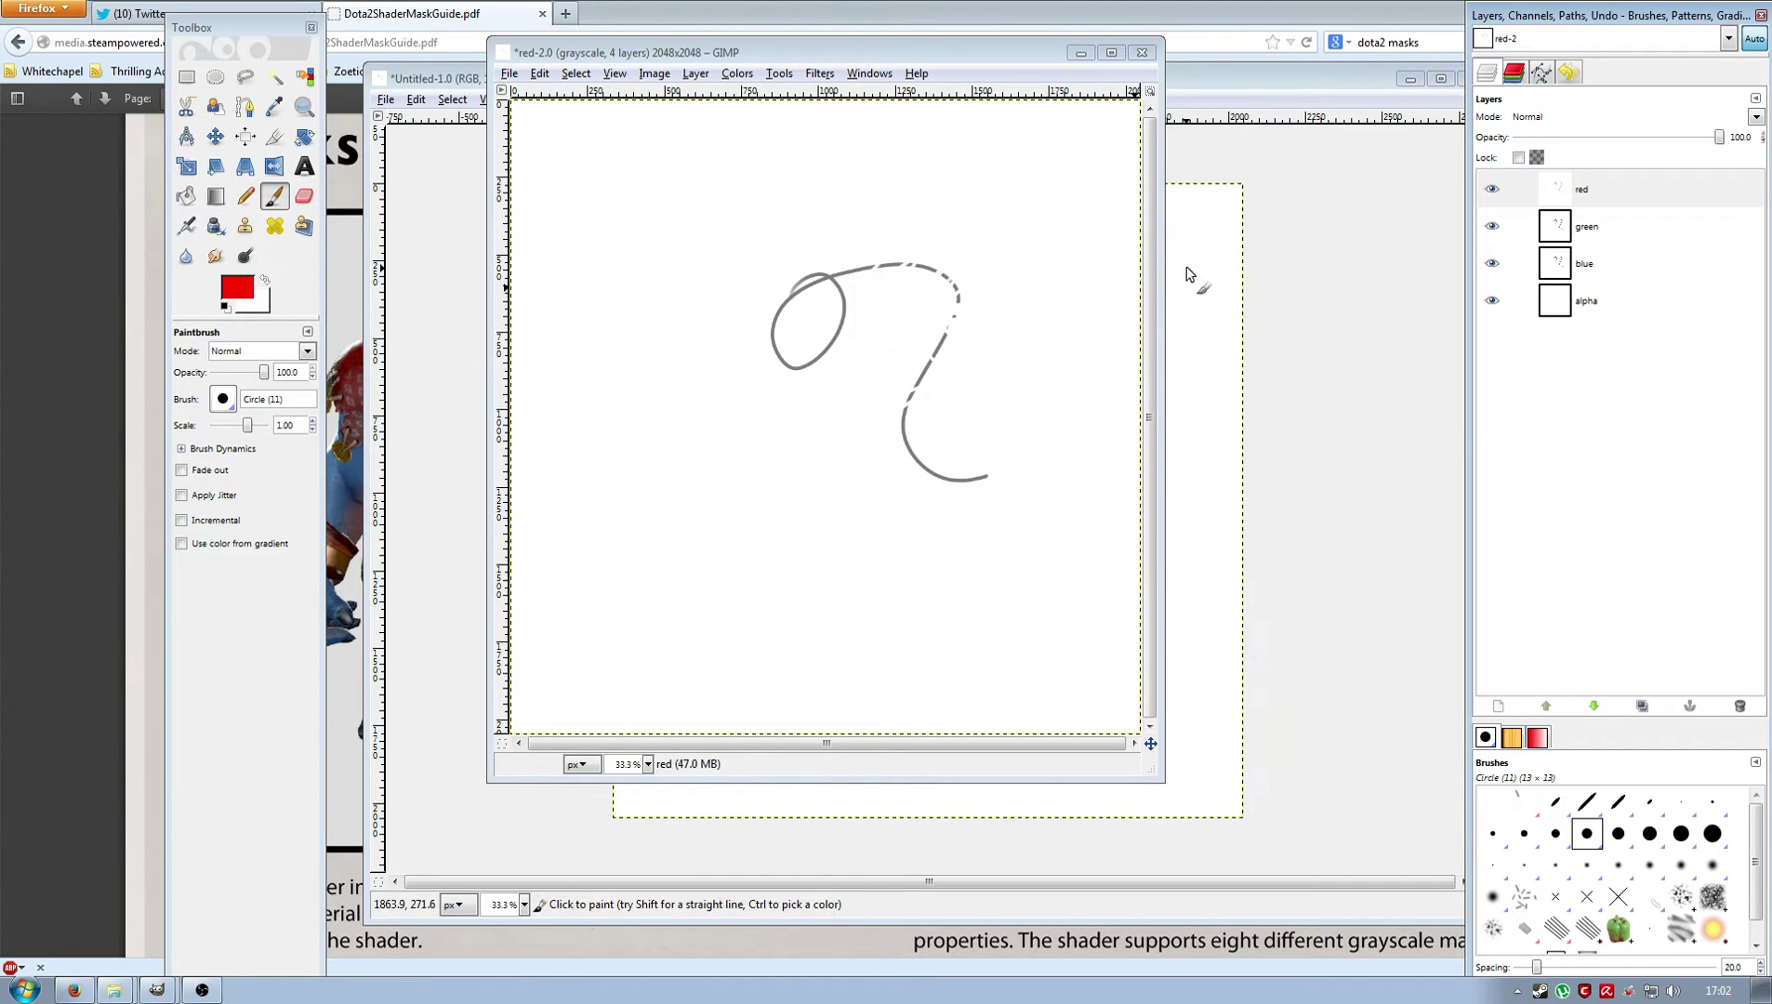
click(1142, 52)
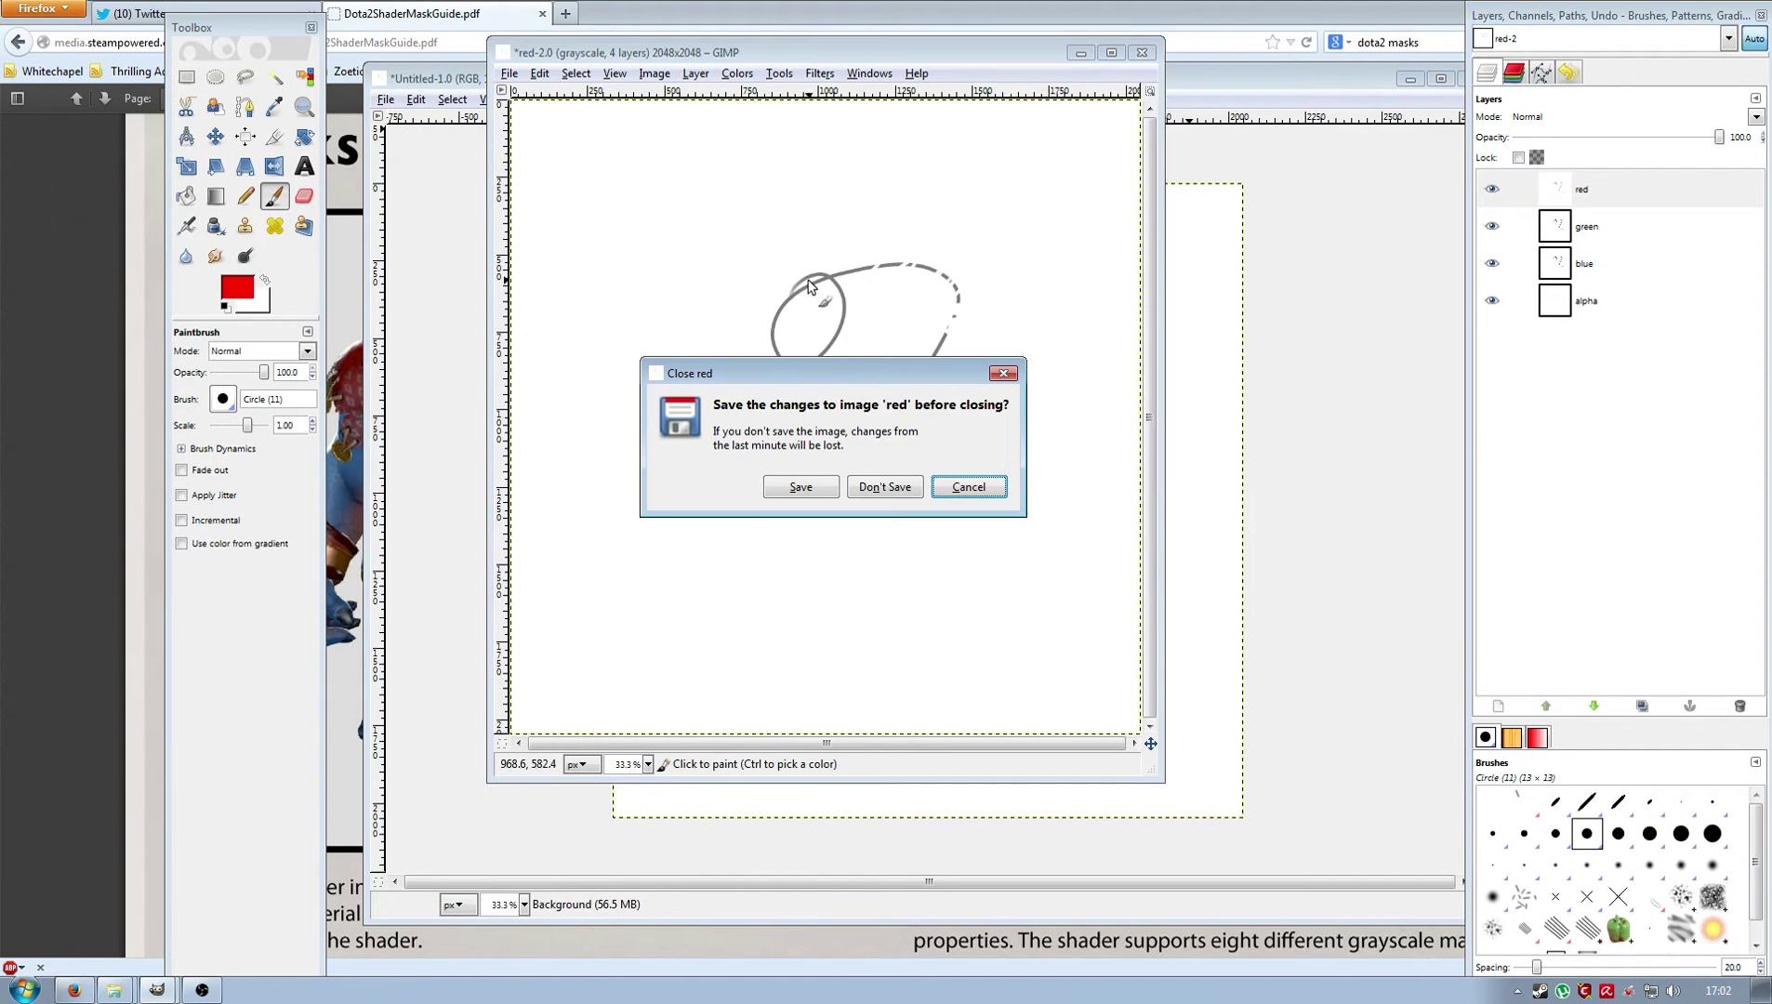
click(884, 486)
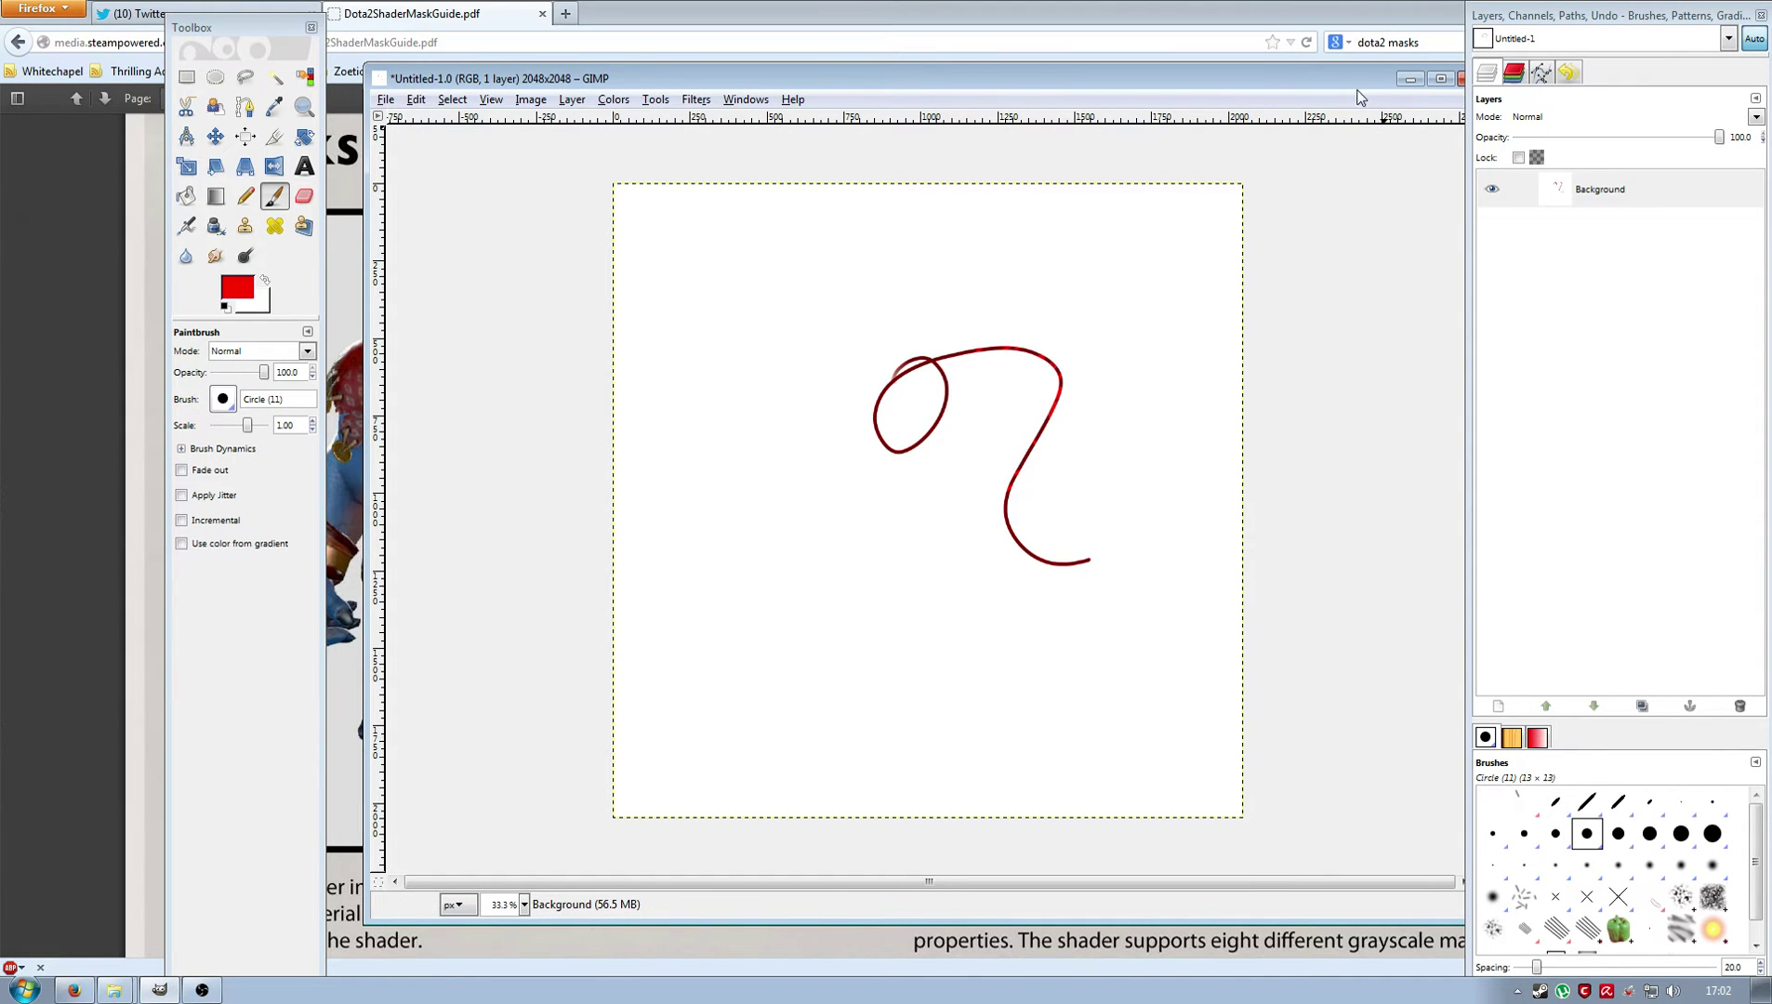
Close the untitled red-stroke drawing without saving.
drag(1324, 90, 1277, 91)
click(1424, 79)
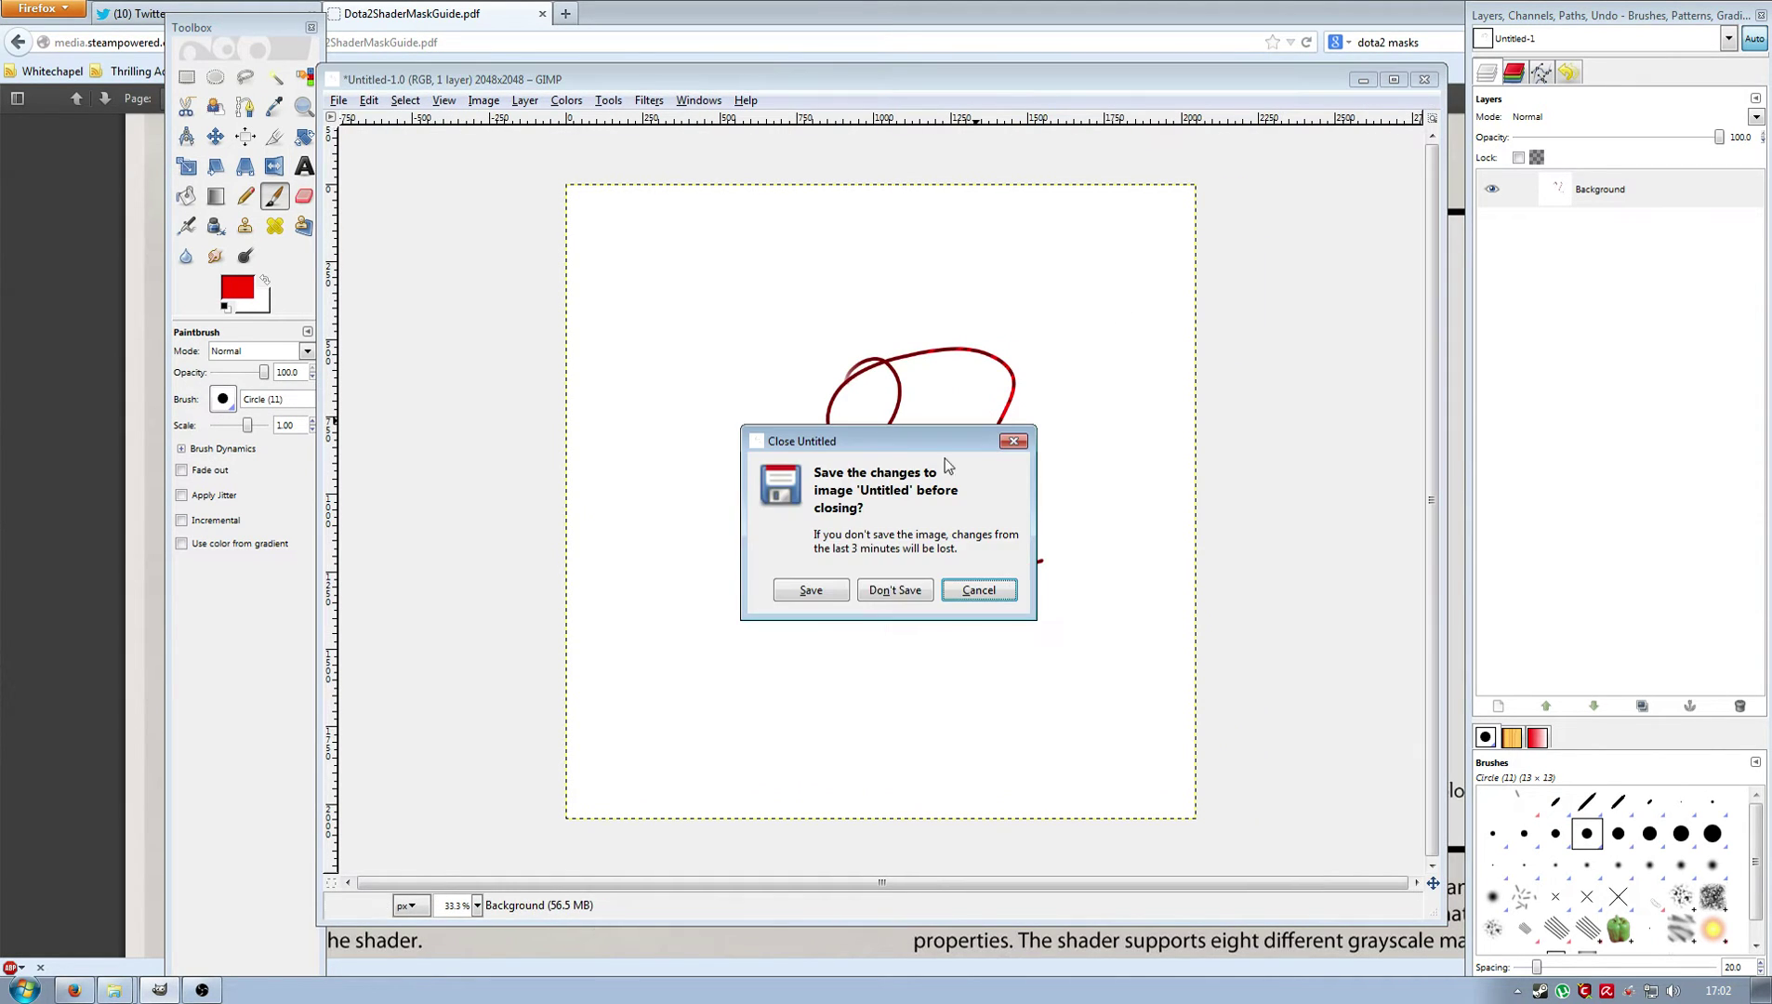
click(880, 591)
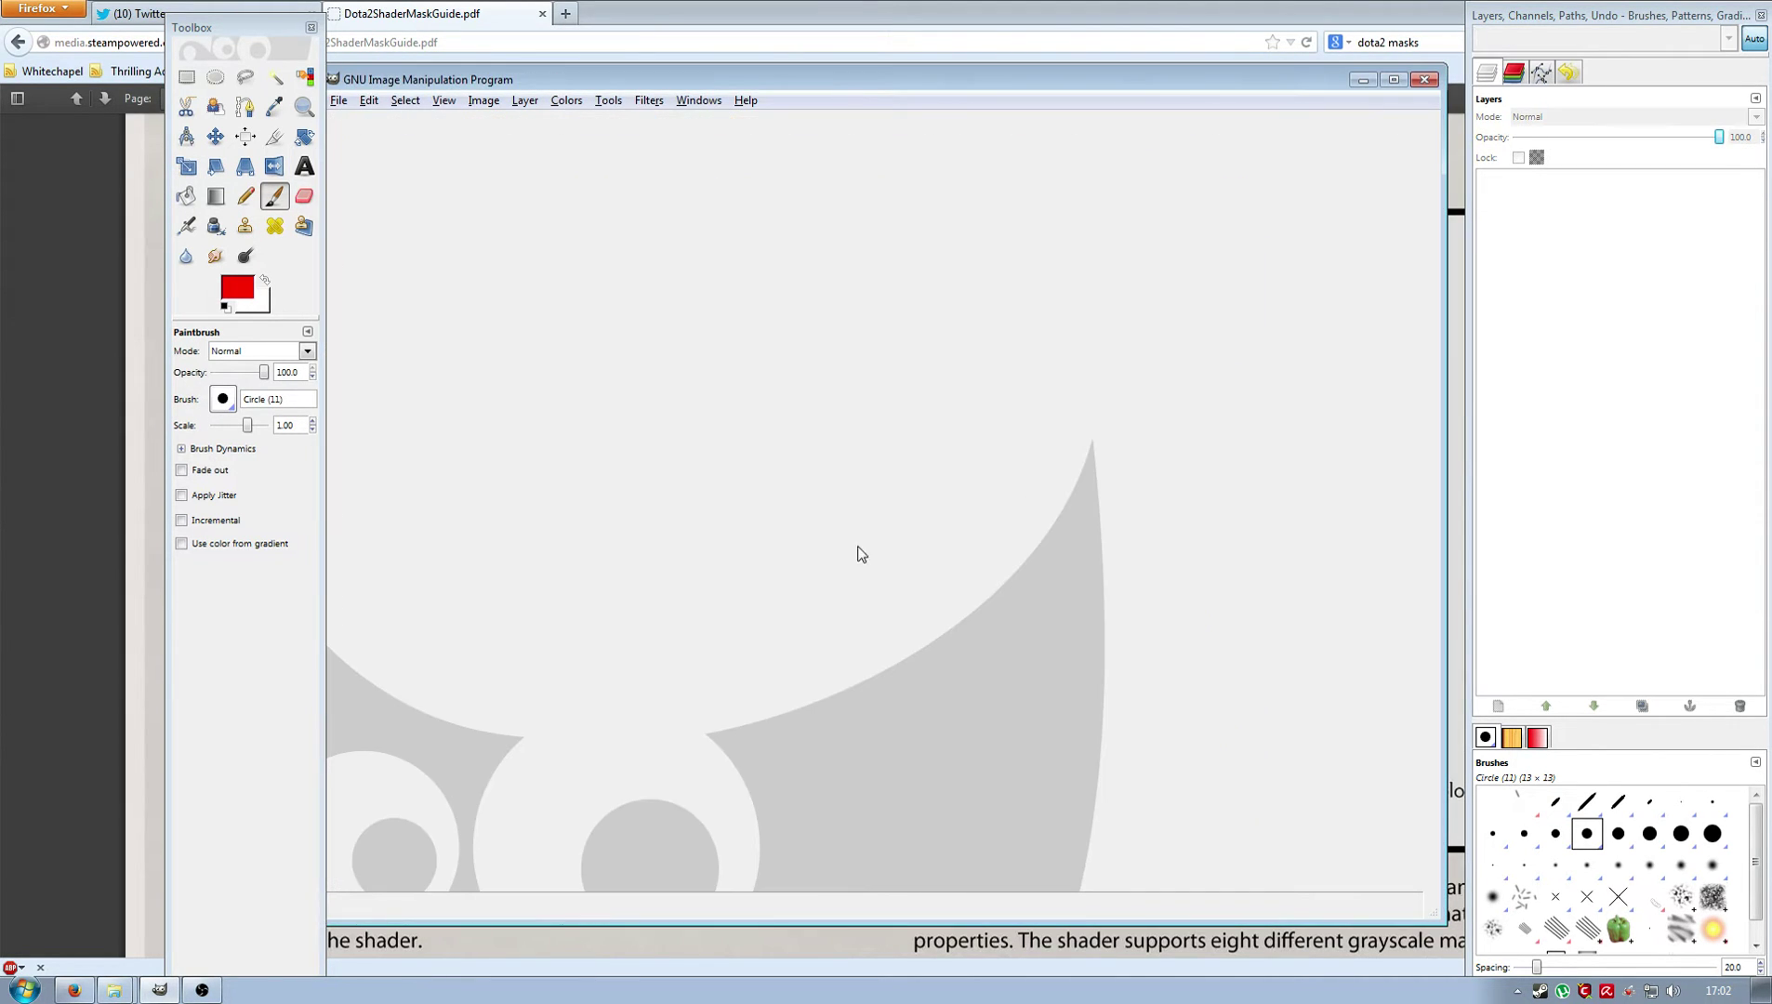
Create a new blank 2048×2048 image.
click(339, 100)
key(Right)
key(Right)
key(Right)
key(Right)
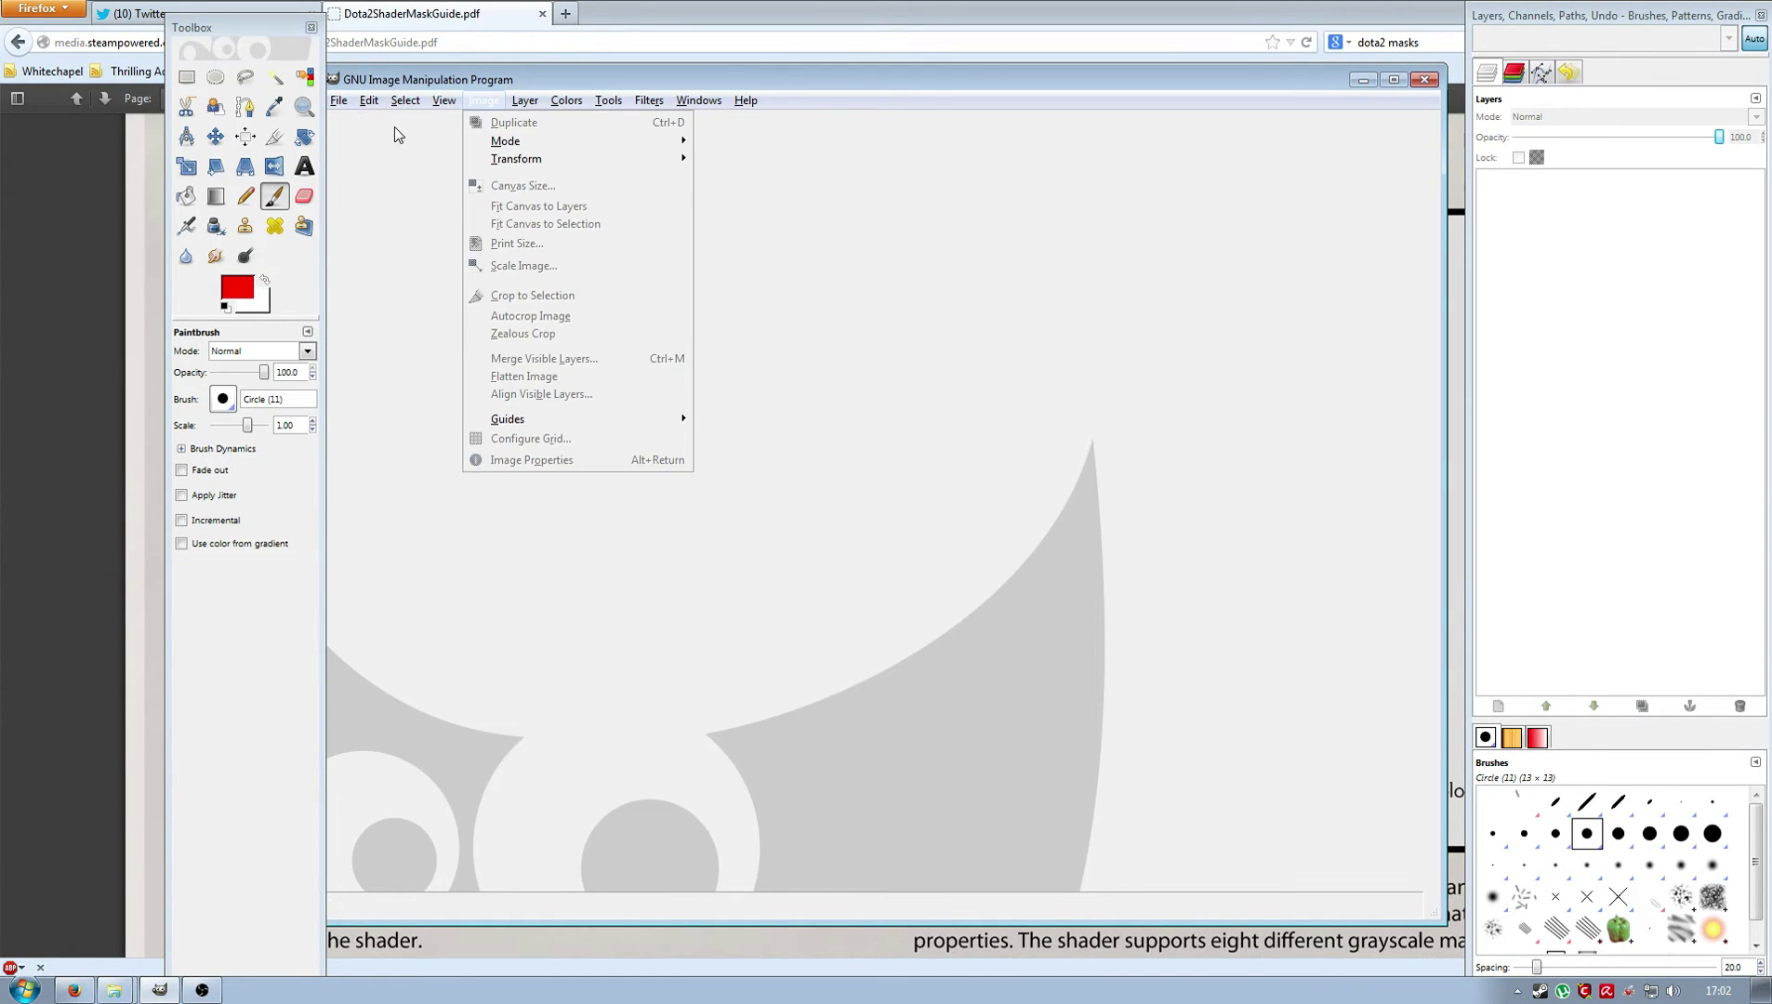
key(Escape)
click(339, 101)
click(356, 121)
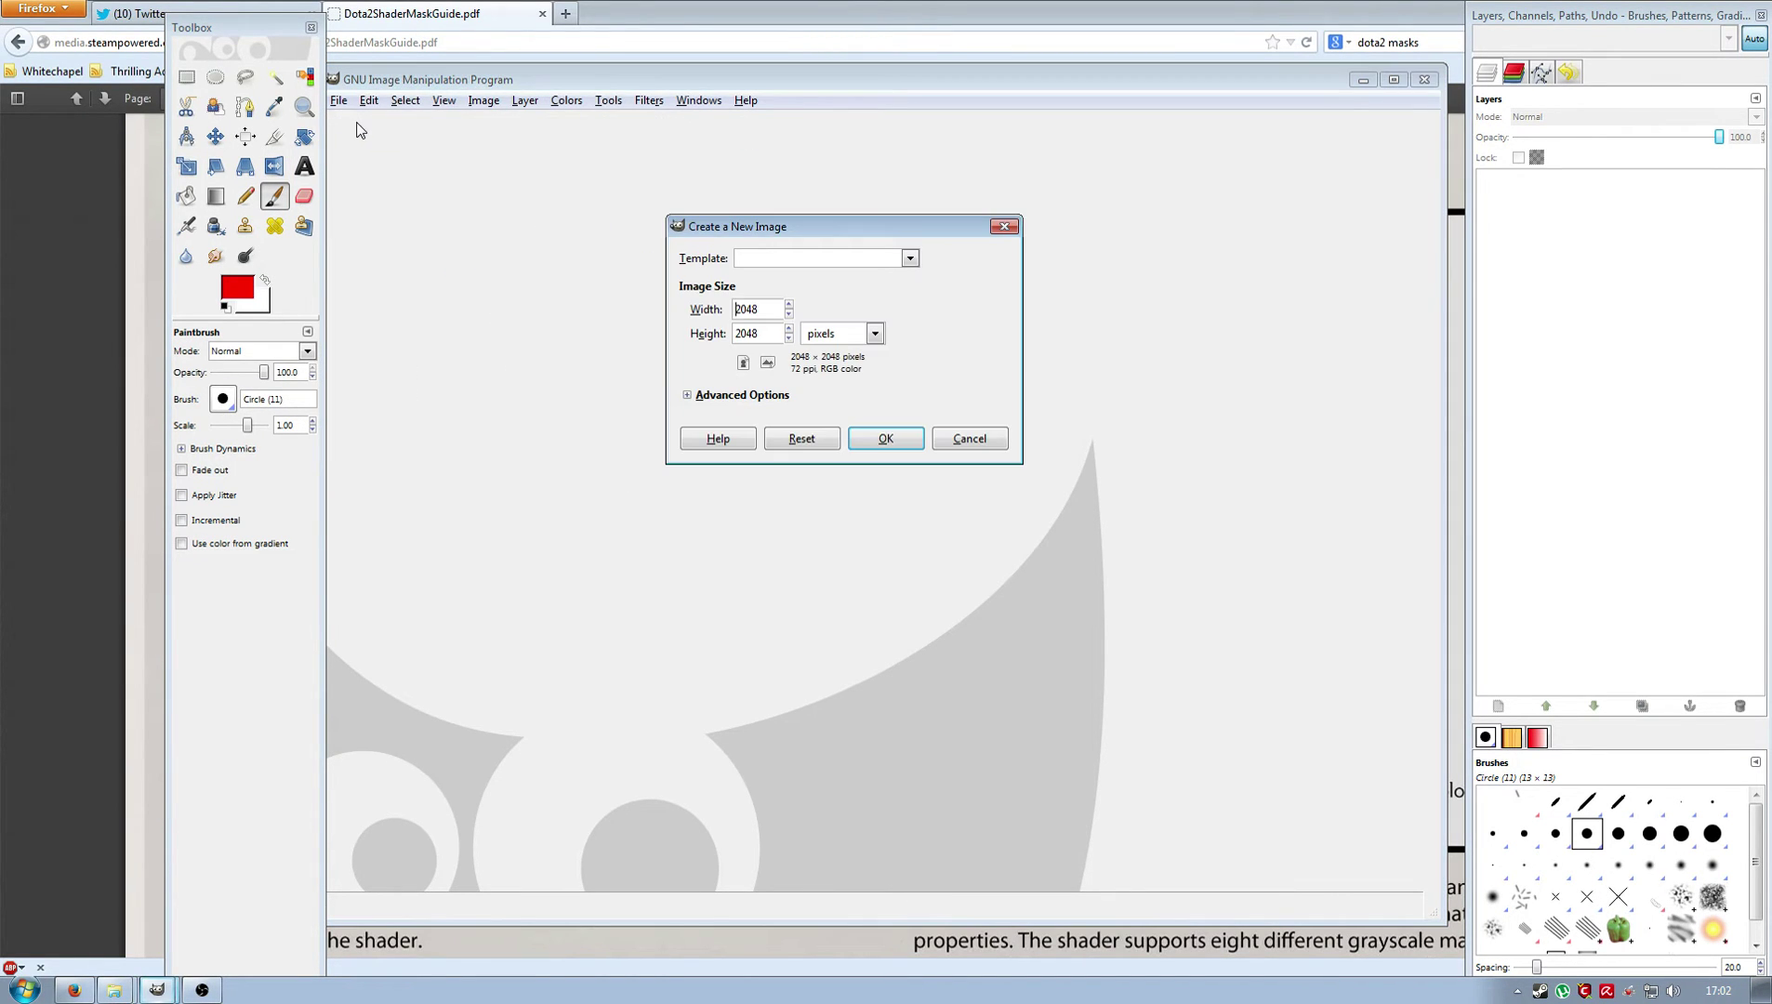
click(882, 443)
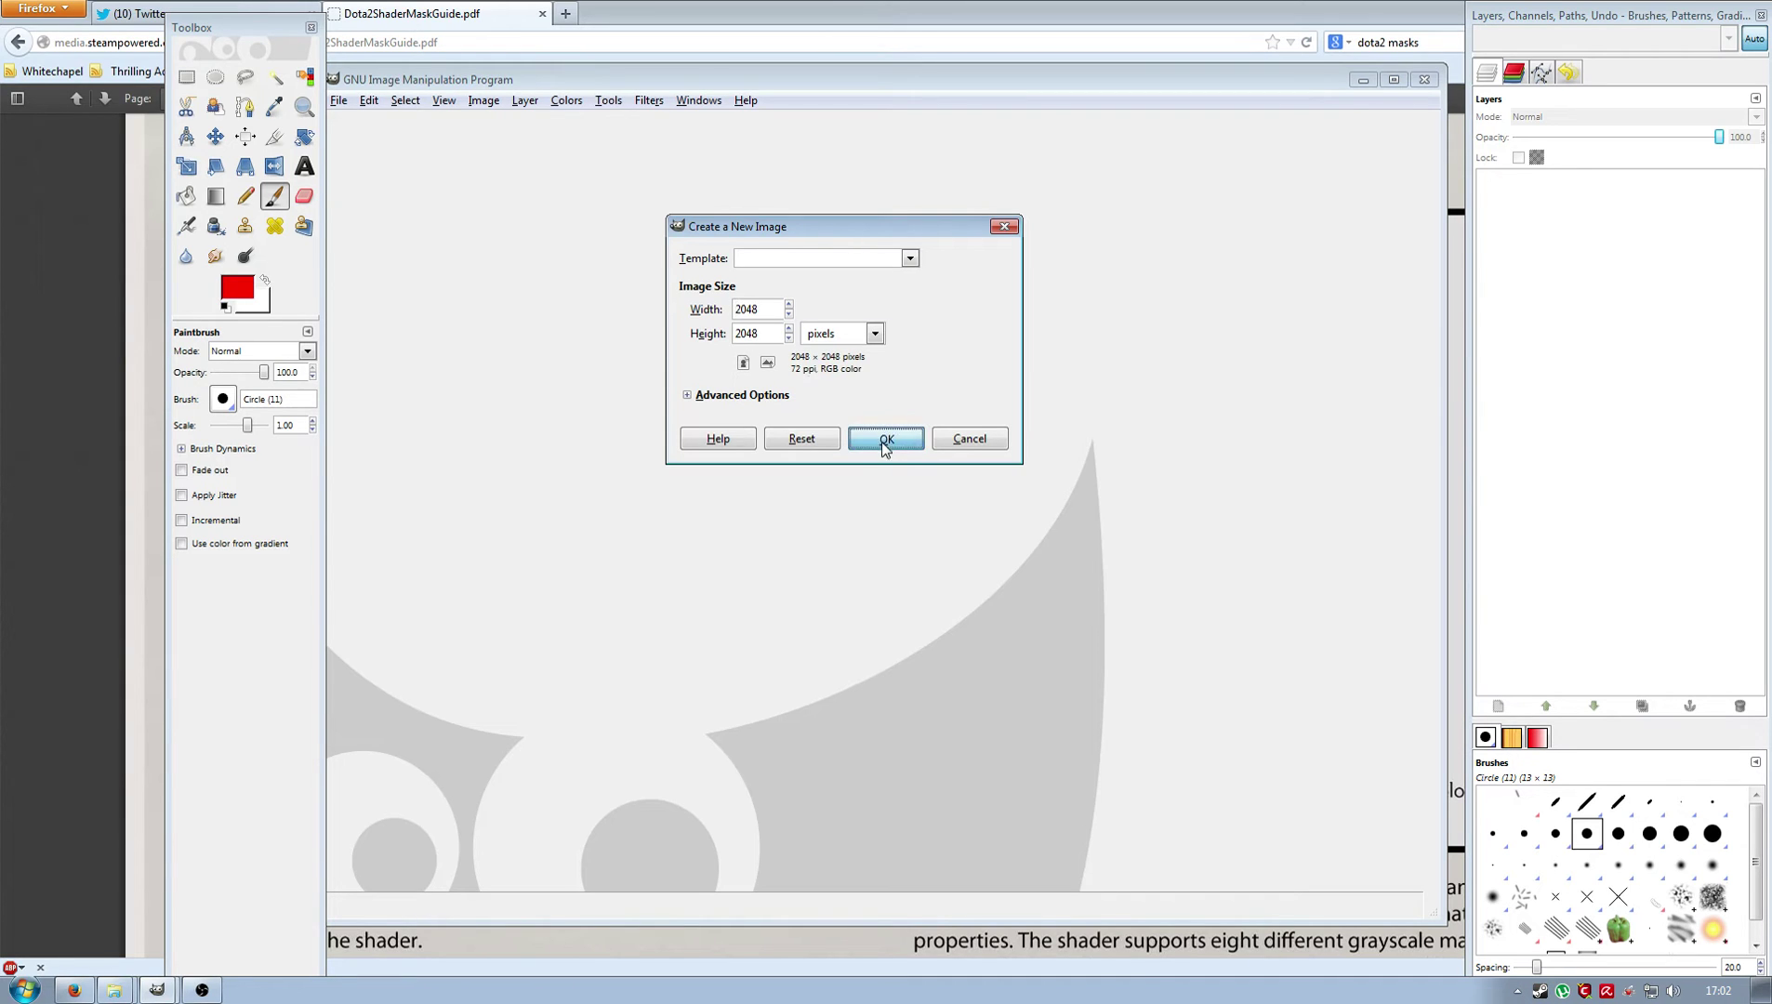
Add an alpha channel to the Background layer and decompose the image into RGBA layers.
right_click(1521, 189)
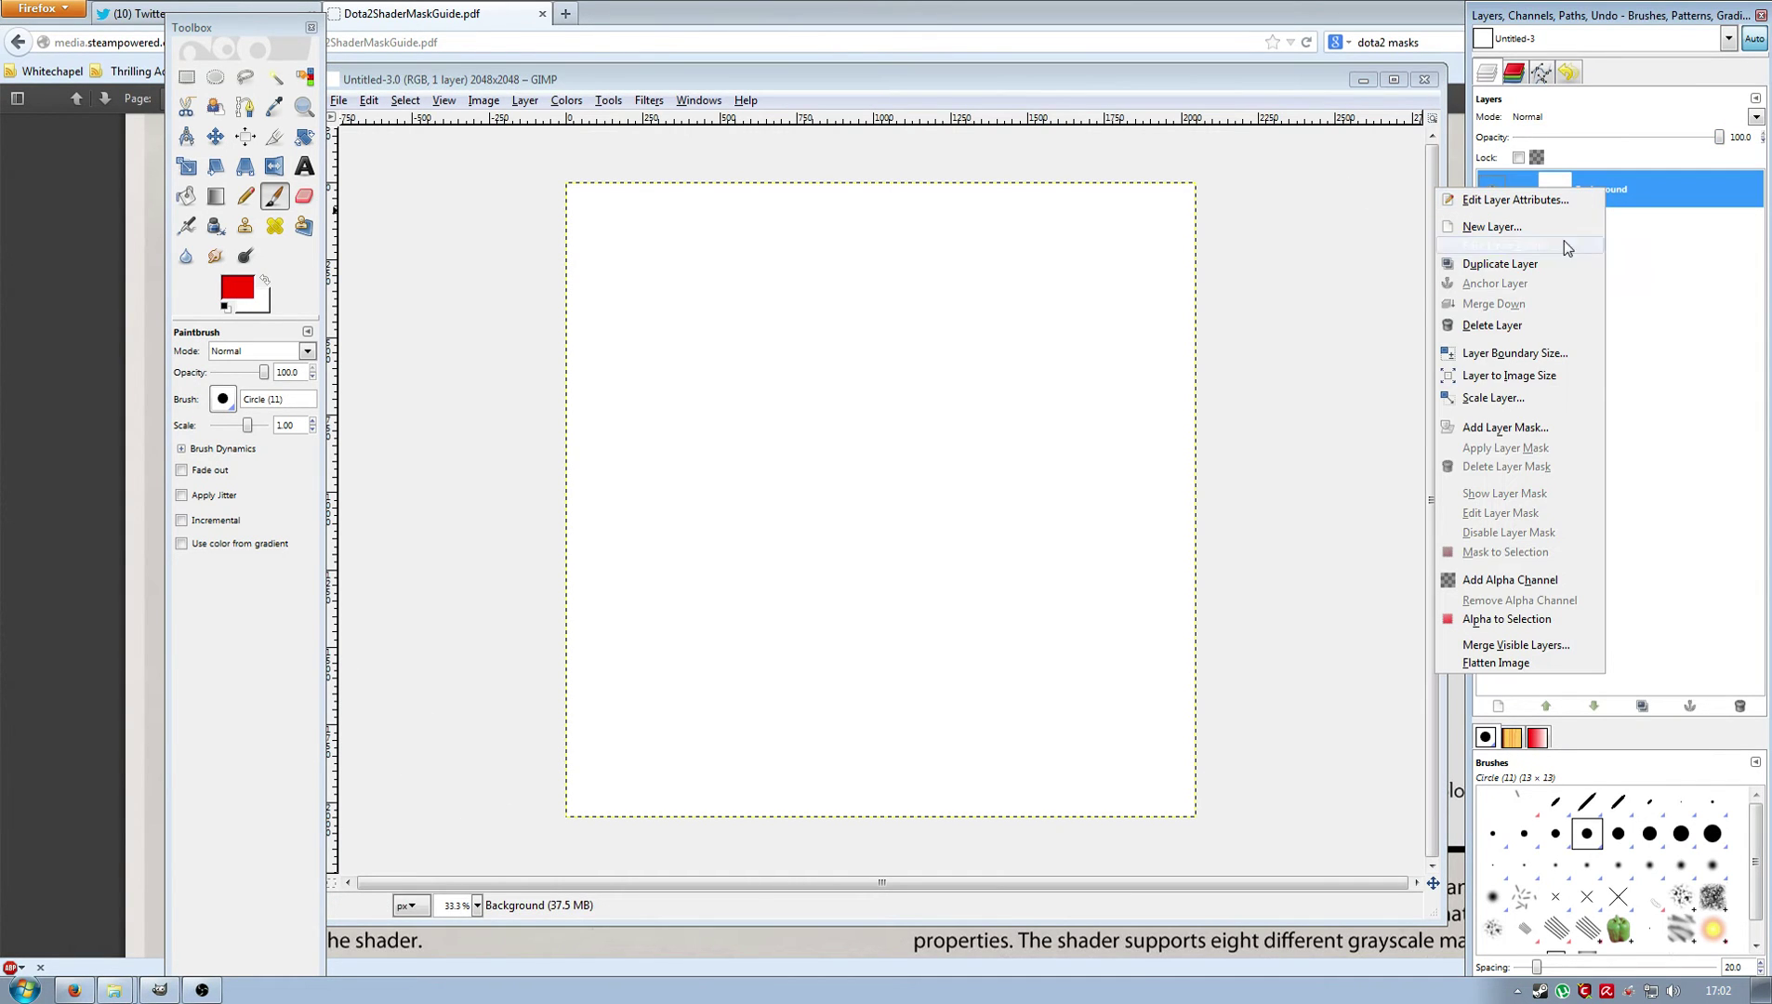
click(1487, 583)
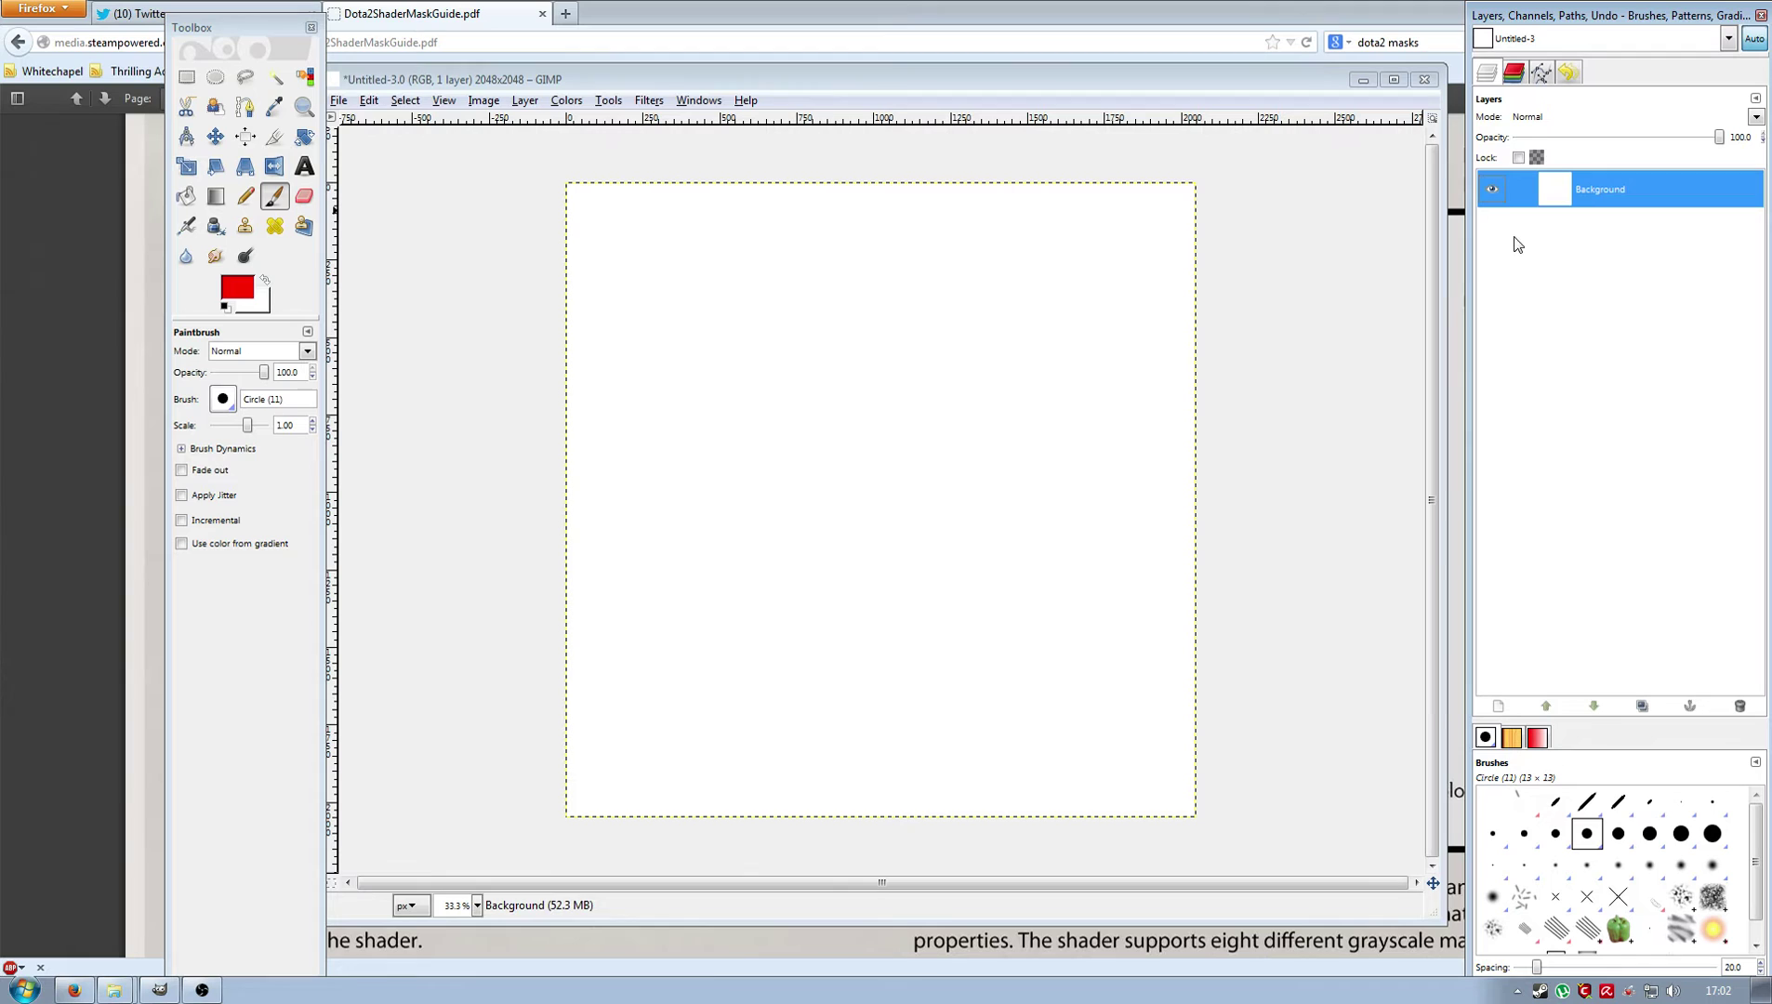
click(575, 104)
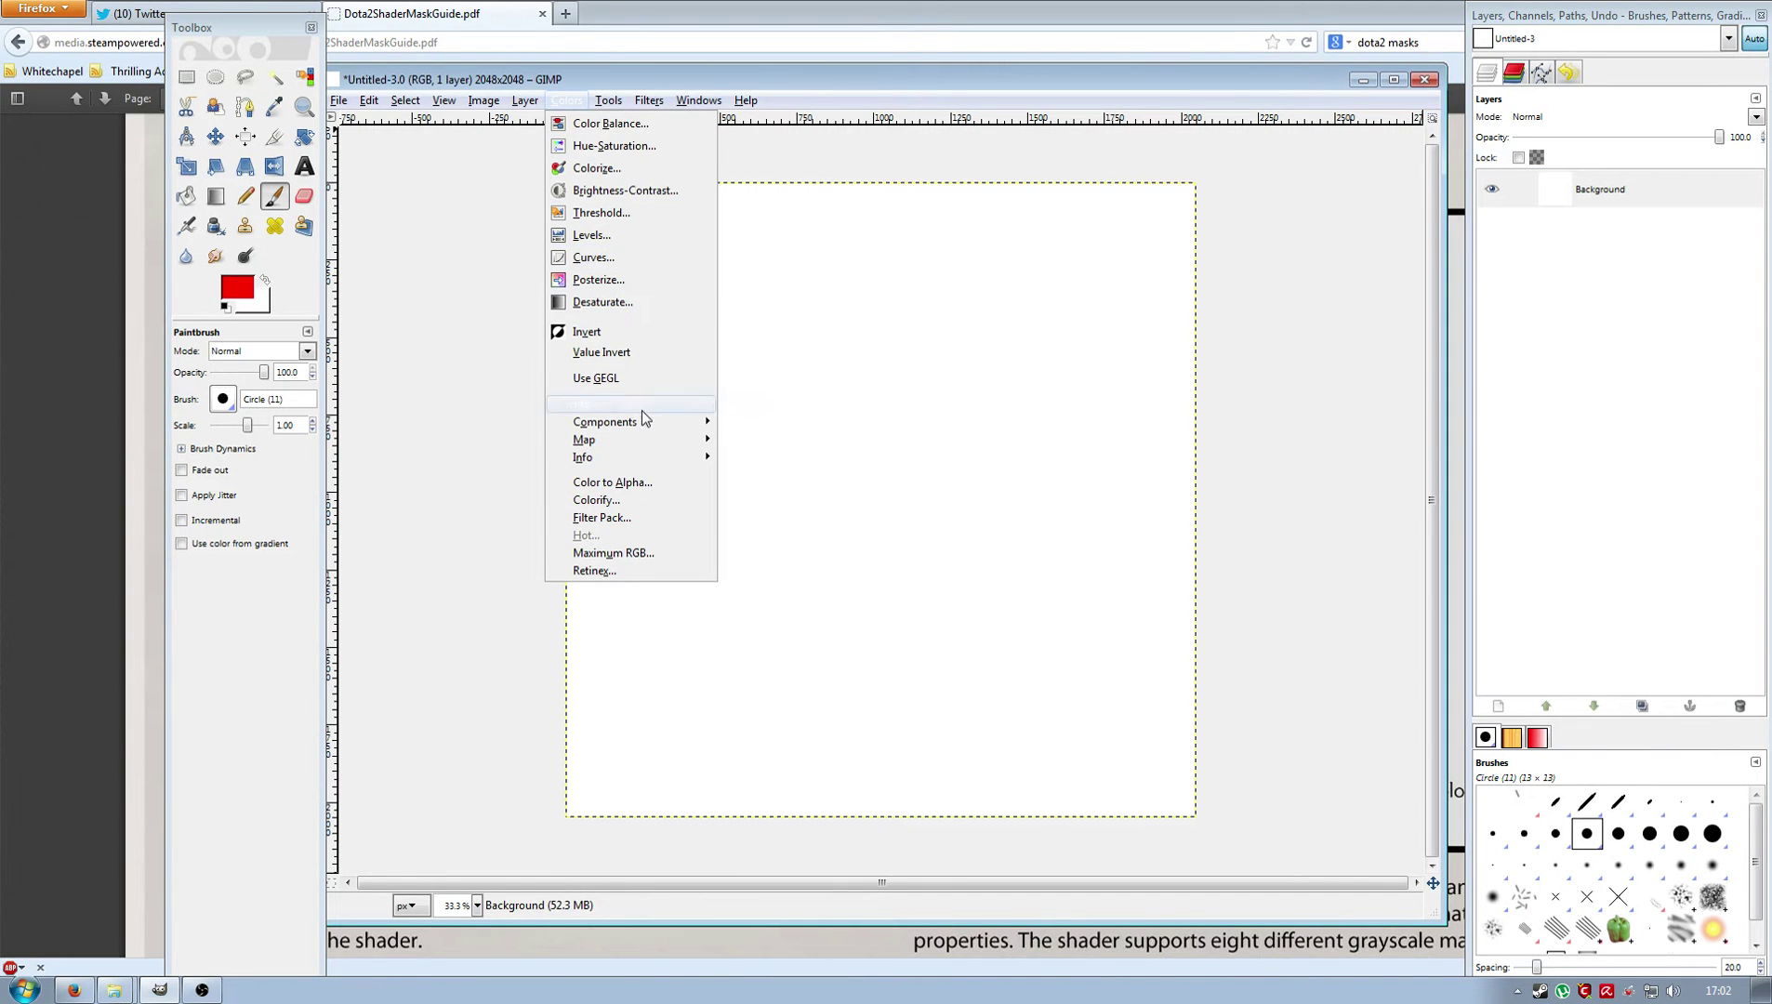
mouse_move(690, 421)
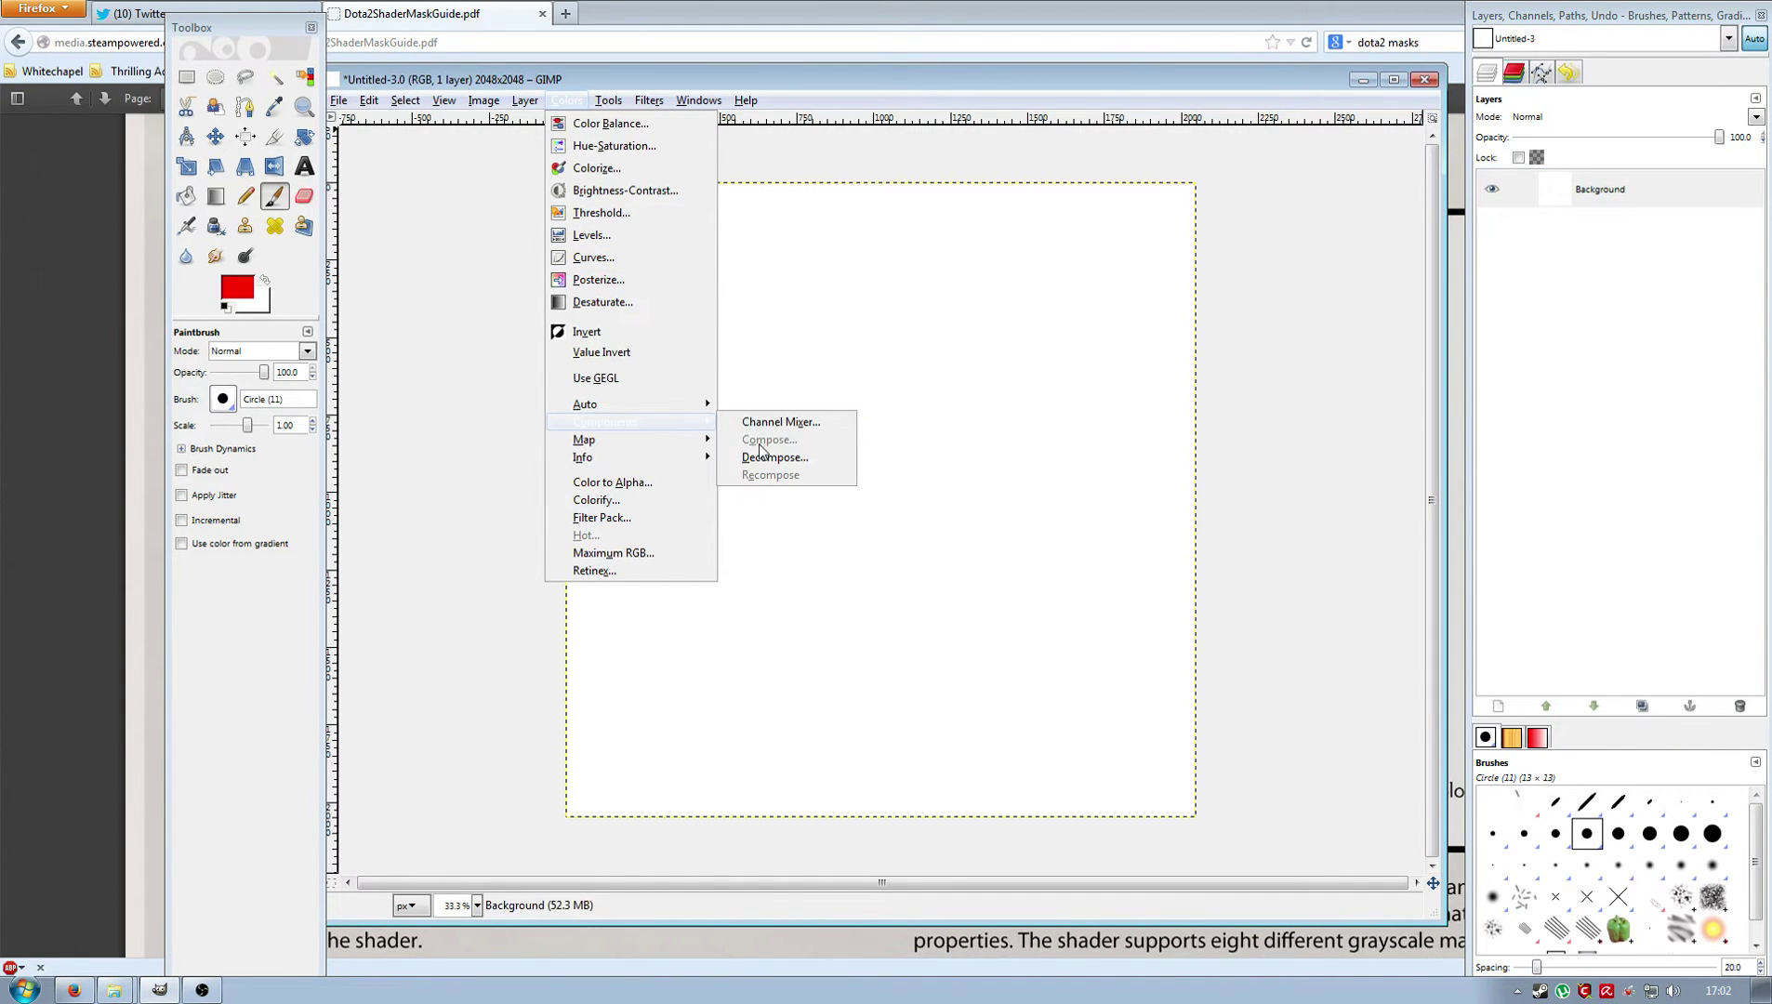
click(762, 457)
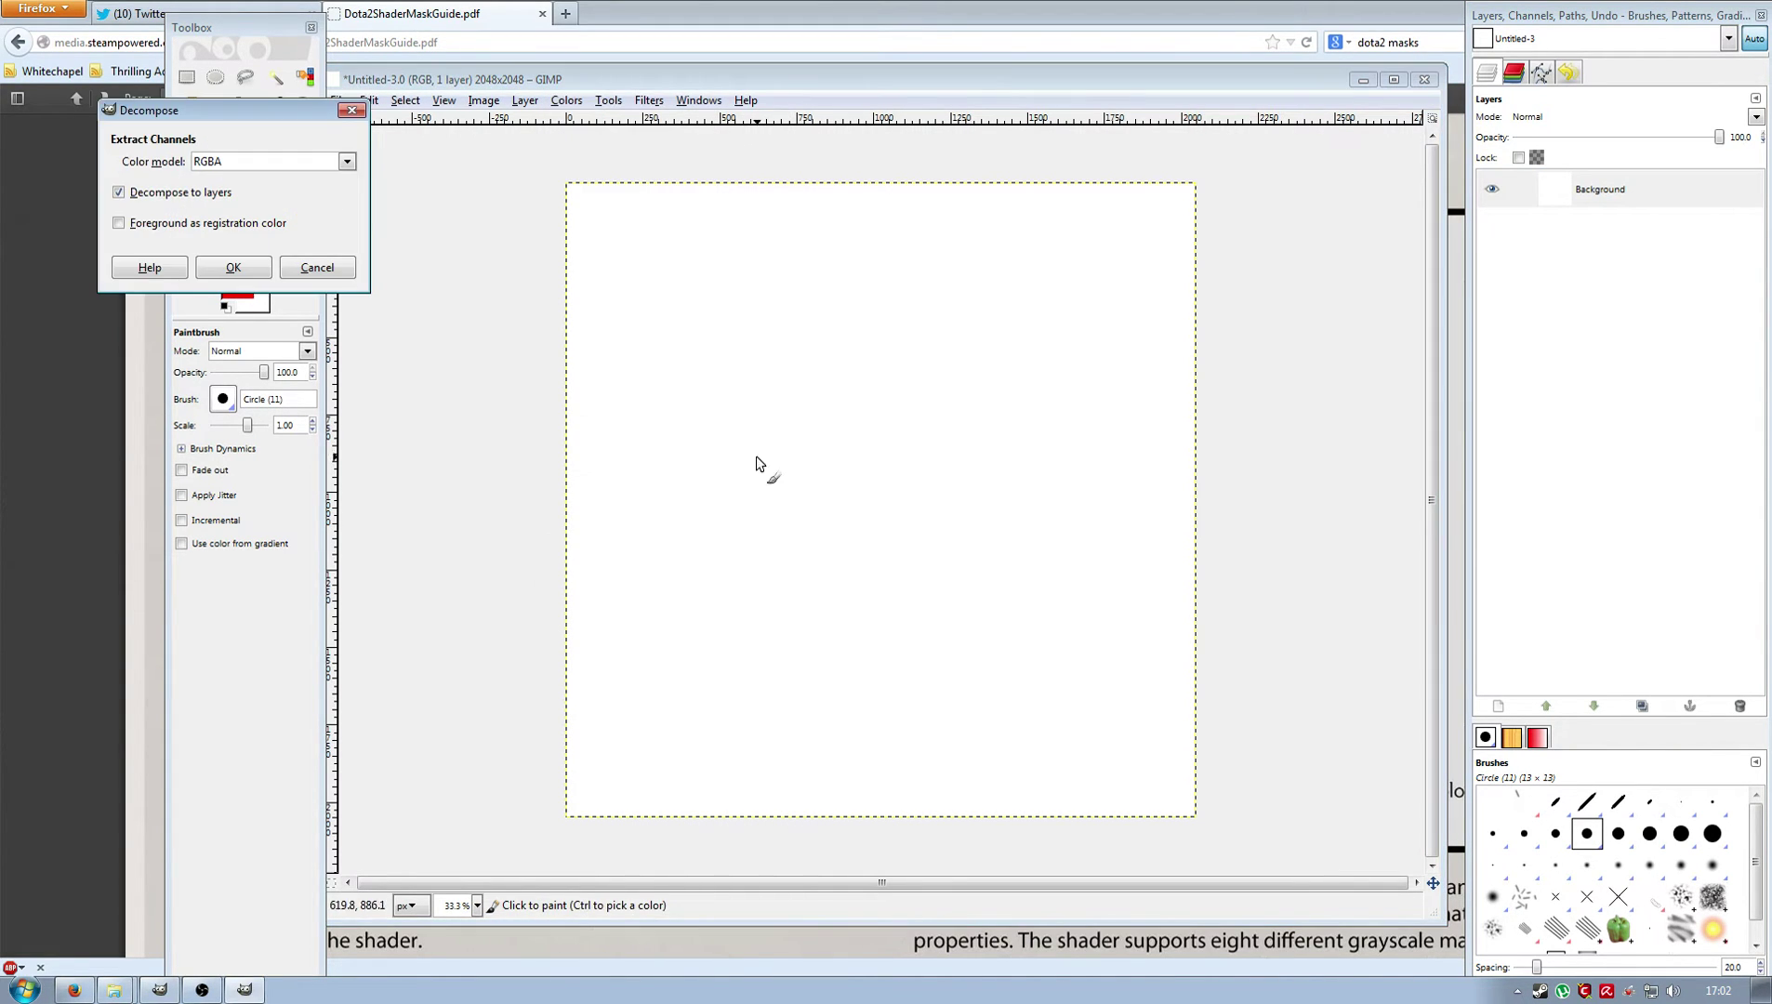
click(234, 268)
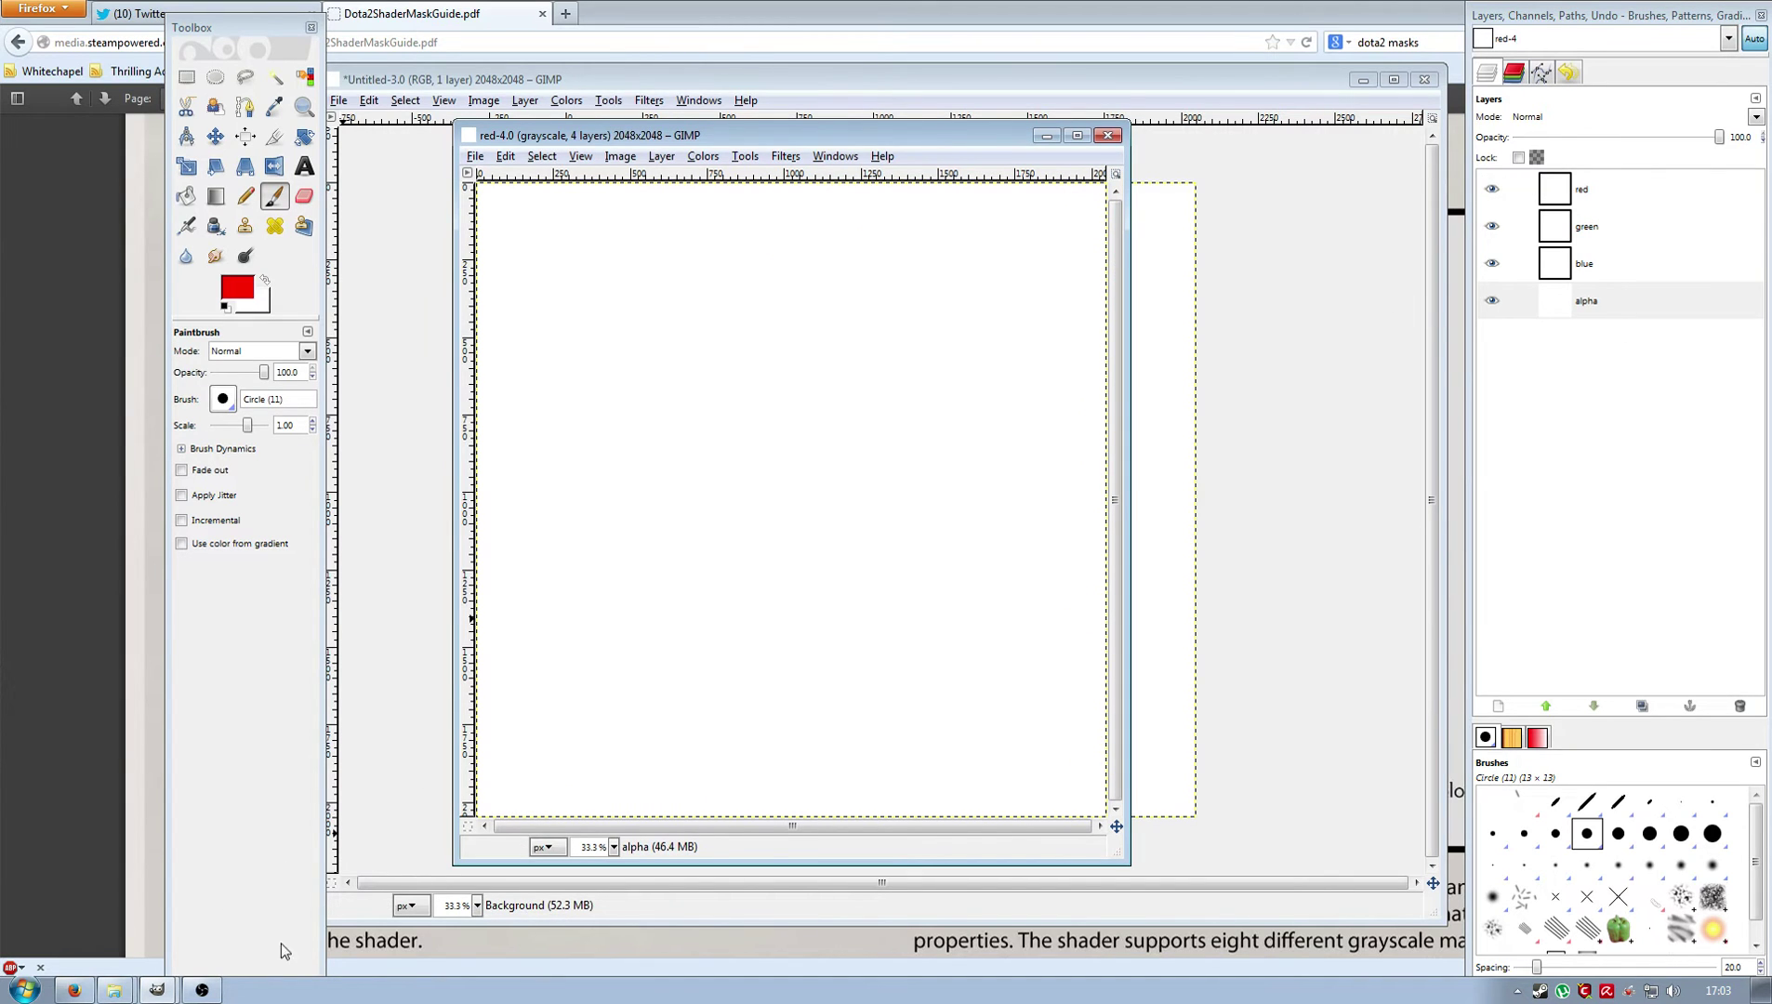
Drag HiResAOBake.tga from the file browser onto the red-4 canvas as a new layer.
click(115, 993)
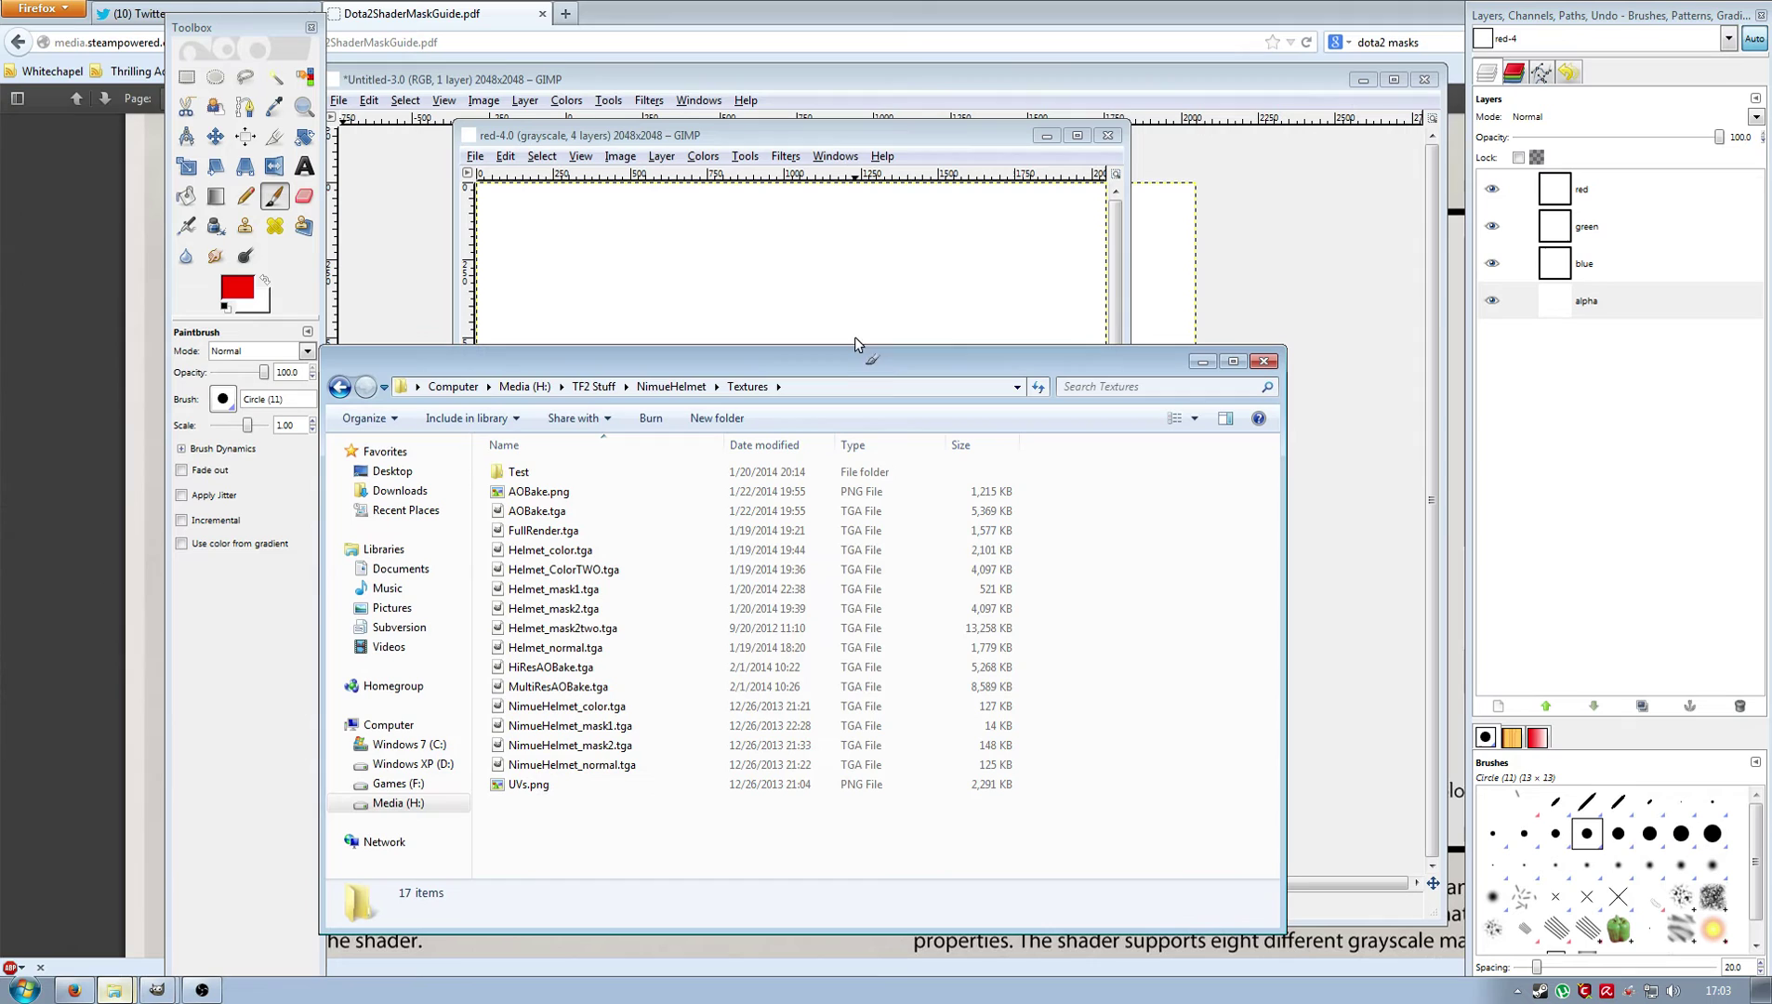
drag(793, 363, 1367, 233)
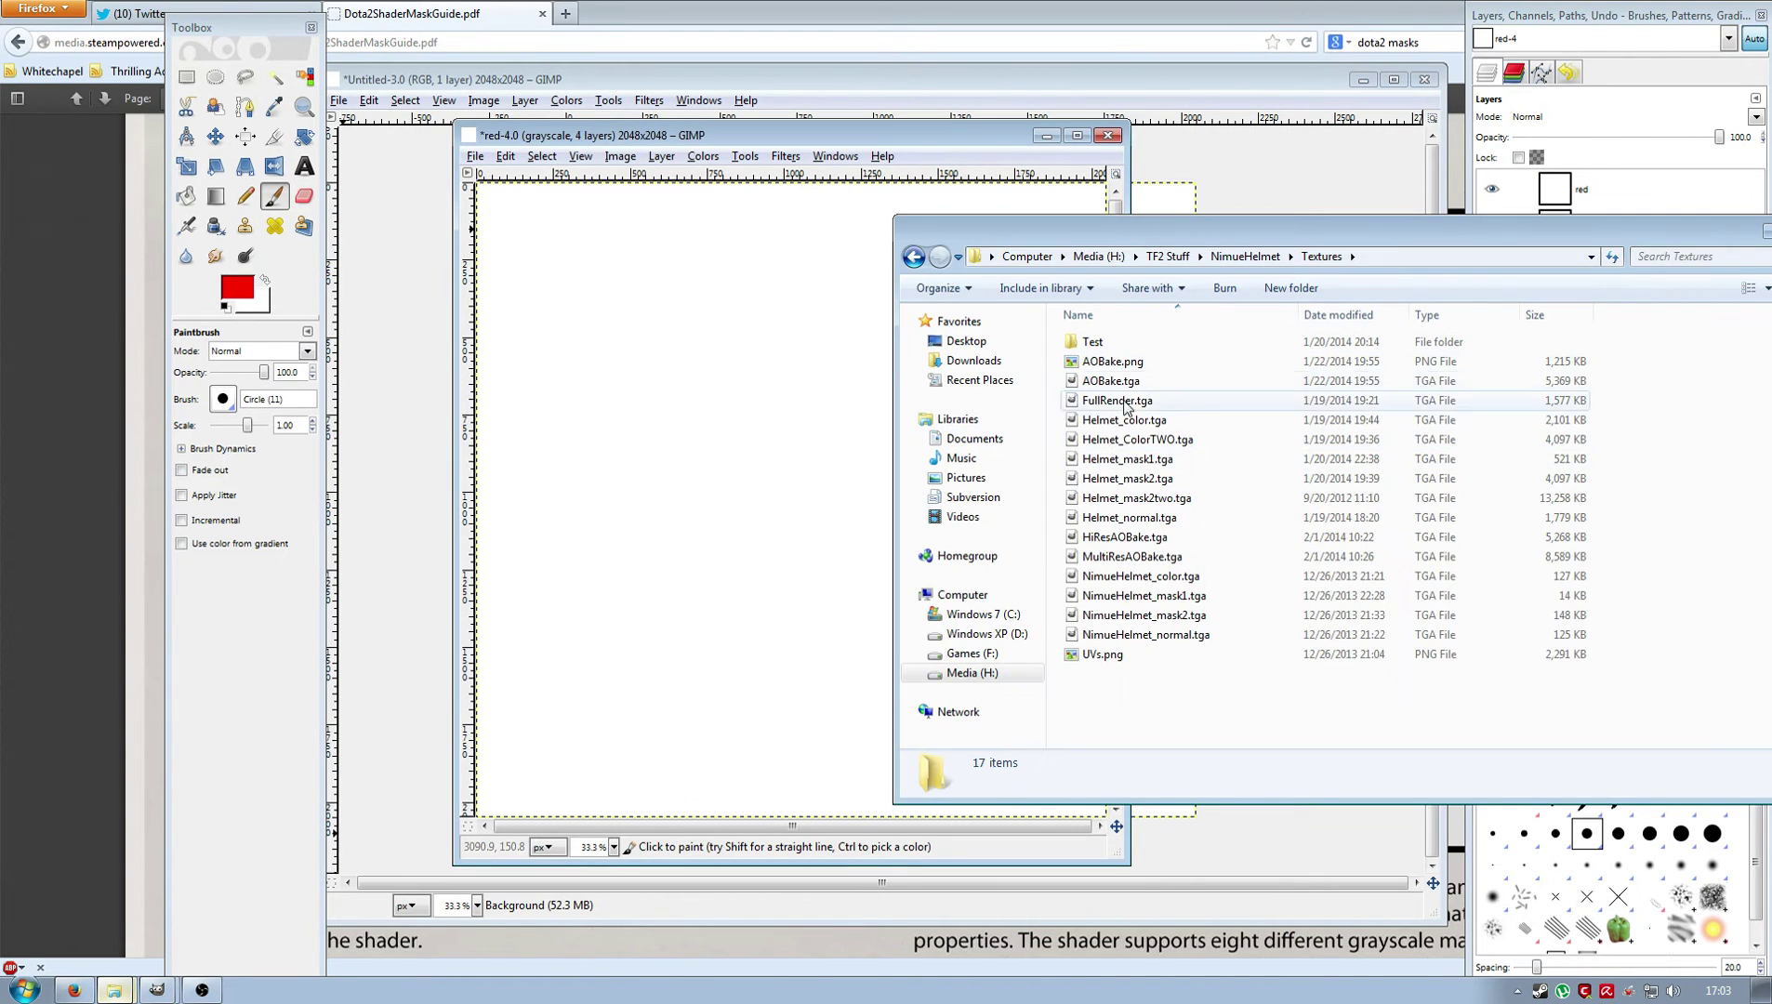
click(1130, 542)
drag(1130, 542, 843, 502)
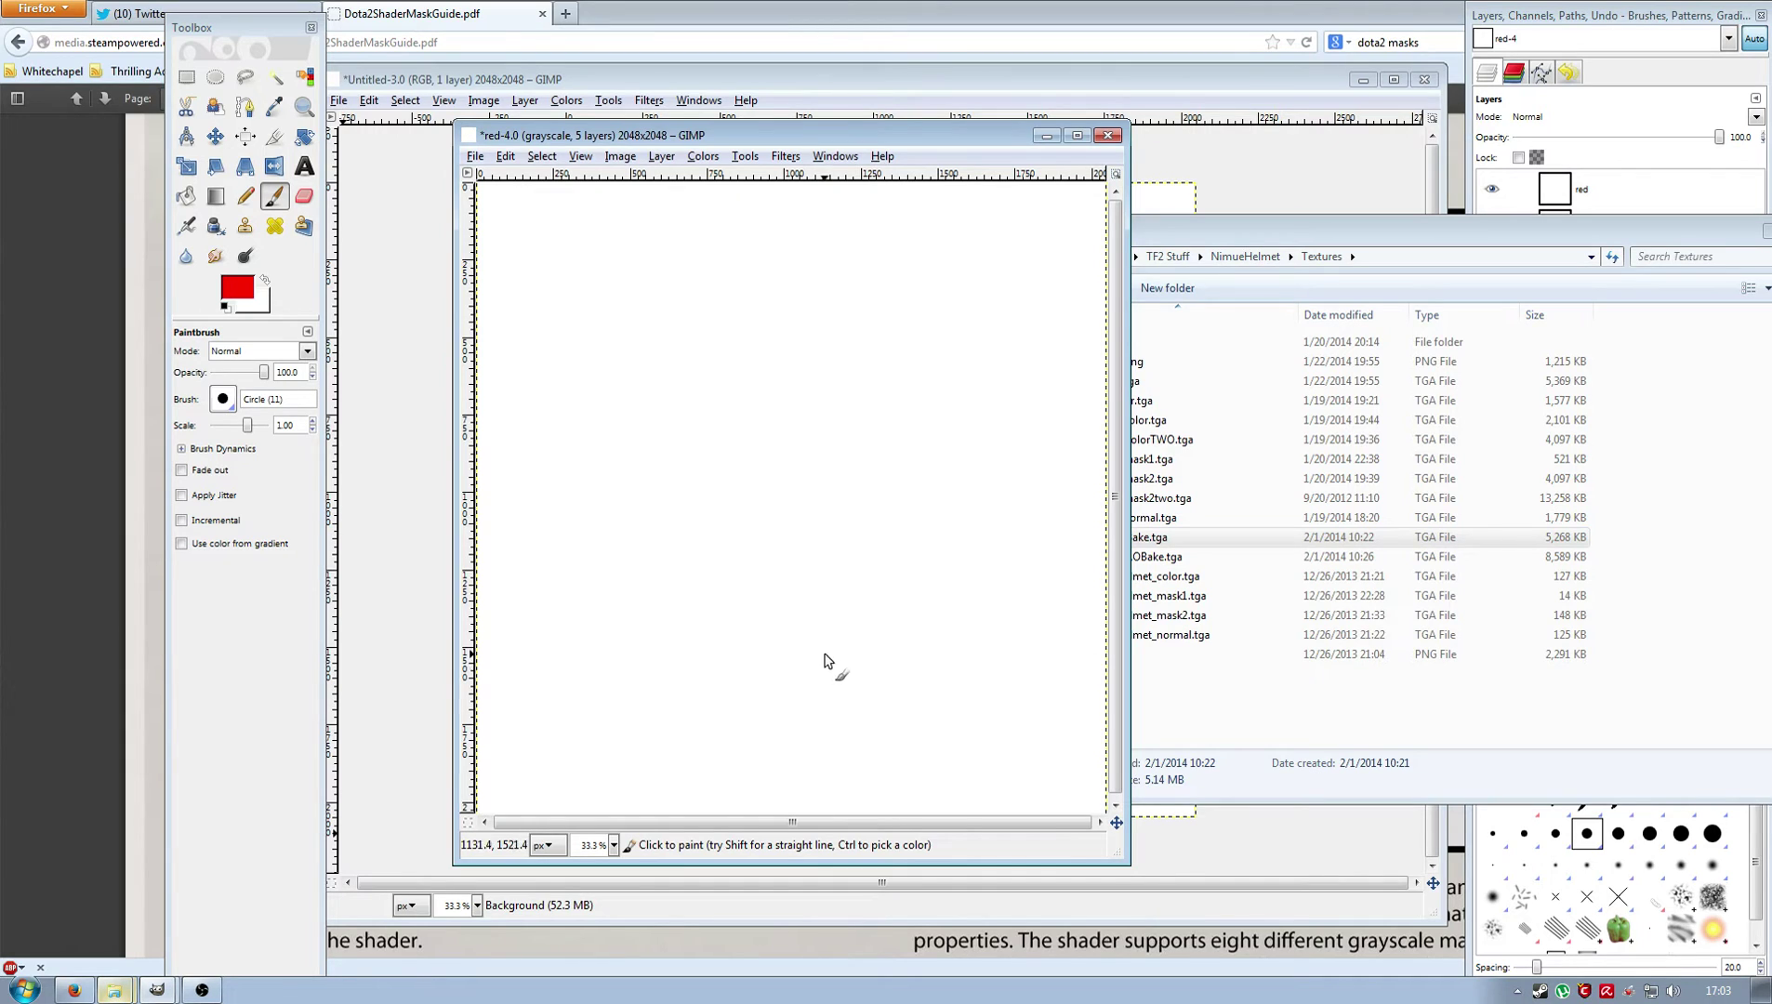
Raise HiResAOBake.tga to the top and hide the red, green, blue and alpha layers.
click(1601, 44)
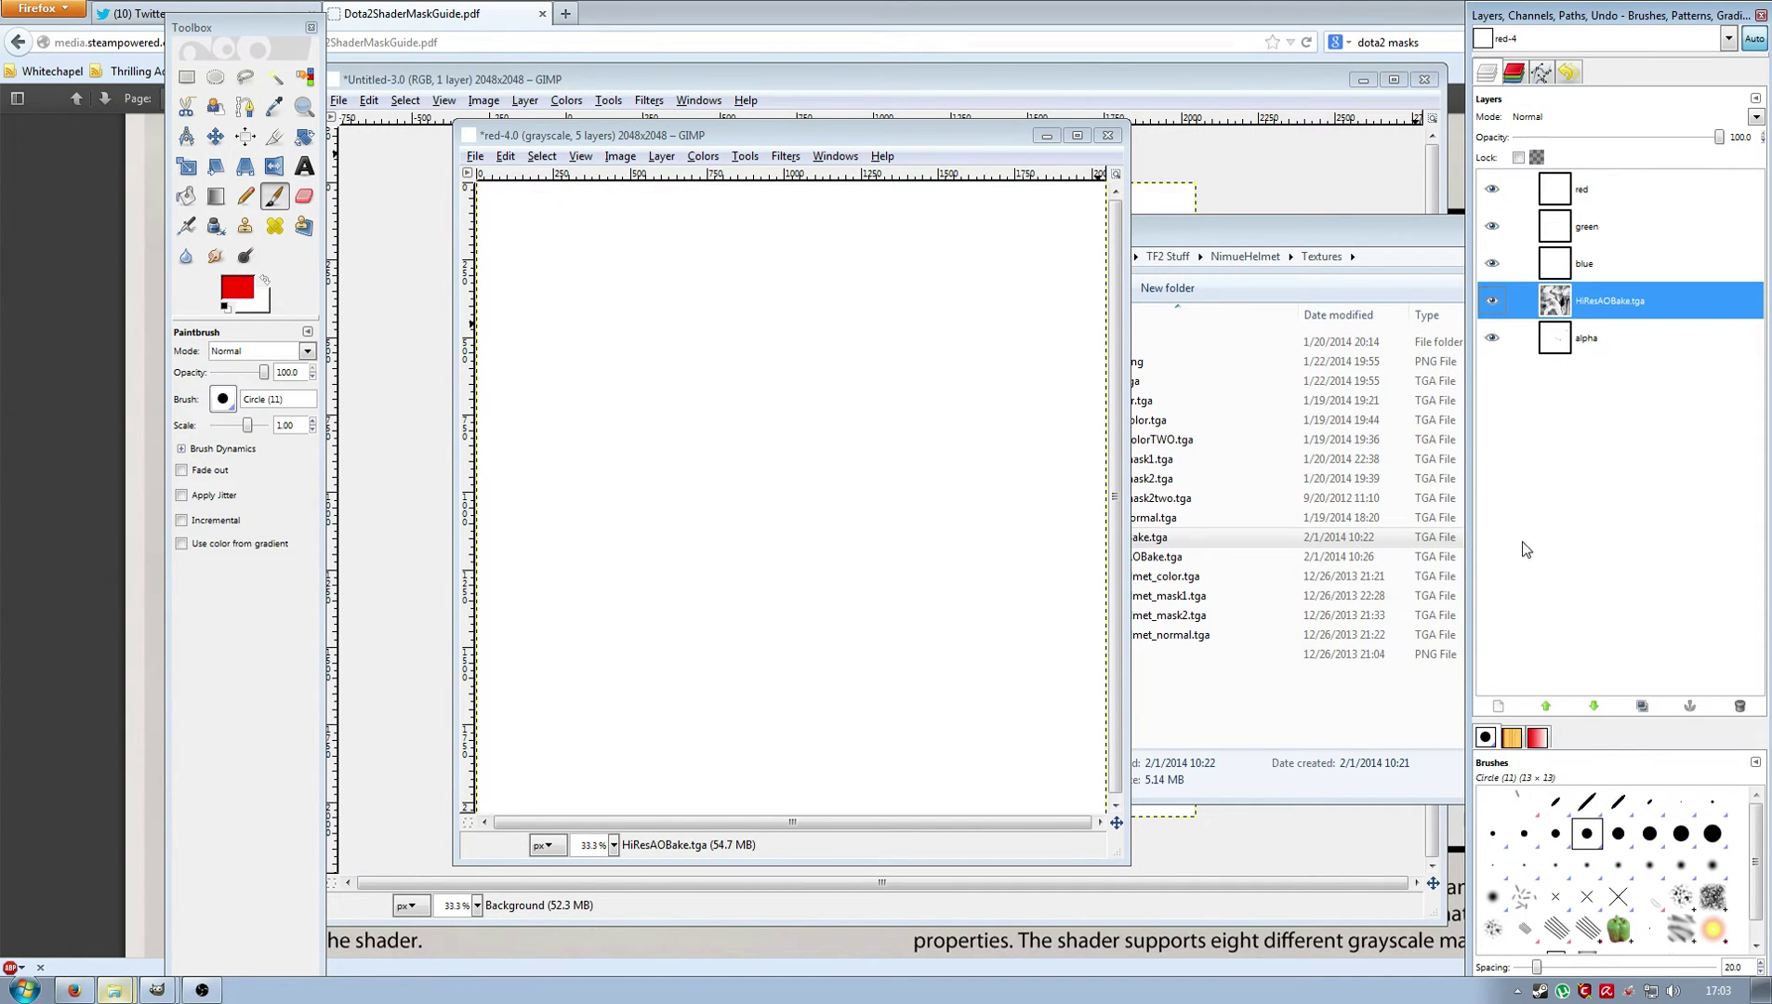
click(1546, 707)
click(1547, 708)
click(1546, 708)
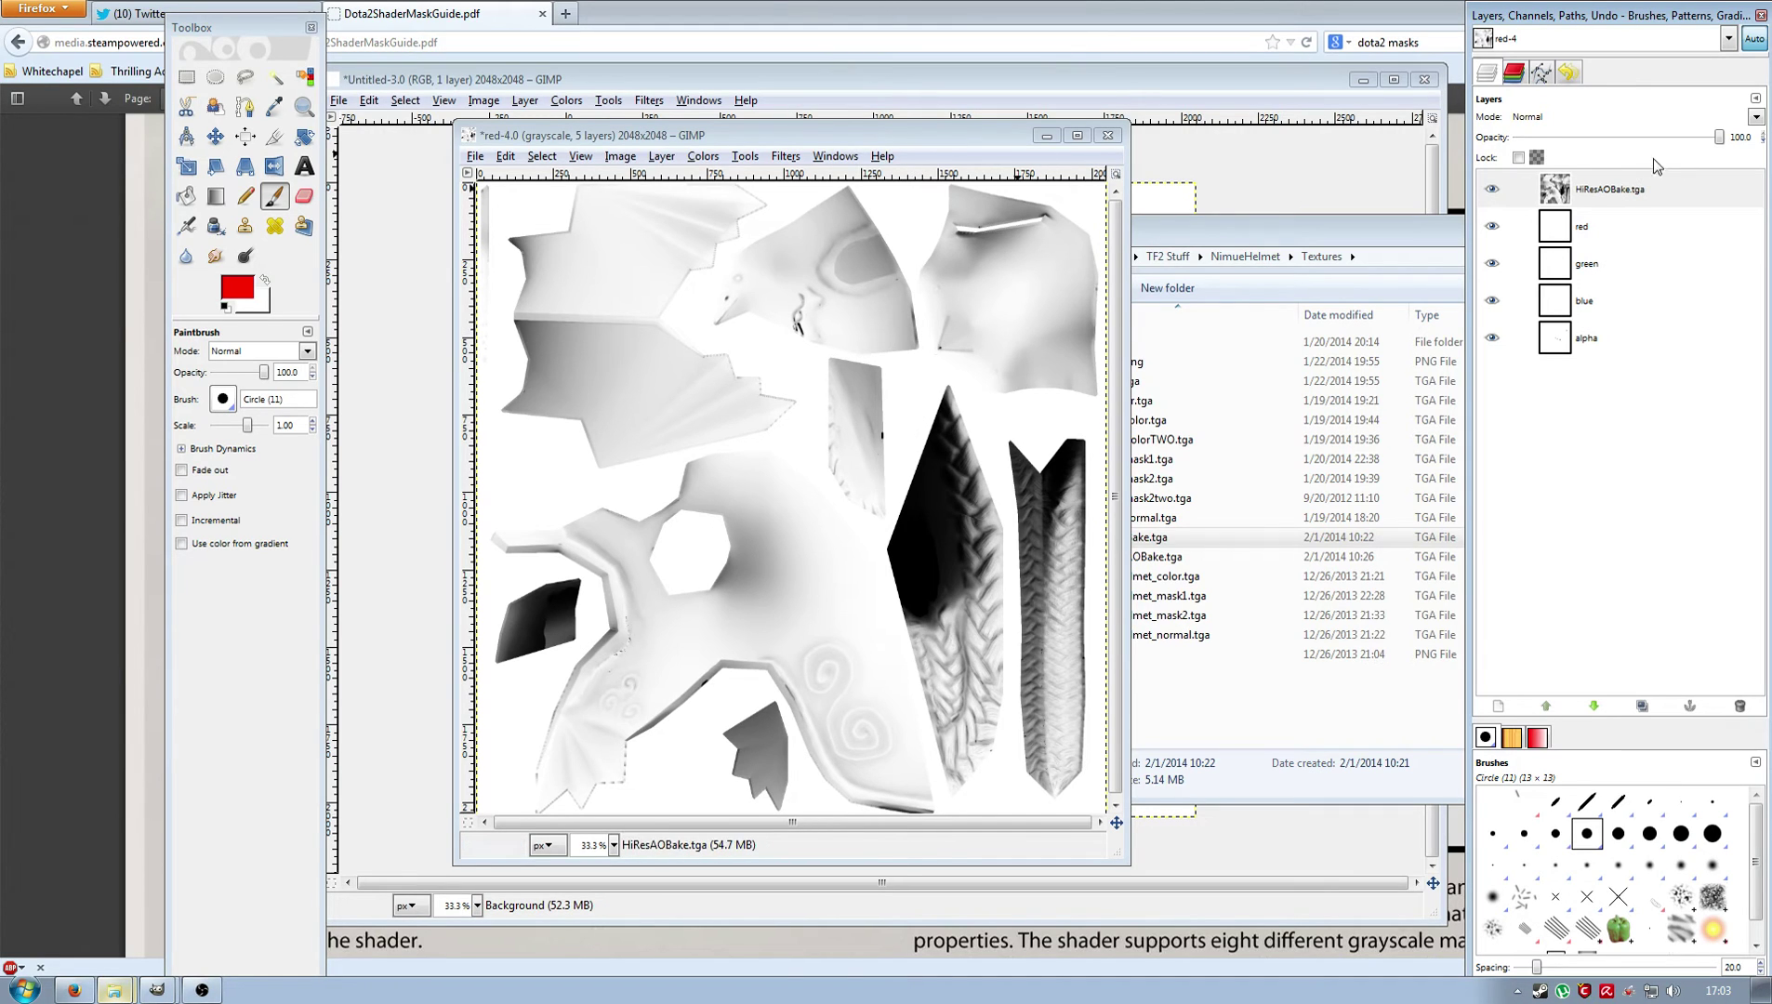
click(1492, 264)
click(1492, 226)
click(1492, 301)
click(1491, 337)
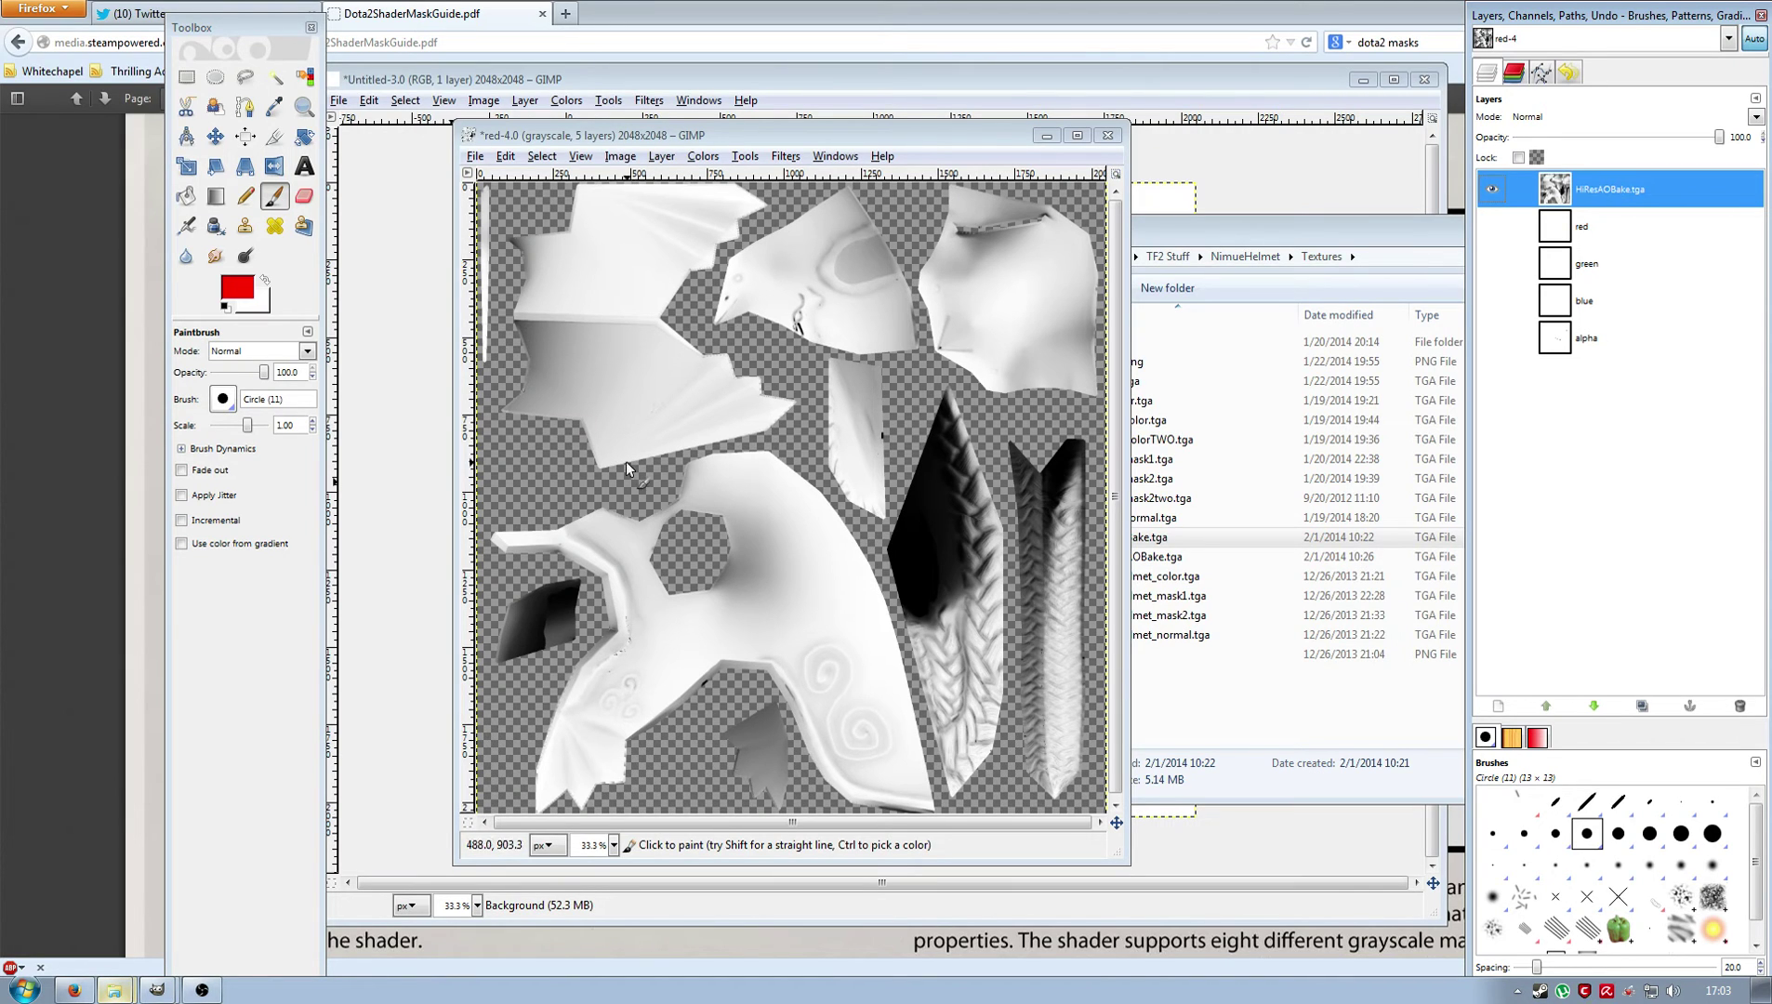
Check the channels and remove the alpha channel from the HiResAOBake.tga layer.
click(1516, 73)
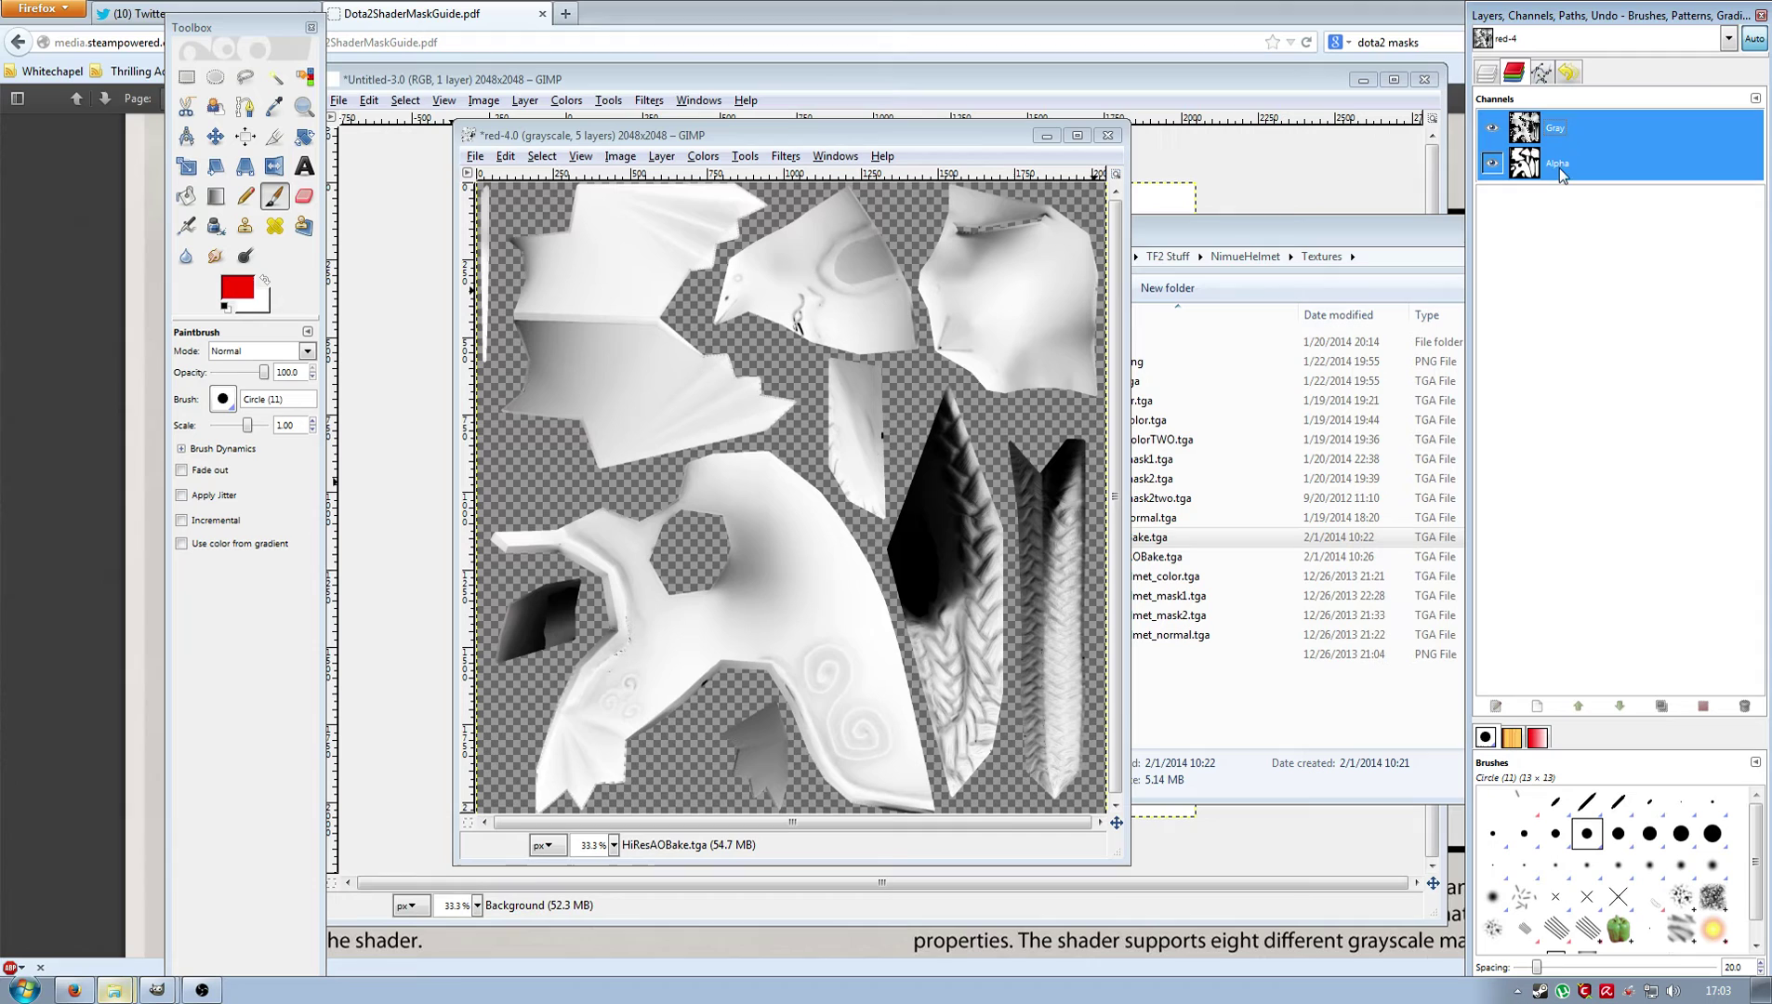
click(1487, 74)
right_click(1561, 208)
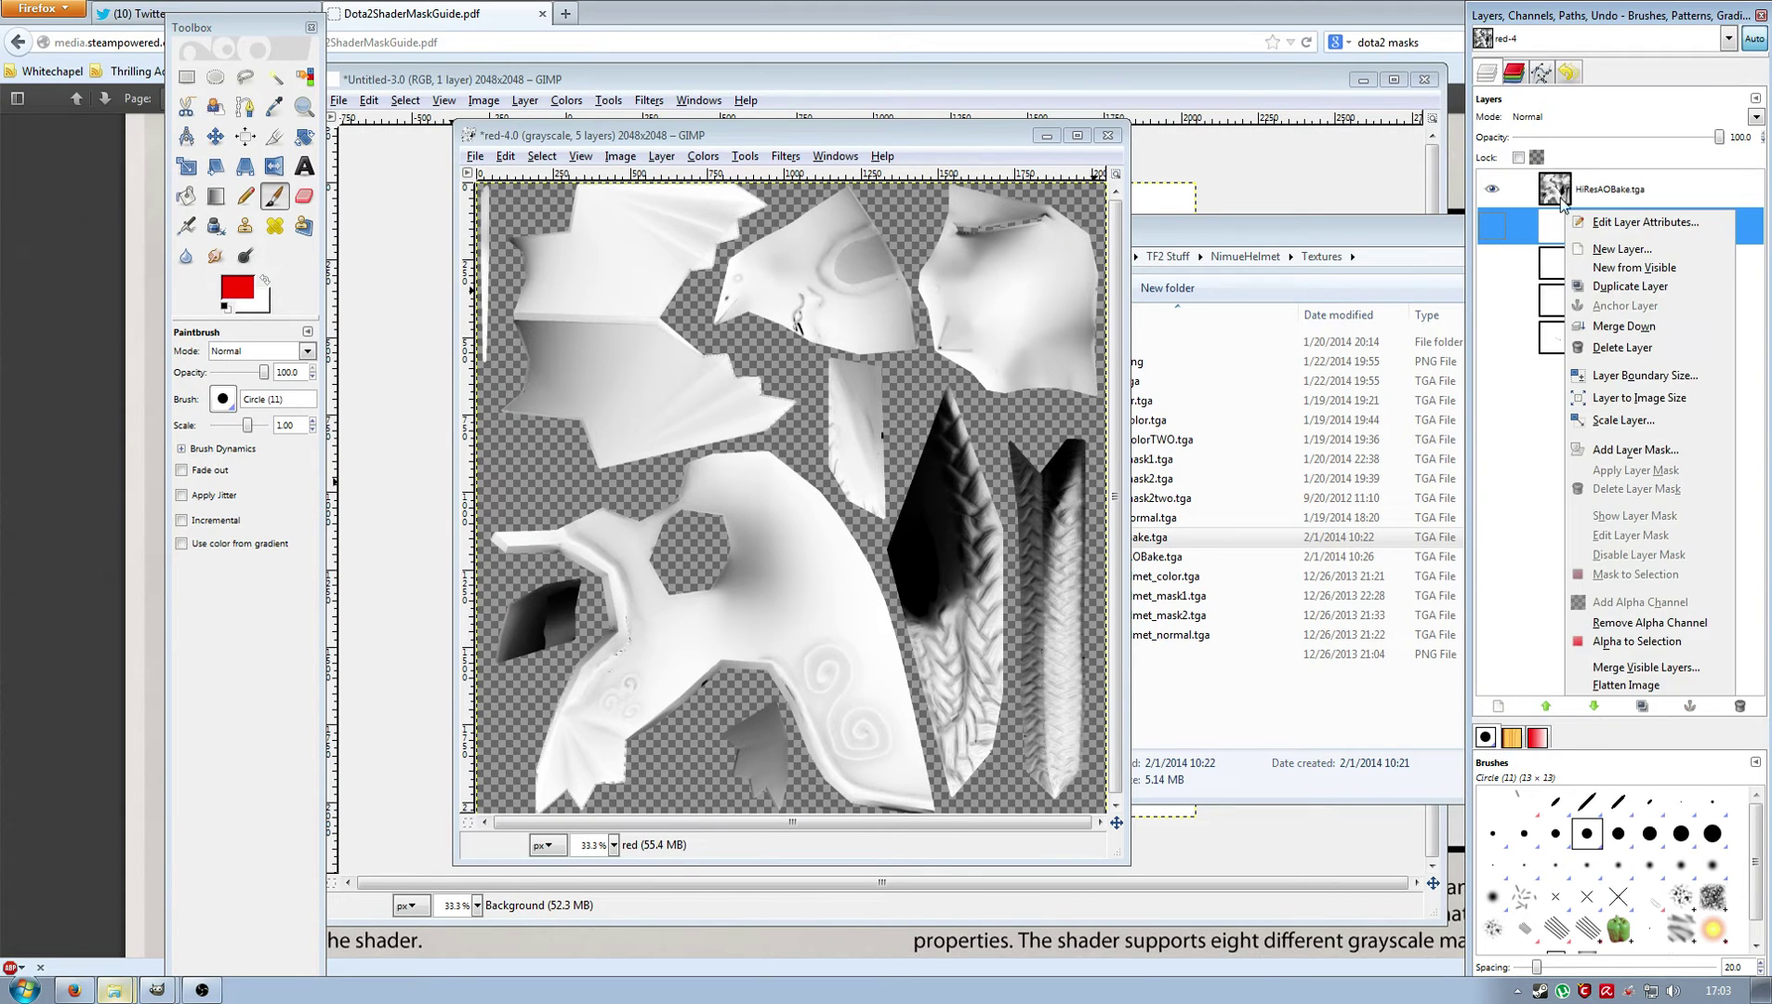
key(Escape)
click(1581, 191)
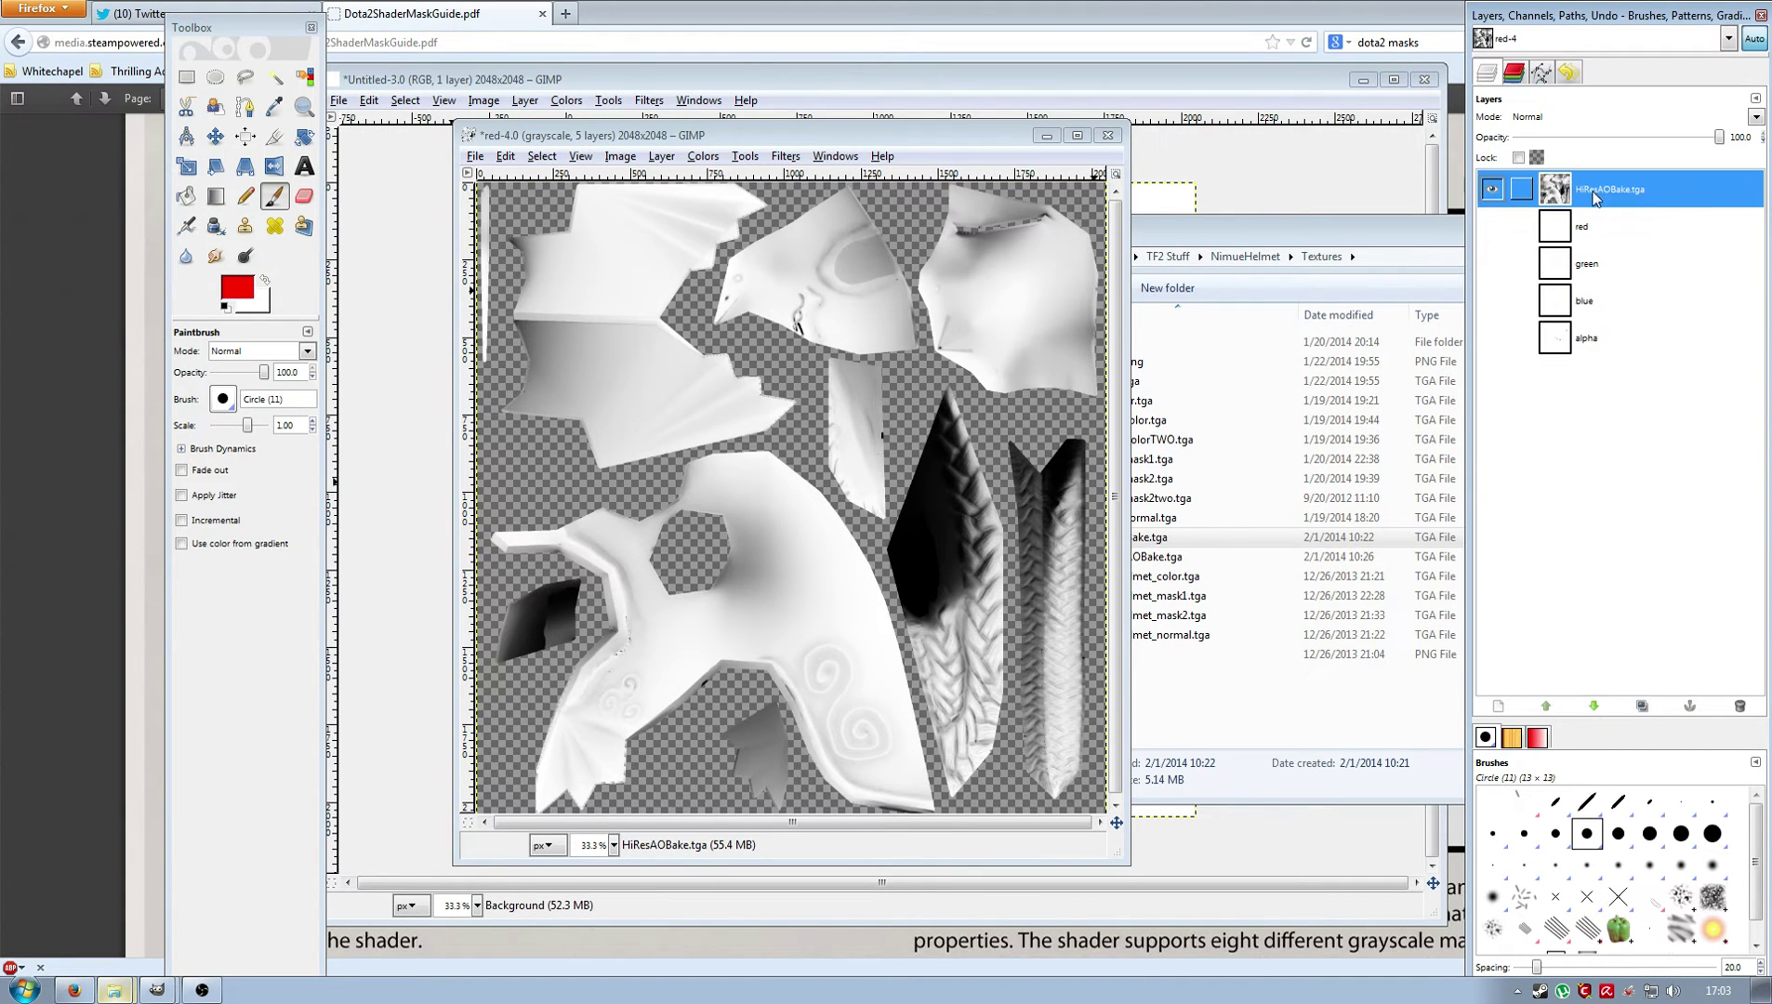
right_click(1591, 192)
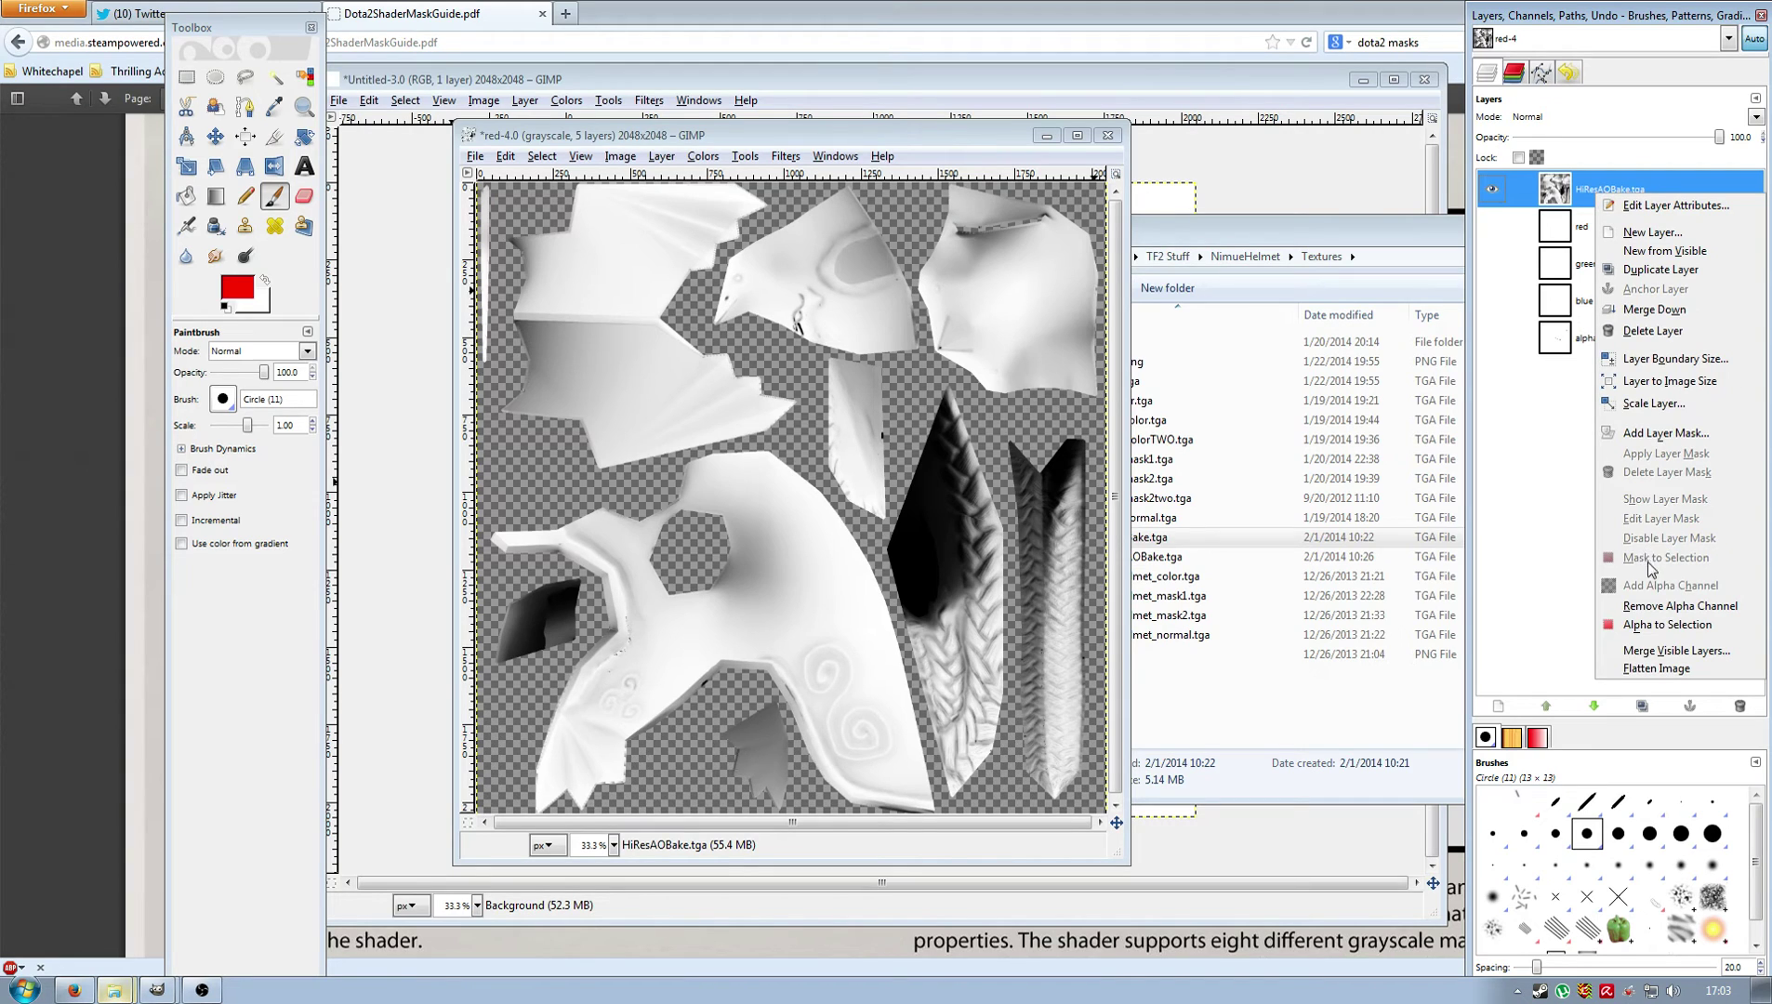
click(1648, 605)
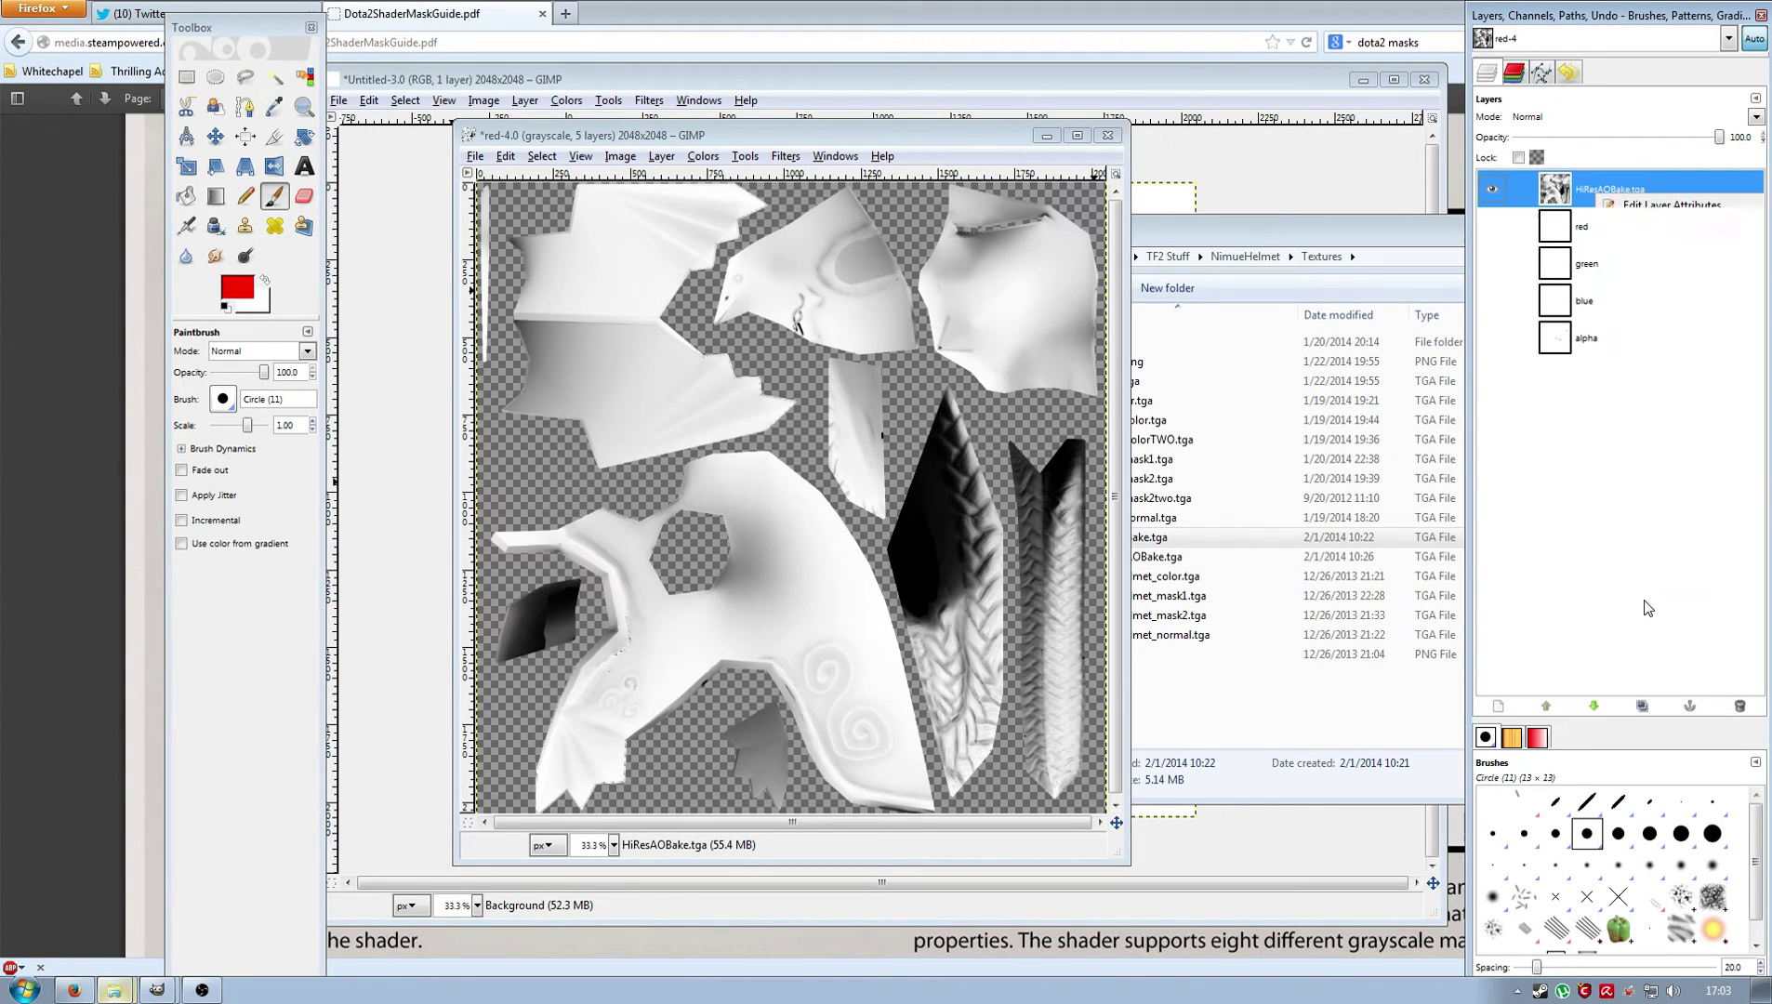
Make the red, green, blue and alpha layers visible again and delete the HiResAOBake.tga layer.
click(1515, 74)
click(1491, 72)
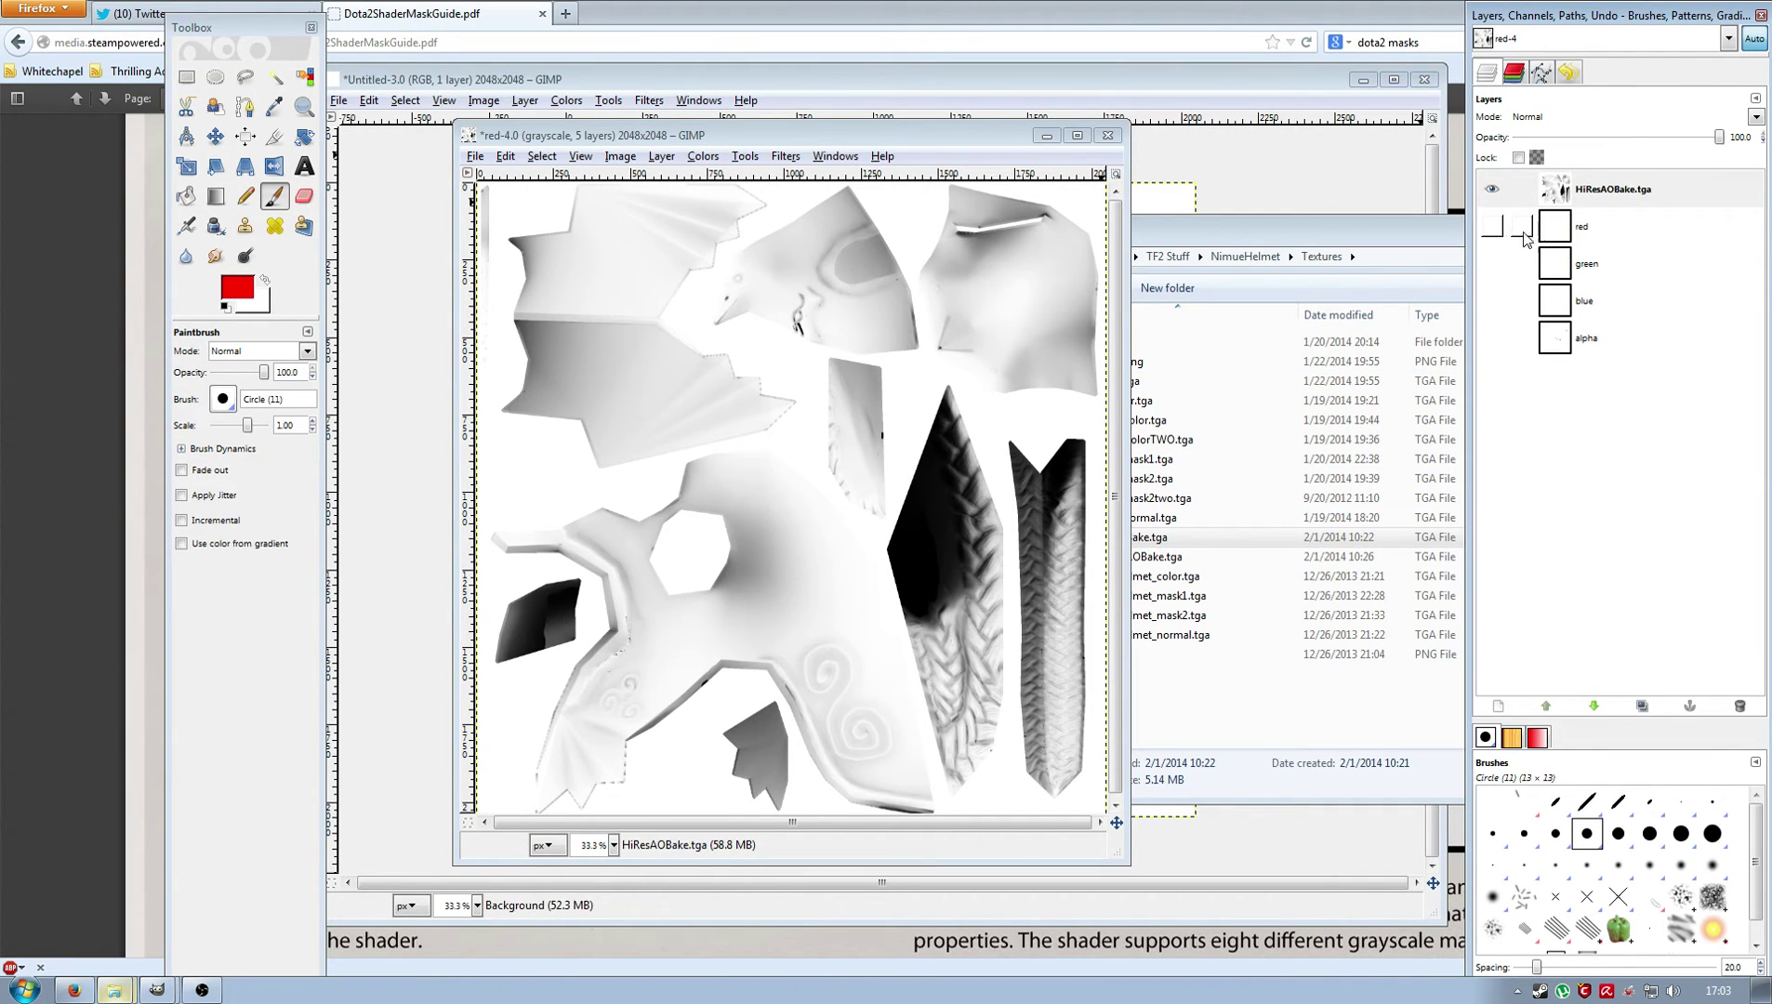
click(1491, 226)
click(1491, 263)
click(1492, 300)
click(1491, 338)
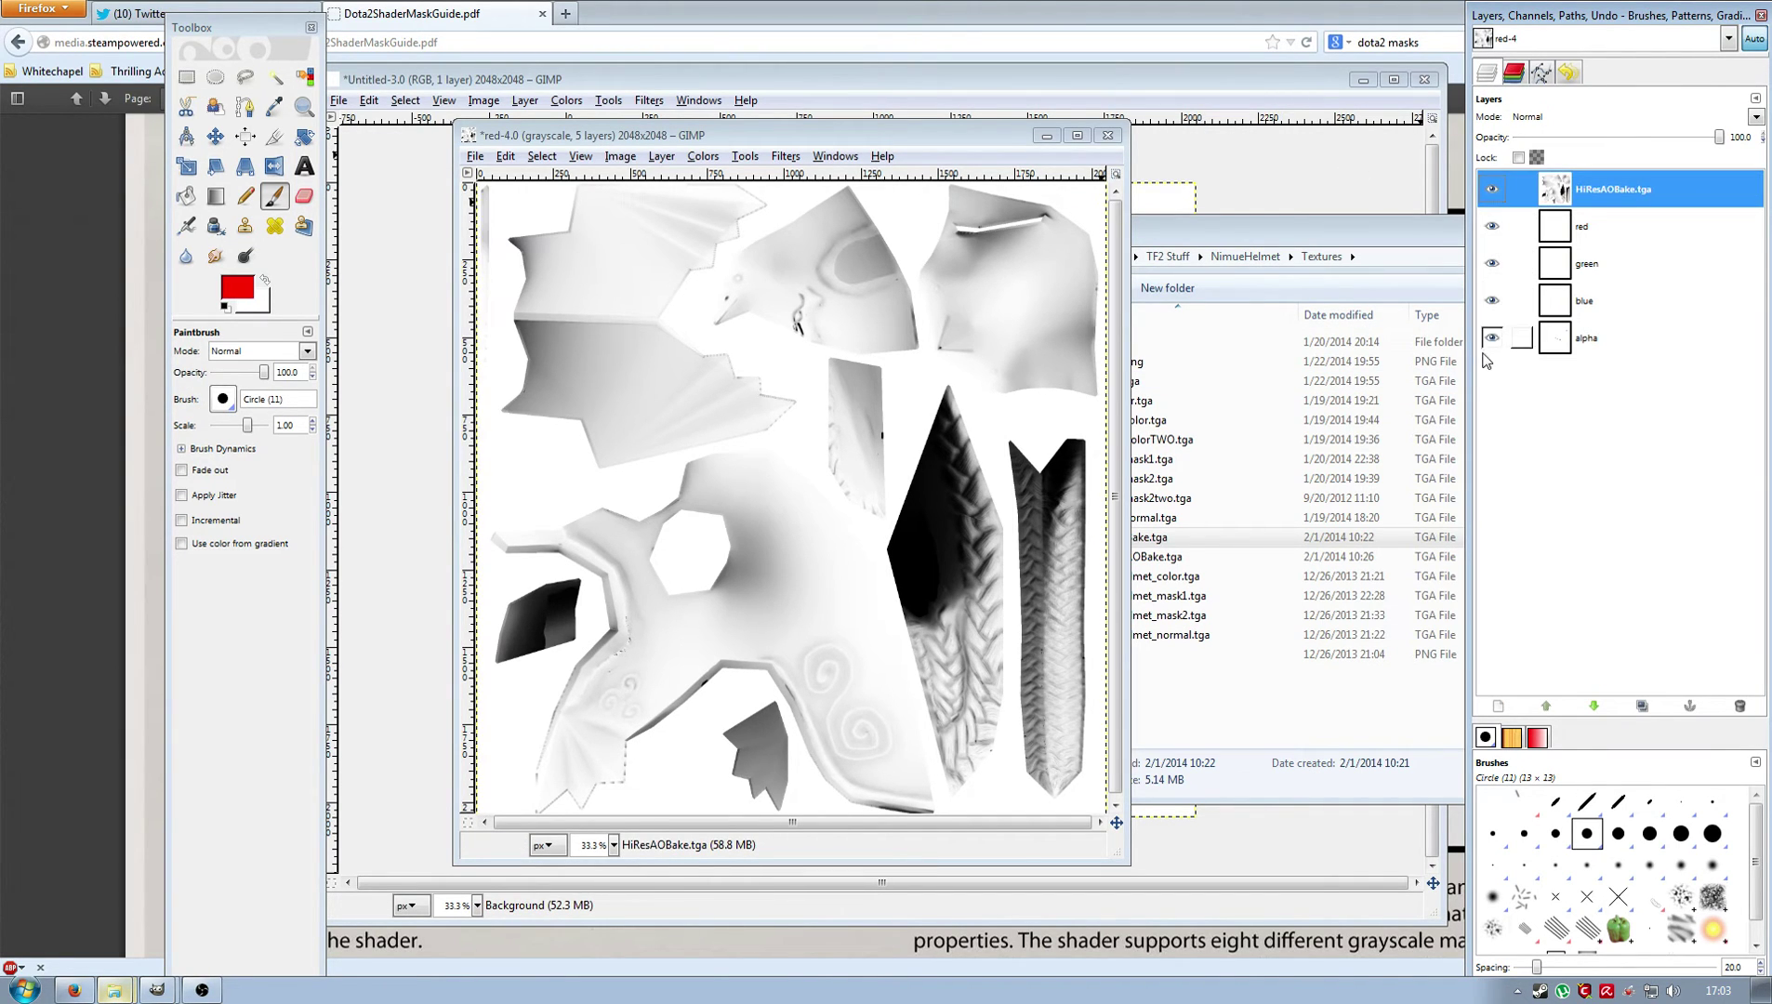
right_click(1586, 190)
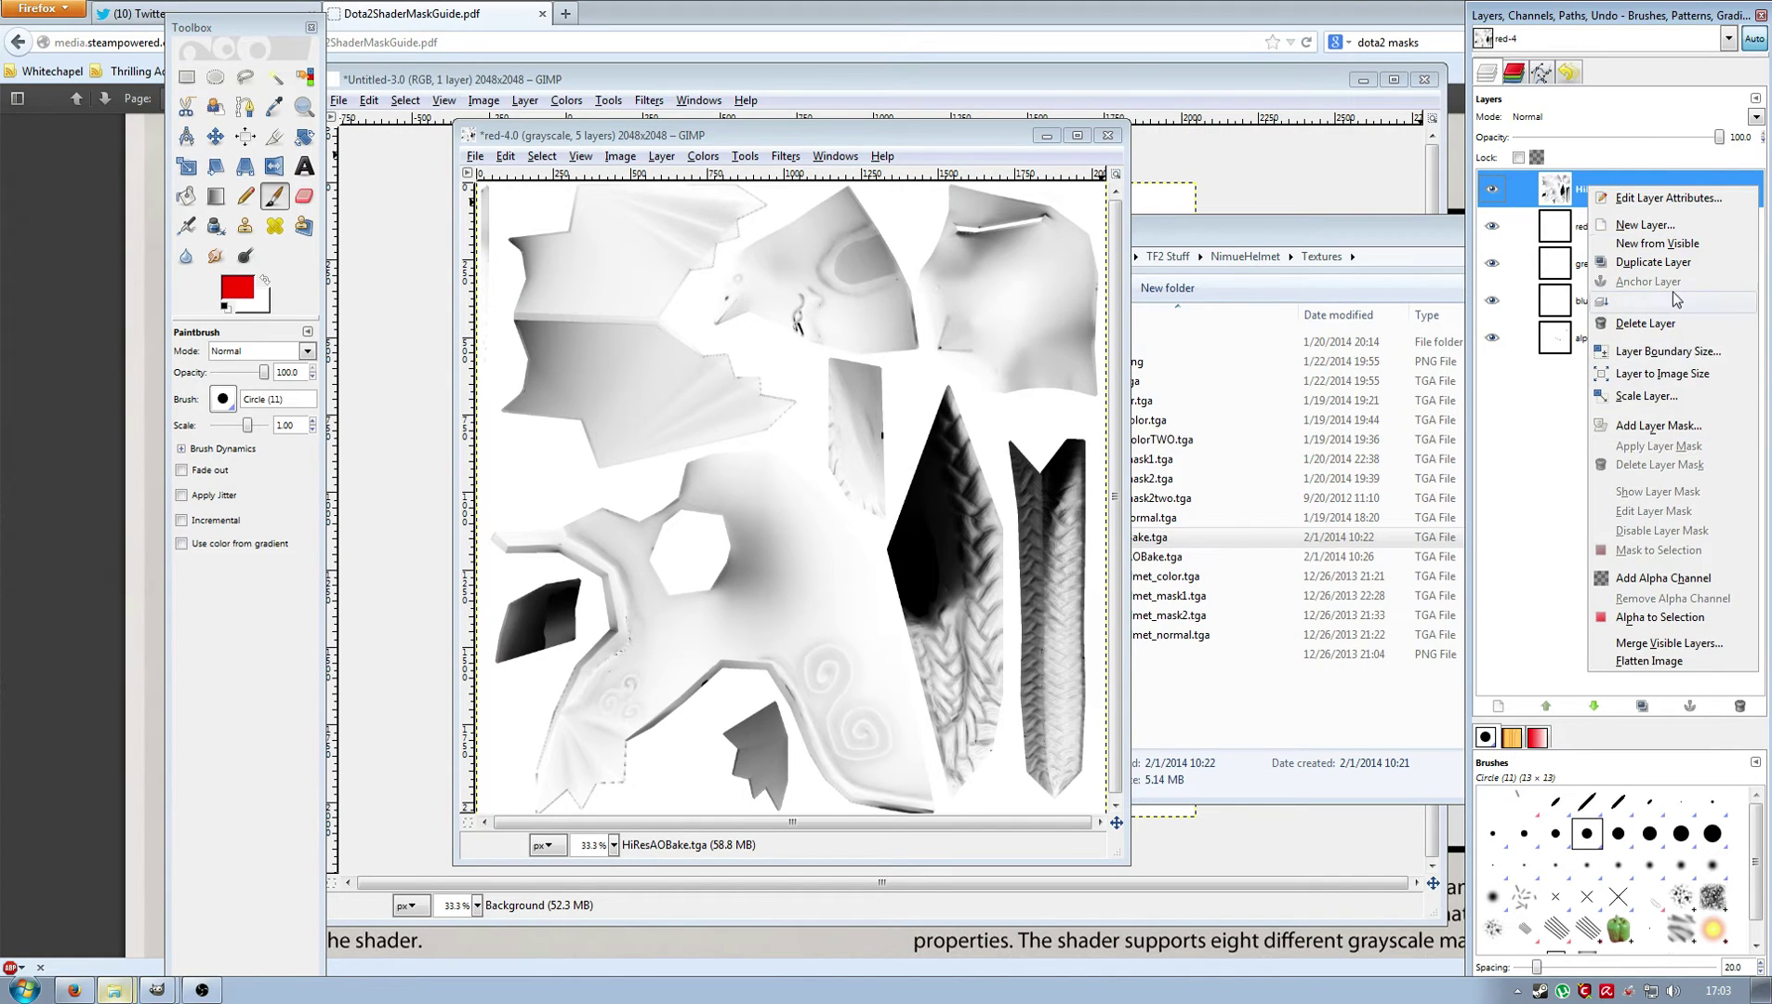
click(1674, 323)
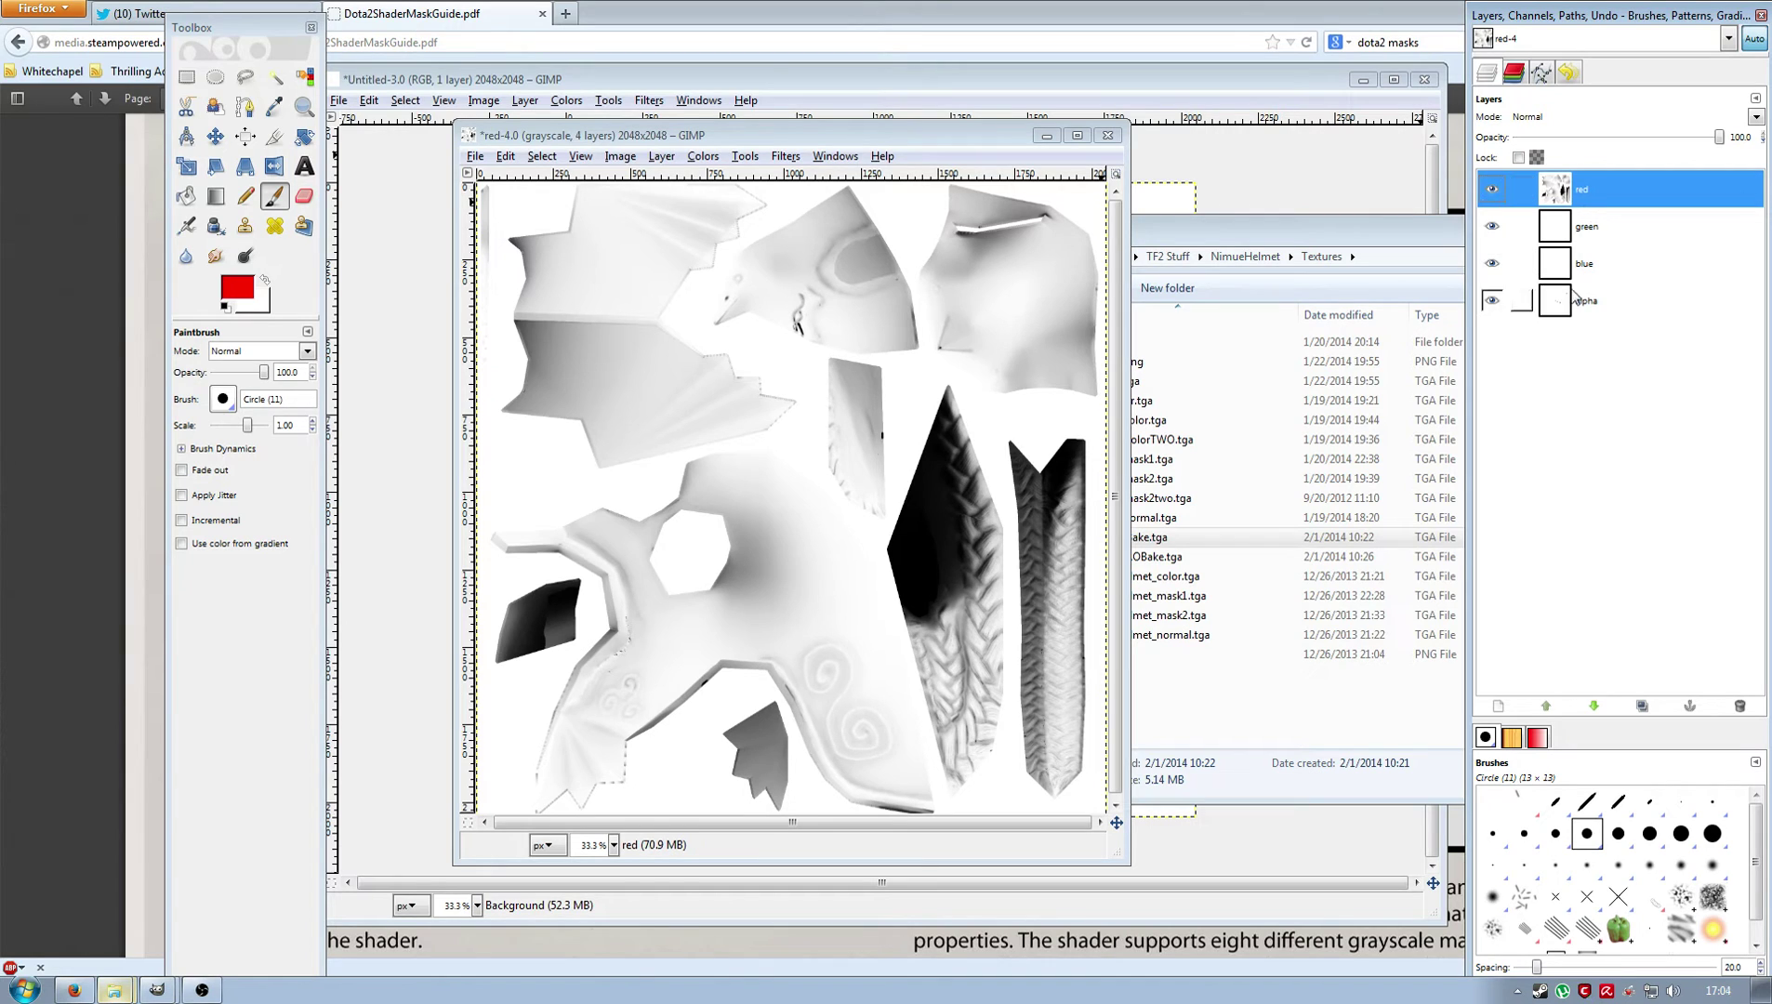
Duplicate the red layer, lower the copy just above alpha and merge it down into alpha.
click(1642, 707)
click(1628, 207)
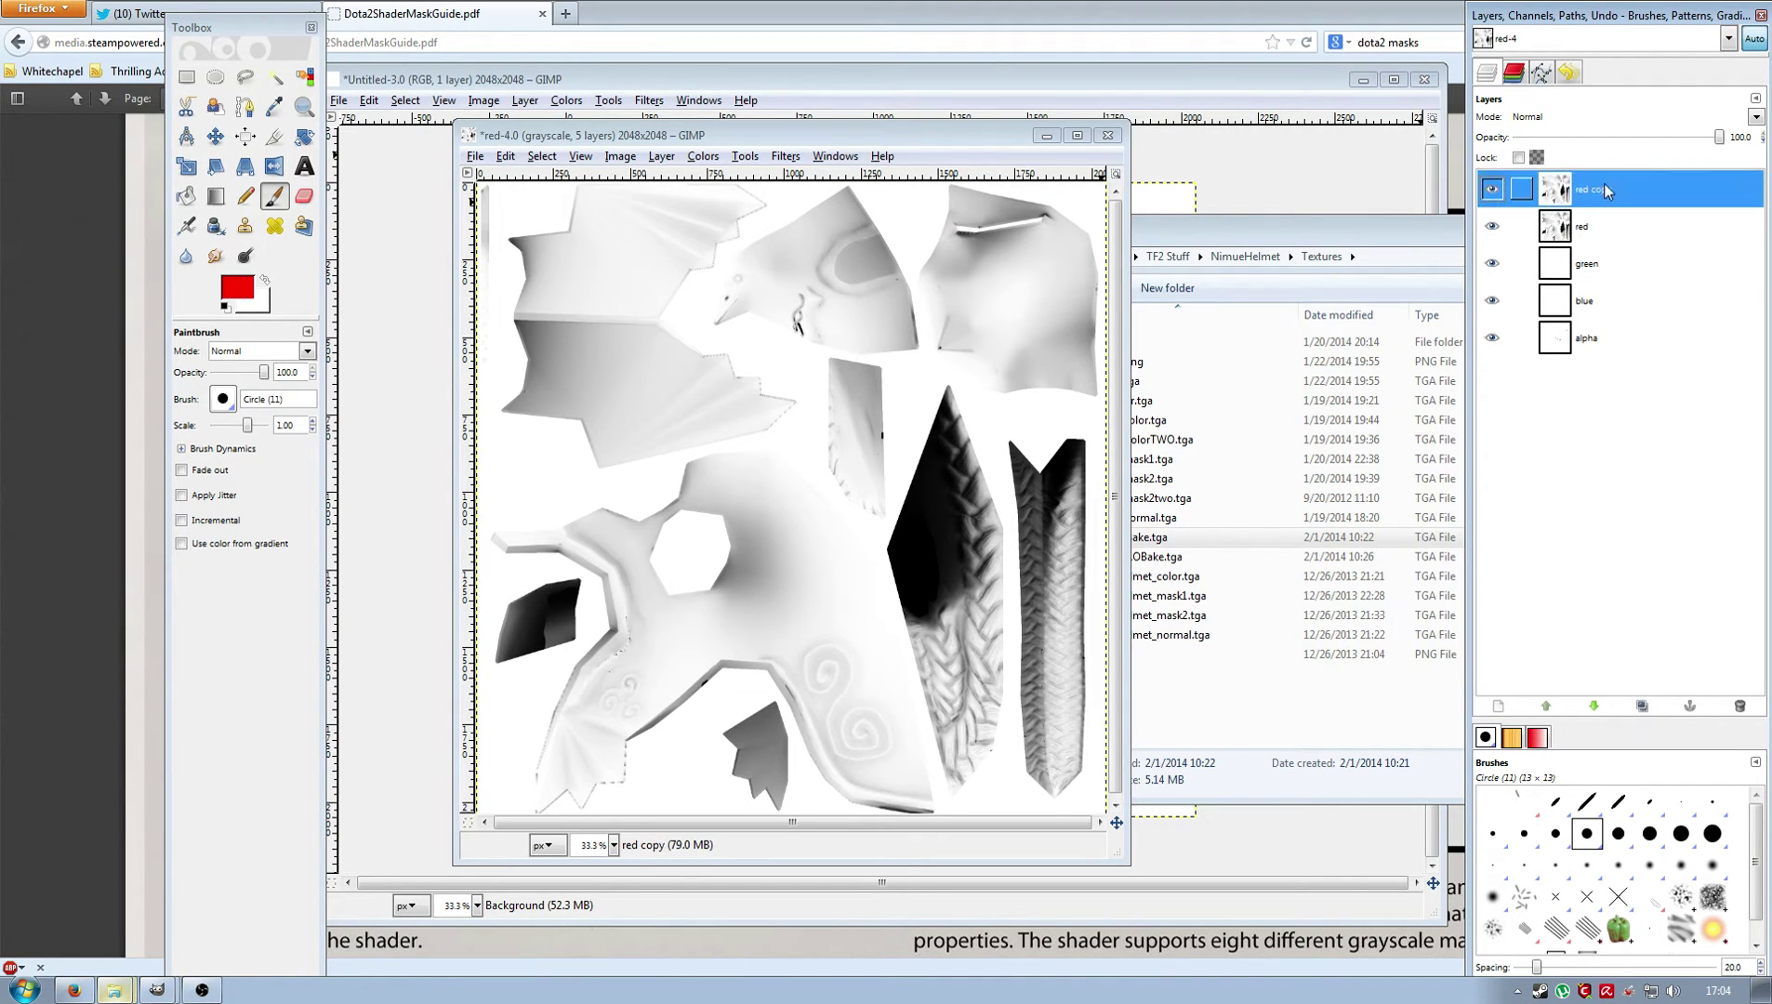
click(1594, 708)
click(1593, 709)
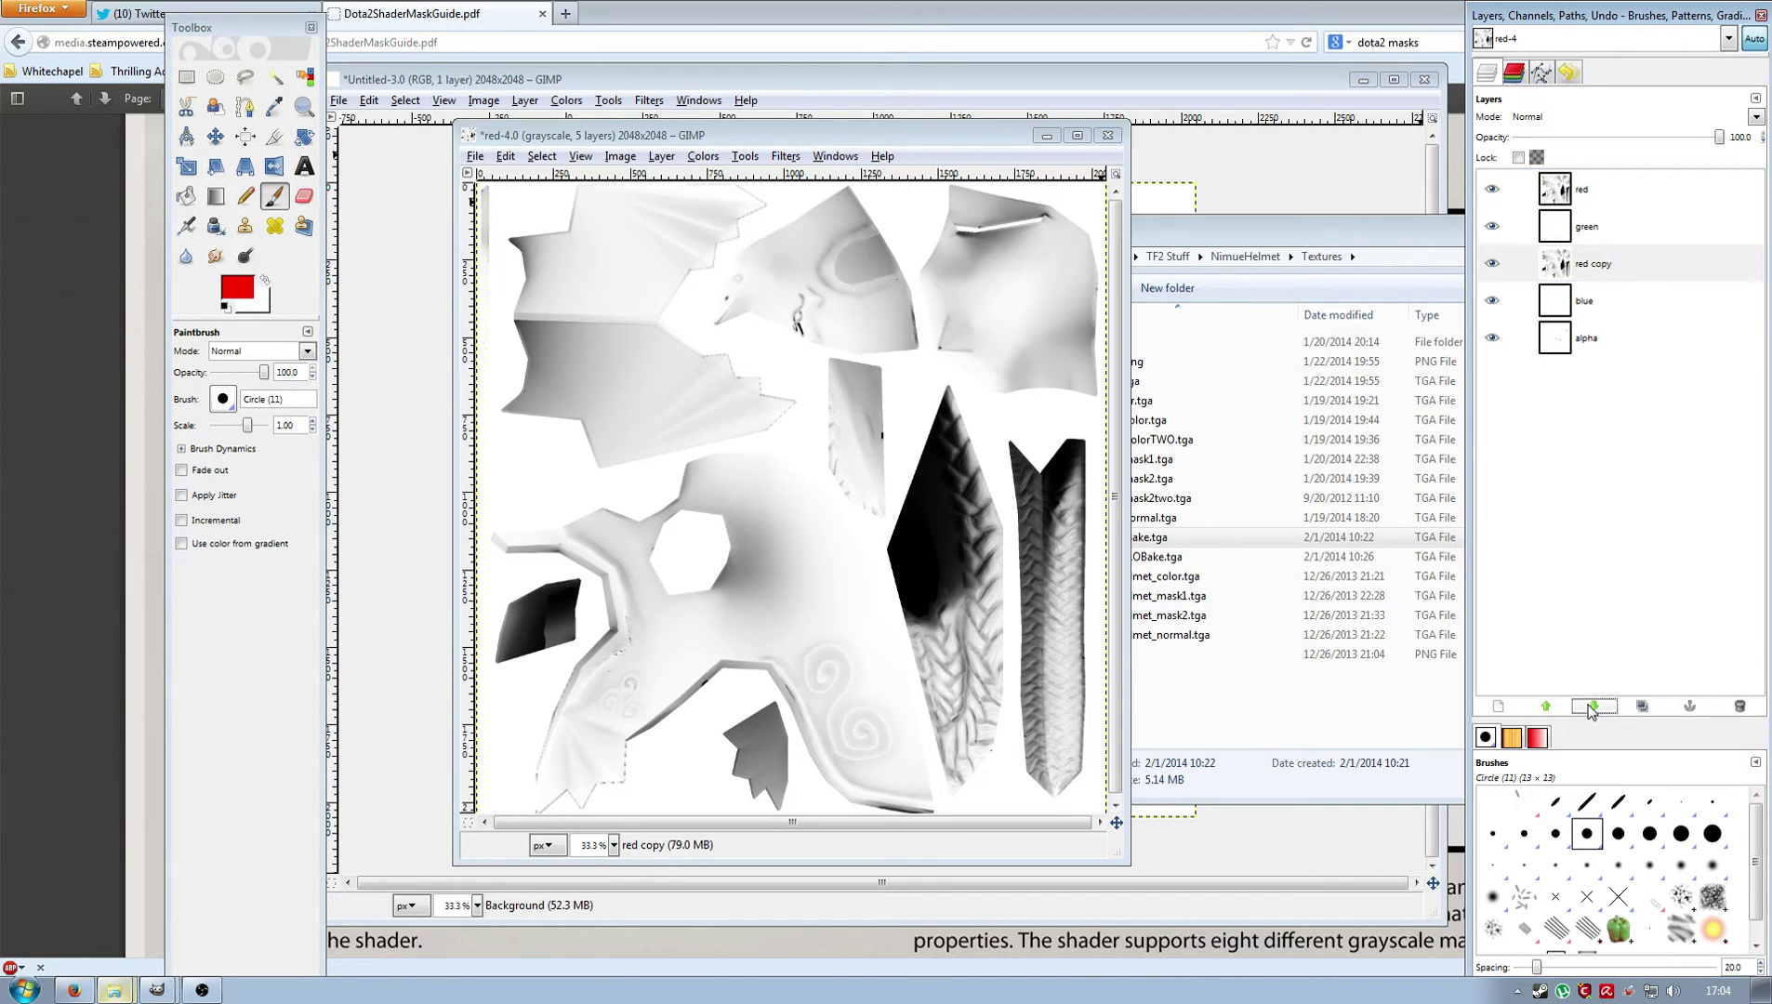
click(1594, 709)
right_click(1596, 314)
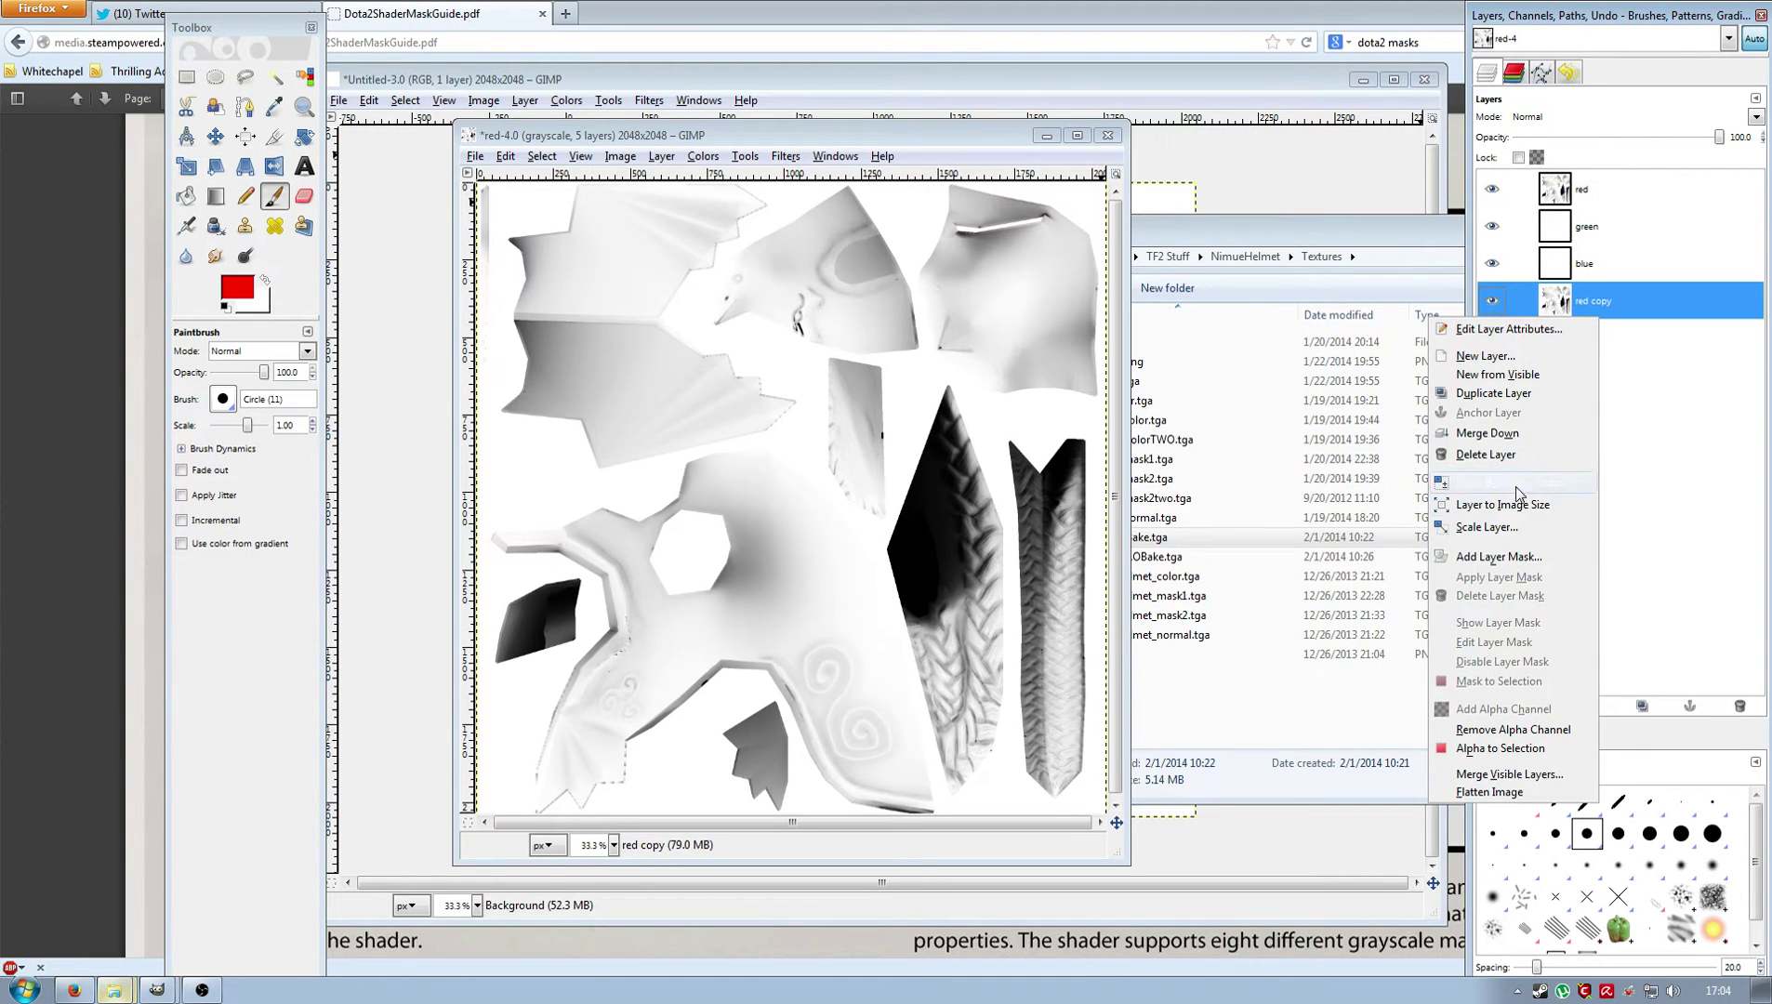
click(1525, 435)
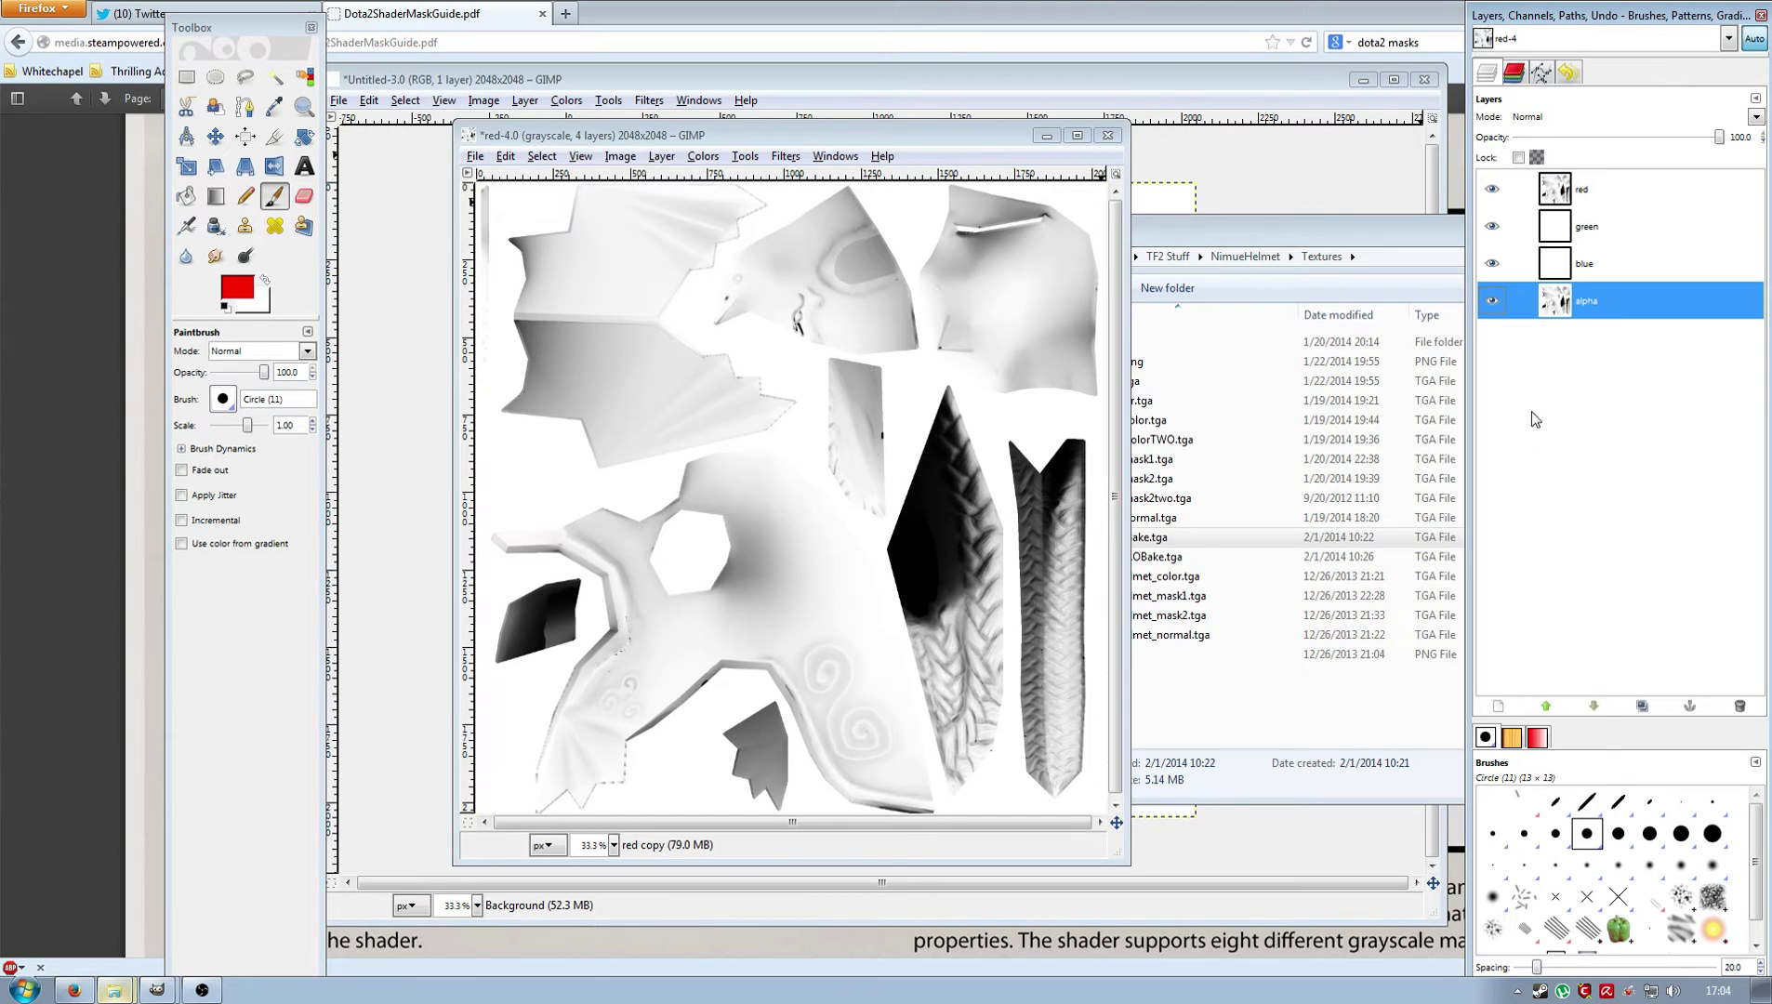
click(1601, 224)
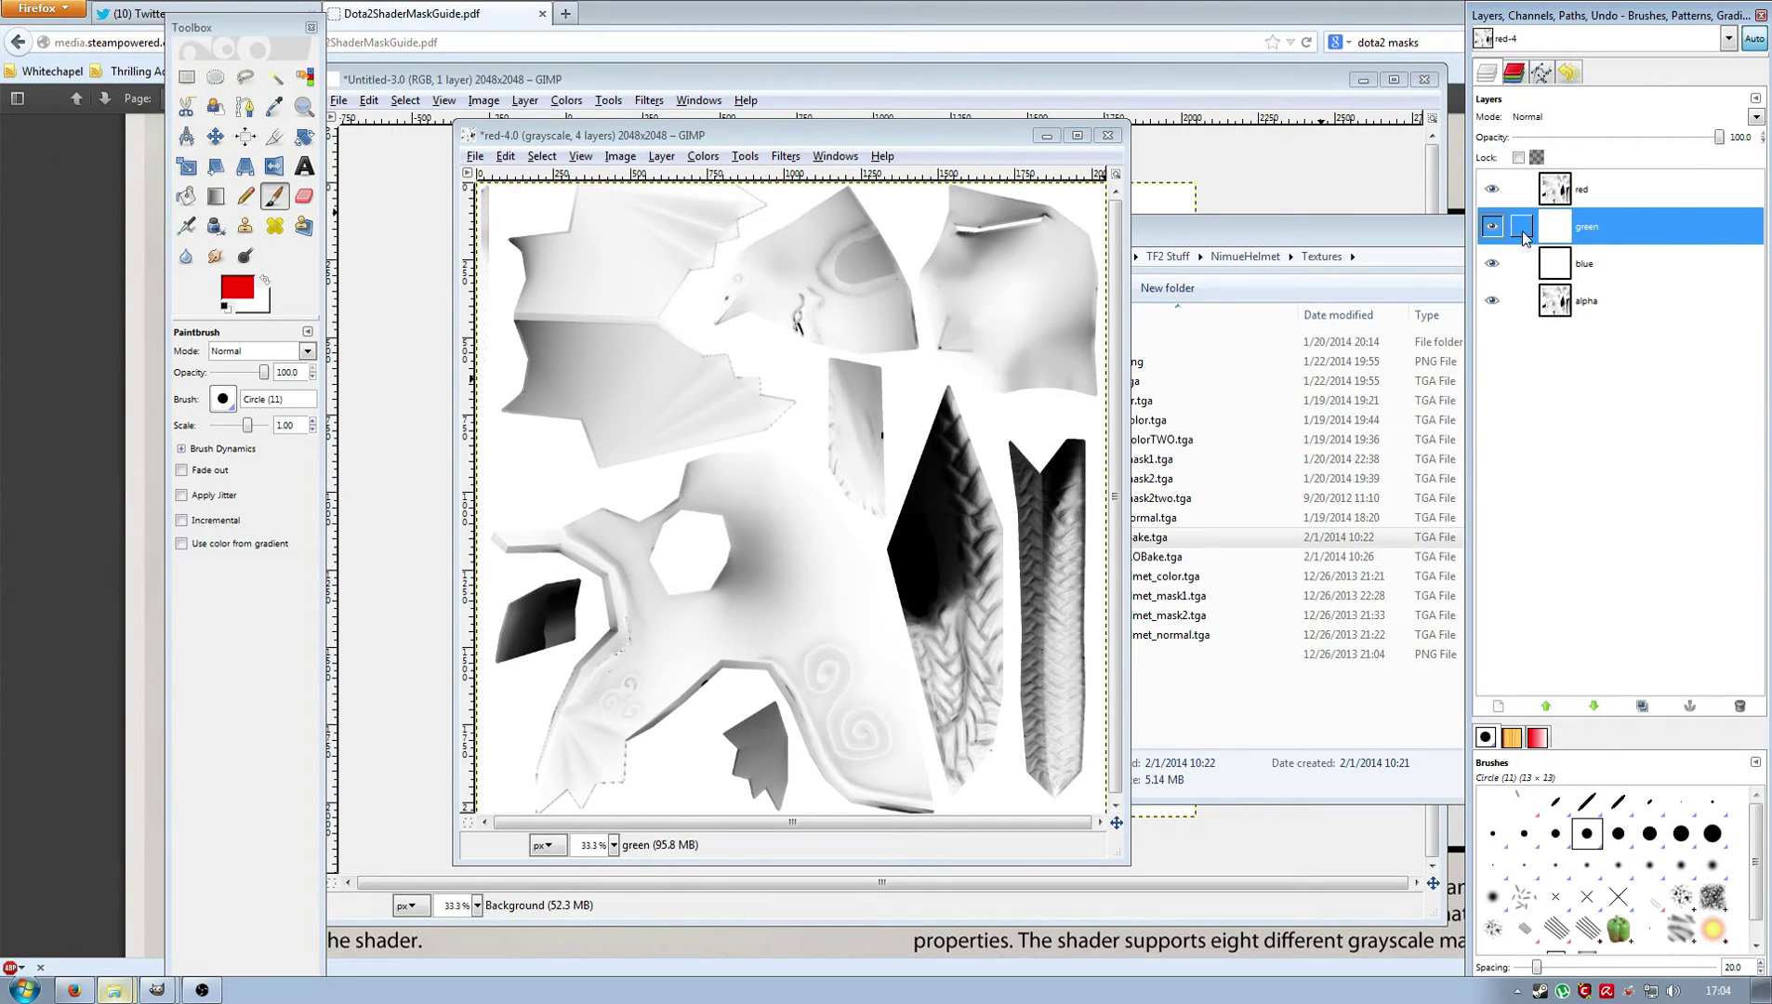
Set the foreground to dark grey 1a1a1a and bucket-fill the blue layer with it.
click(232, 289)
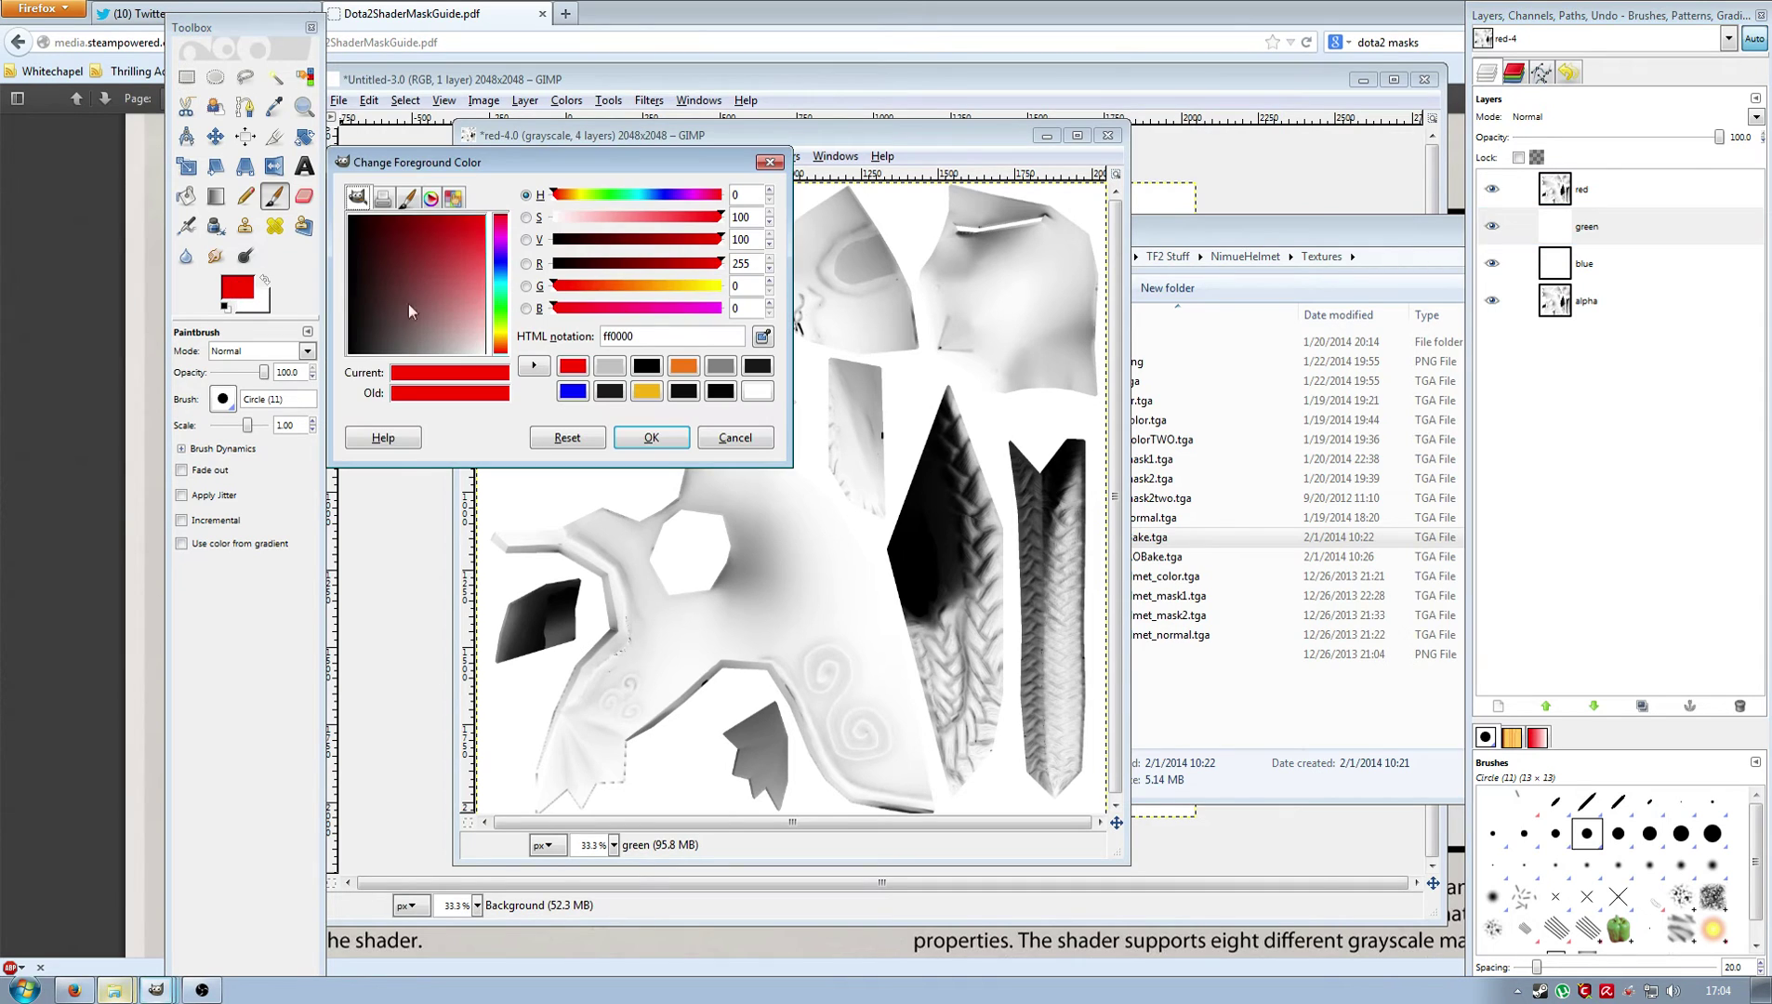
click(610, 392)
click(641, 444)
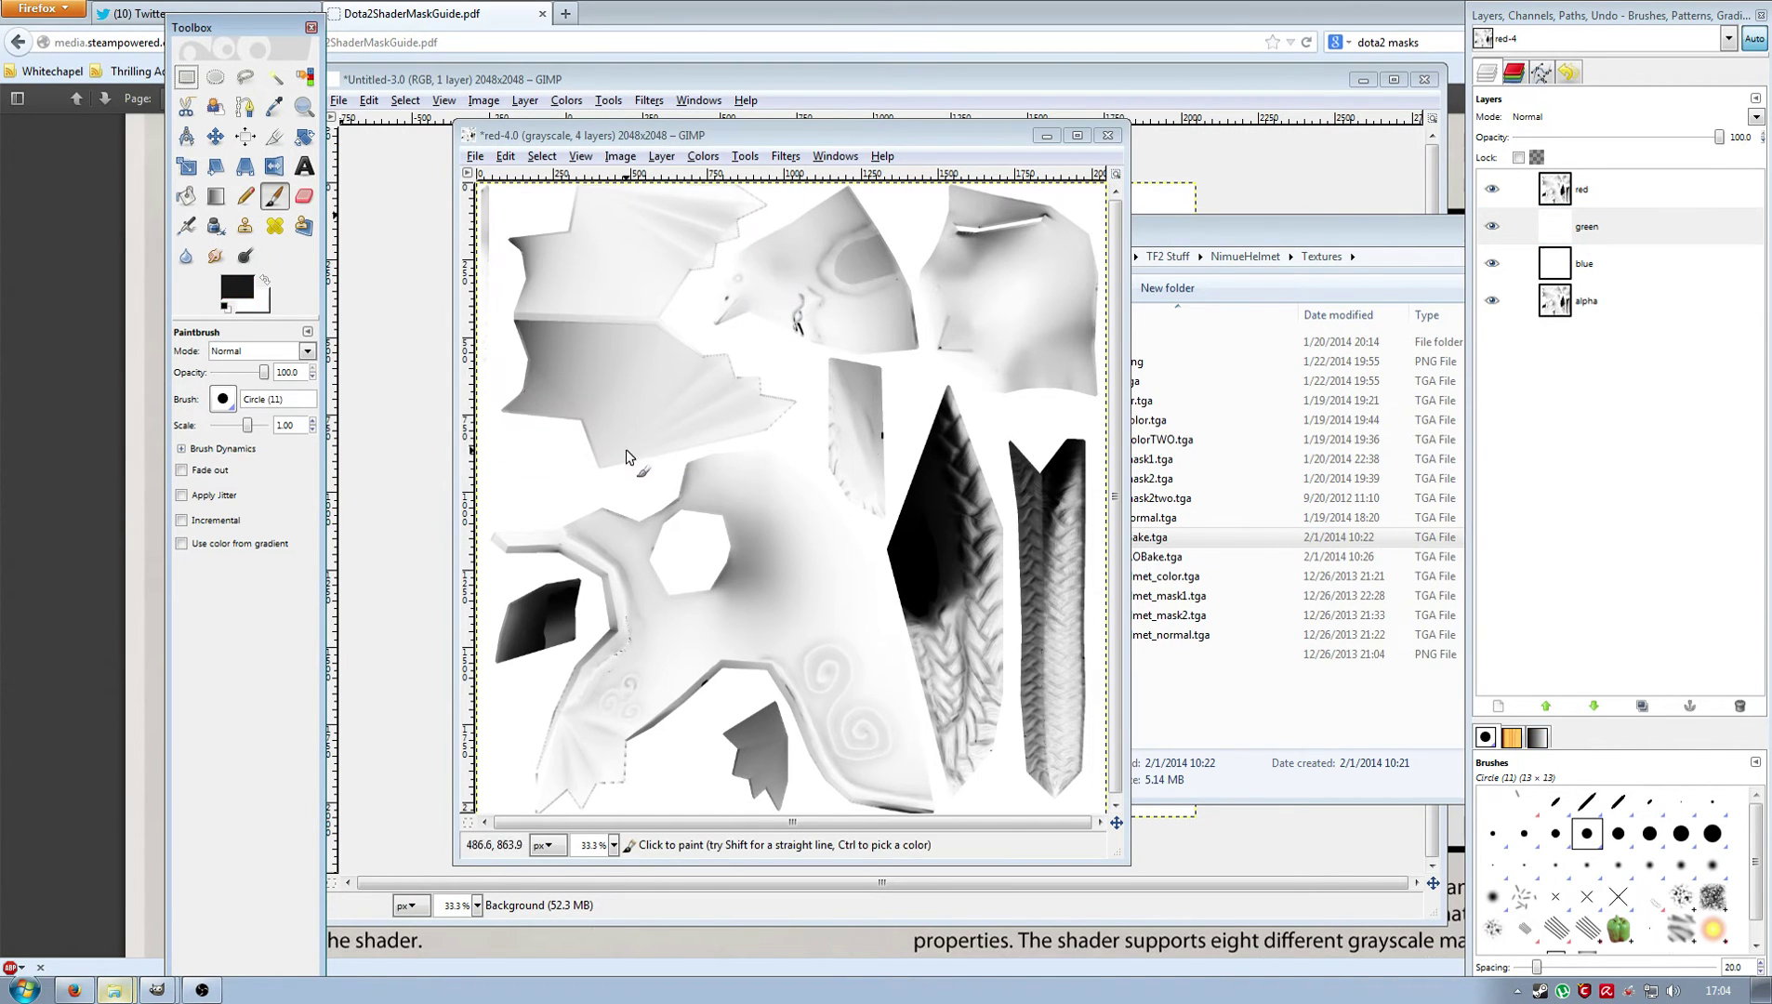
click(186, 196)
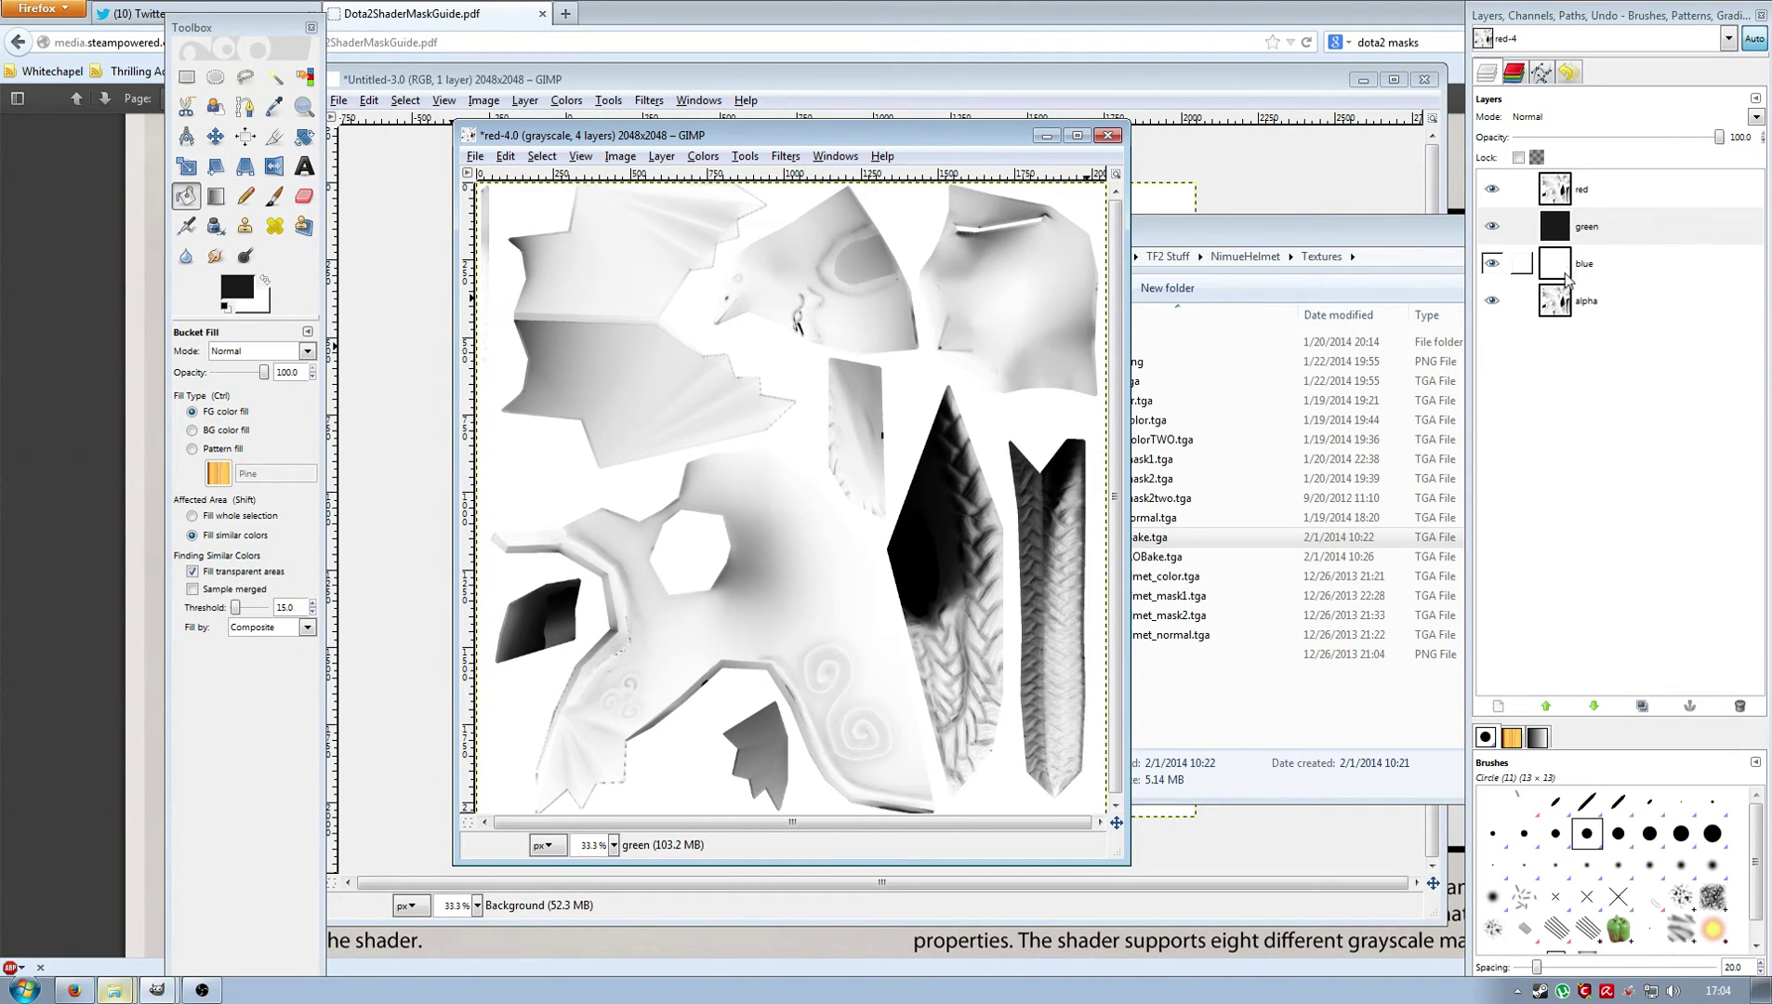
click(1516, 263)
click(554, 483)
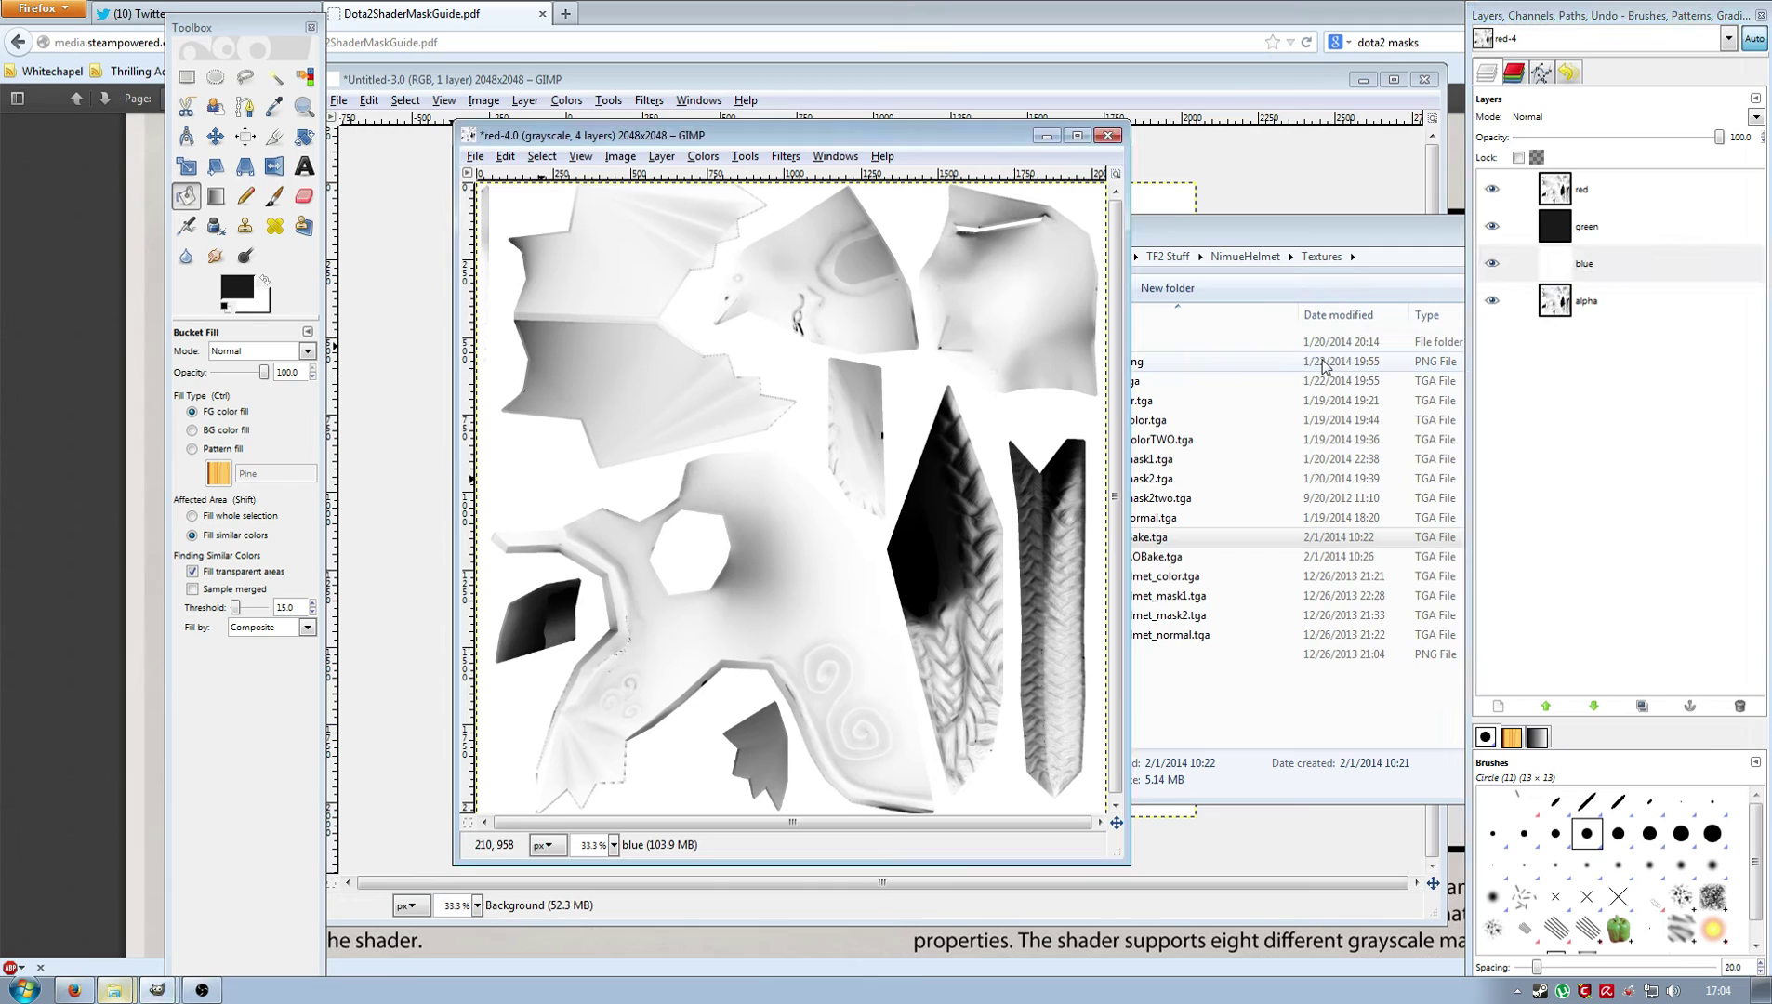
click(1492, 191)
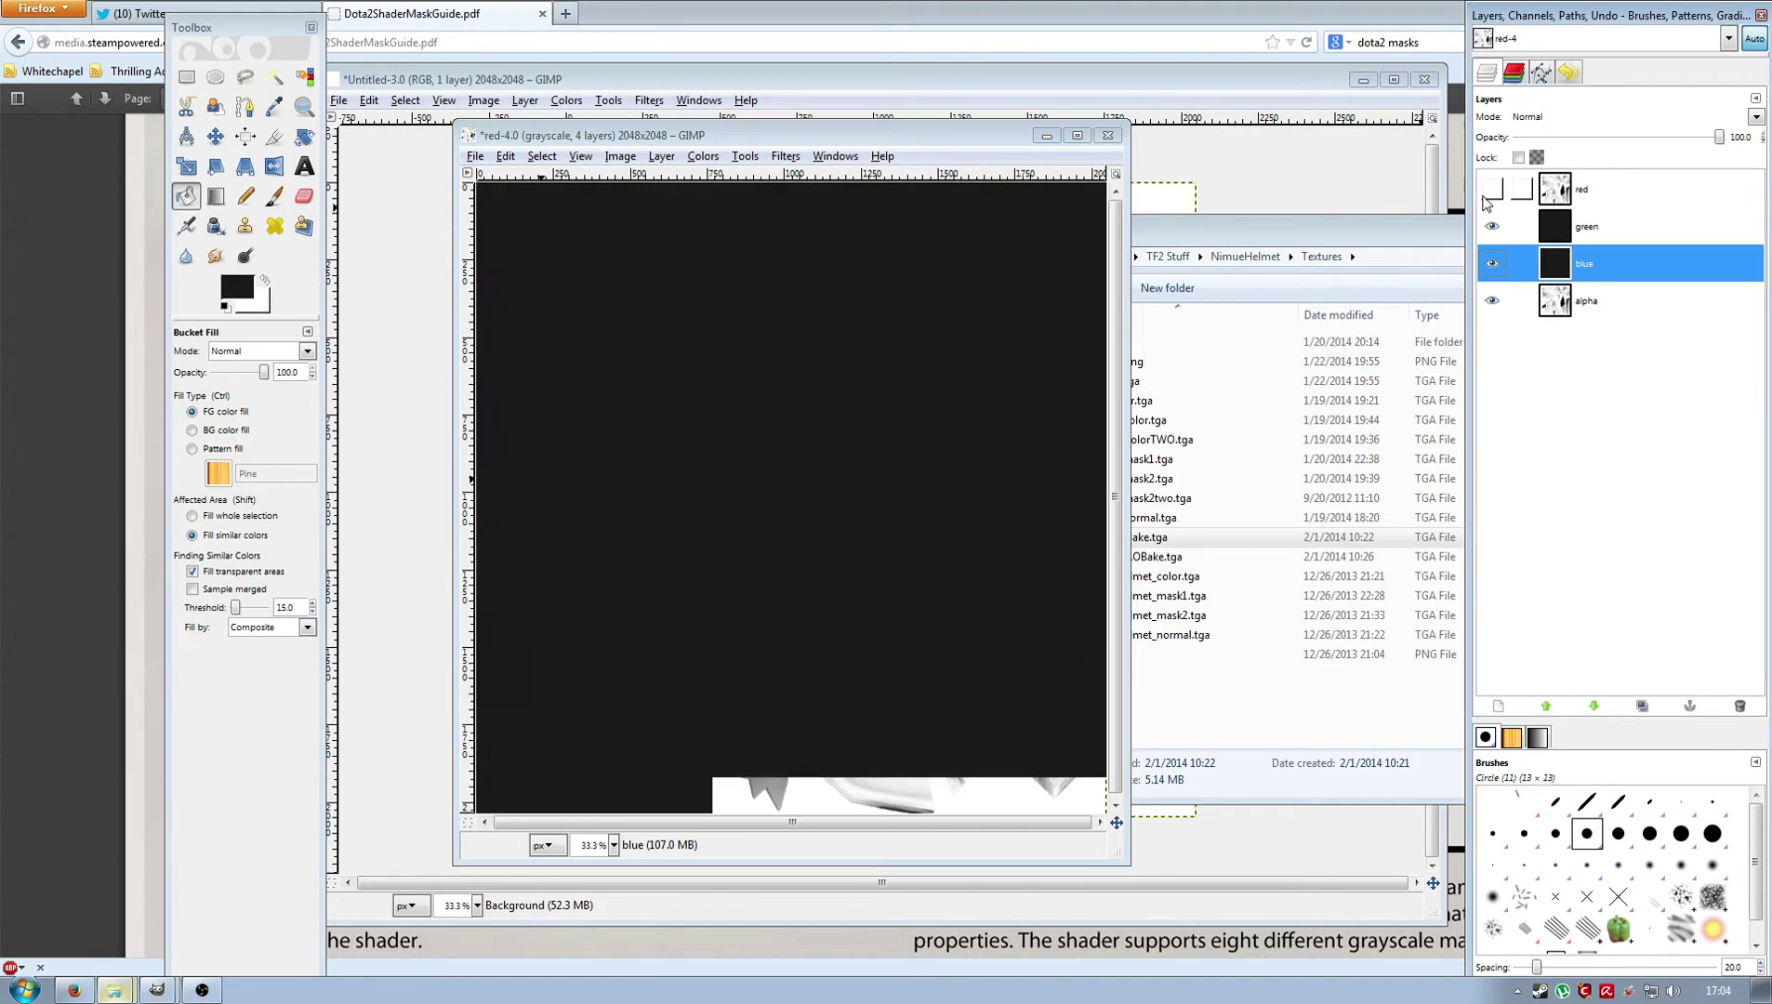
click(1492, 191)
Return to the paintbrush with swapped colours and consult the mask guide PDF in Firefox.
click(1596, 230)
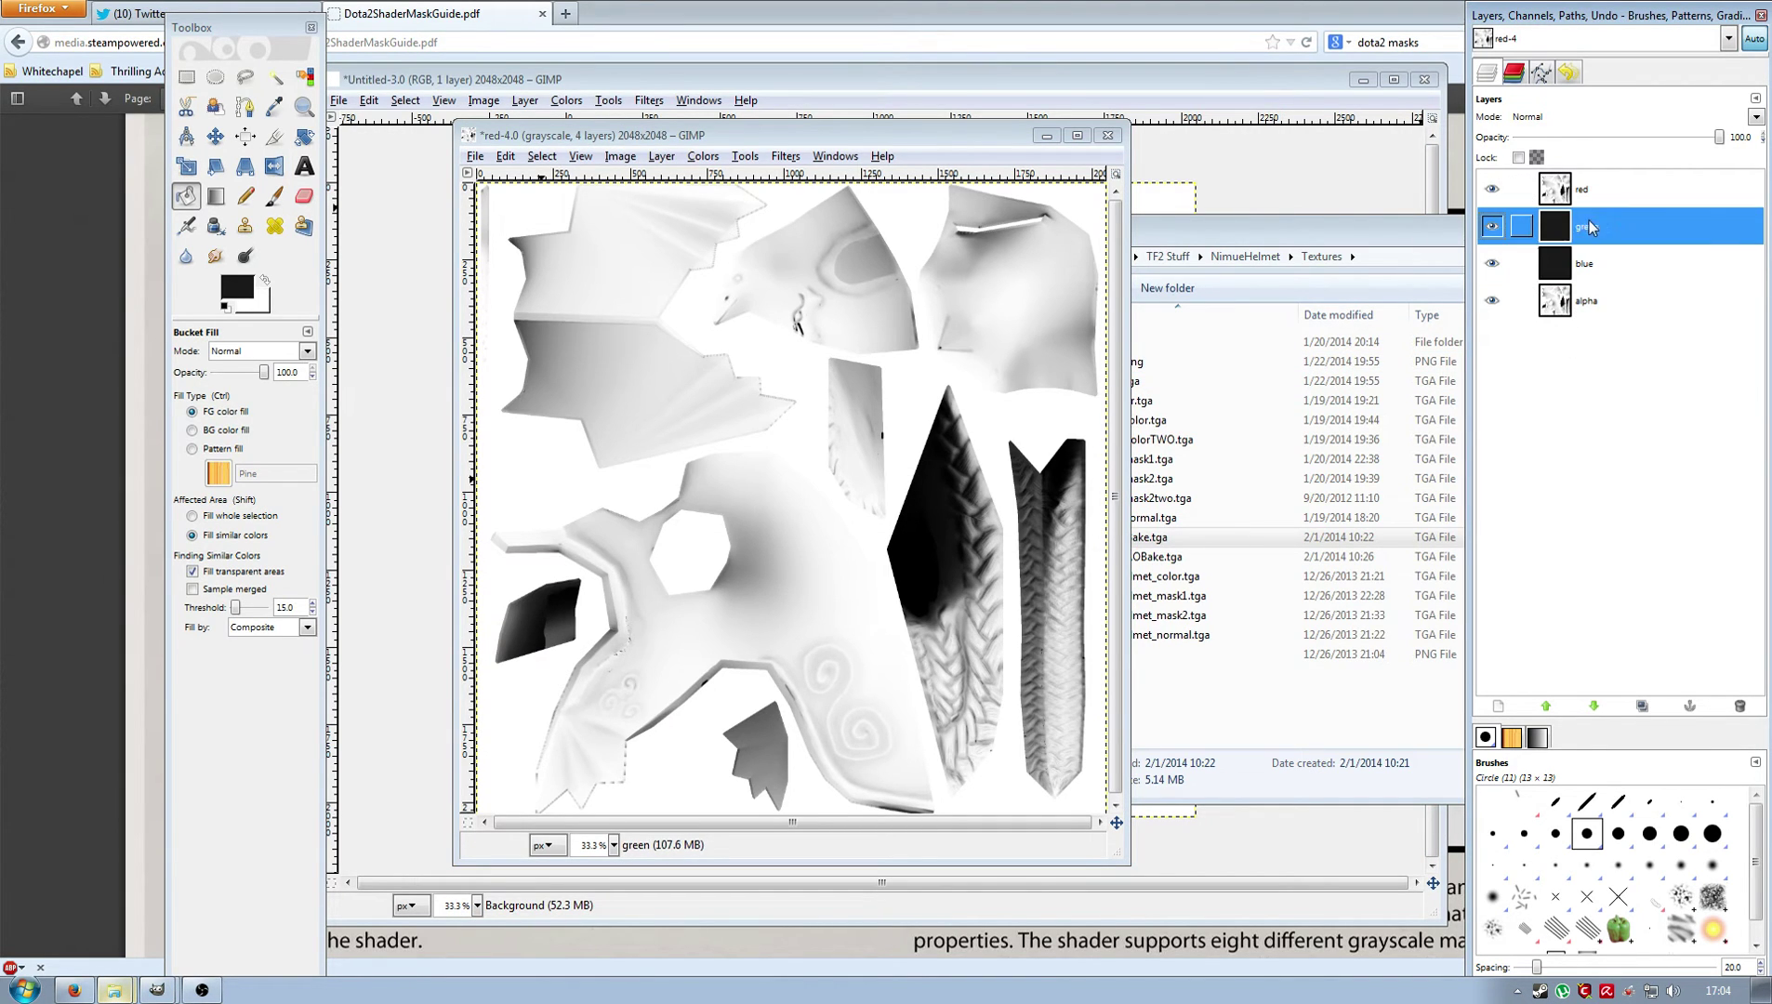
click(275, 196)
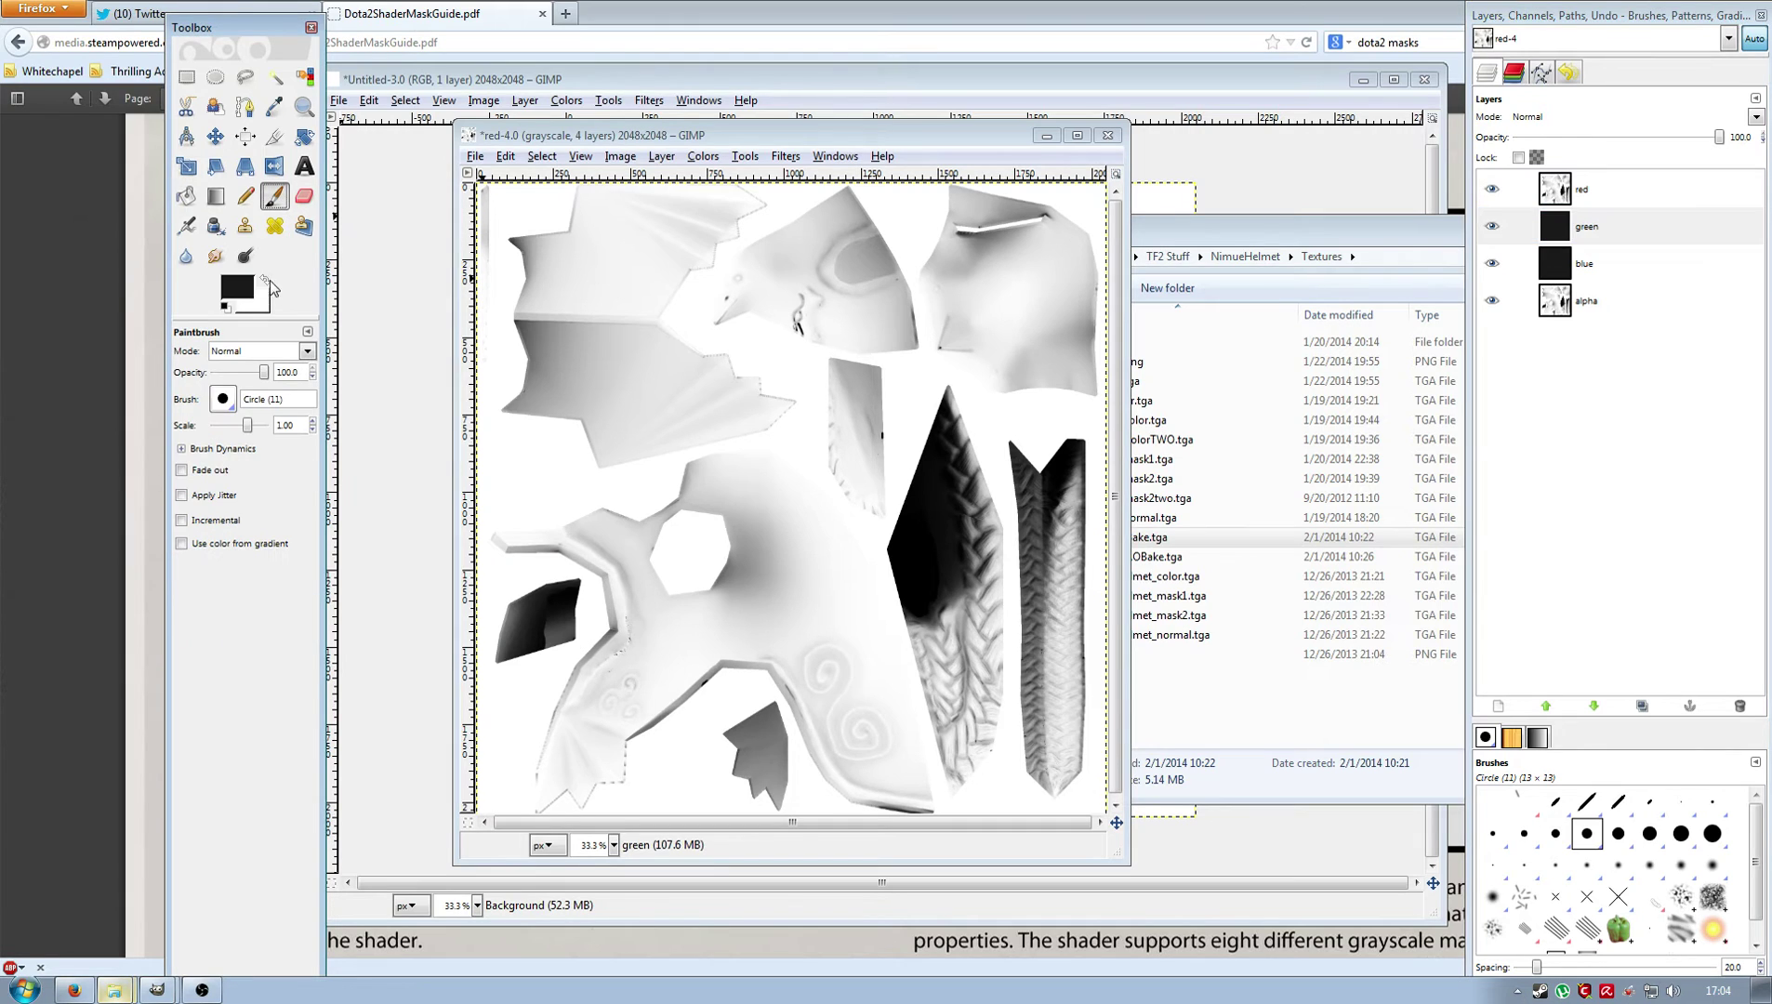
click(265, 279)
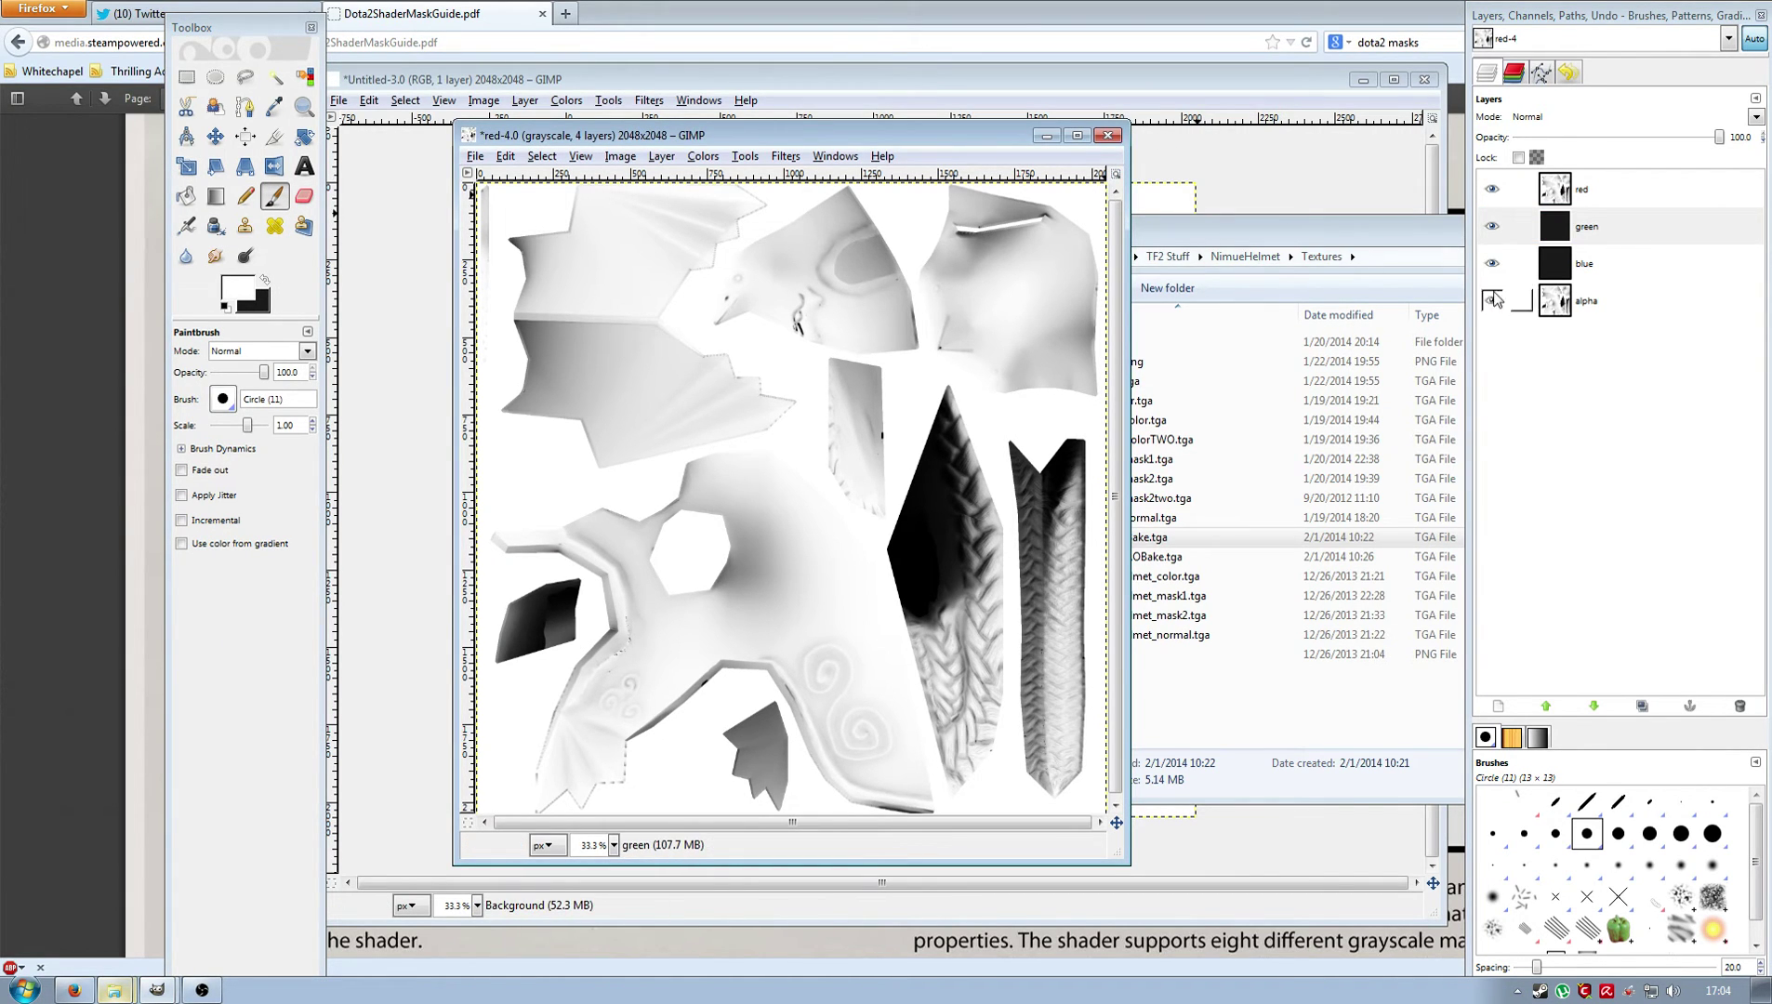
click(1596, 271)
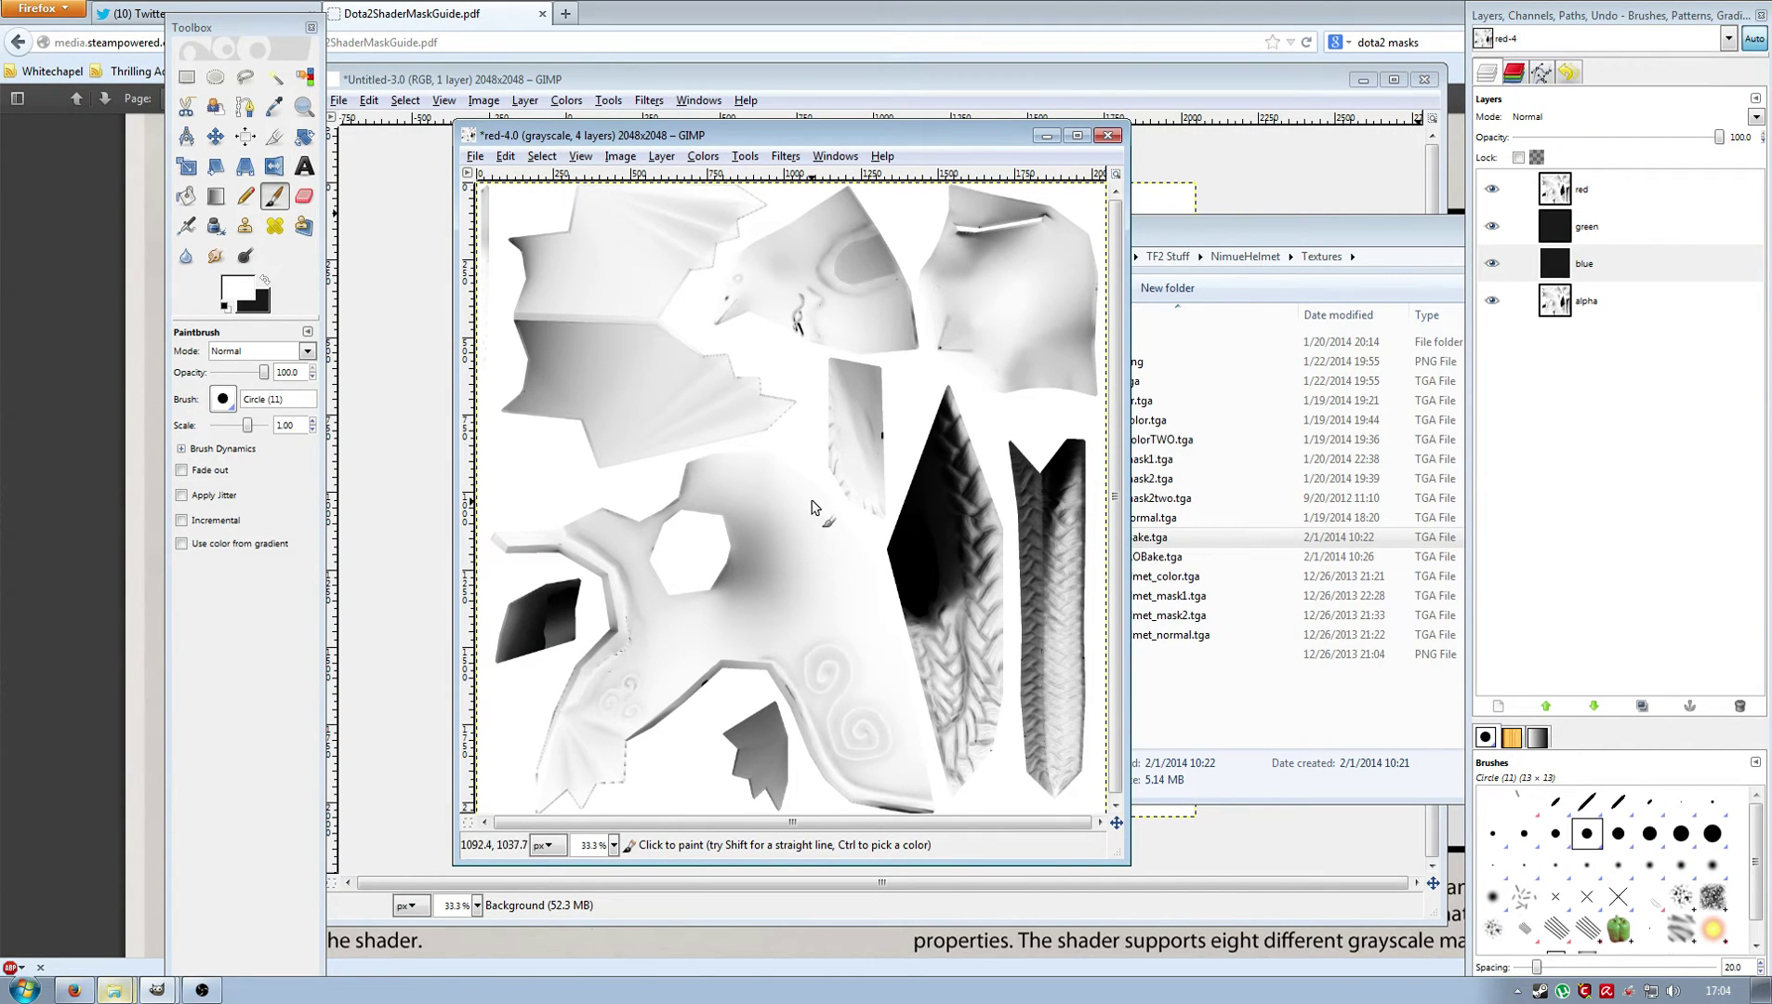
click(988, 8)
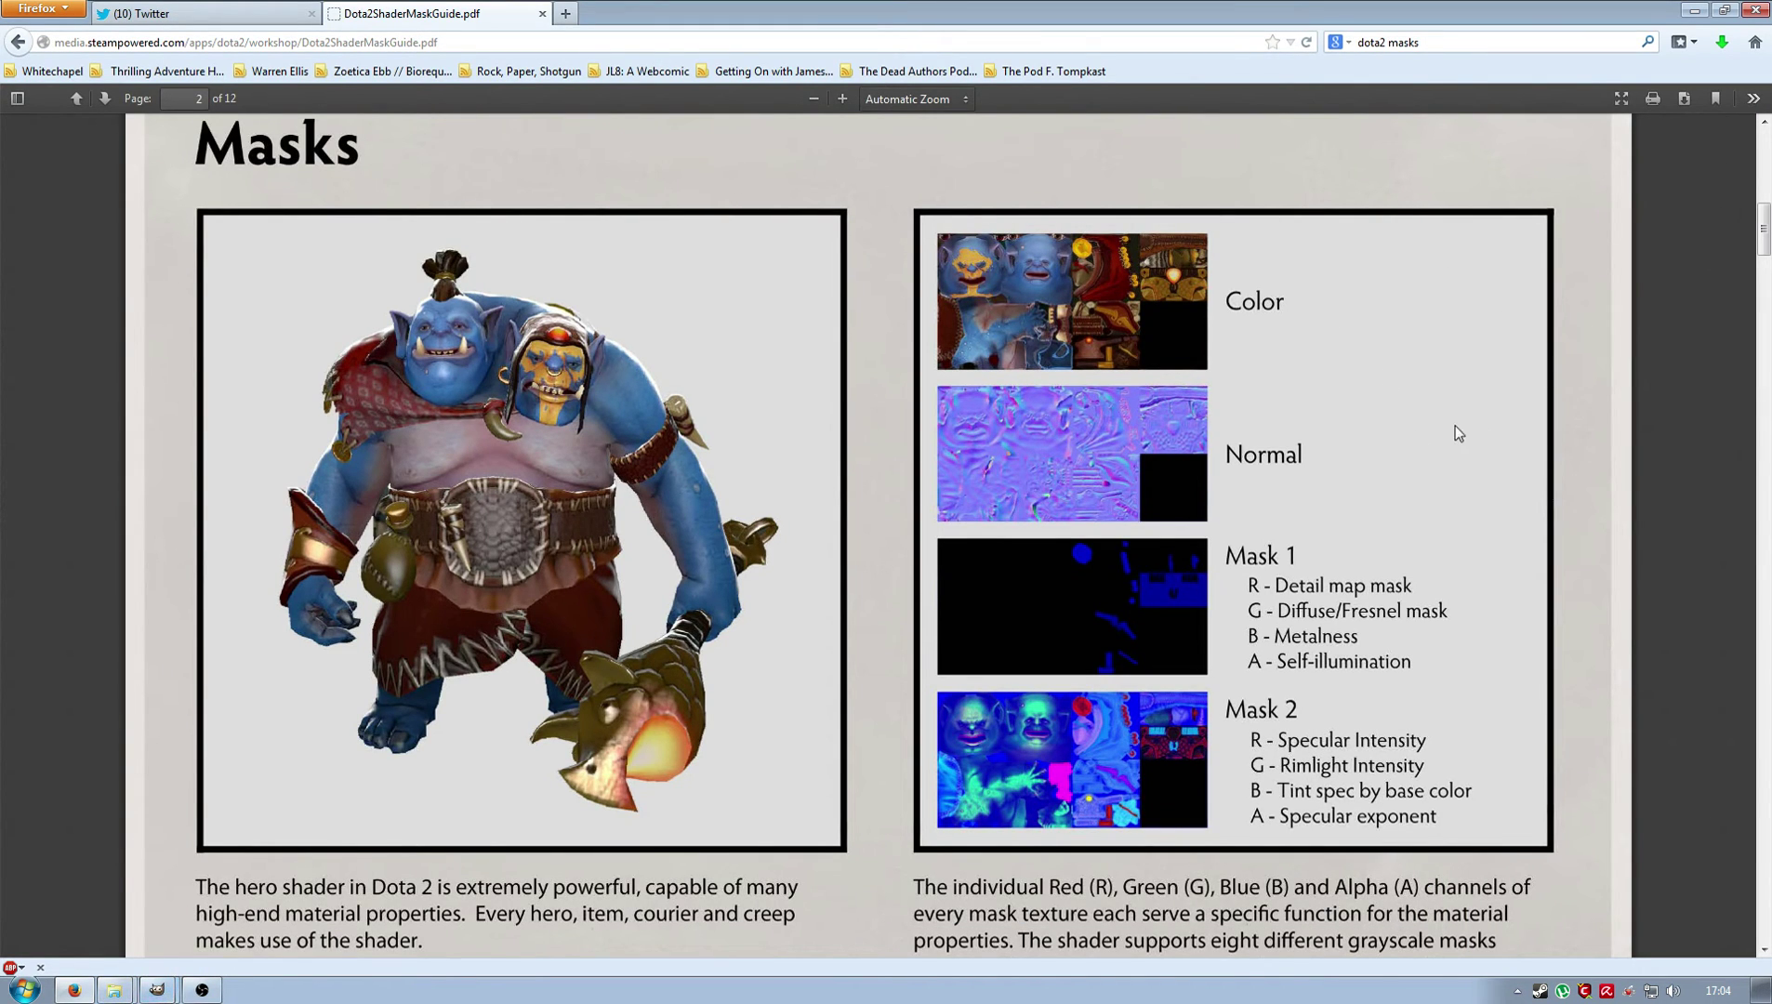
click(157, 989)
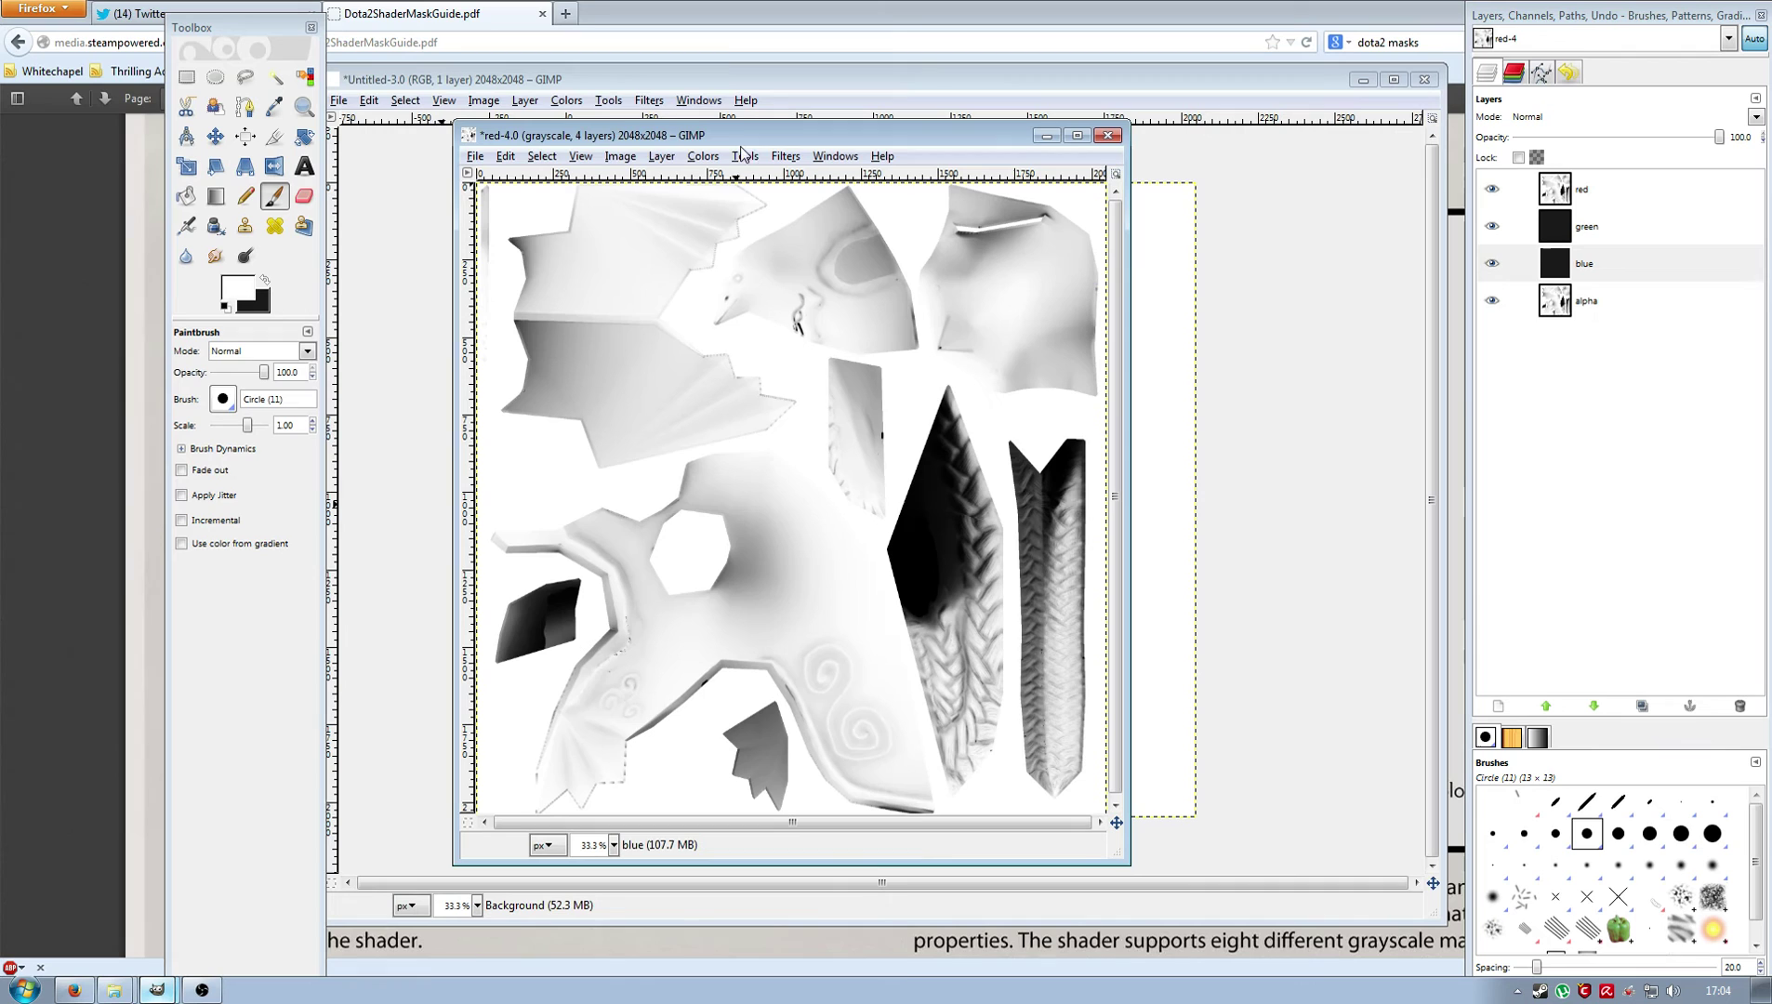
Open Colors > Components > Compose and set the colour model to RGBA.
click(703, 157)
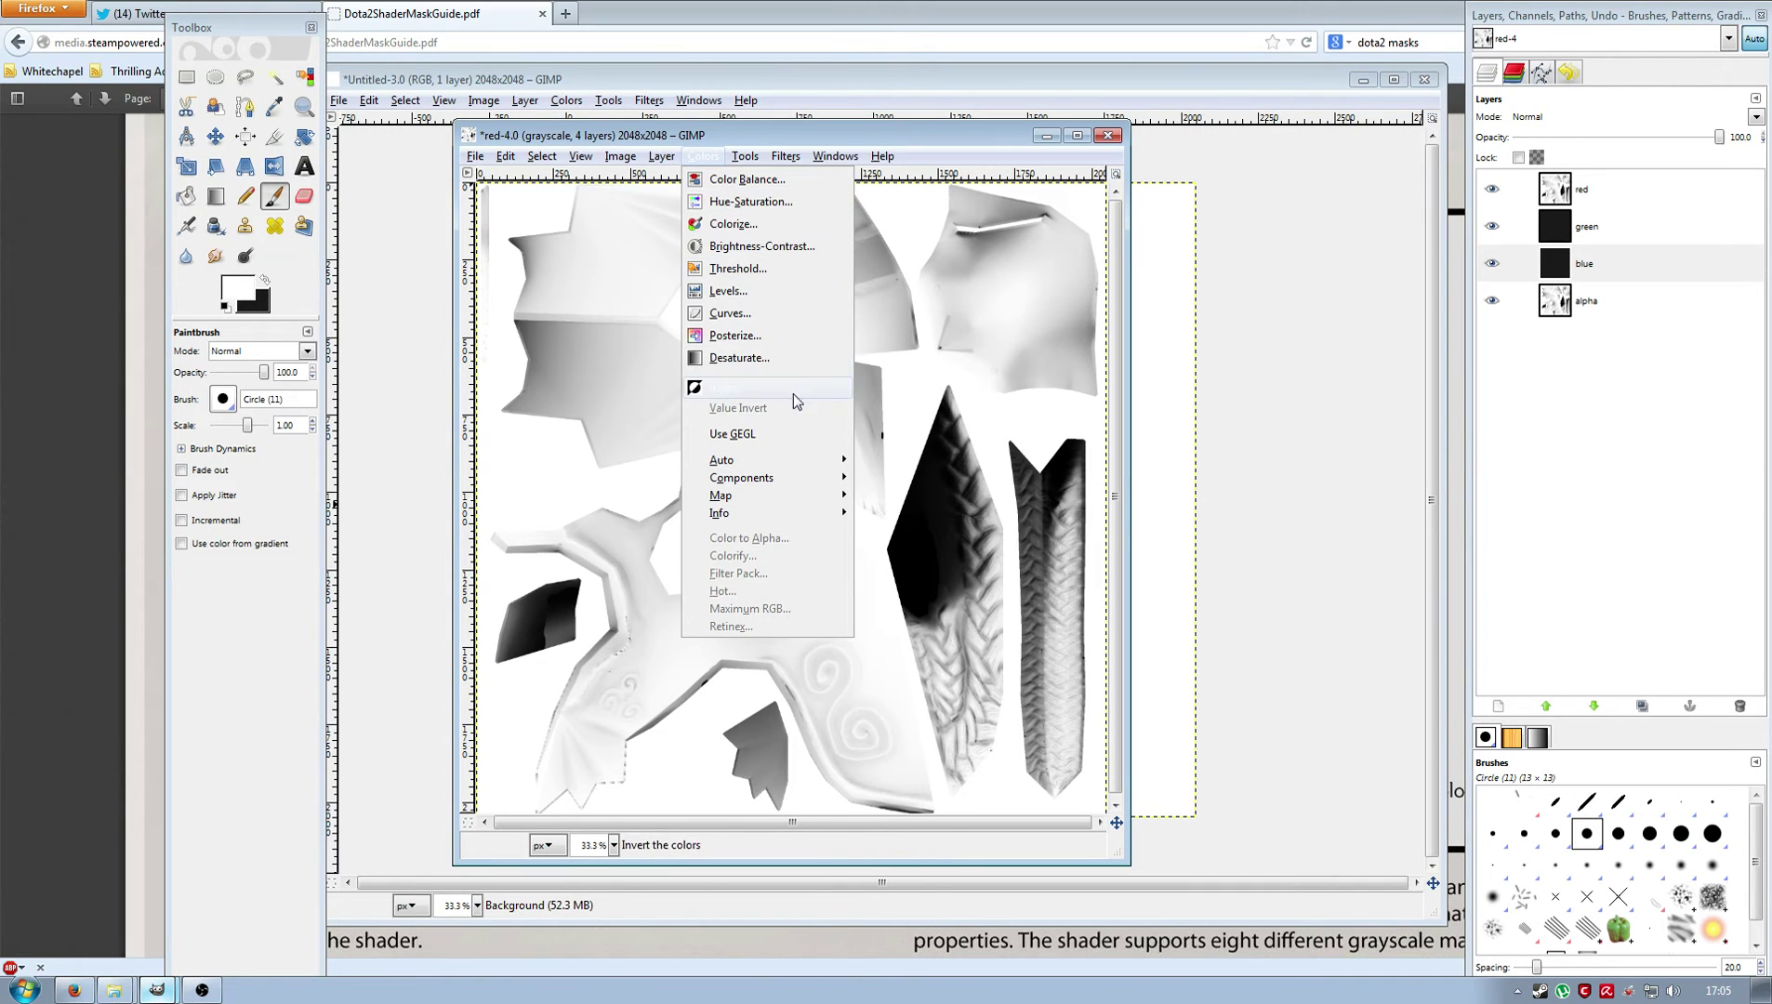
mouse_move(778, 482)
click(916, 491)
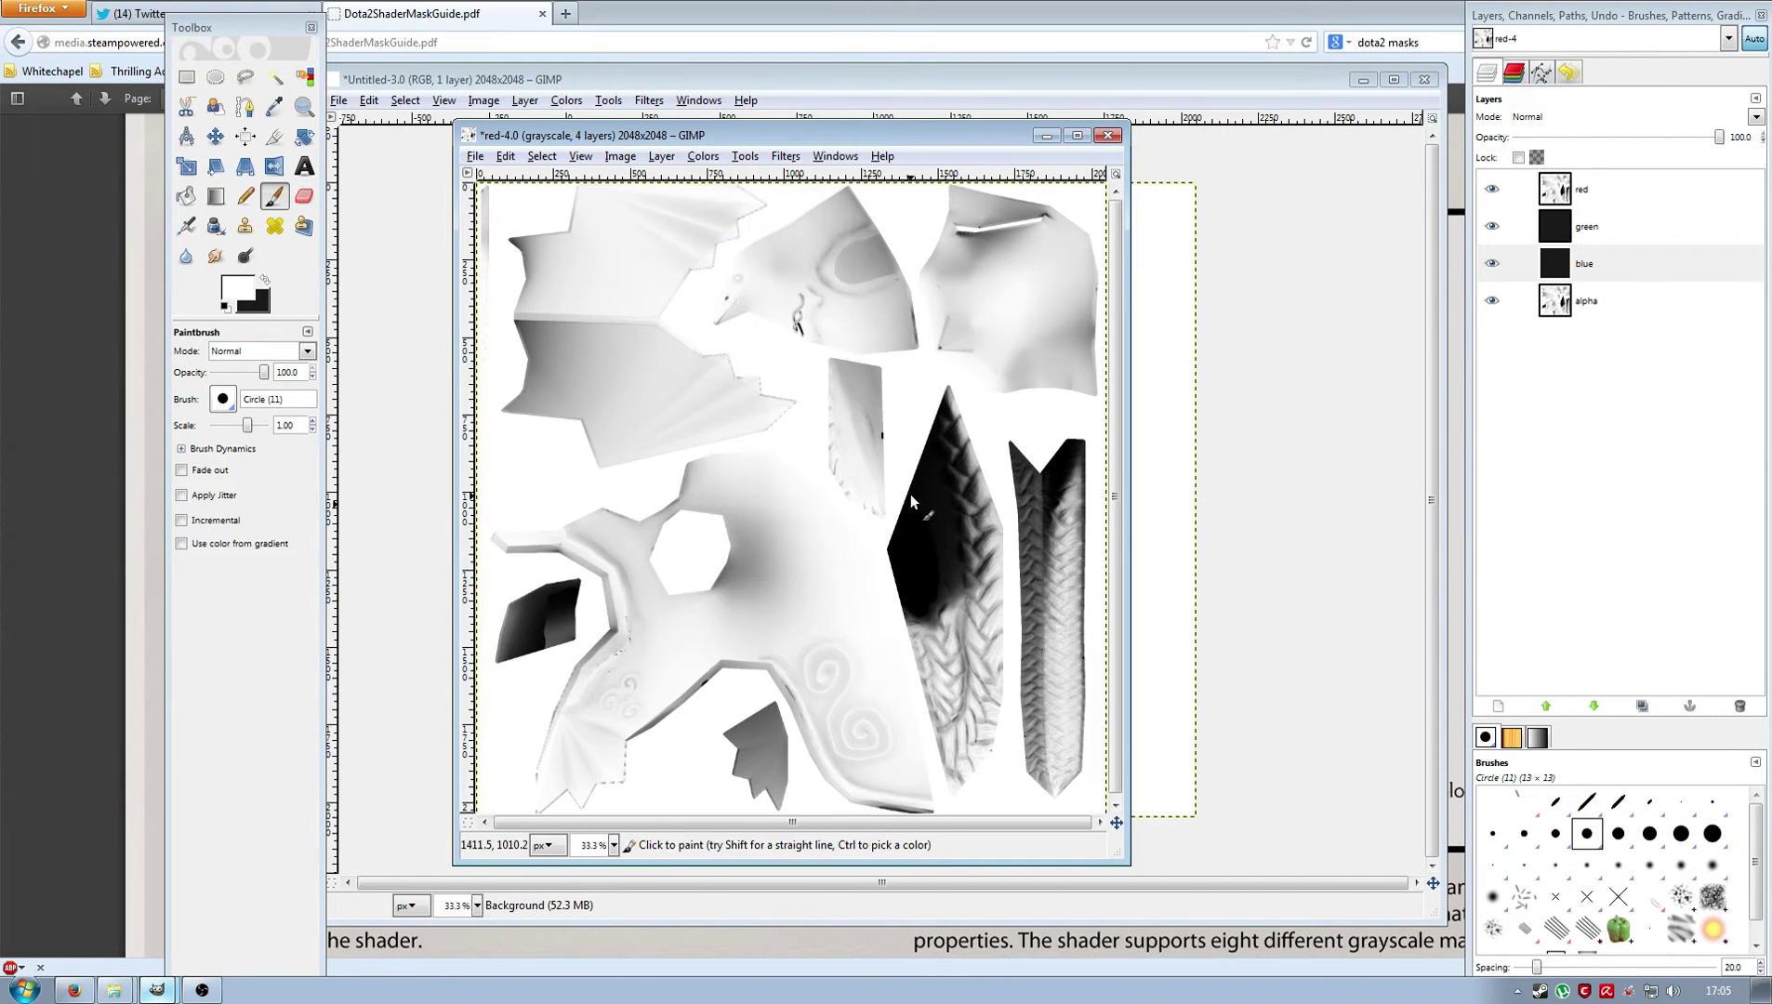
click(292, 208)
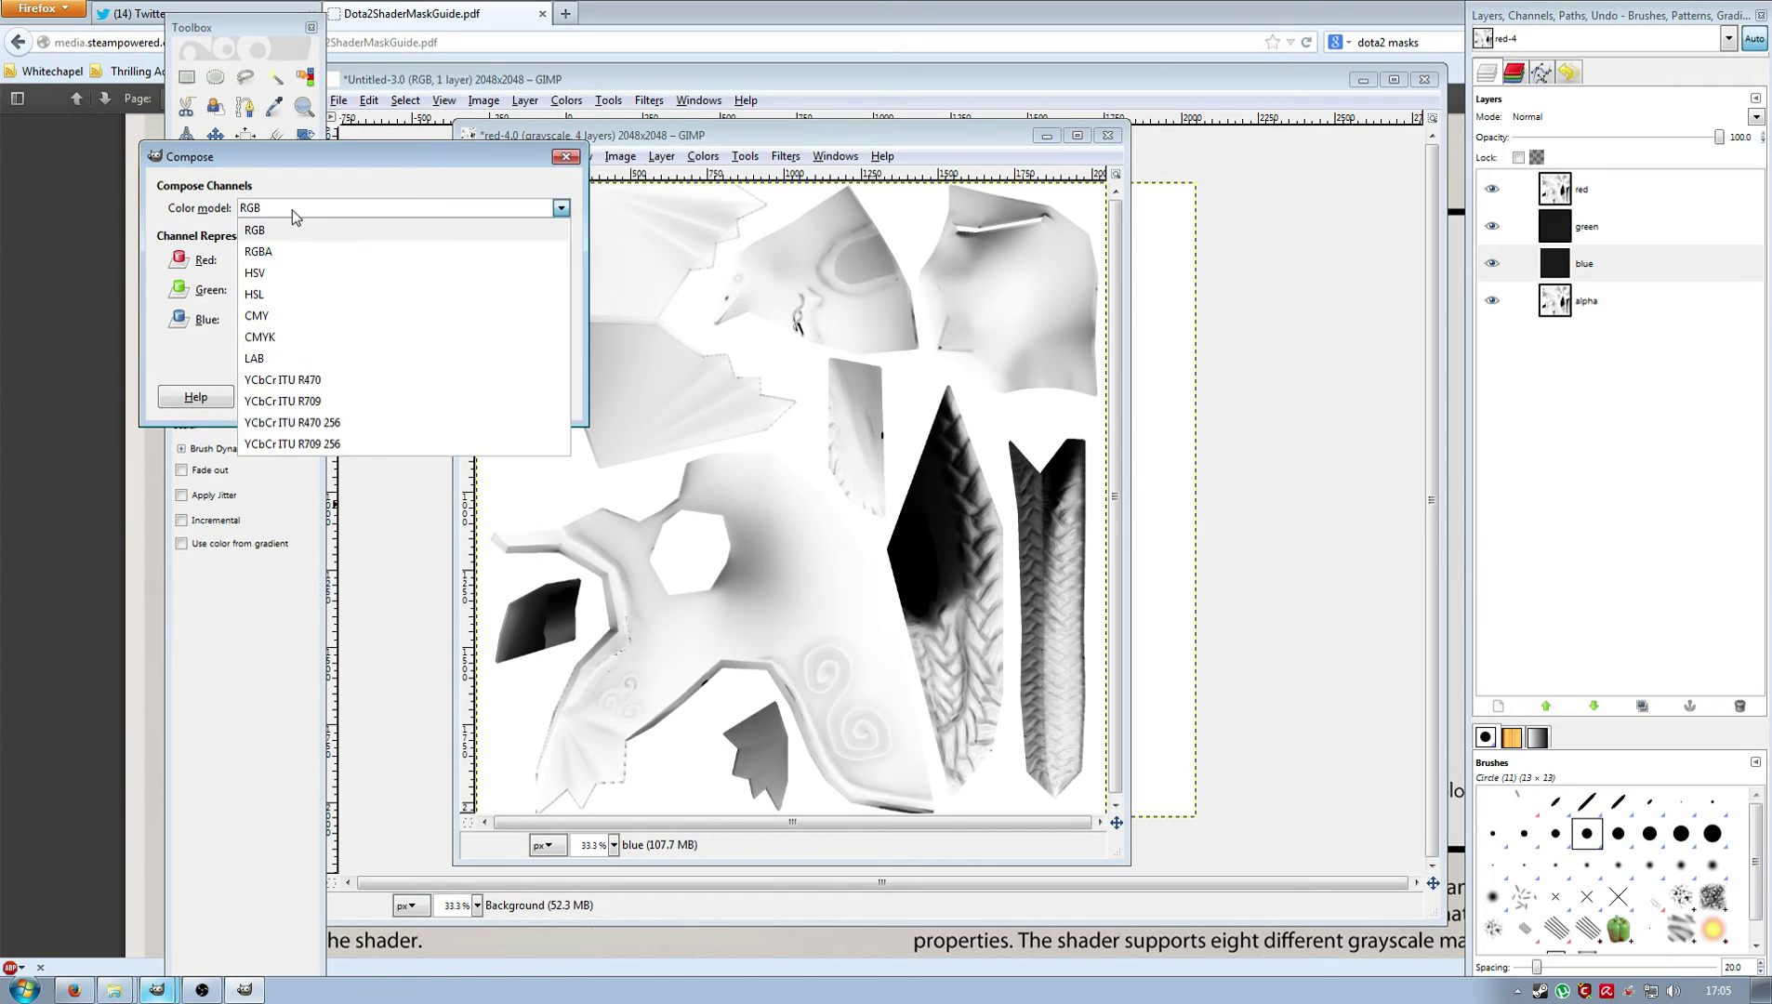
click(281, 260)
click(370, 260)
click(366, 264)
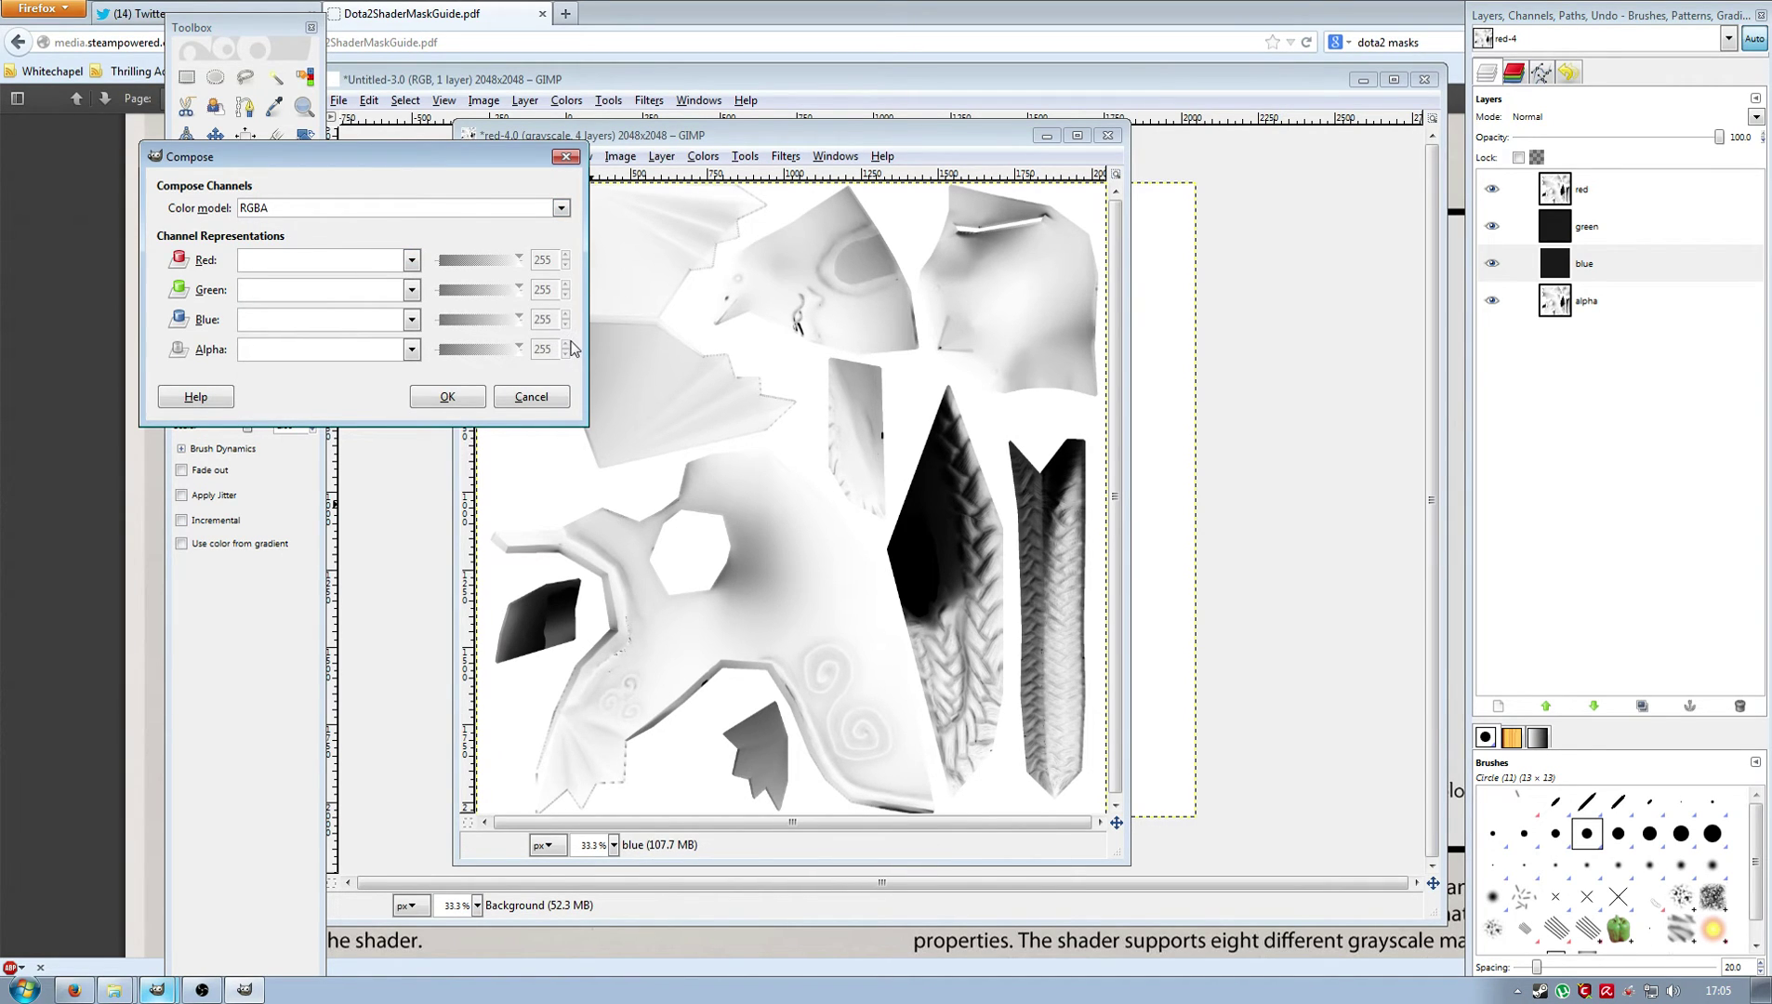
Cancel composing, select the red layer and show its Undo History.
click(531, 397)
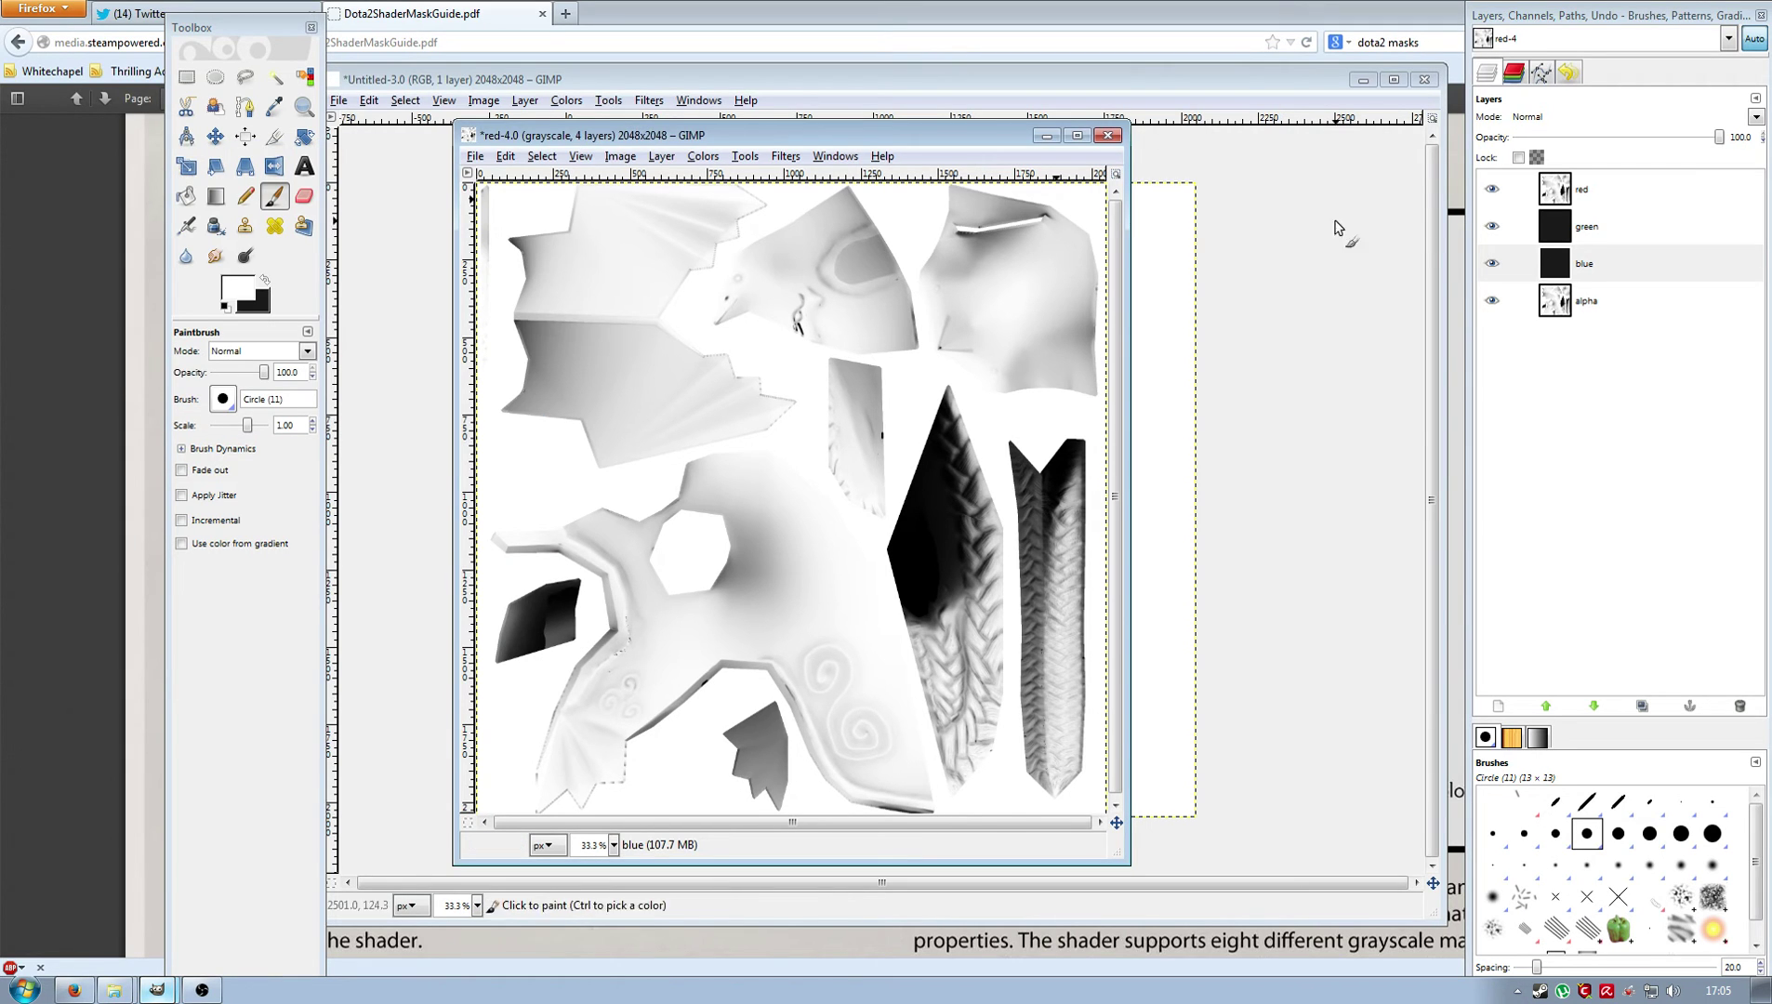
click(1581, 194)
click(1571, 74)
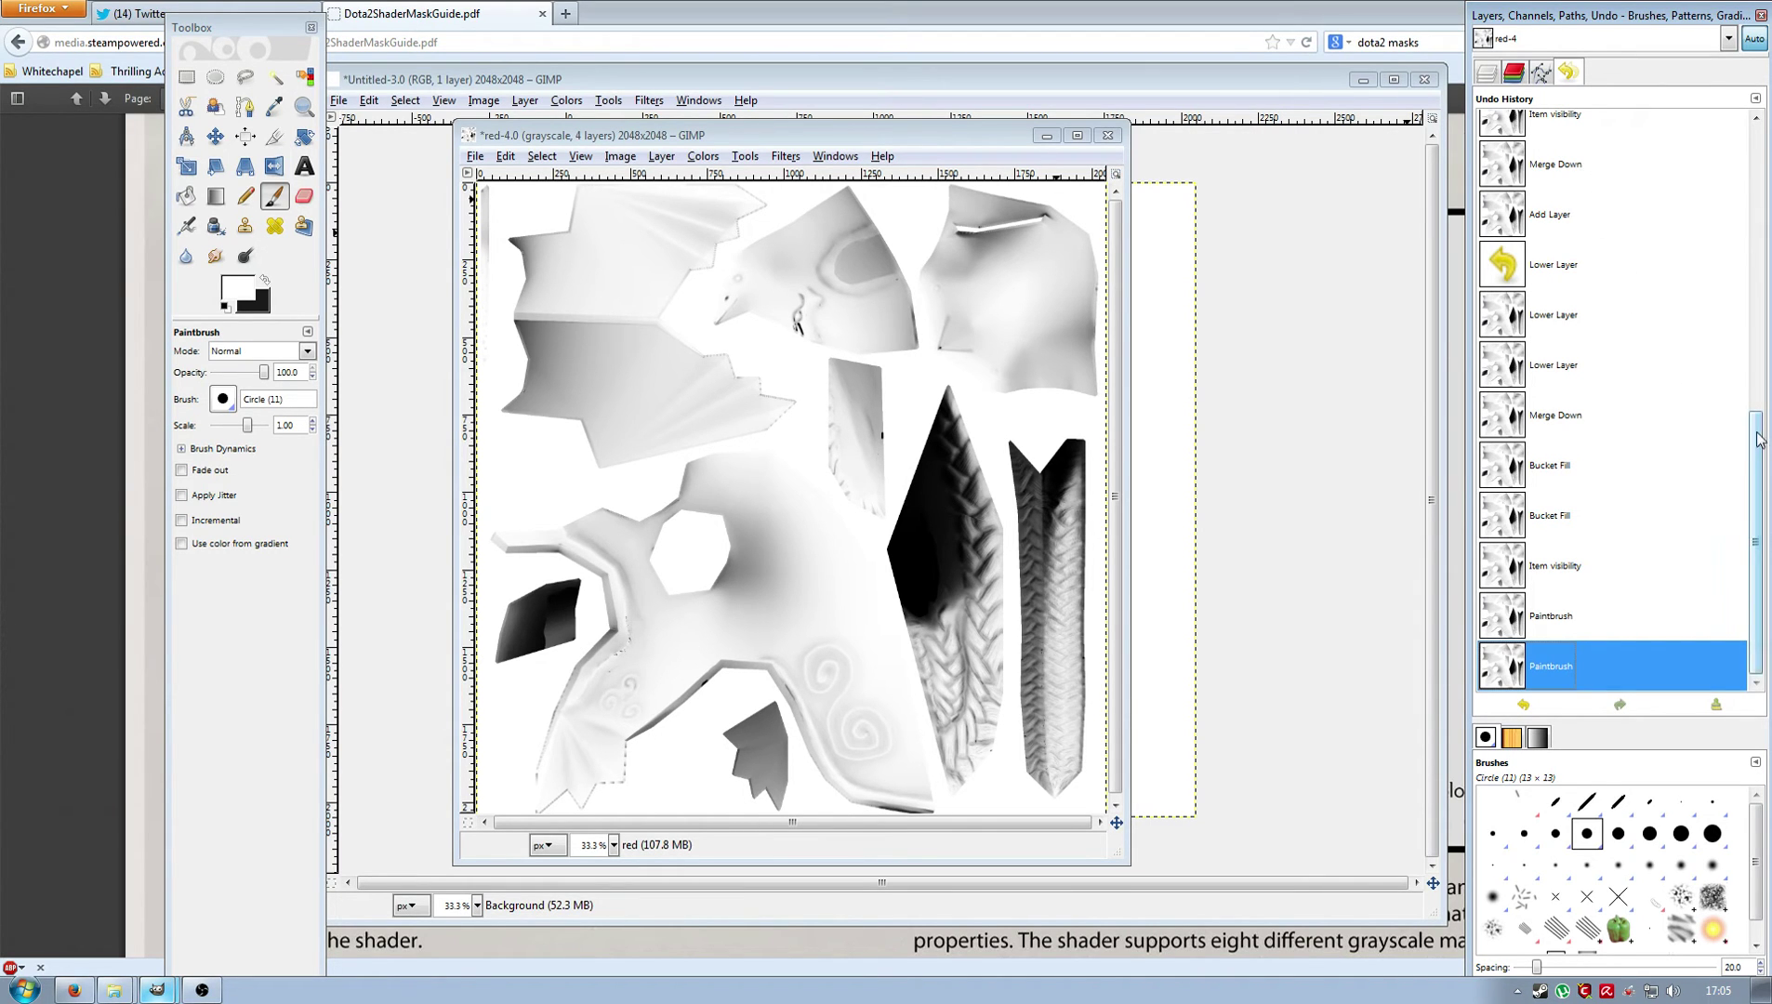
Revert through the undo history to the earlier five-layer transparent state.
drag(1755, 441, 1770, 295)
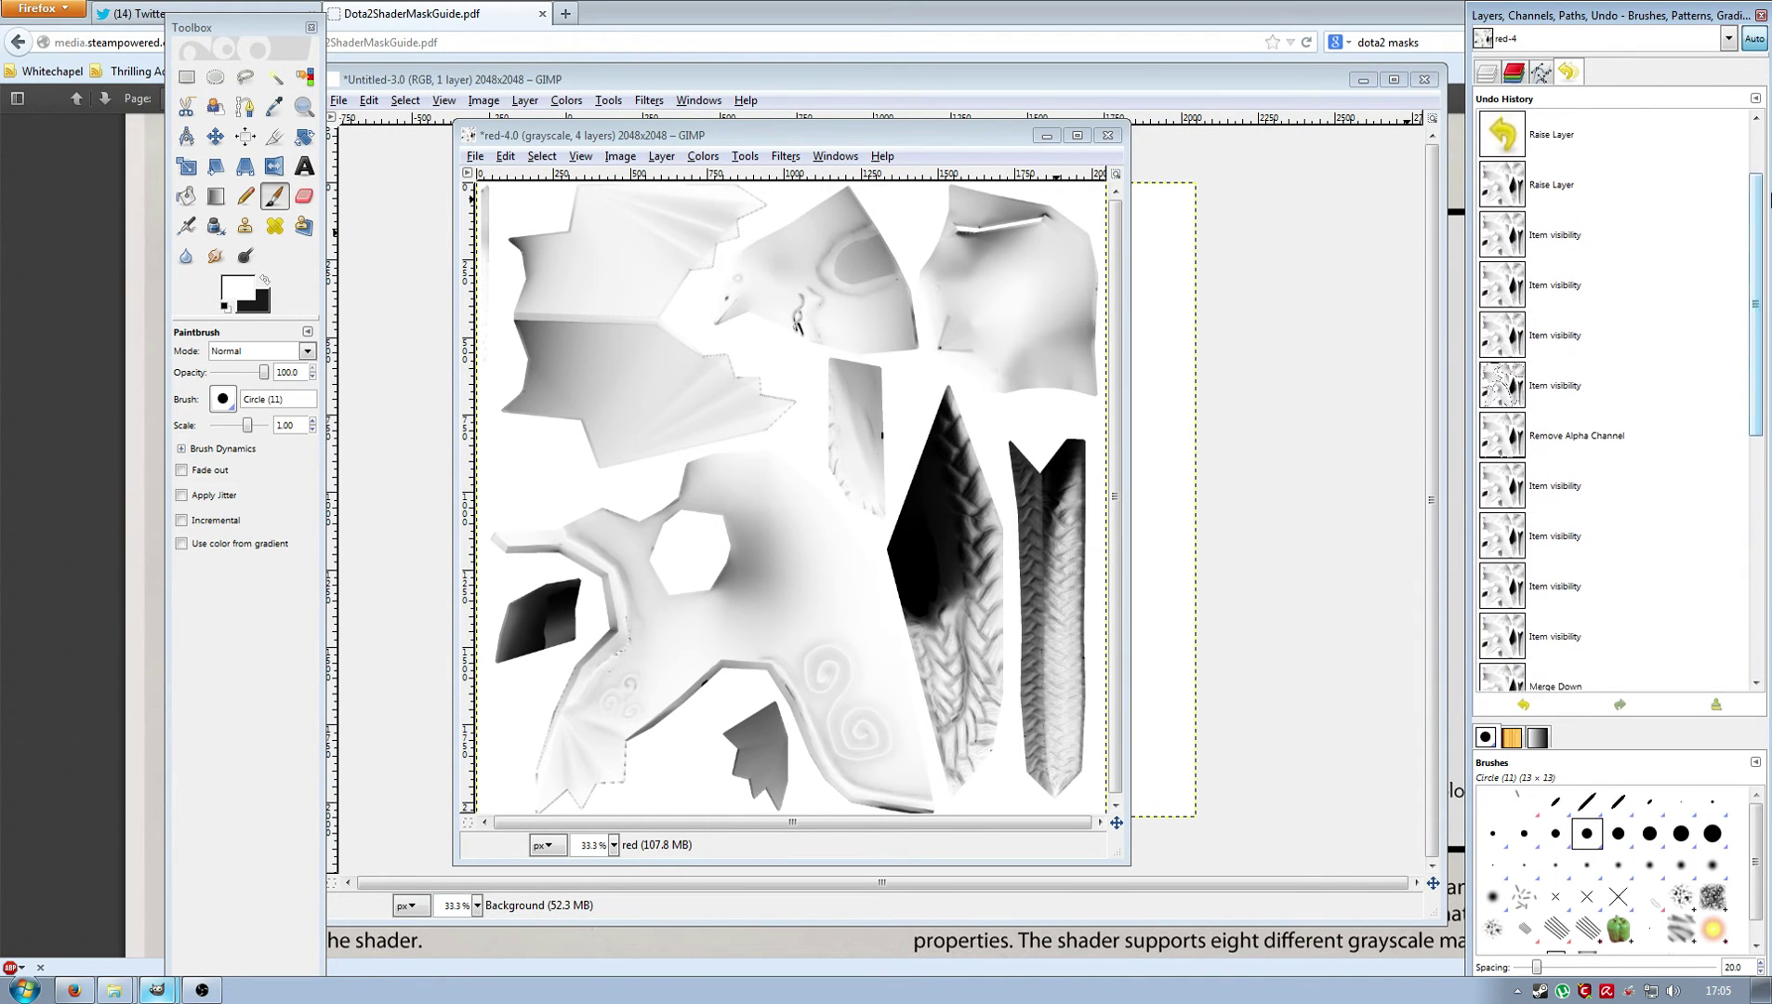
click(1541, 415)
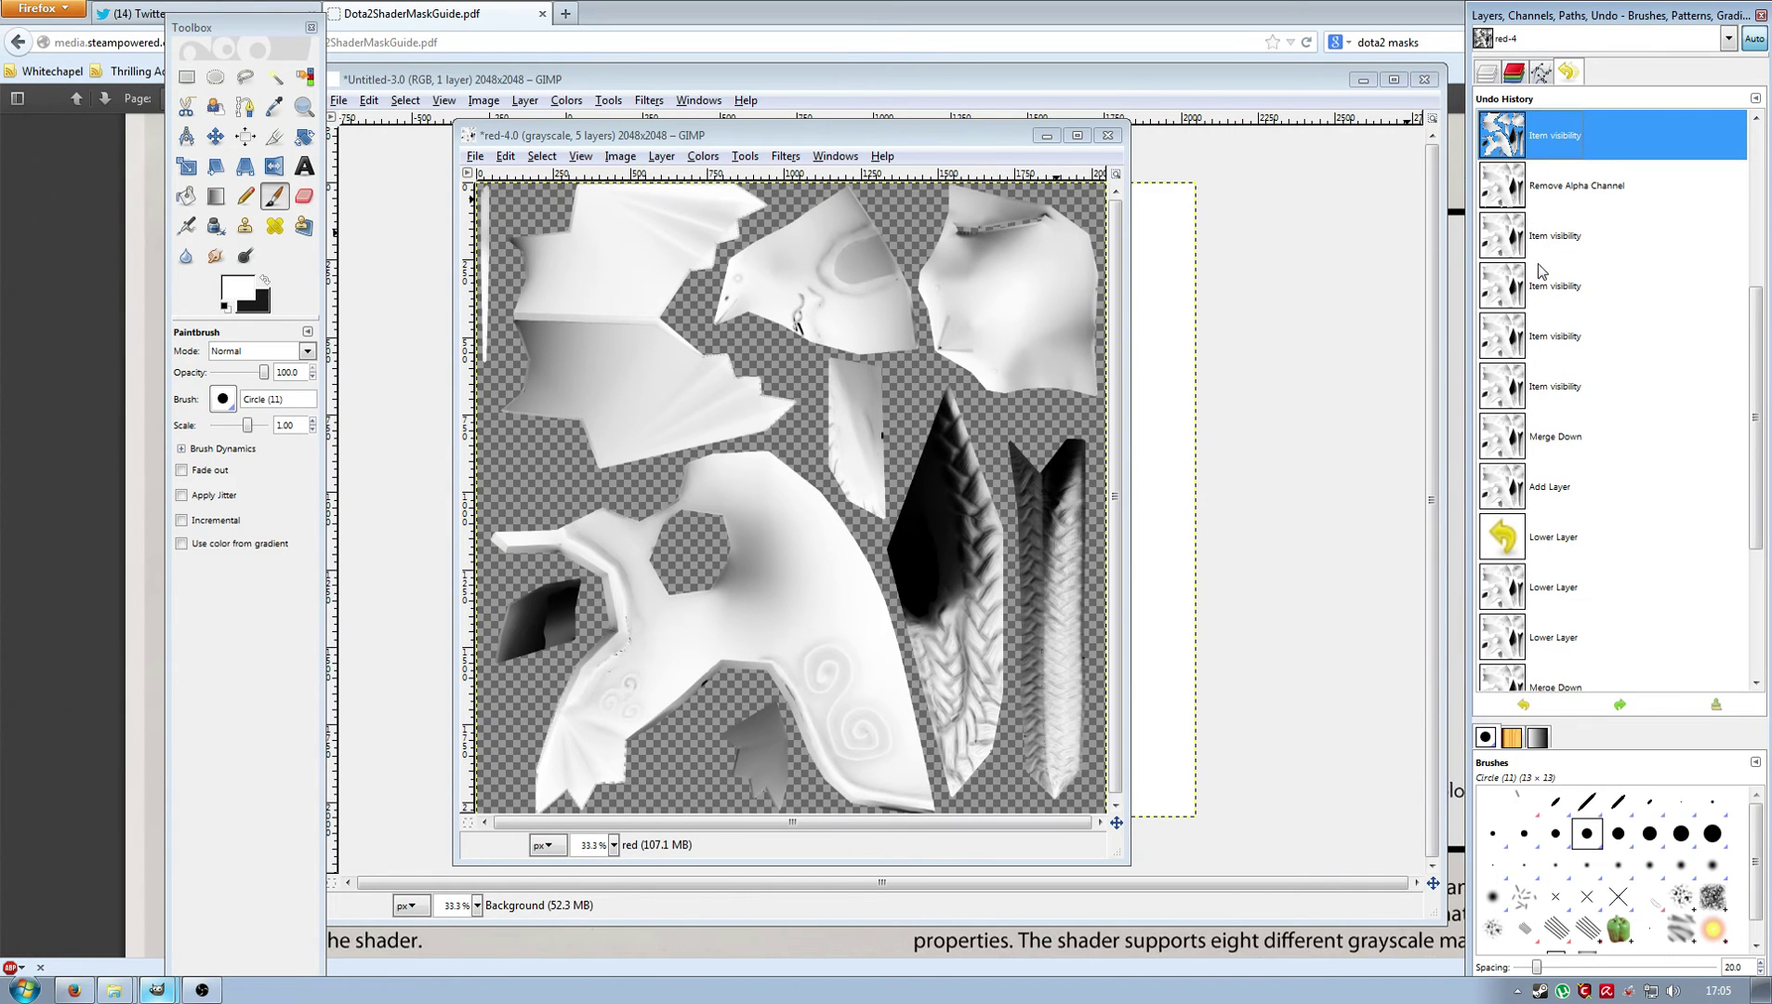
click(1488, 72)
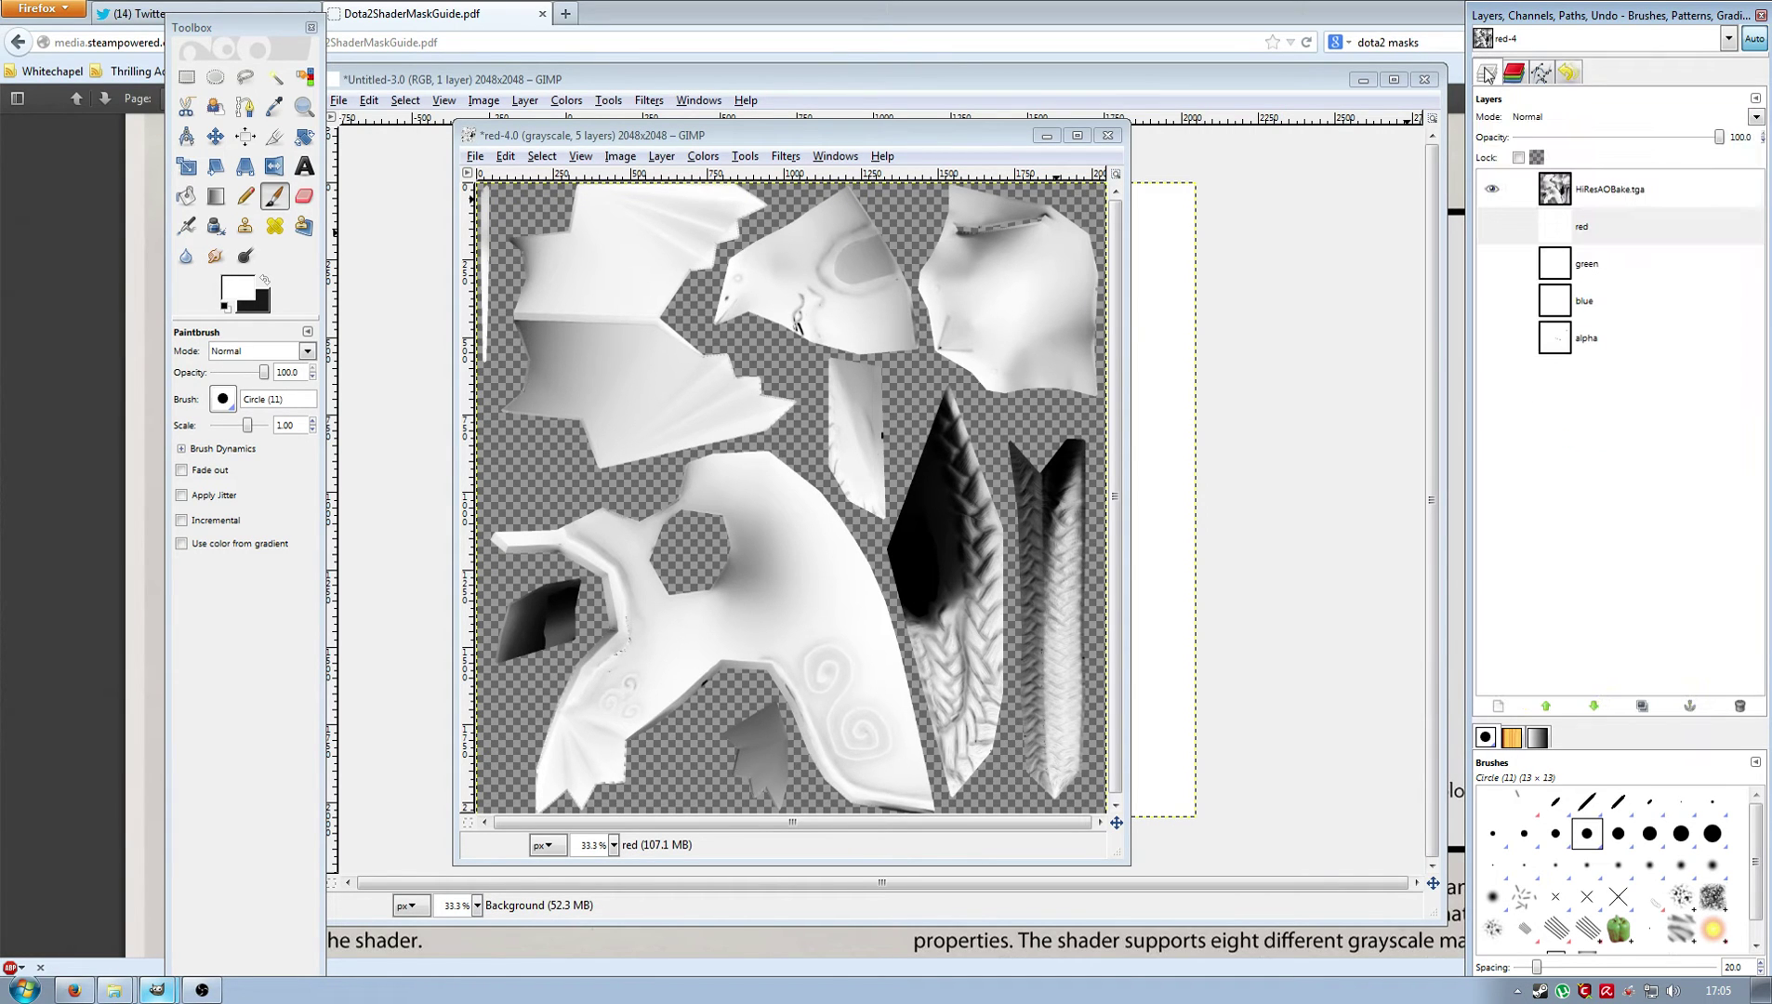
Remove the alpha channel from the HiResAOBake.tga layer.
click(1569, 197)
right_click(1590, 197)
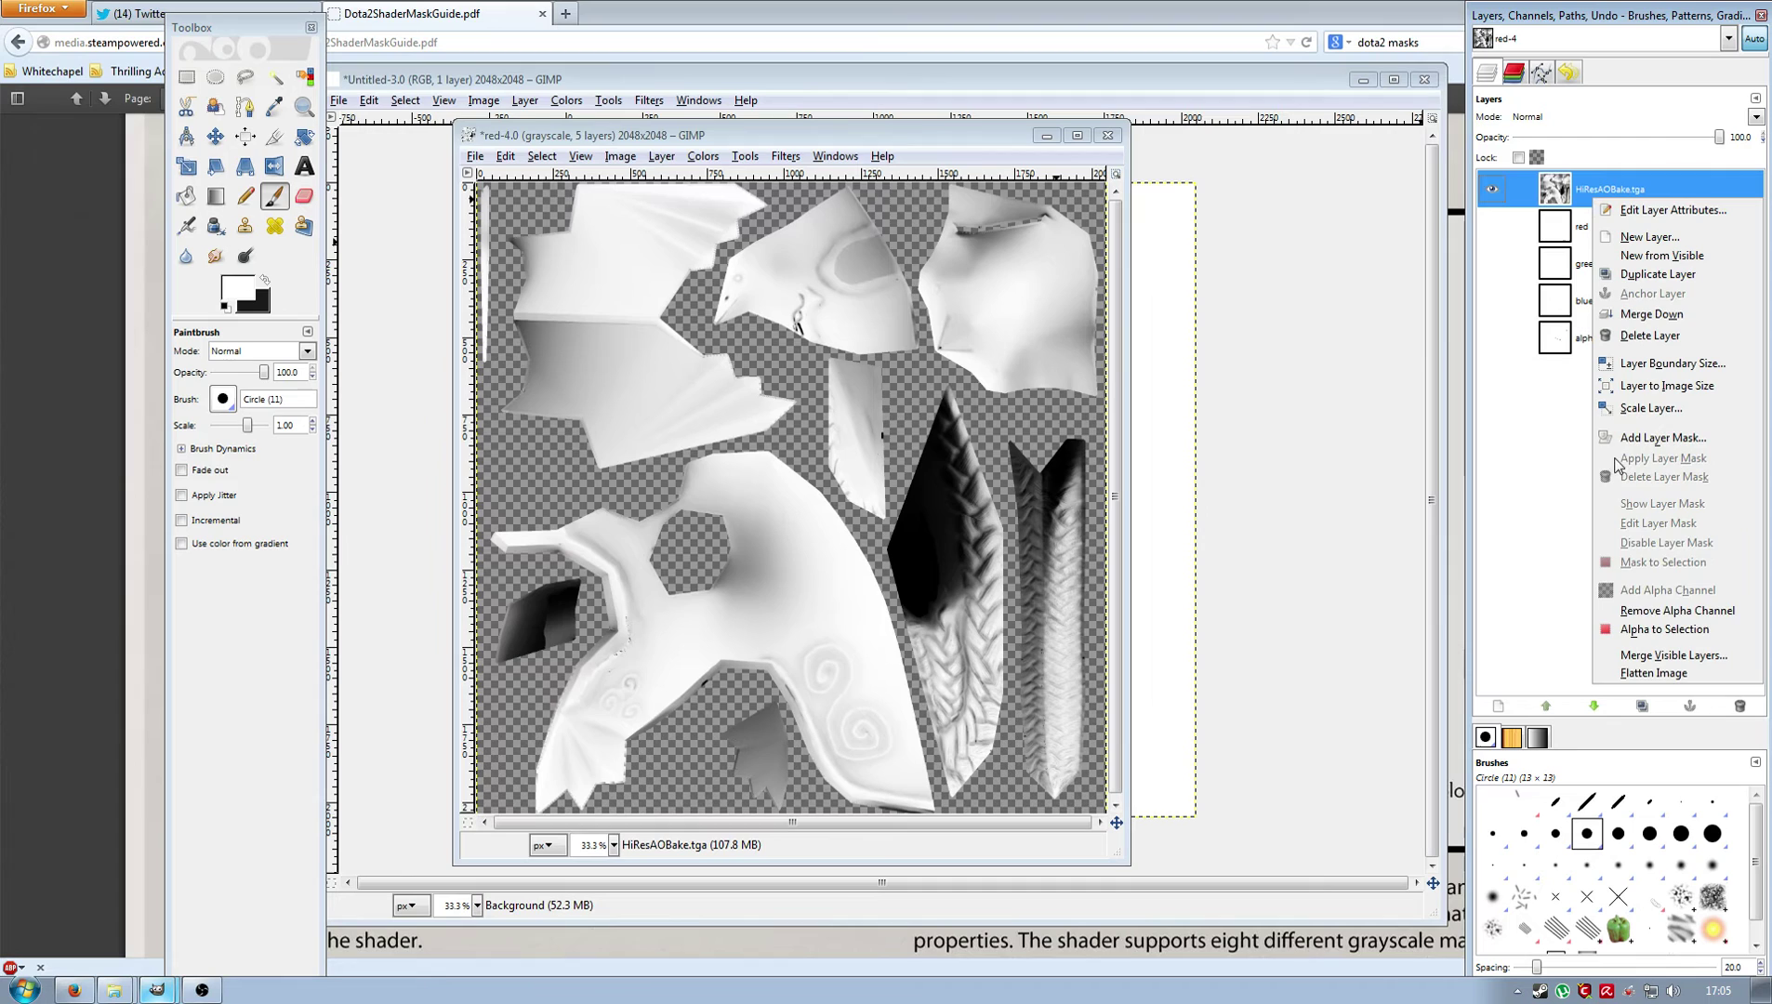
click(1624, 611)
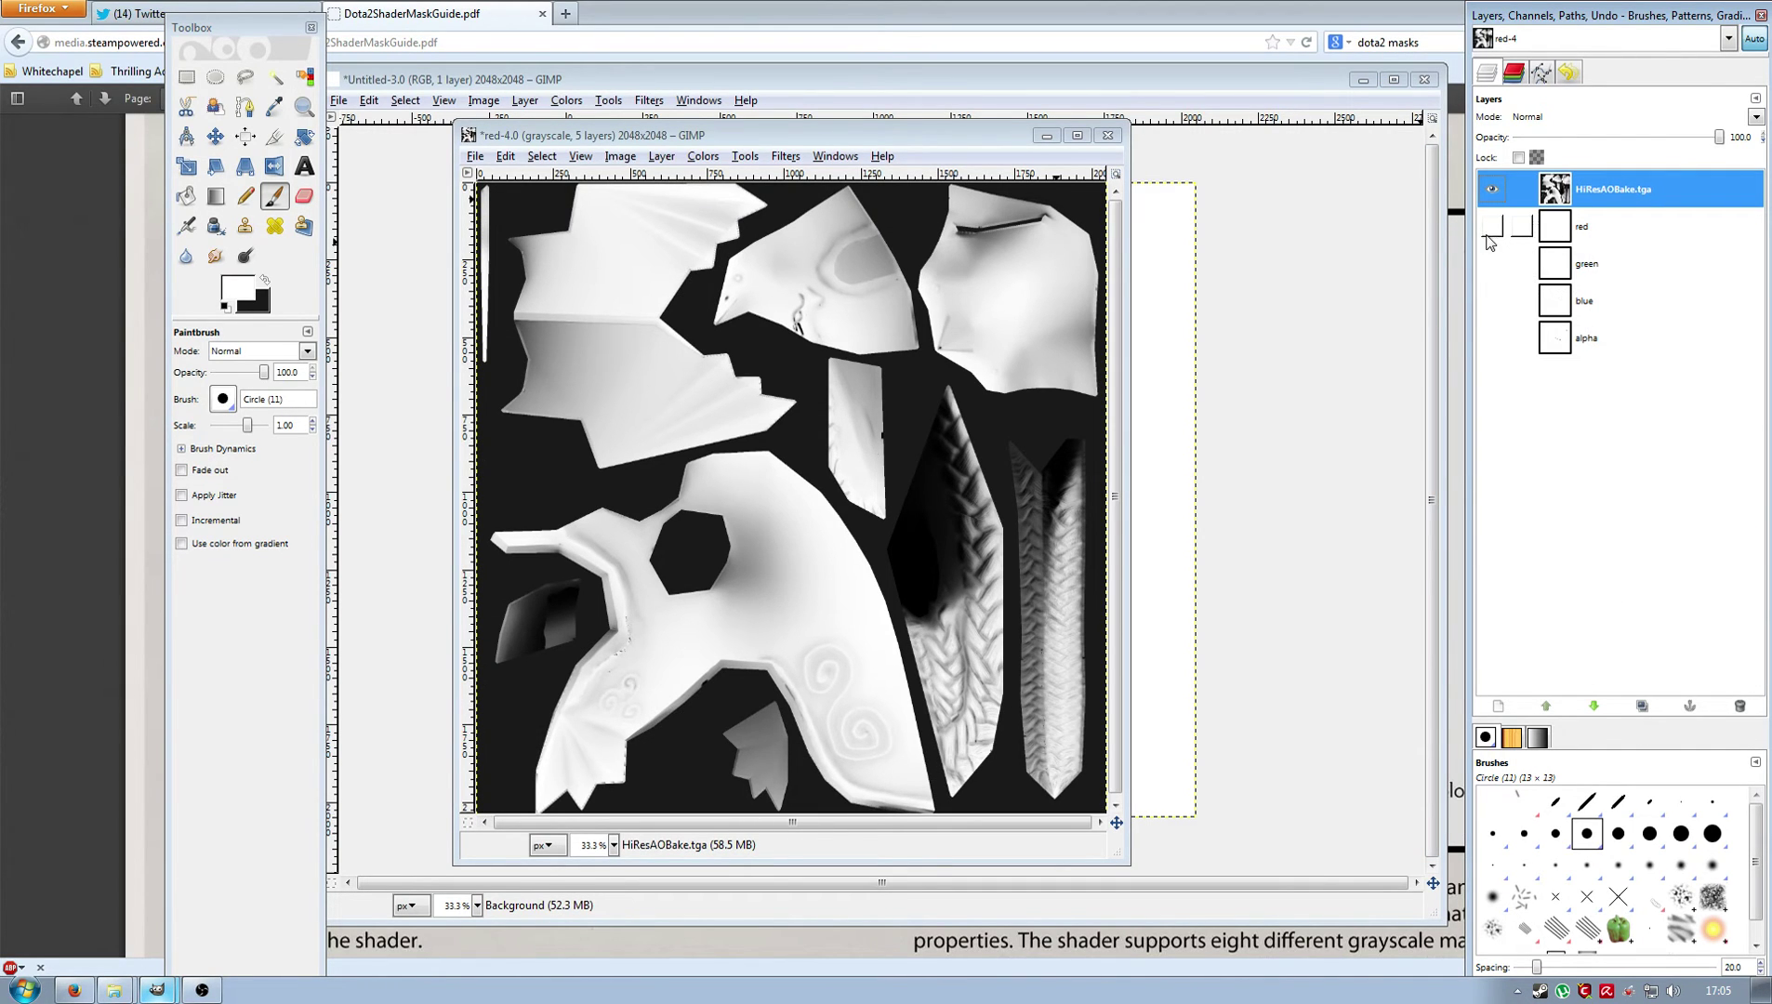
Show the red, green, blue and alpha layers, then merge HiResAOBake.tga down into red.
click(1492, 226)
click(1492, 263)
click(1492, 300)
click(1492, 338)
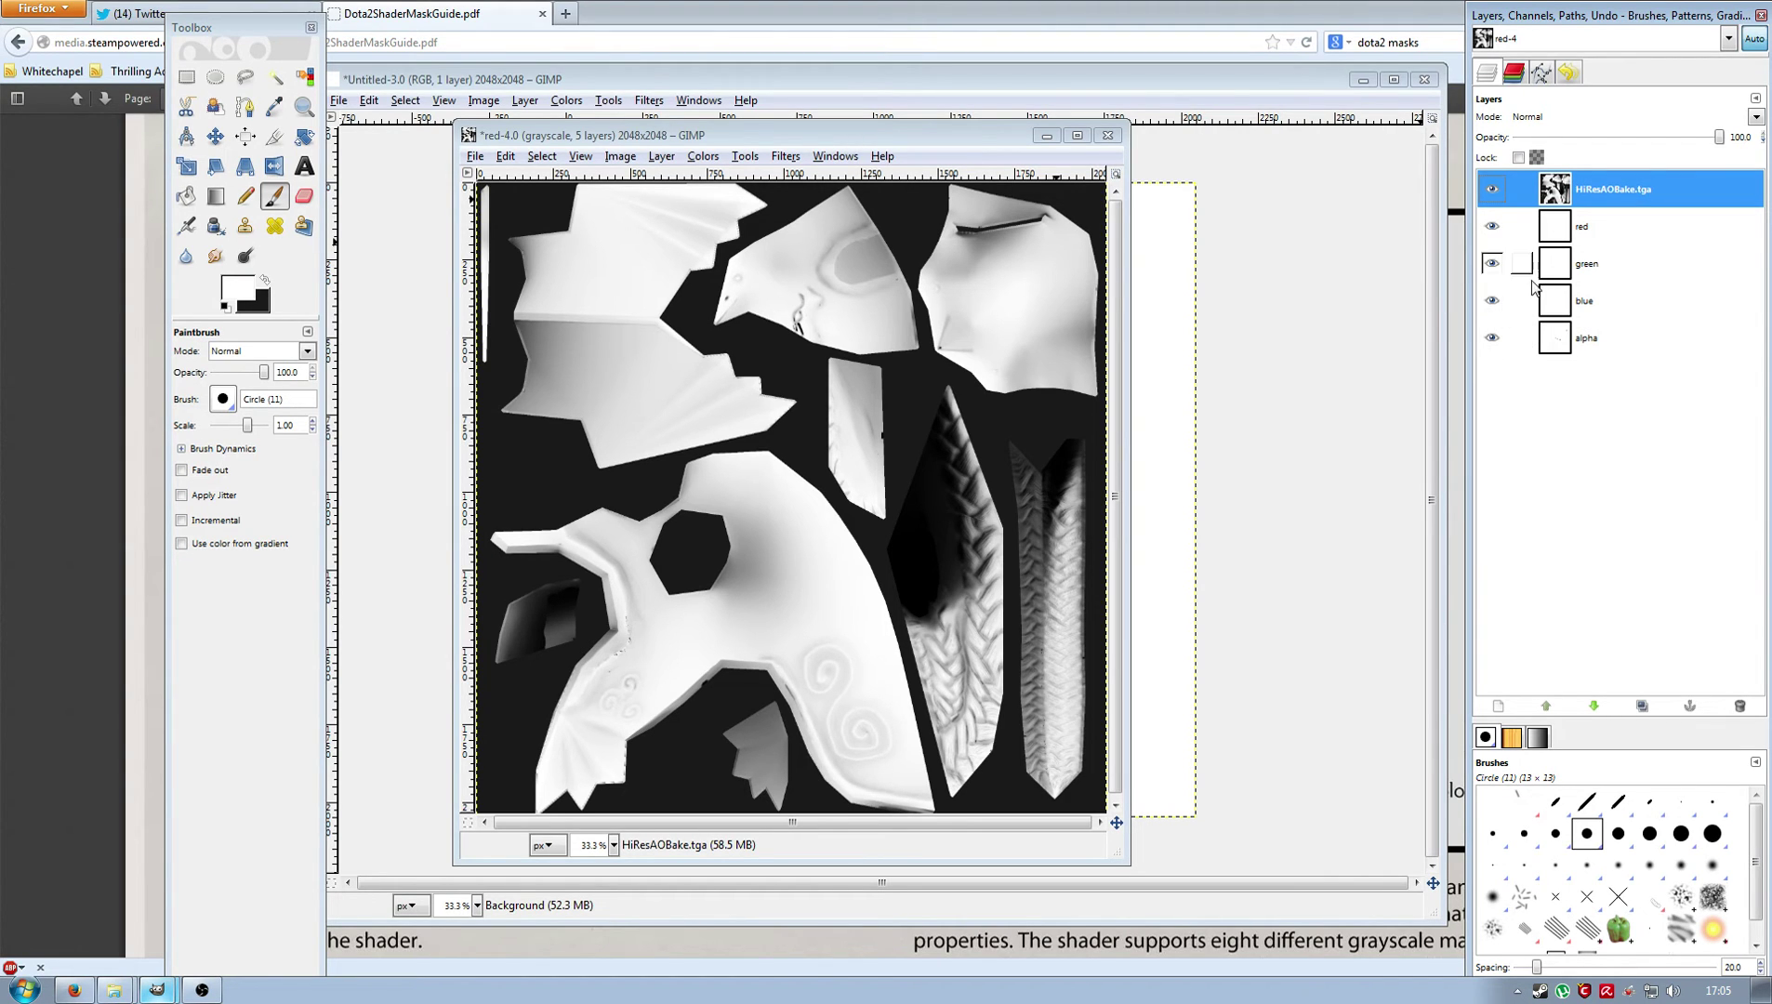
right_click(1557, 196)
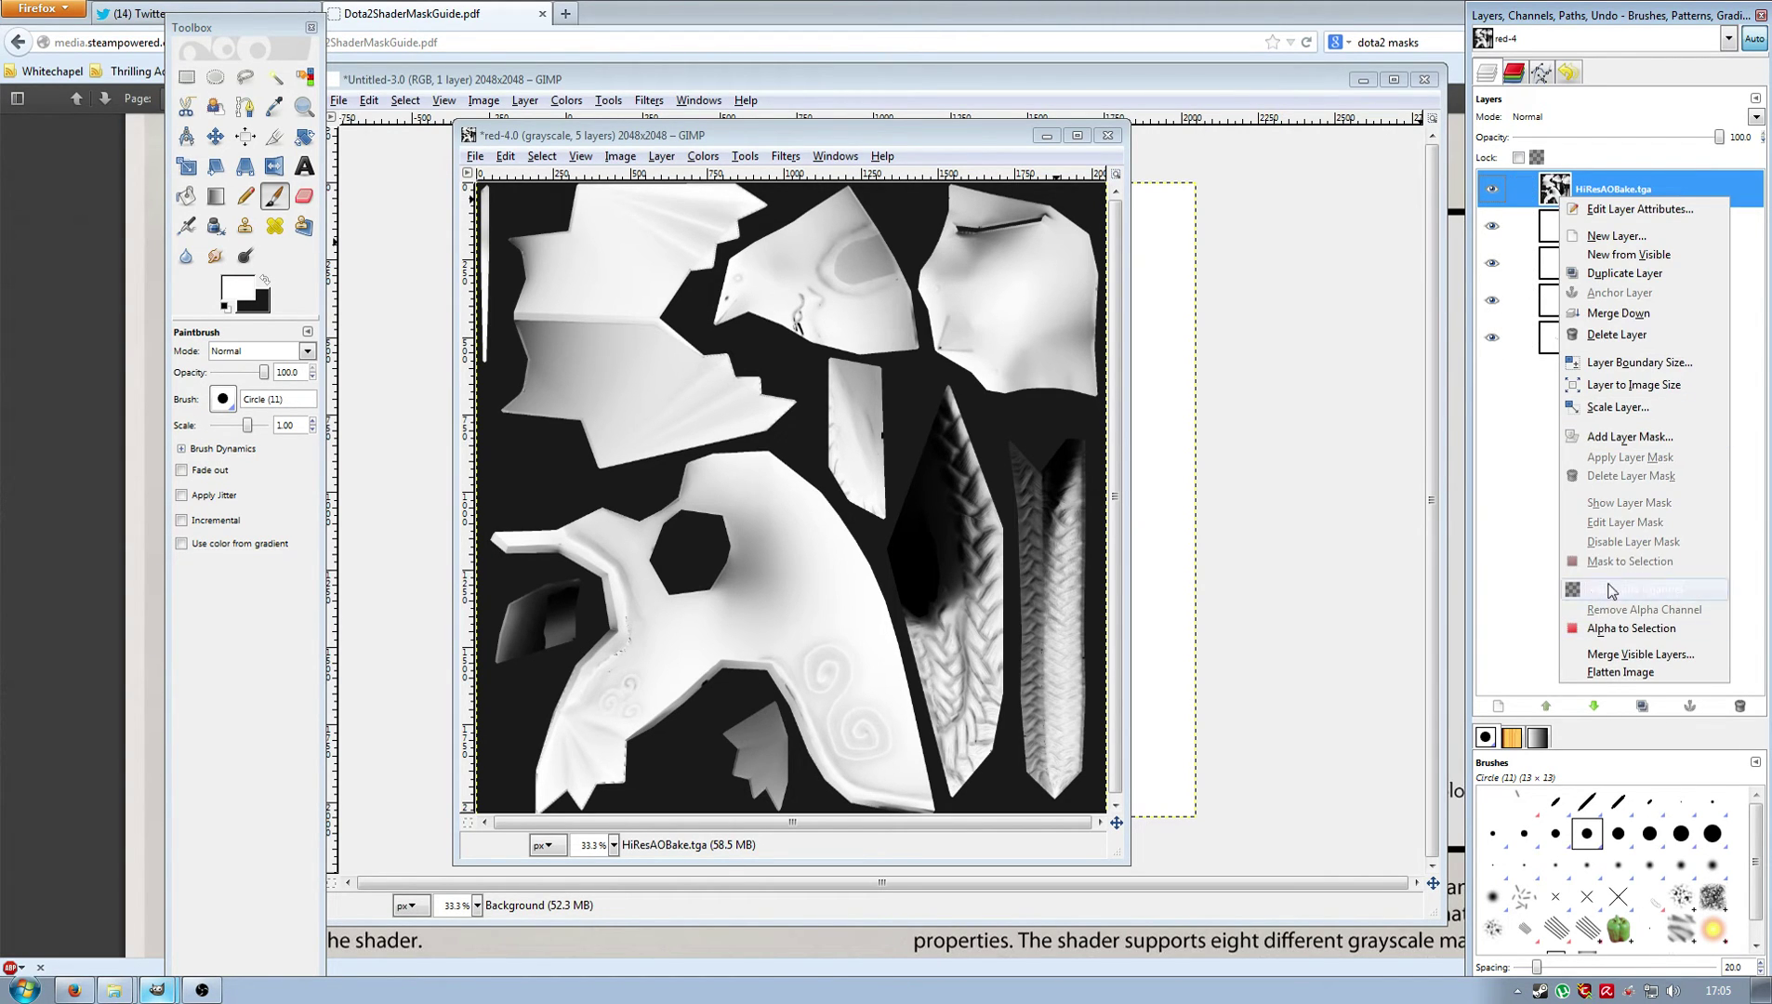
click(1658, 314)
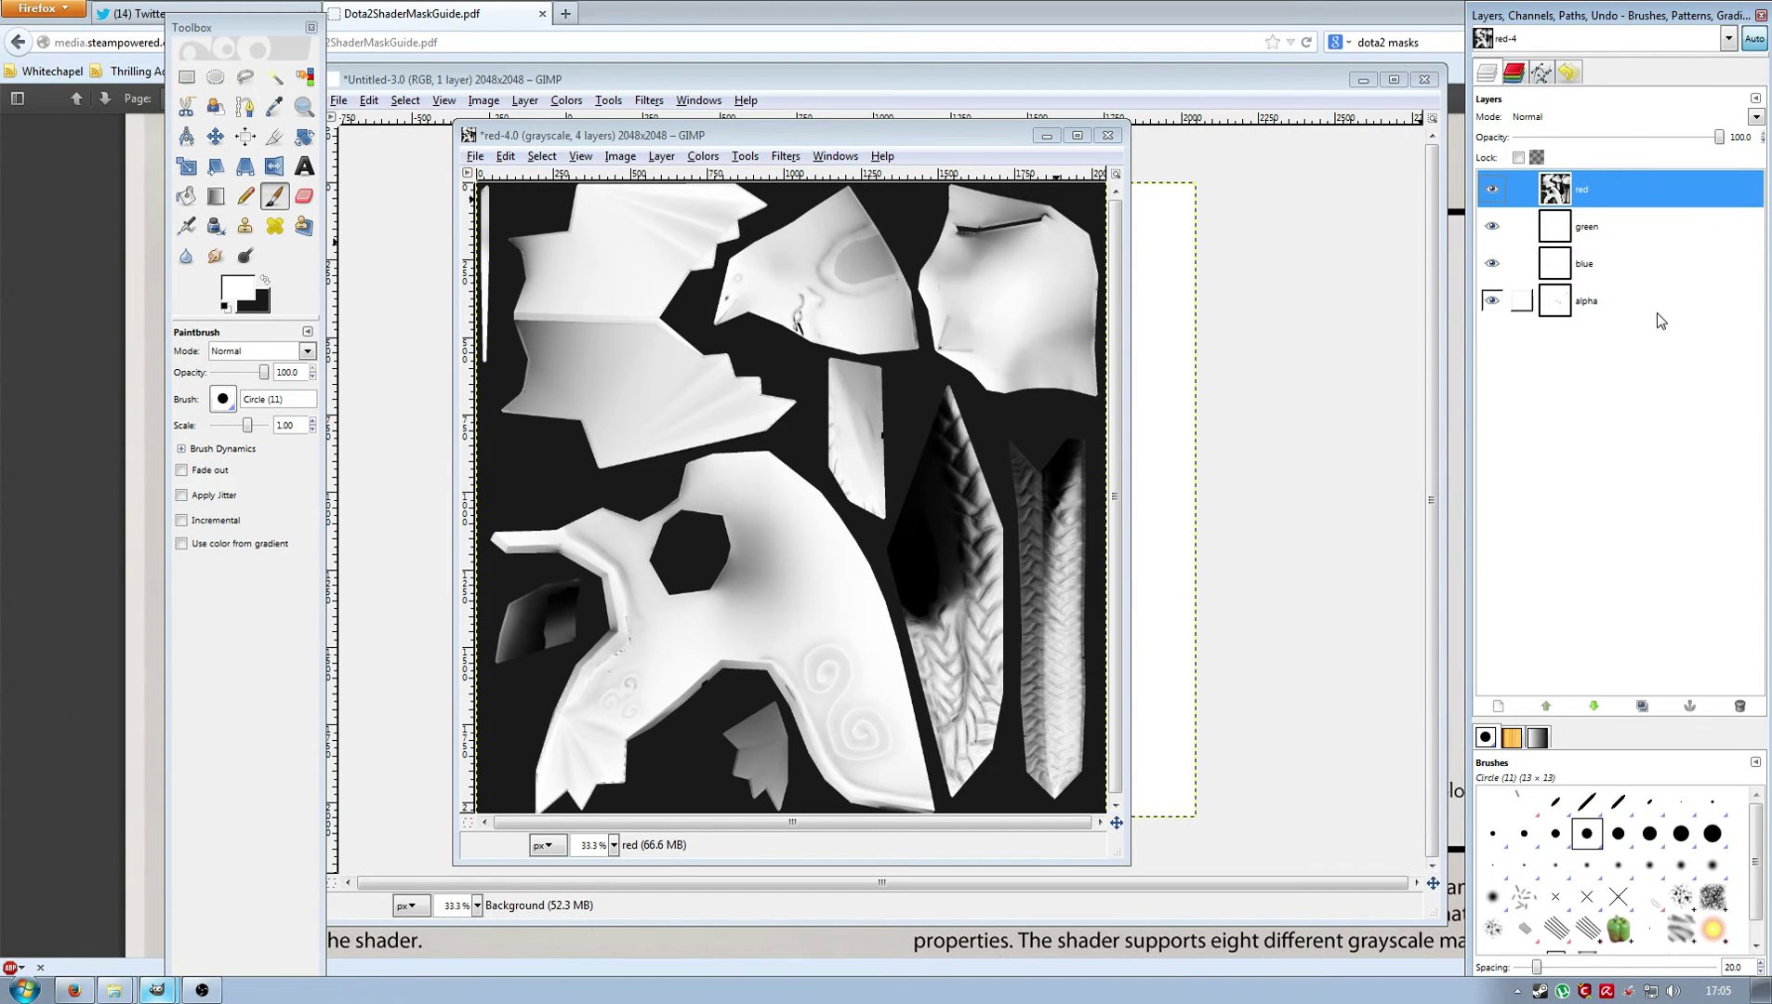
click(704, 157)
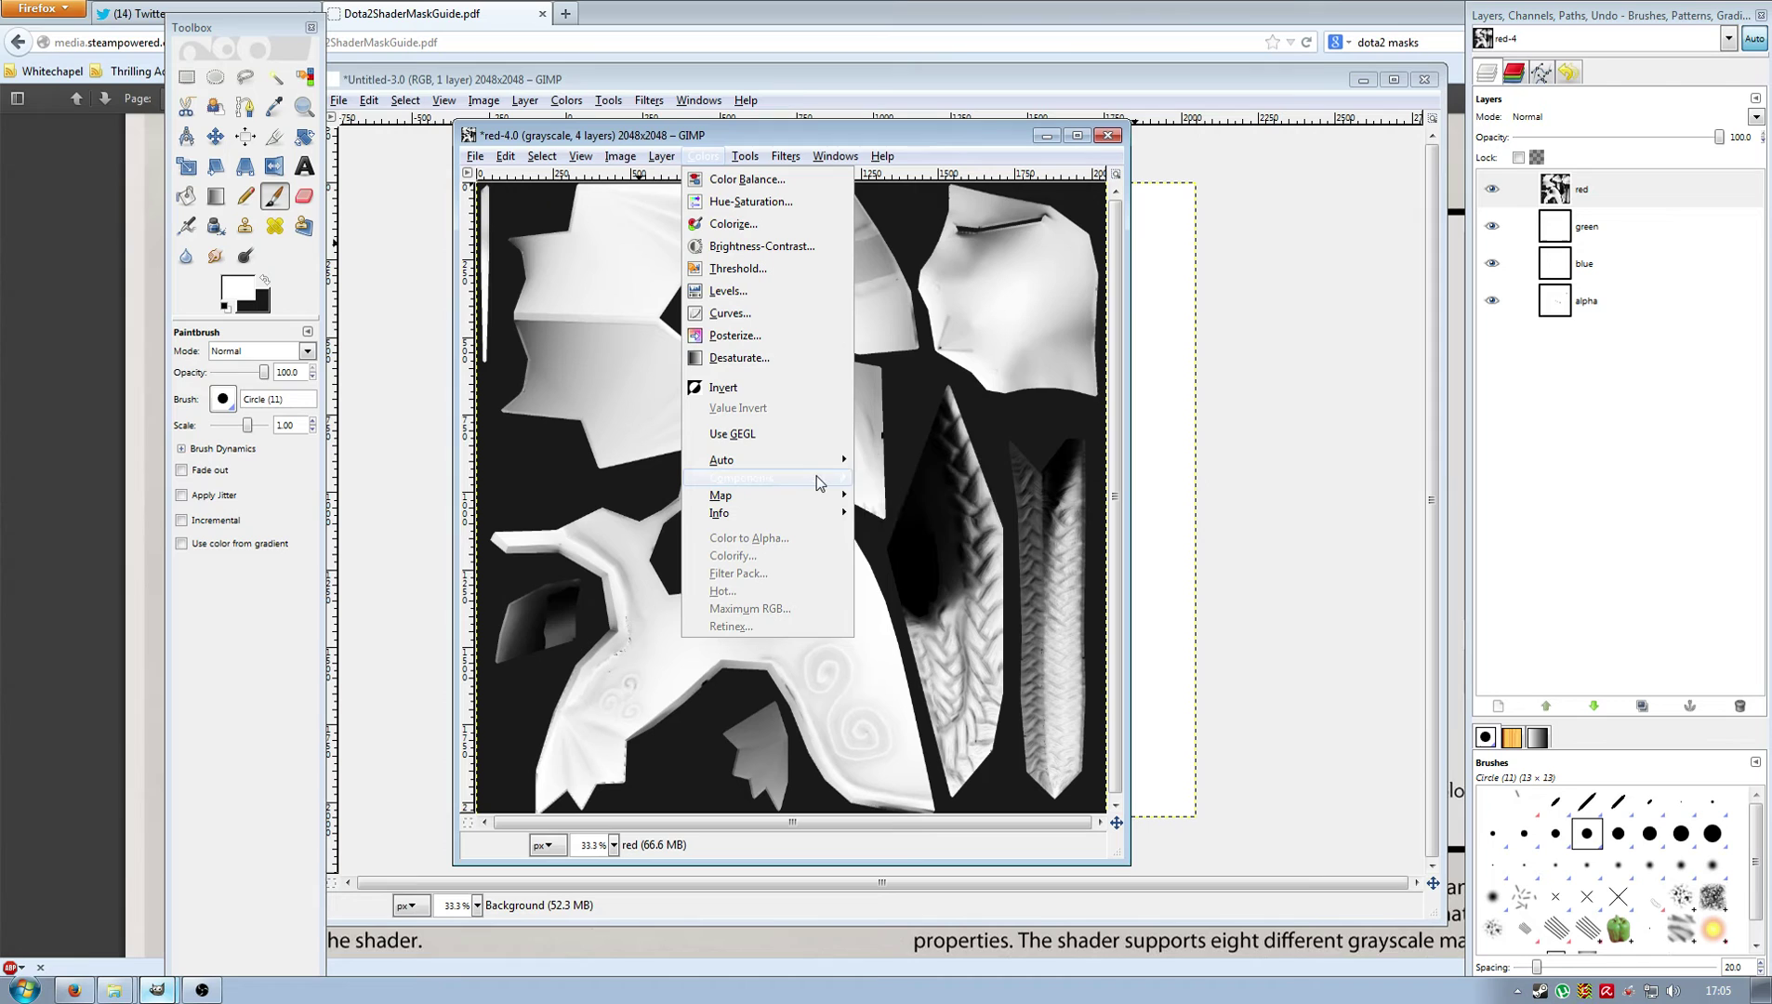
mouse_move(818, 483)
click(893, 499)
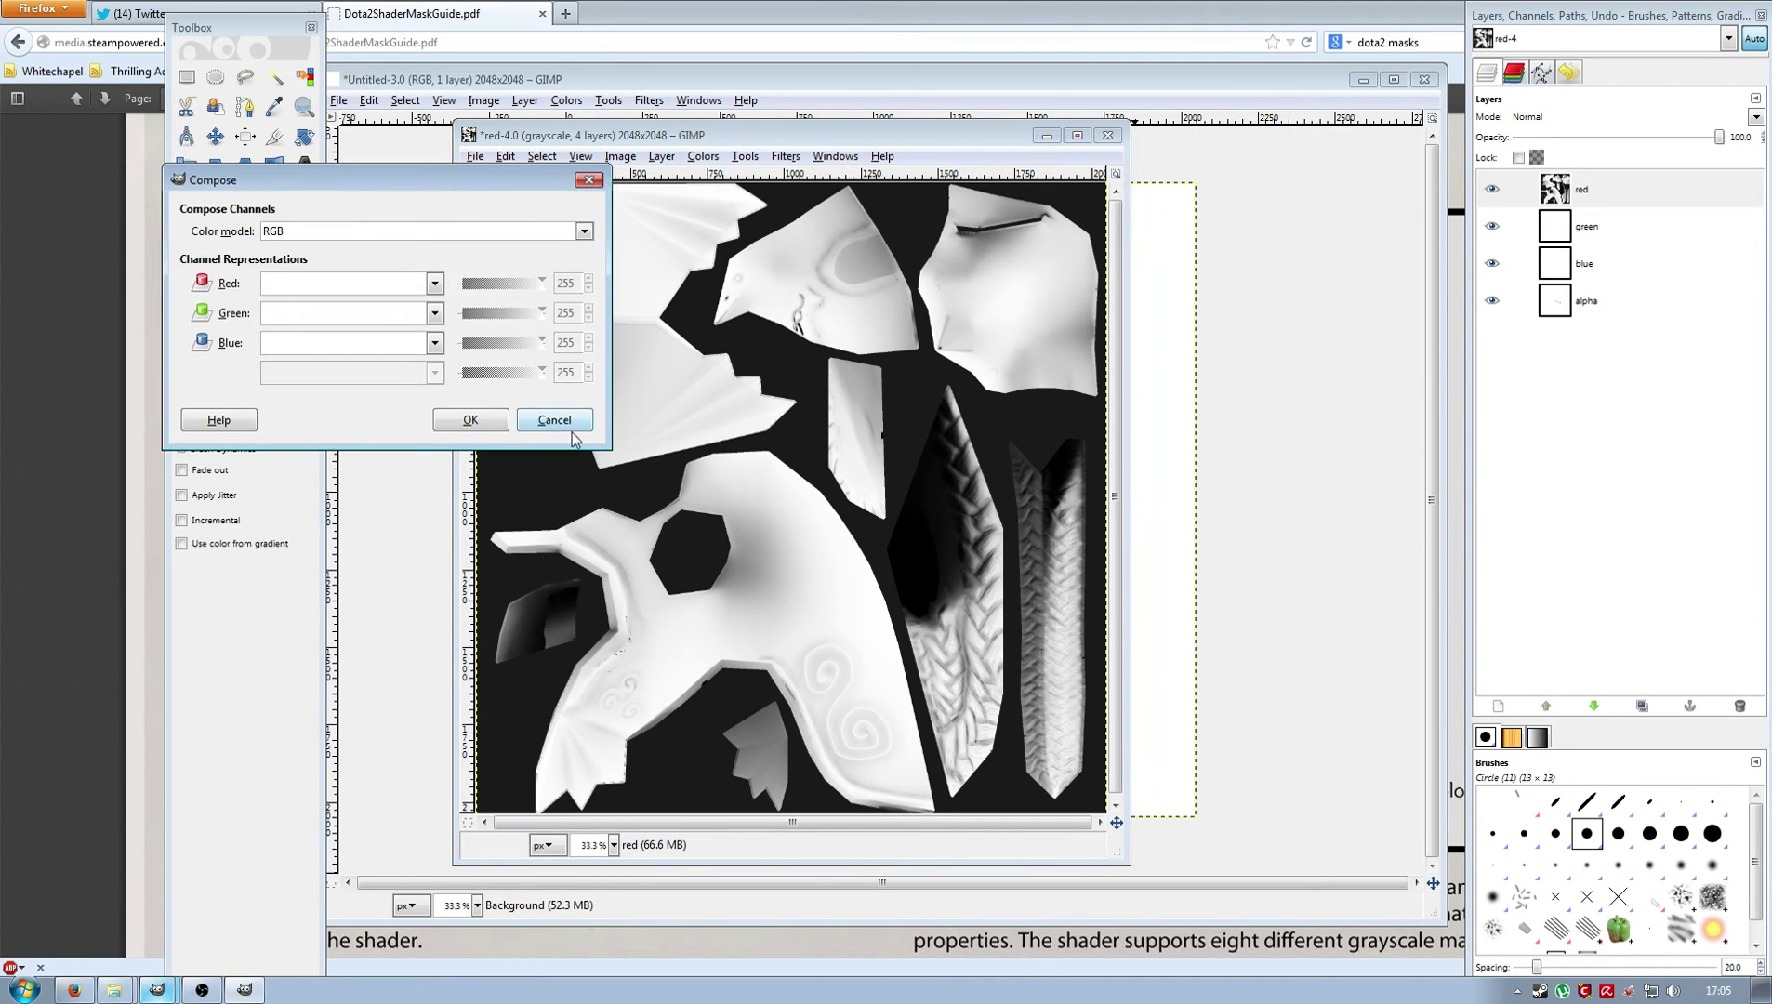
click(415, 232)
click(448, 245)
click(435, 284)
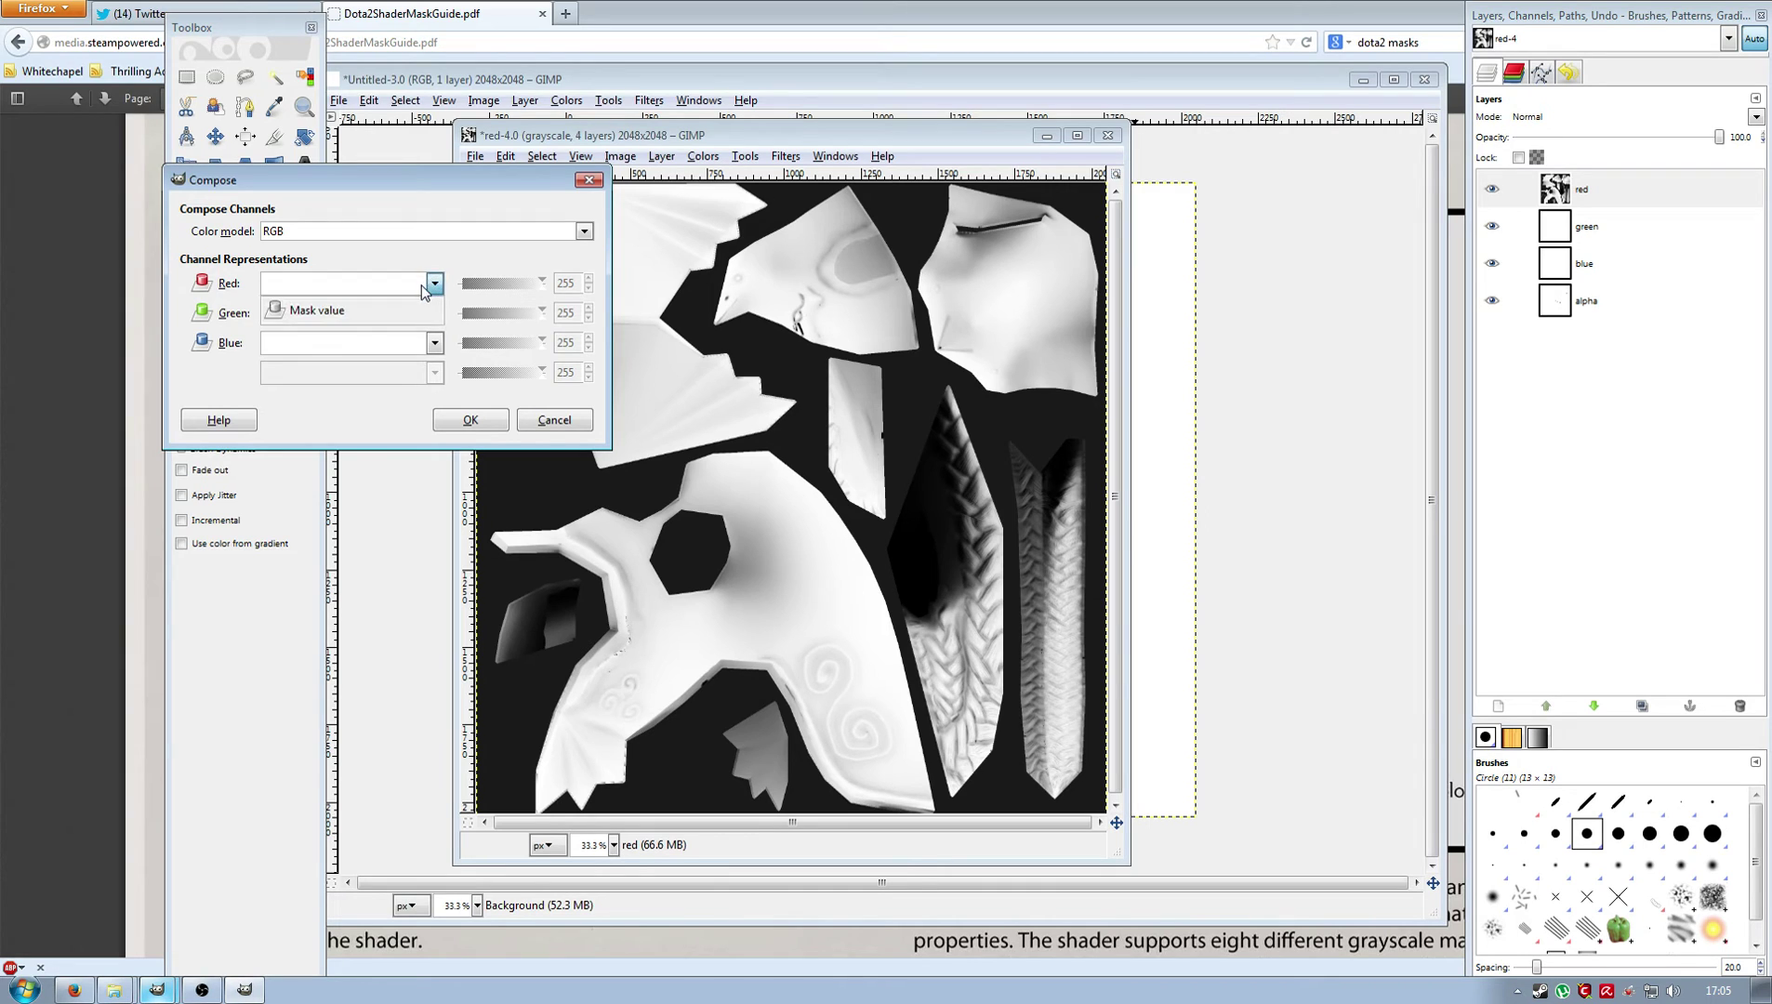
click(428, 279)
click(553, 421)
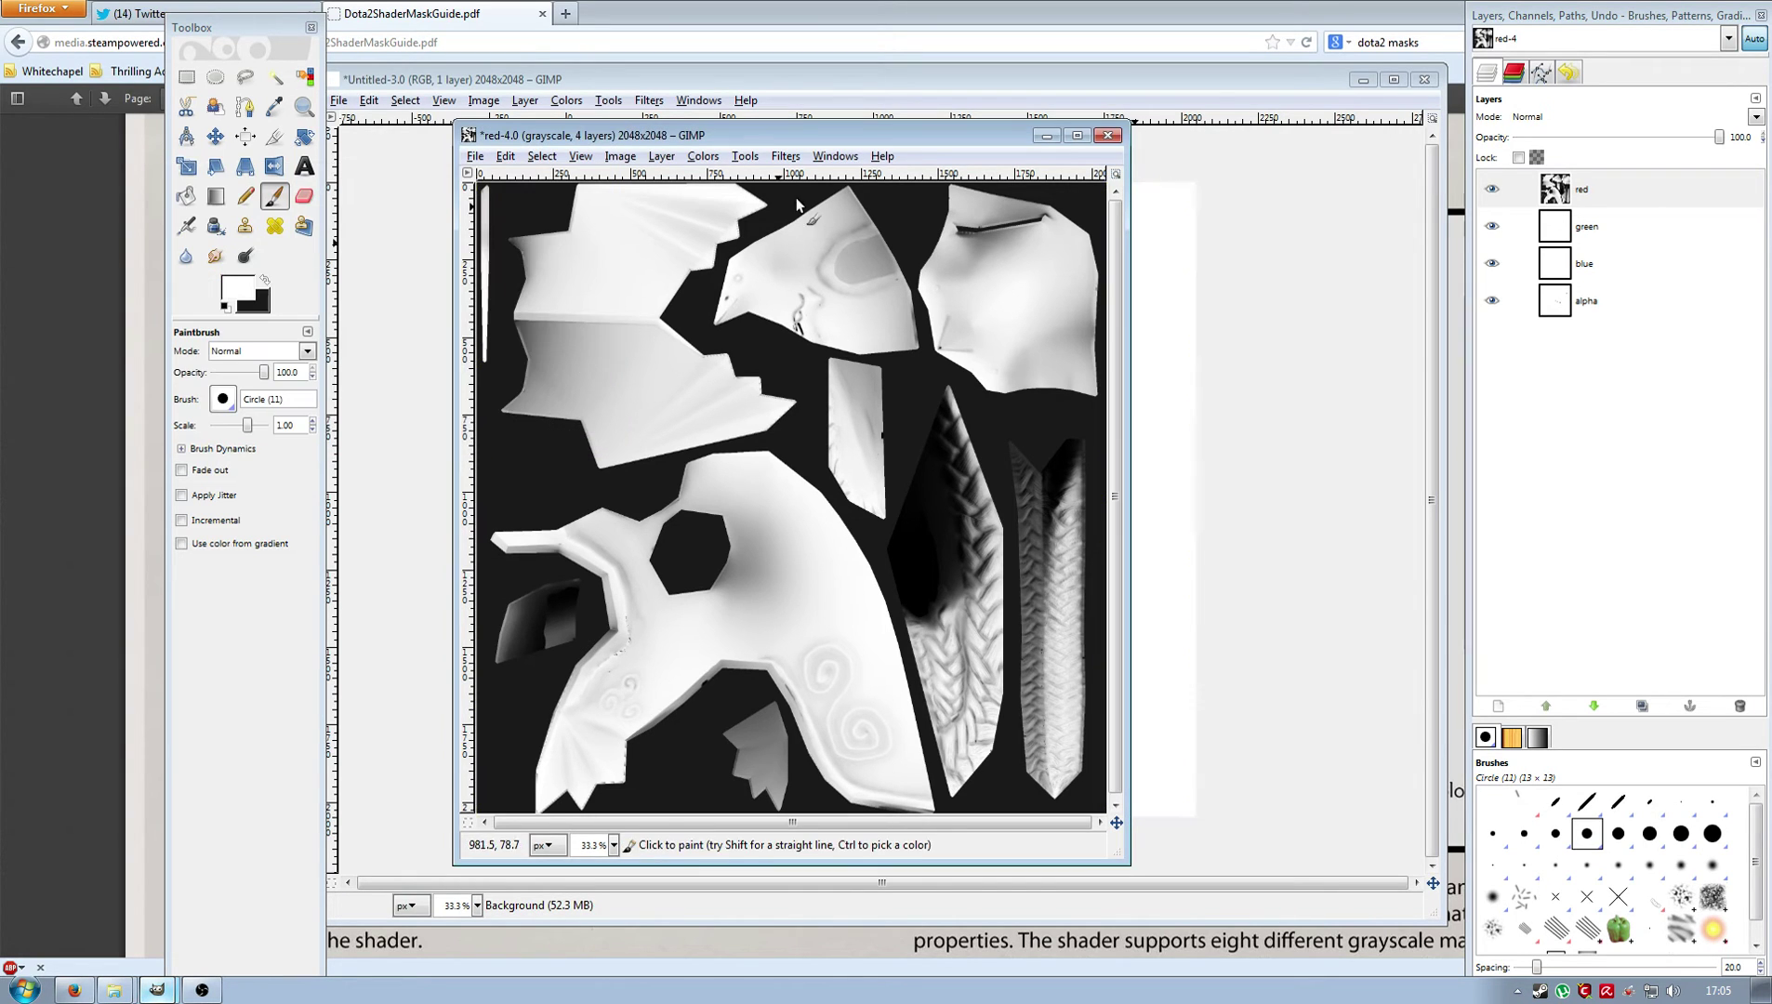
right_click(1556, 196)
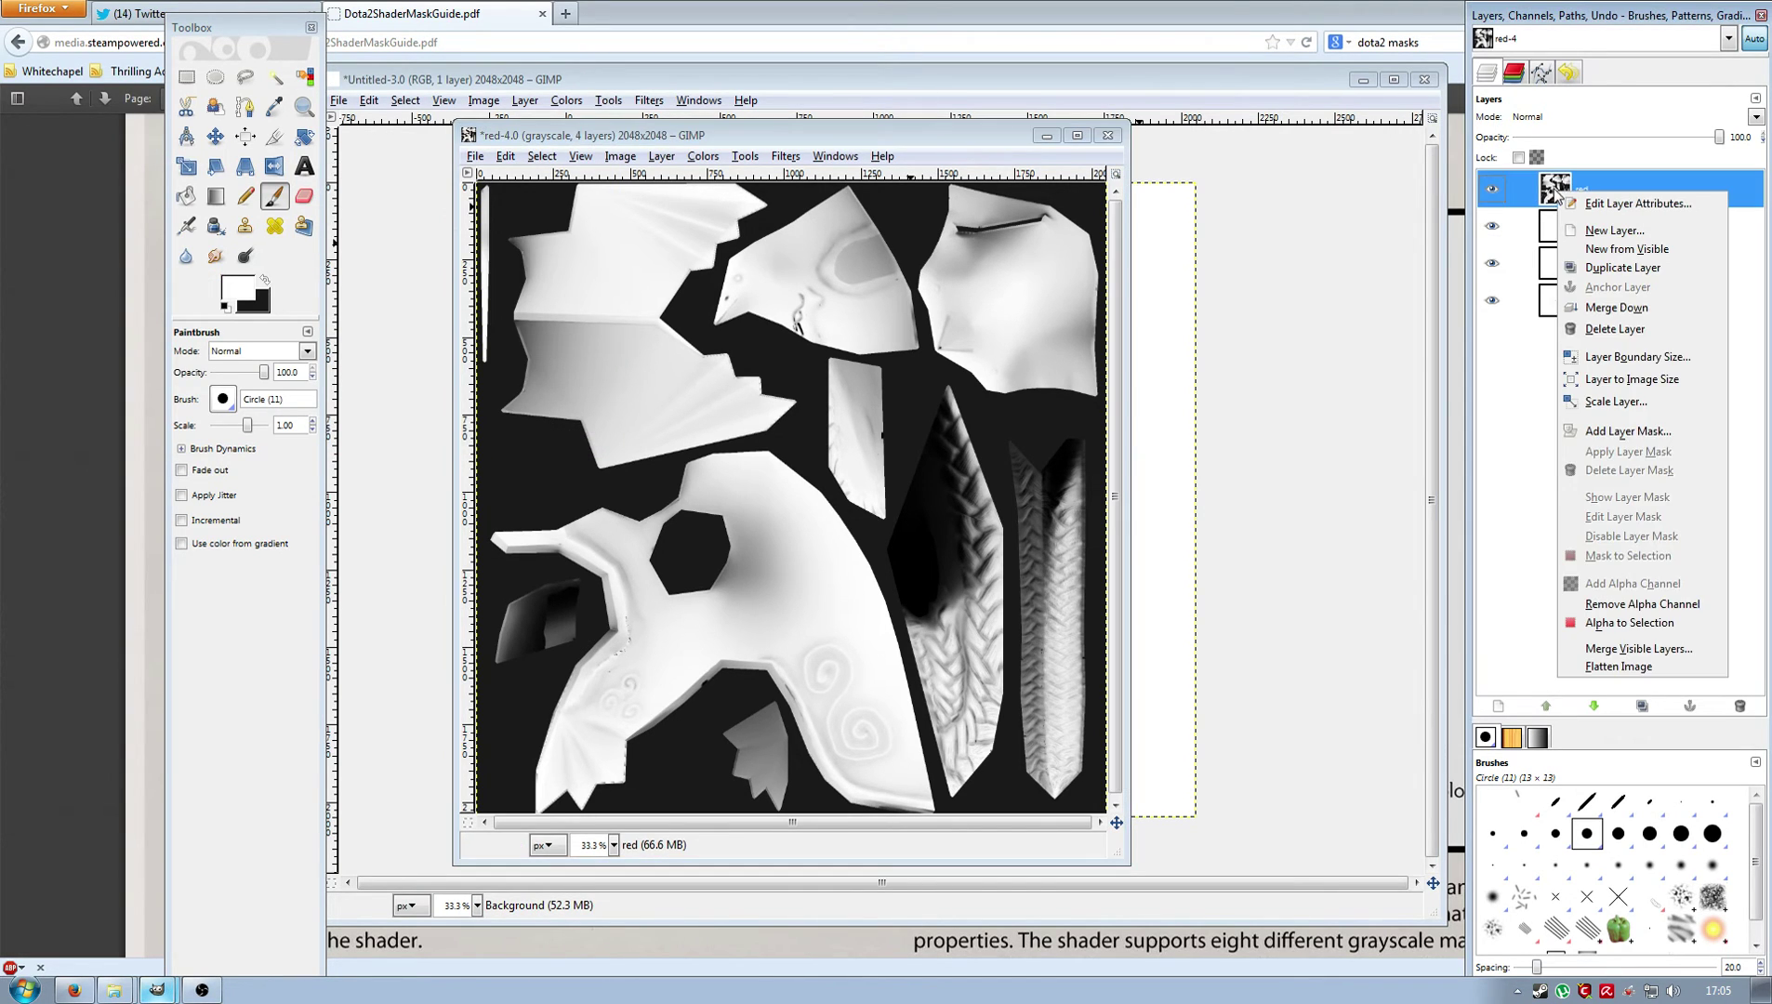
click(1499, 399)
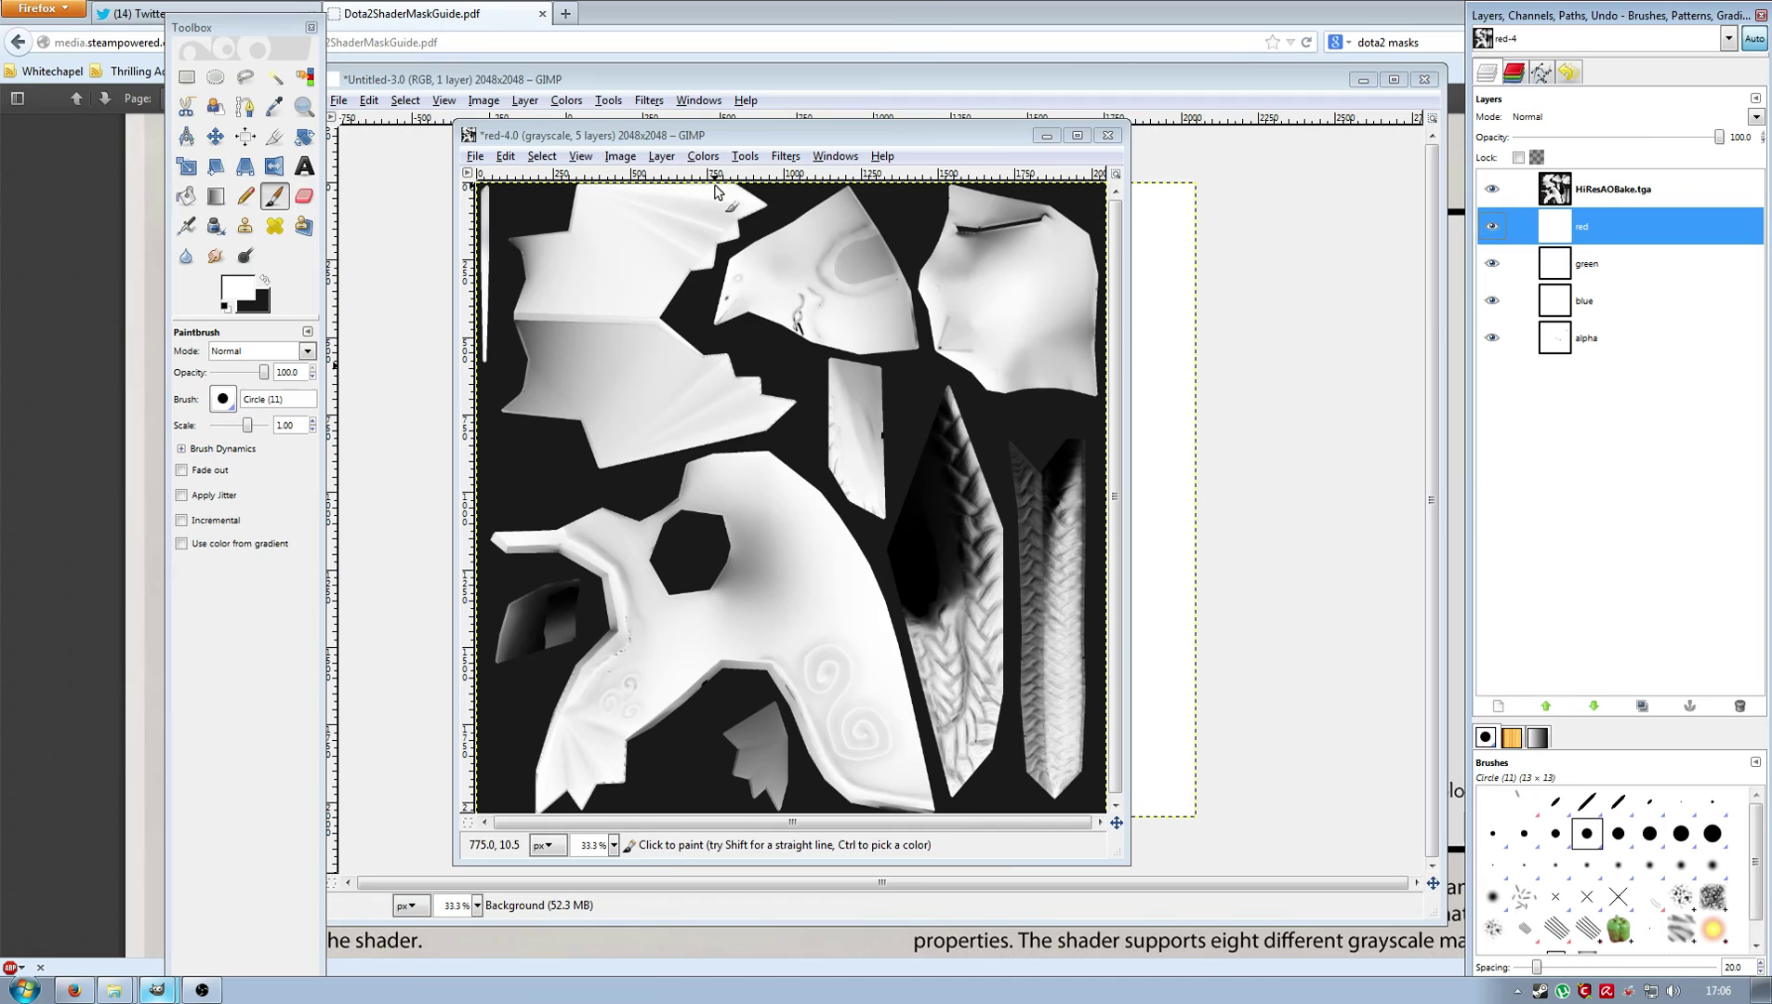
Check the channel assignments in Colors > Components > Compose, then close it without composing.
click(704, 156)
mouse_move(778, 488)
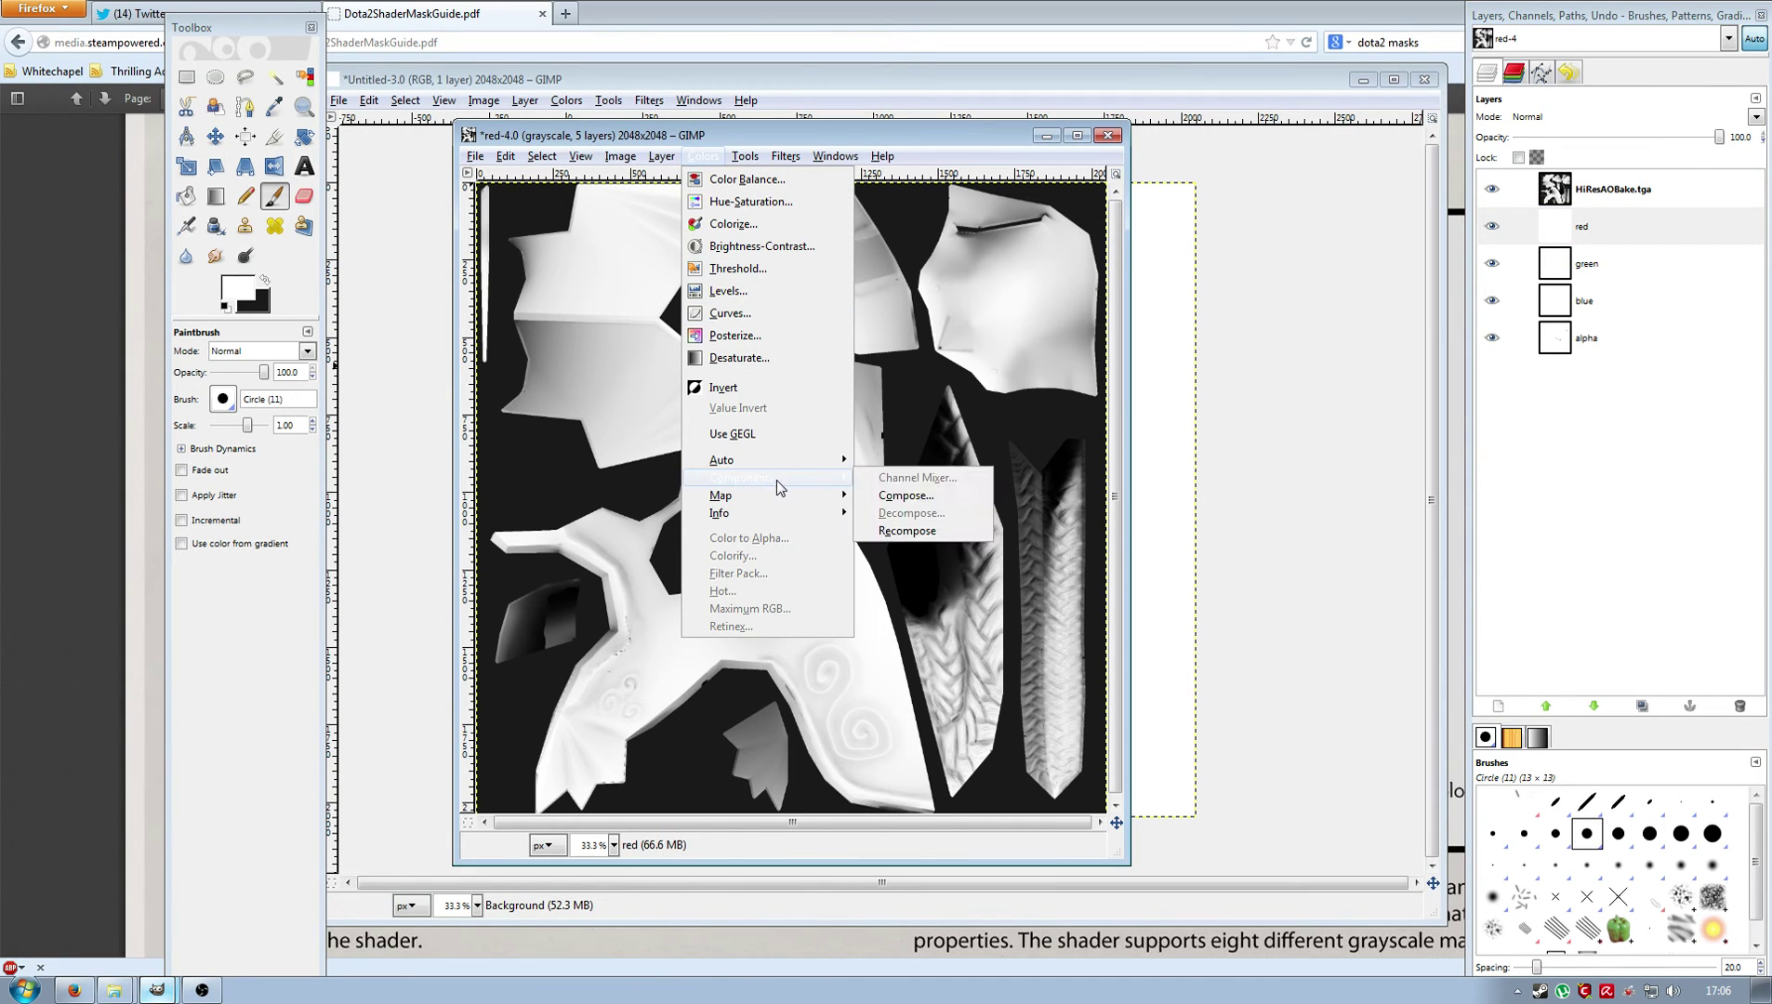
click(921, 494)
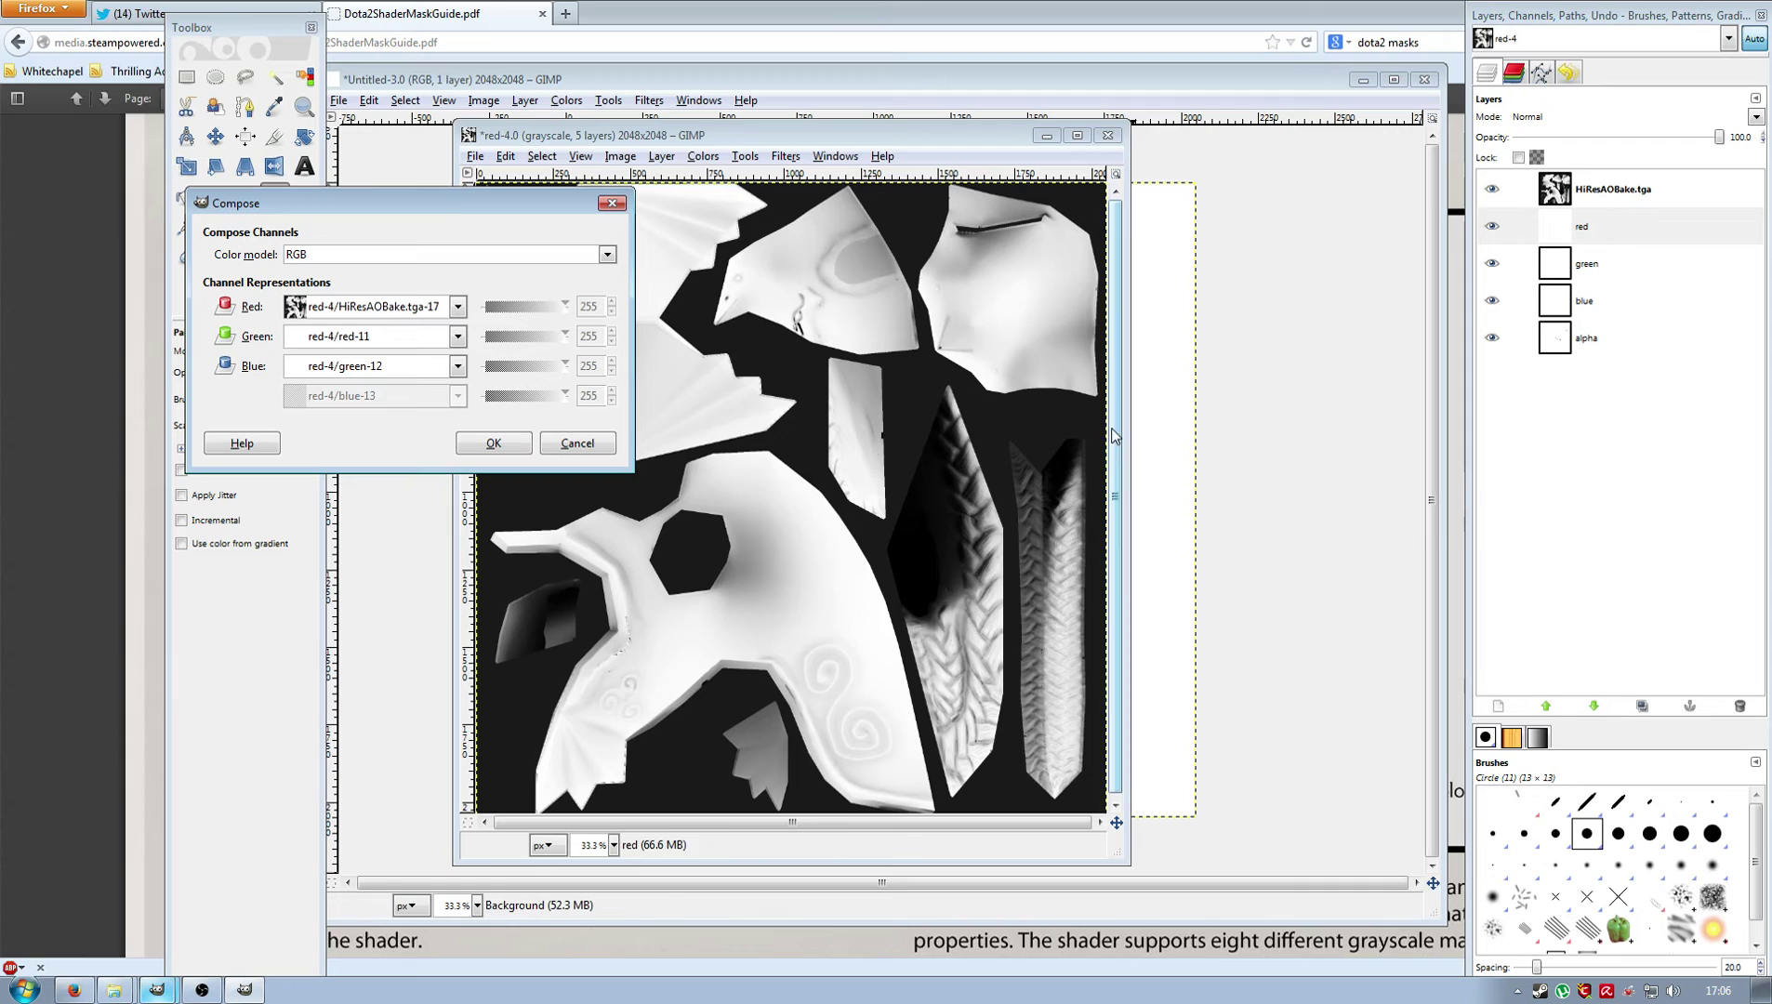
click(576, 444)
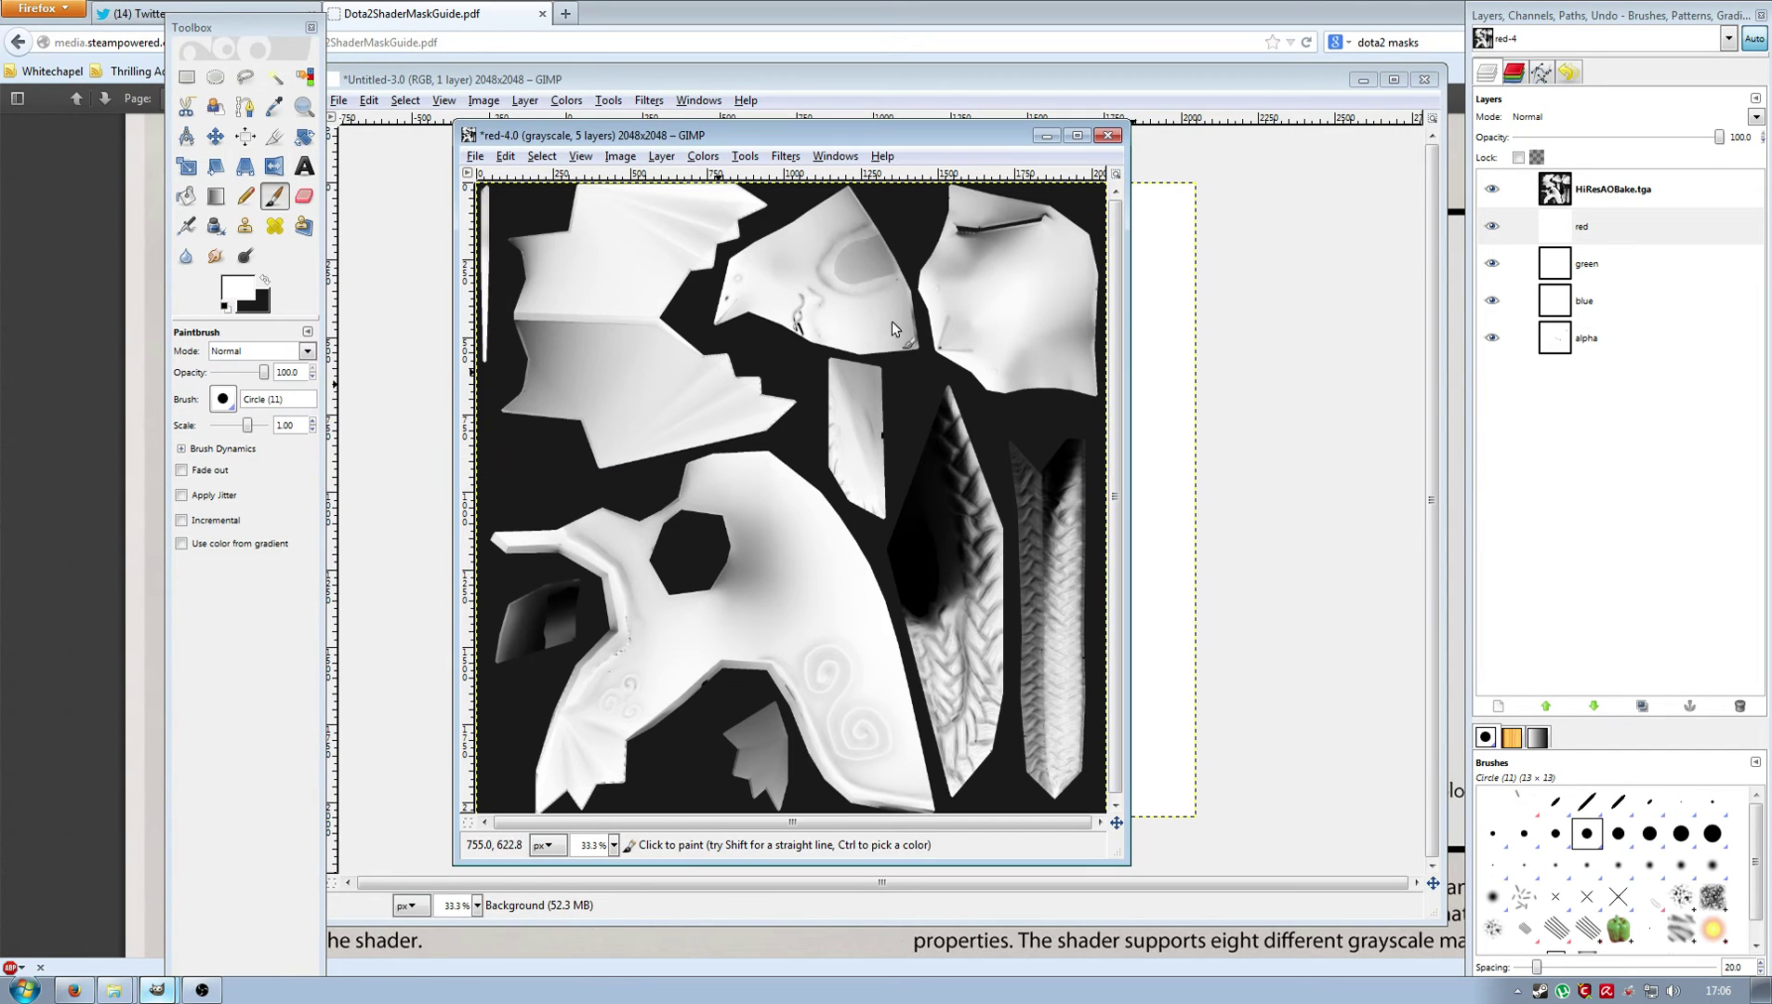
Delete the empty red layer, then review the Compose channels and cancel.
click(1739, 707)
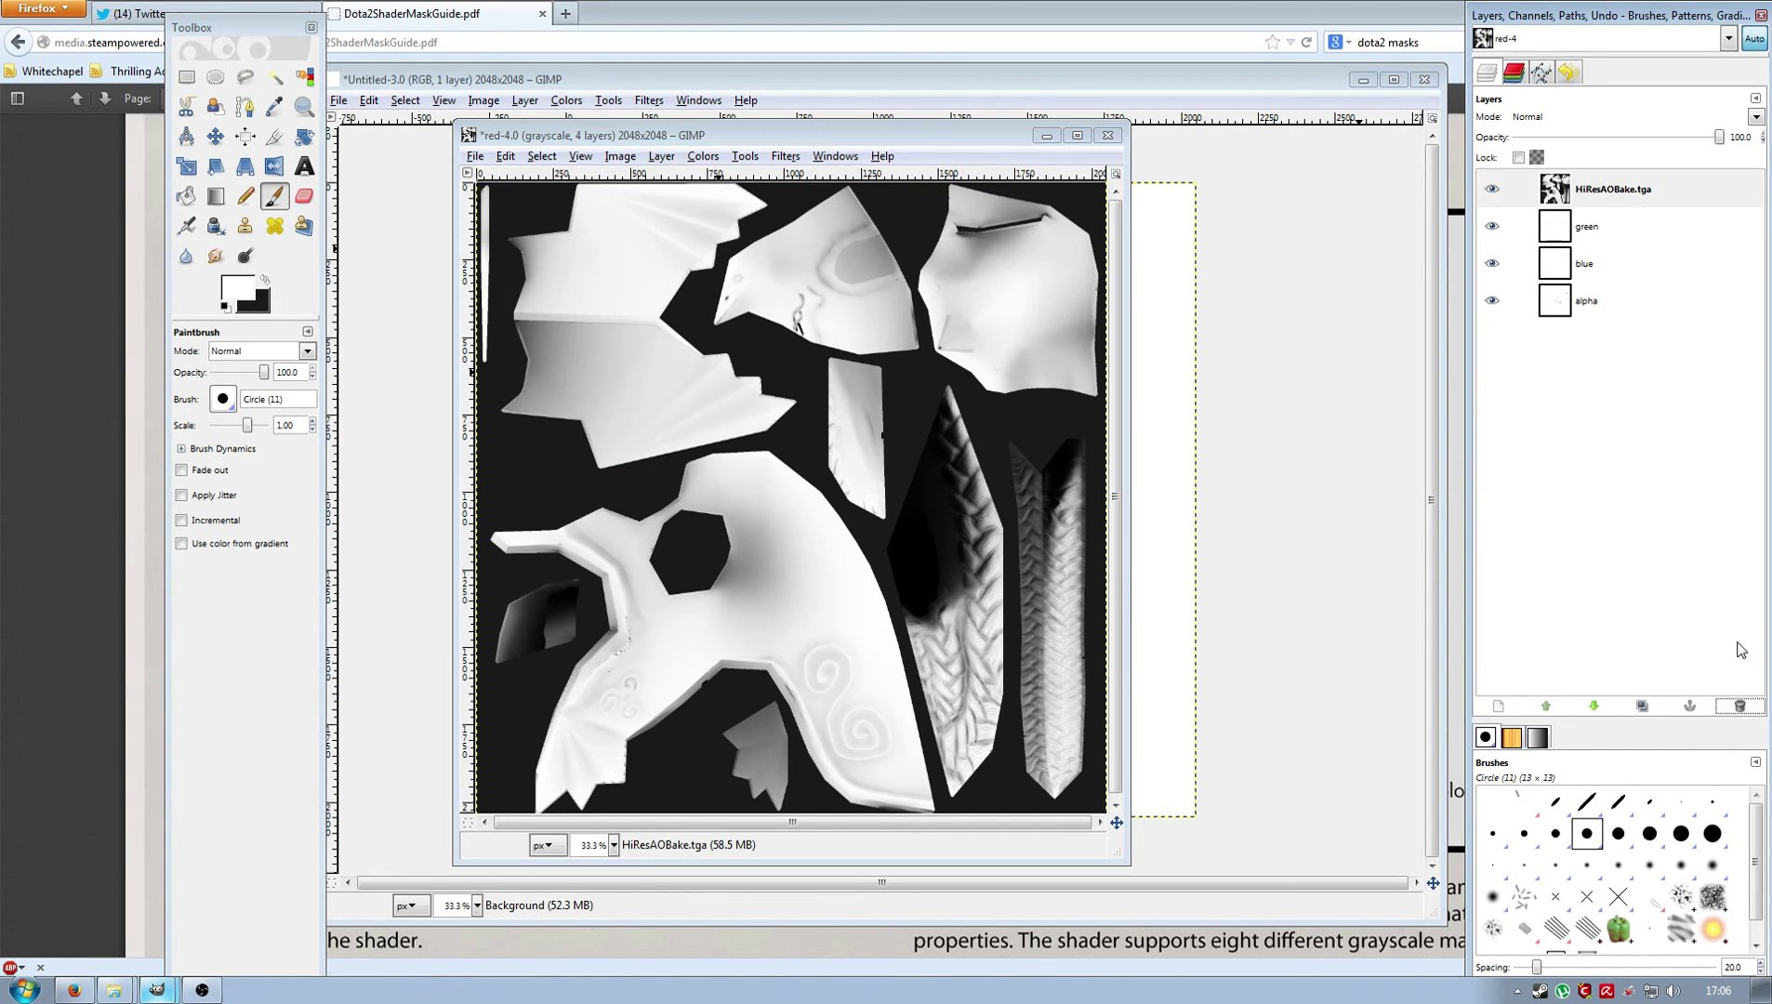
click(703, 157)
mouse_move(762, 482)
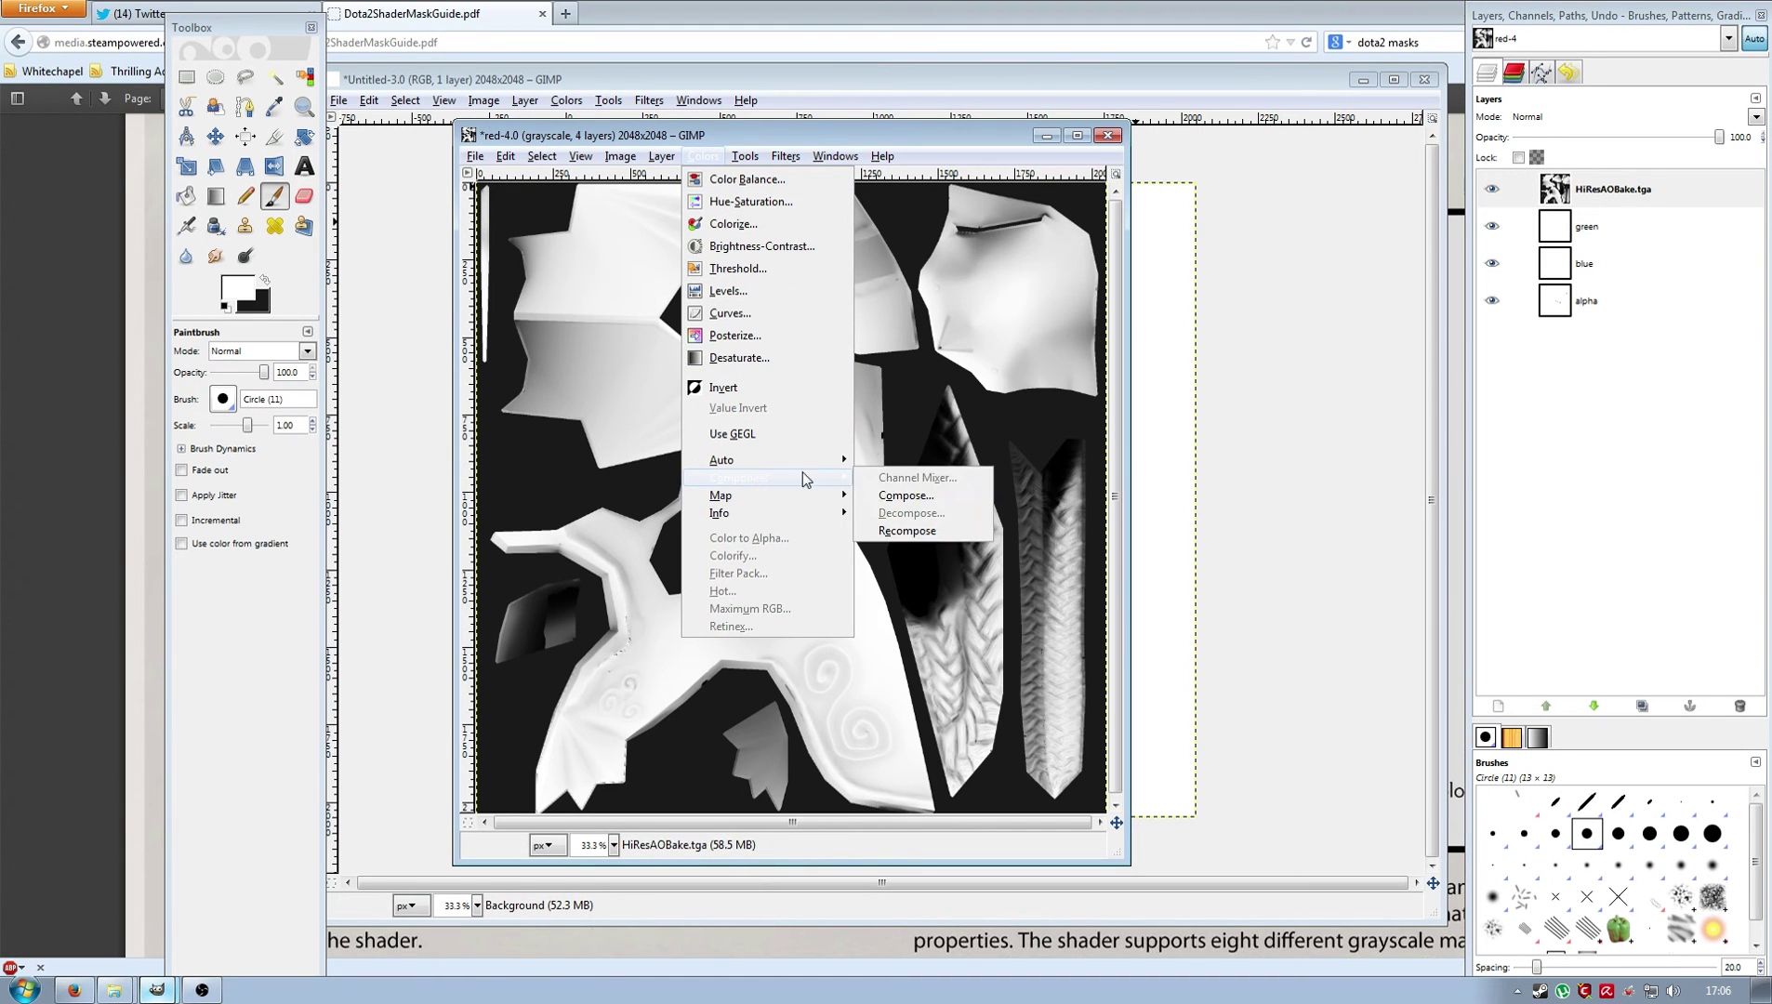
click(910, 495)
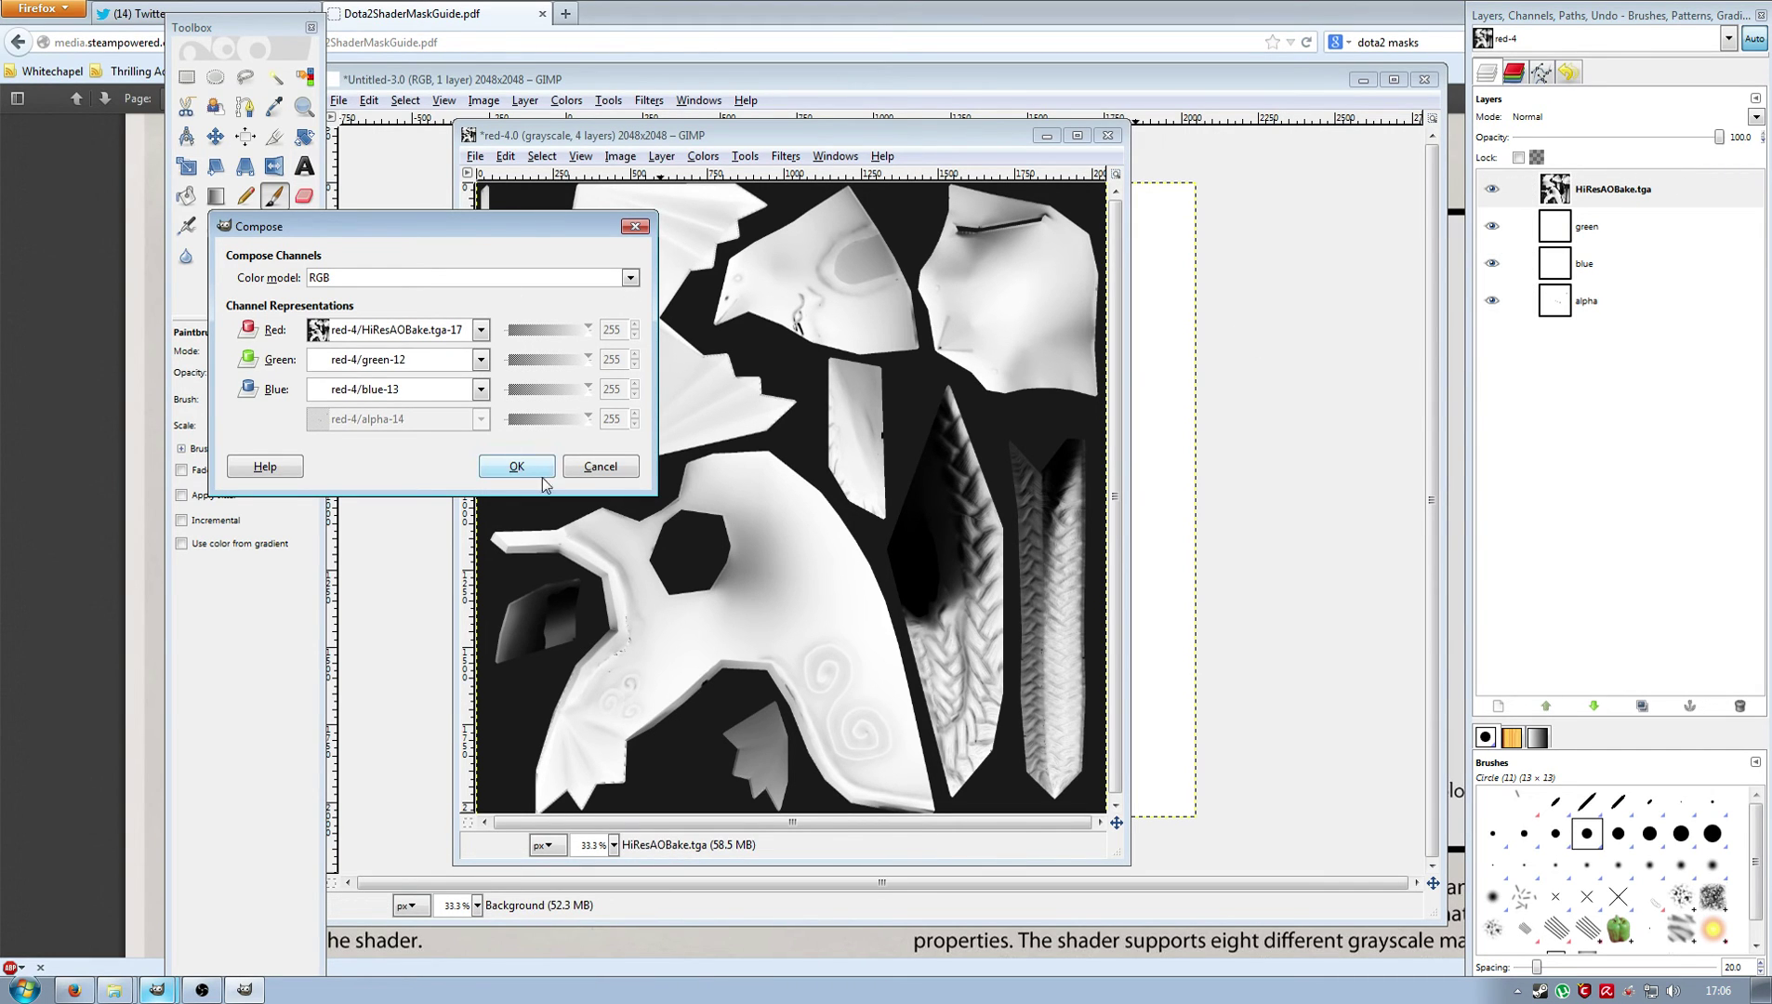
click(600, 466)
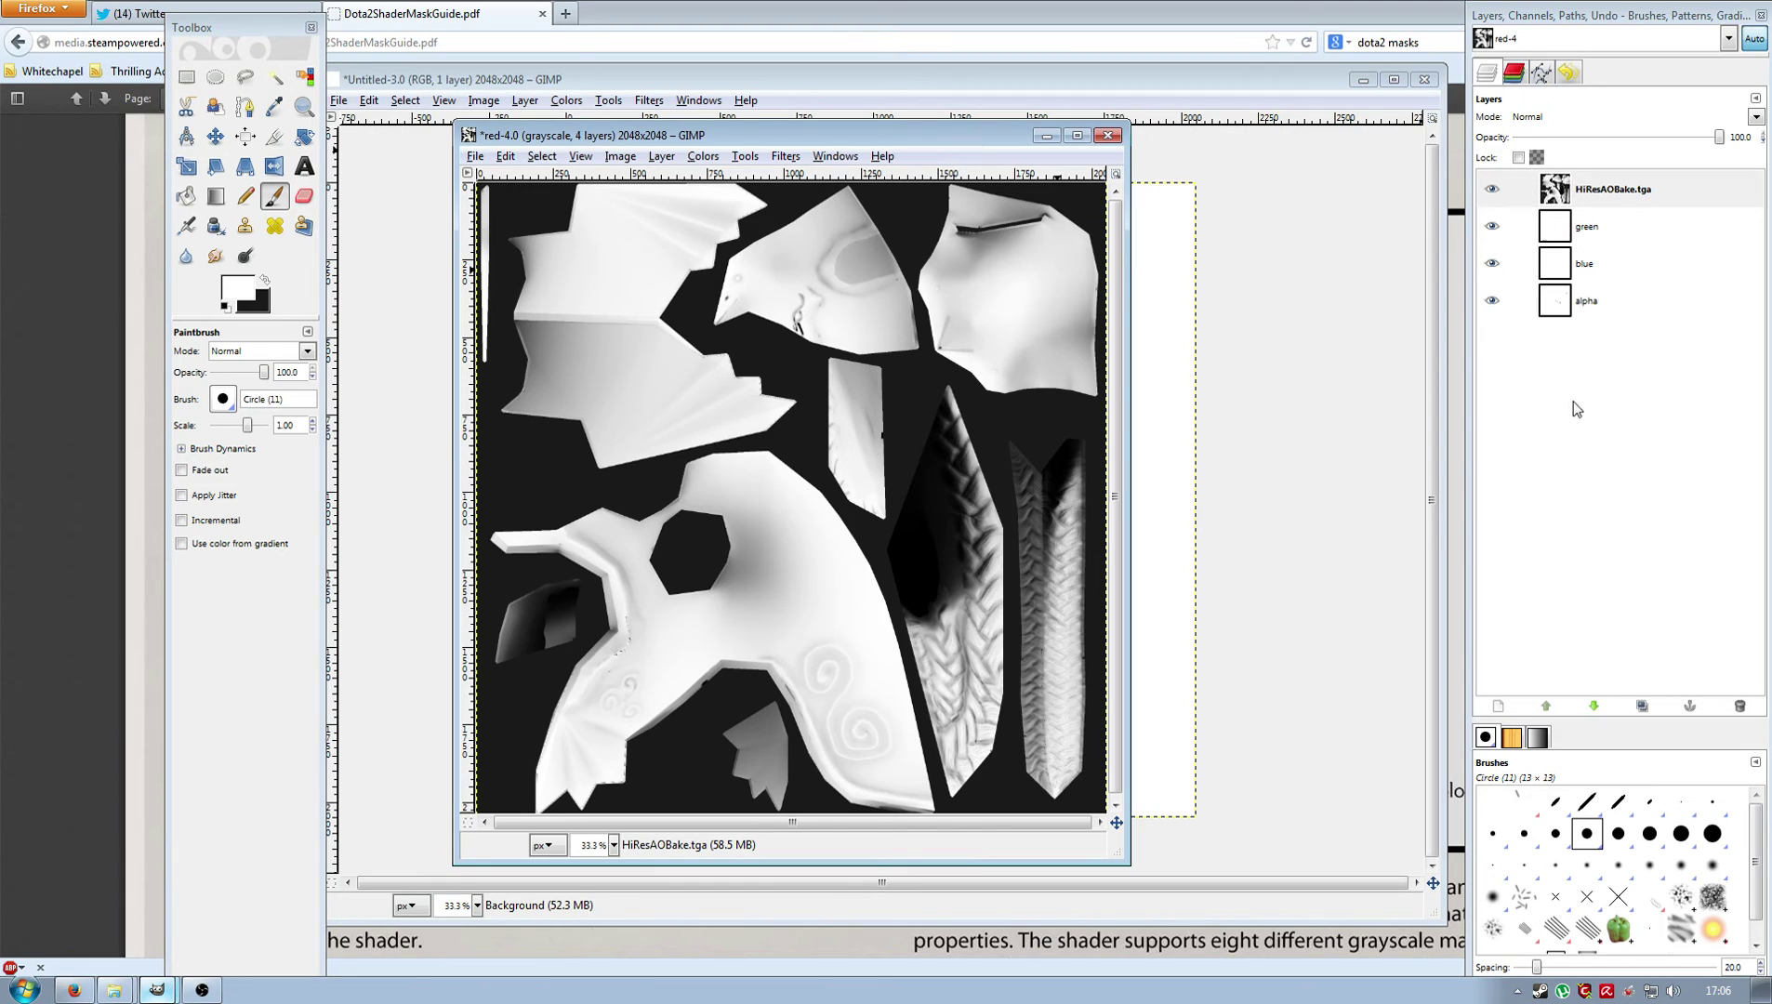
Duplicate HiResAOBake.tga, lower the copy two places, and delete the alpha layer.
click(1642, 704)
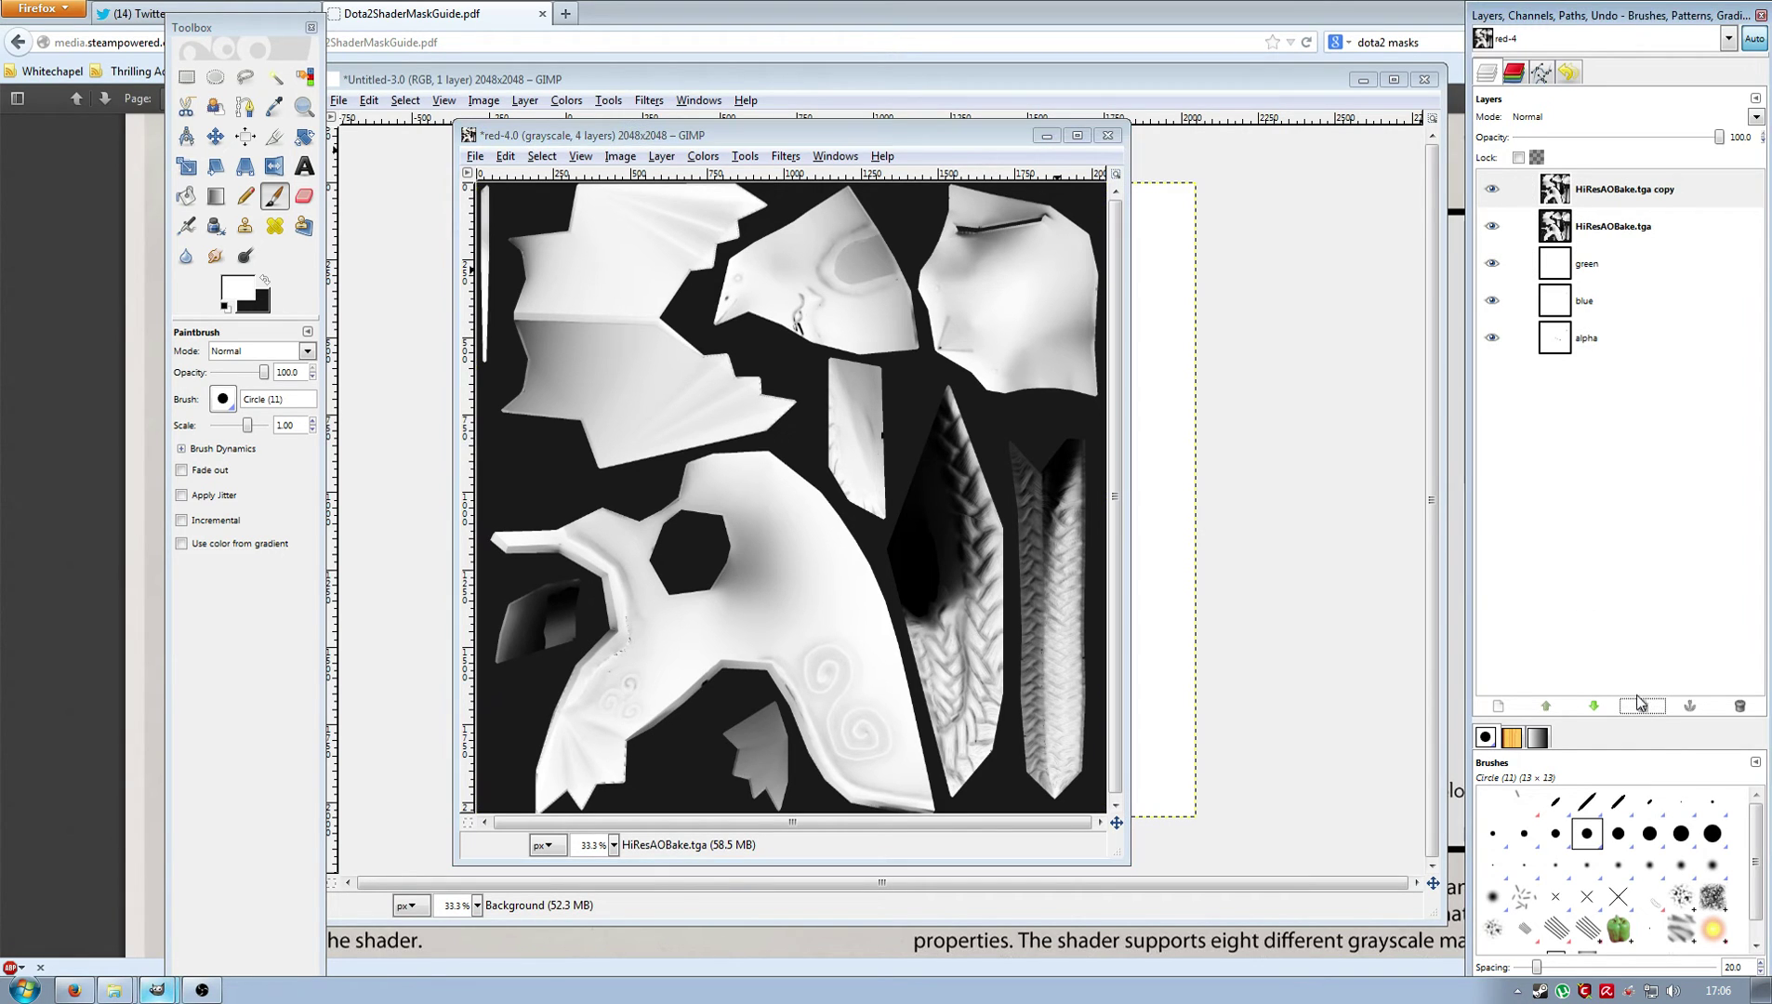
click(1594, 706)
click(1594, 707)
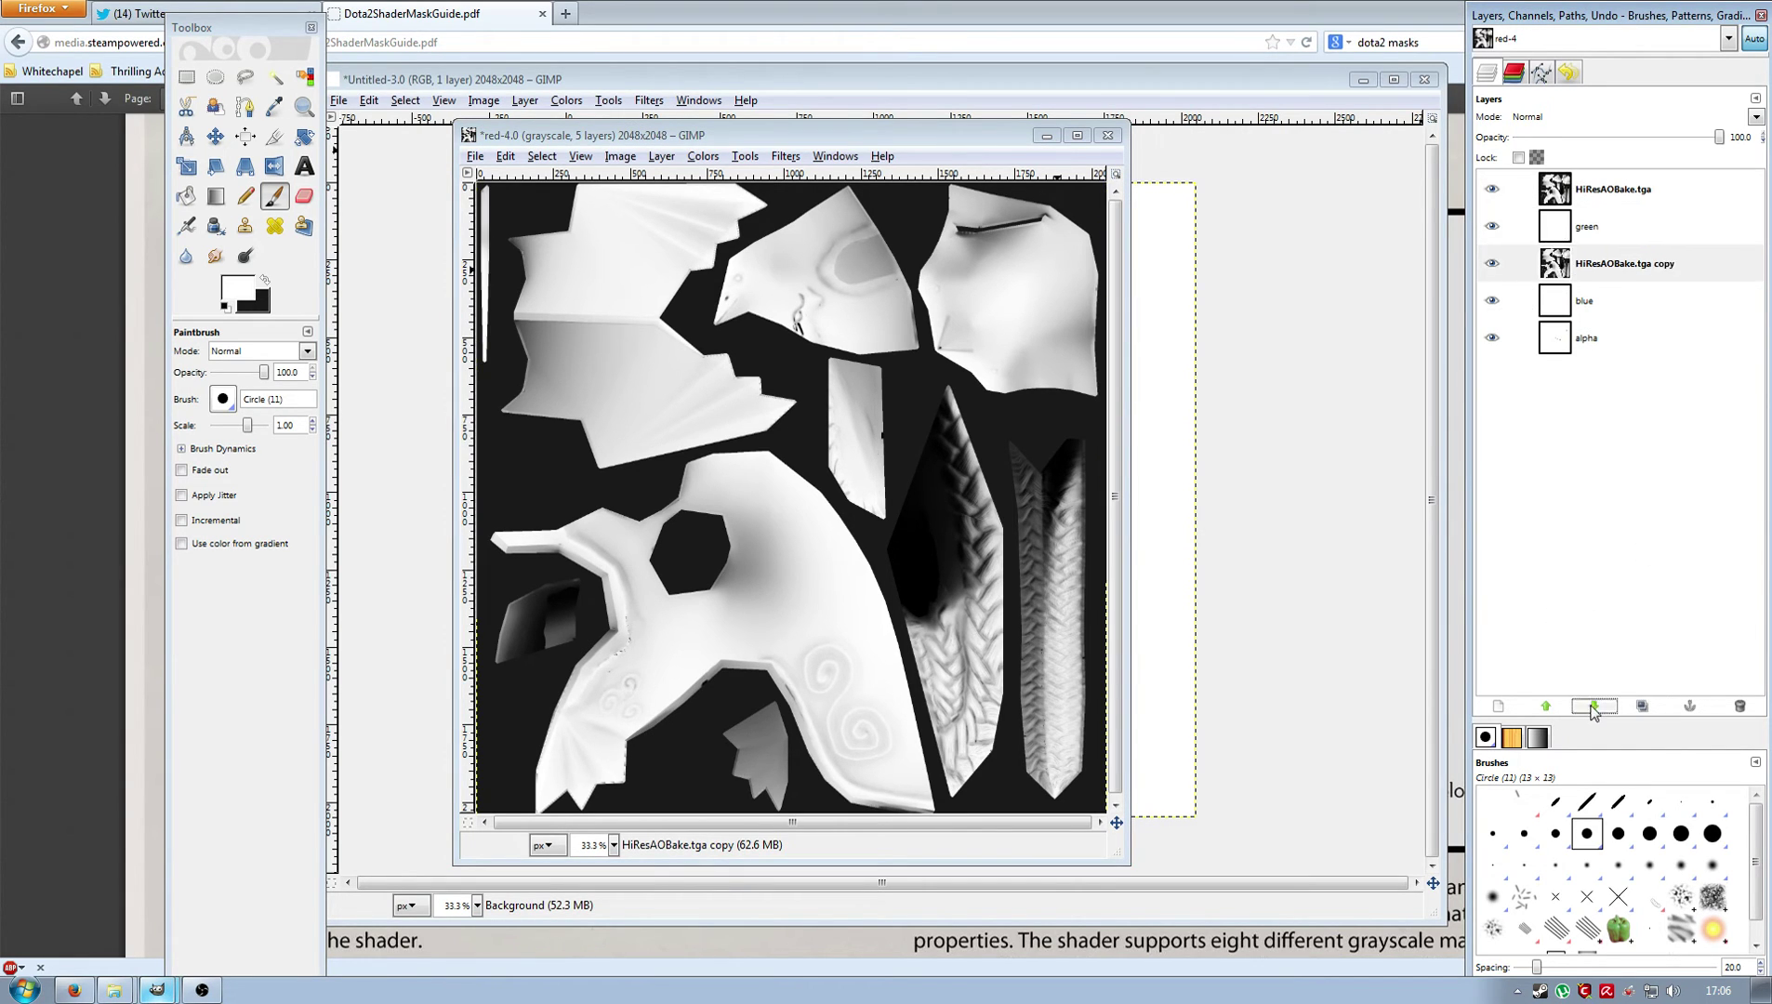
click(1594, 707)
click(1596, 345)
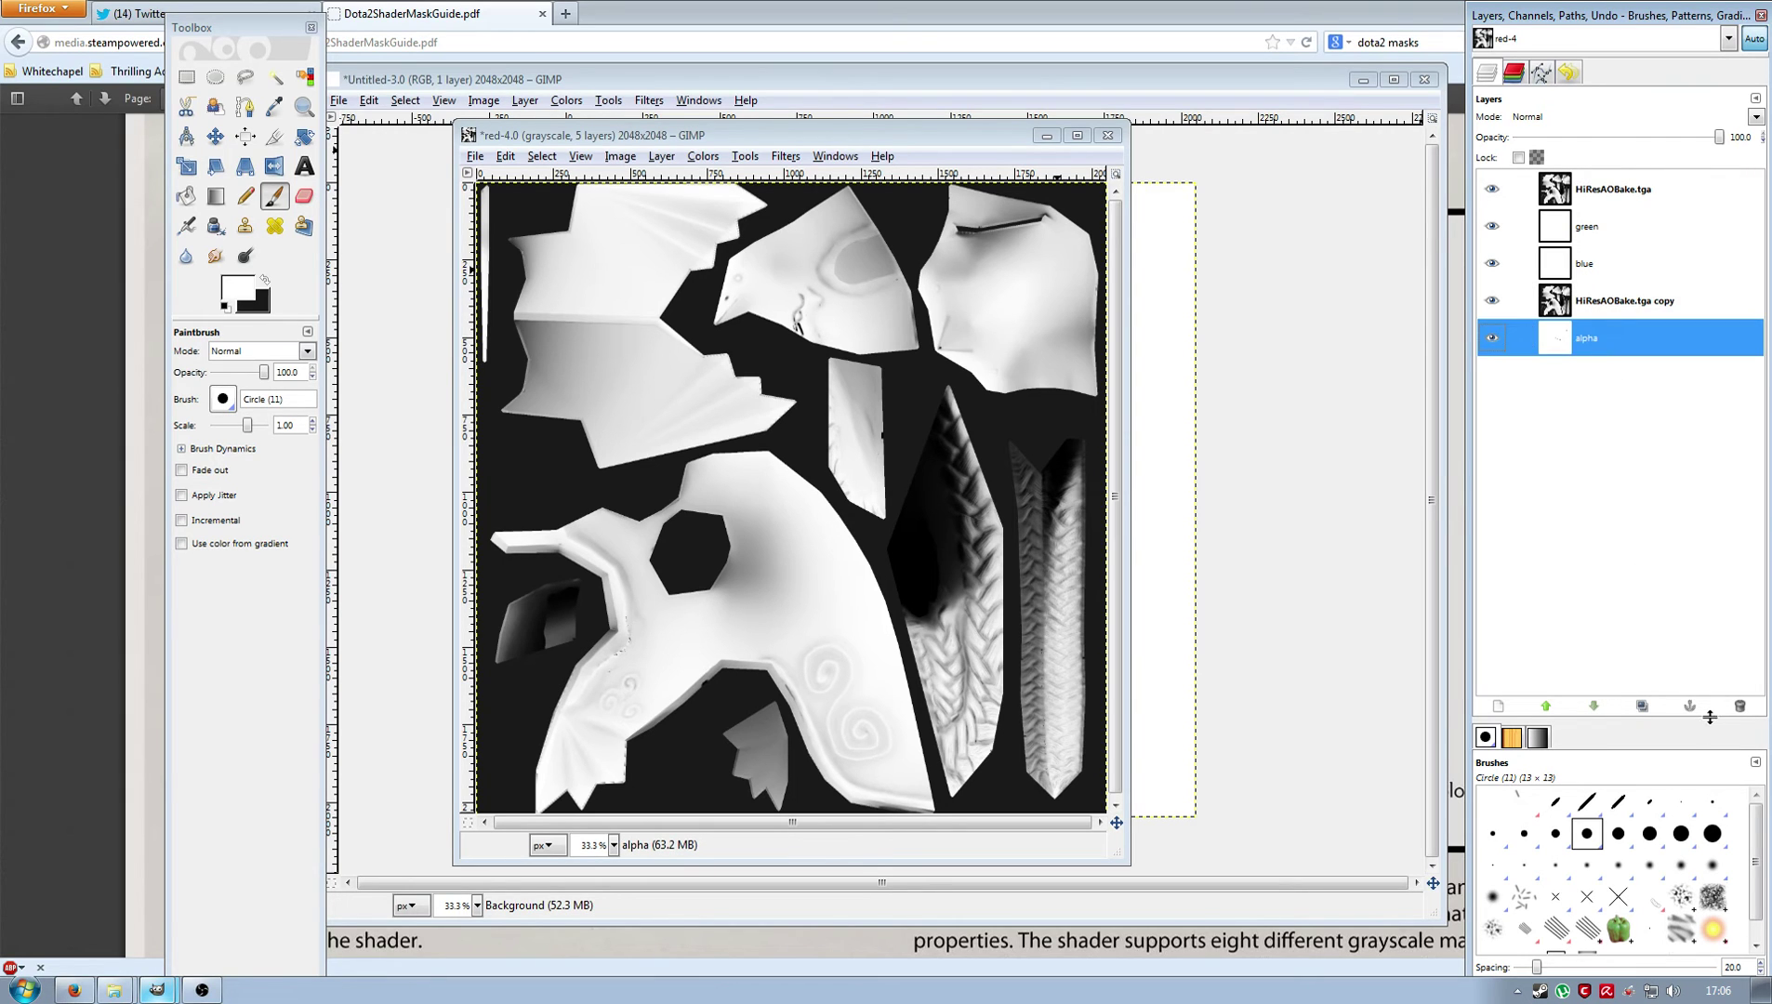
click(1740, 706)
Bucket Fill the green and blue layers with black.
click(1587, 229)
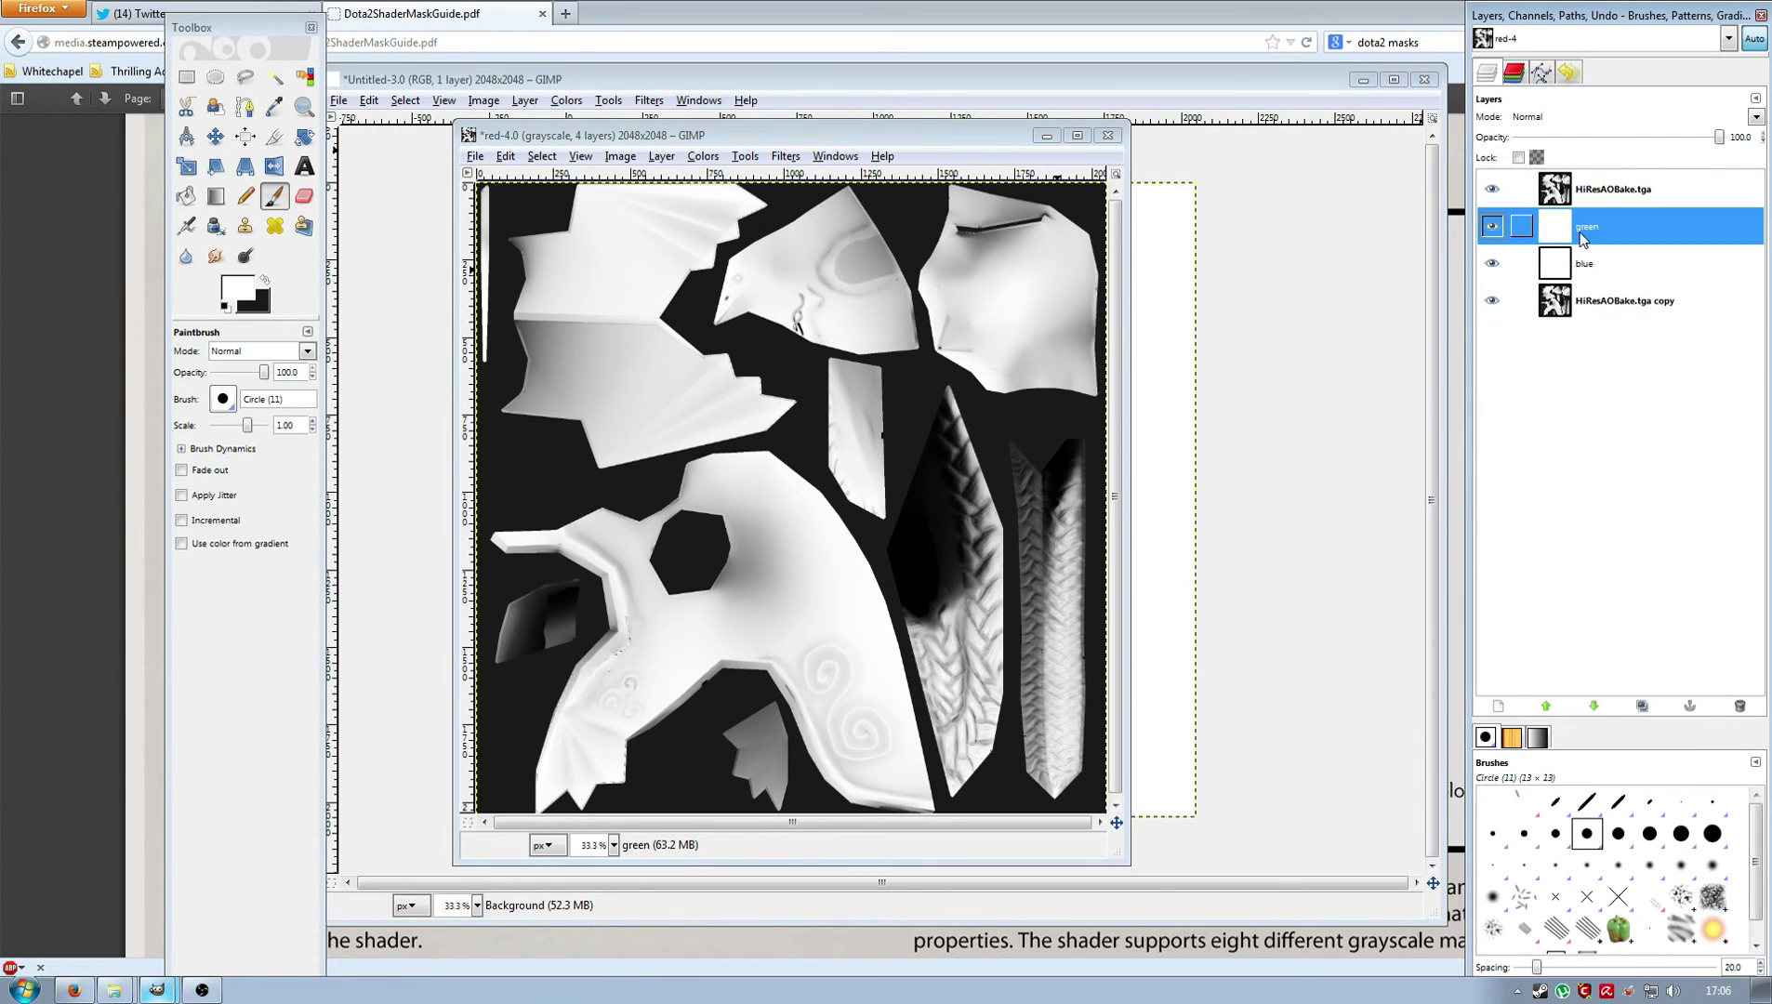
click(263, 281)
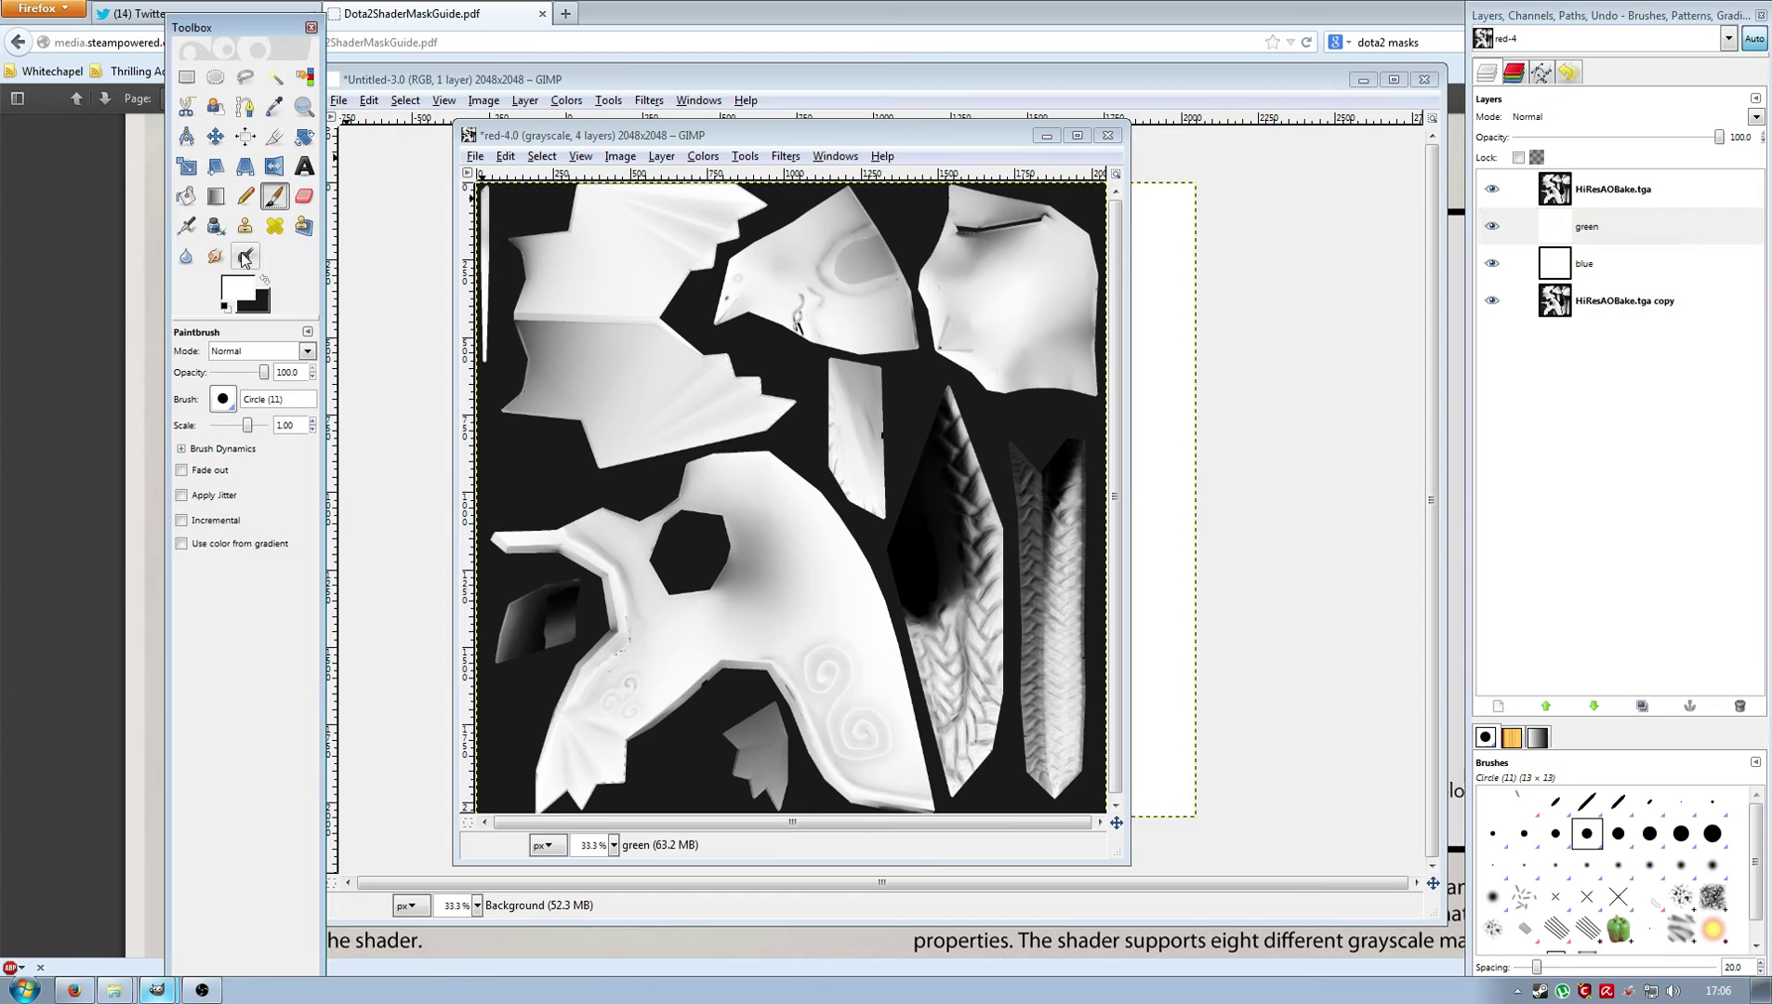
click(264, 279)
click(190, 195)
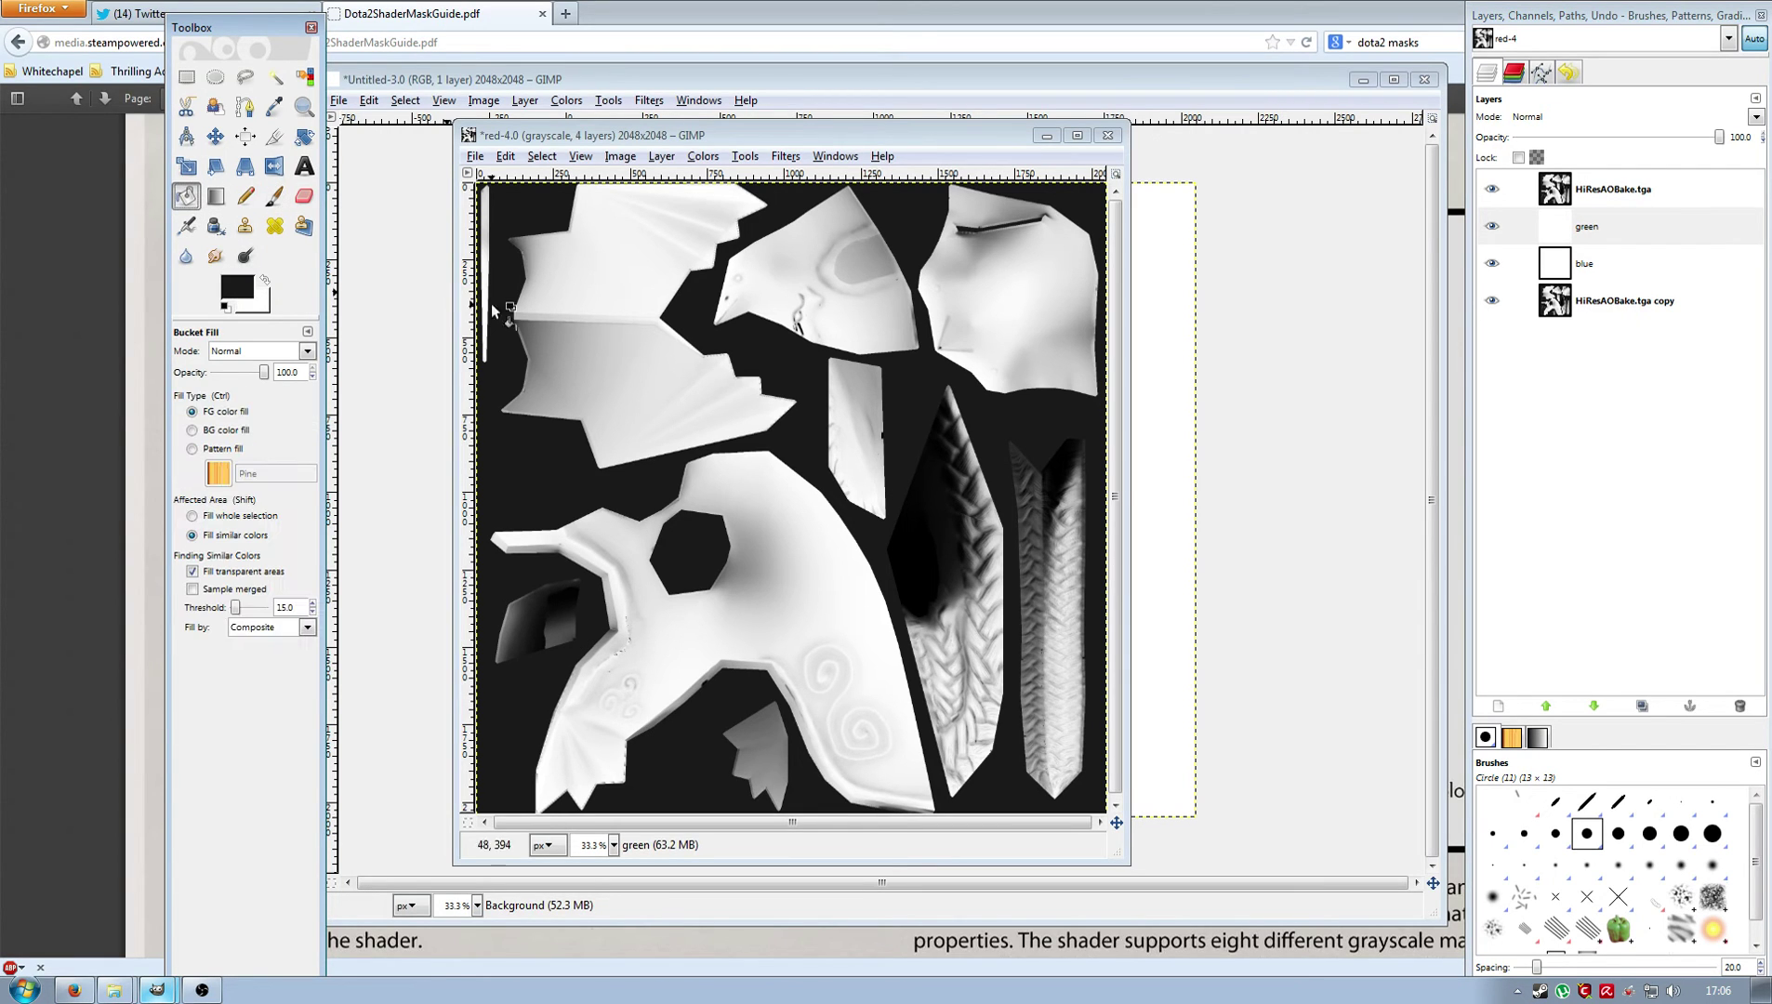
click(801, 443)
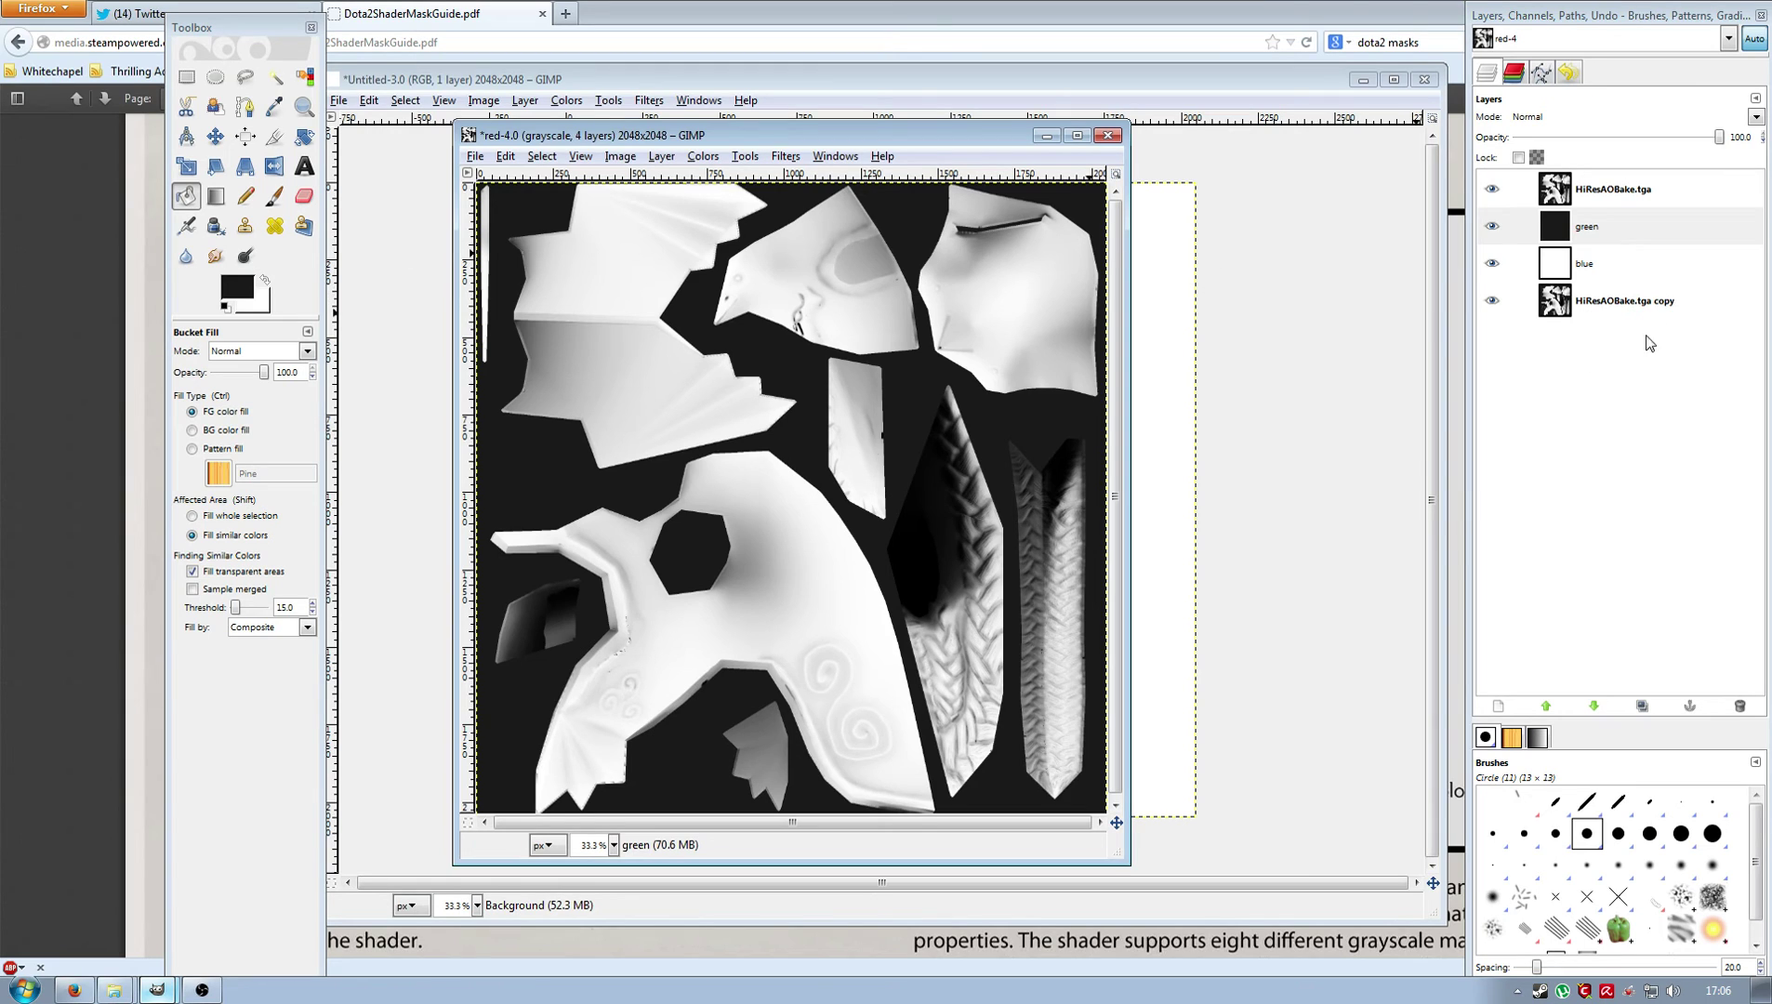
click(1602, 264)
click(804, 456)
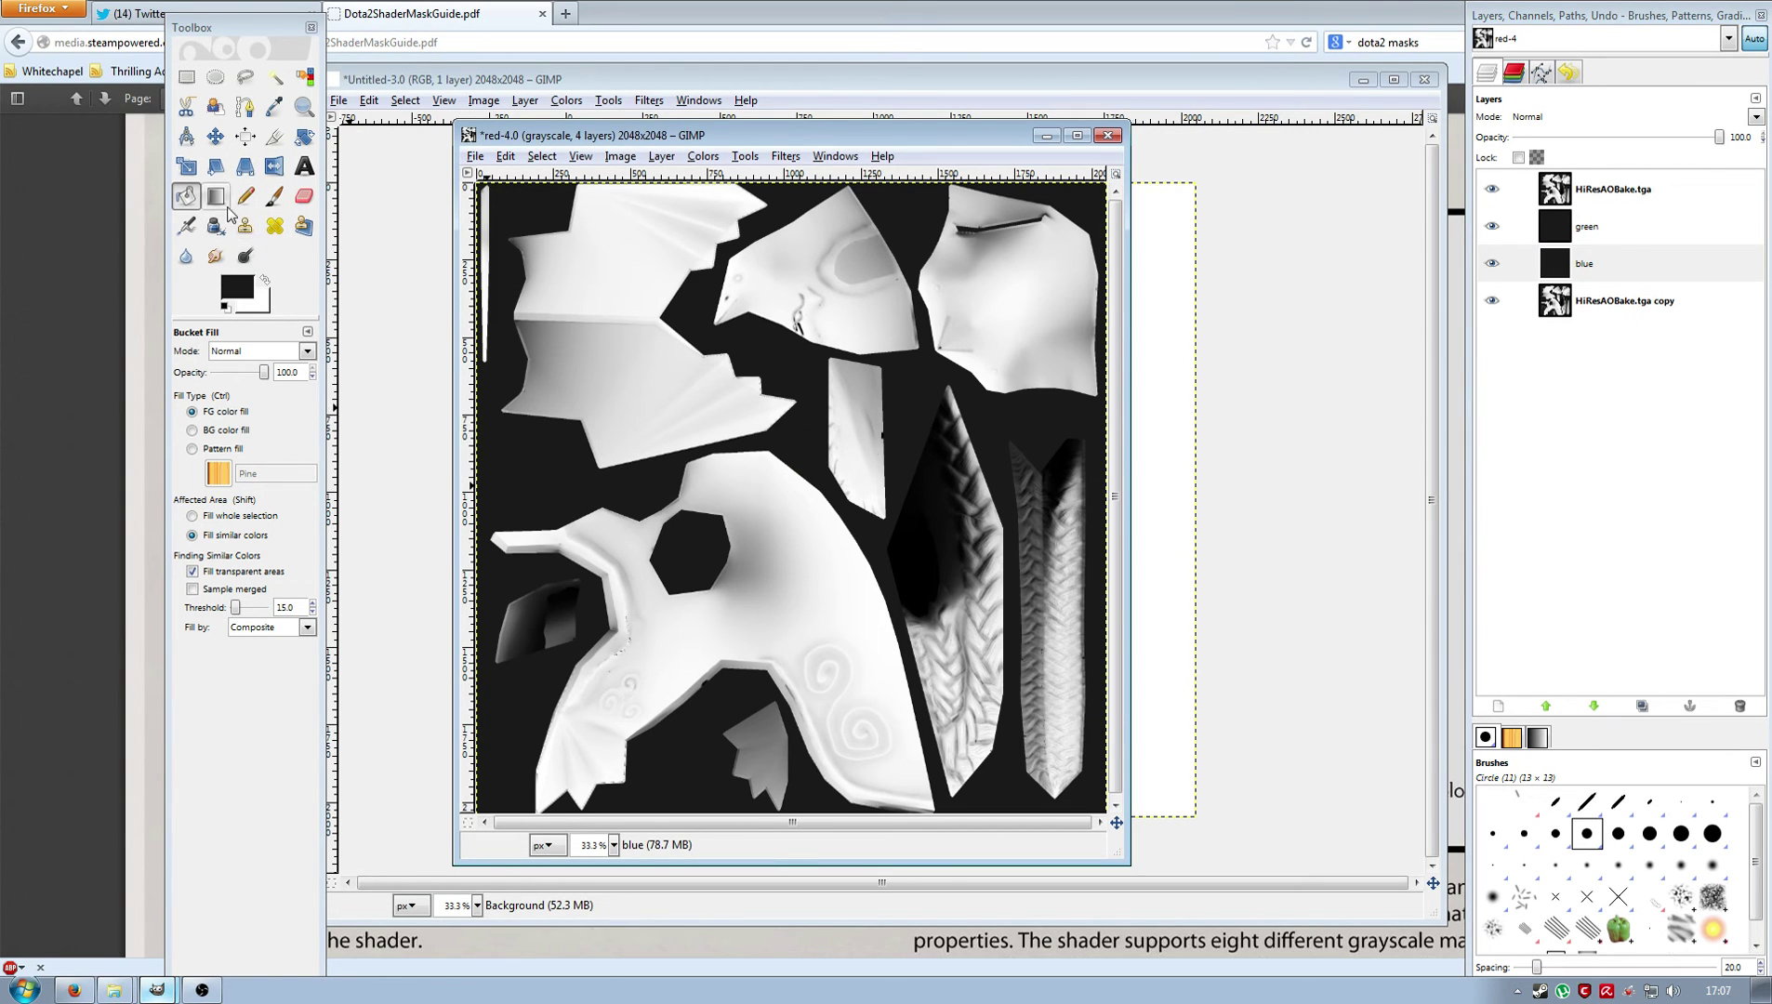
Return to the Paintbrush with a white foreground and select the green layer.
click(275, 197)
click(264, 278)
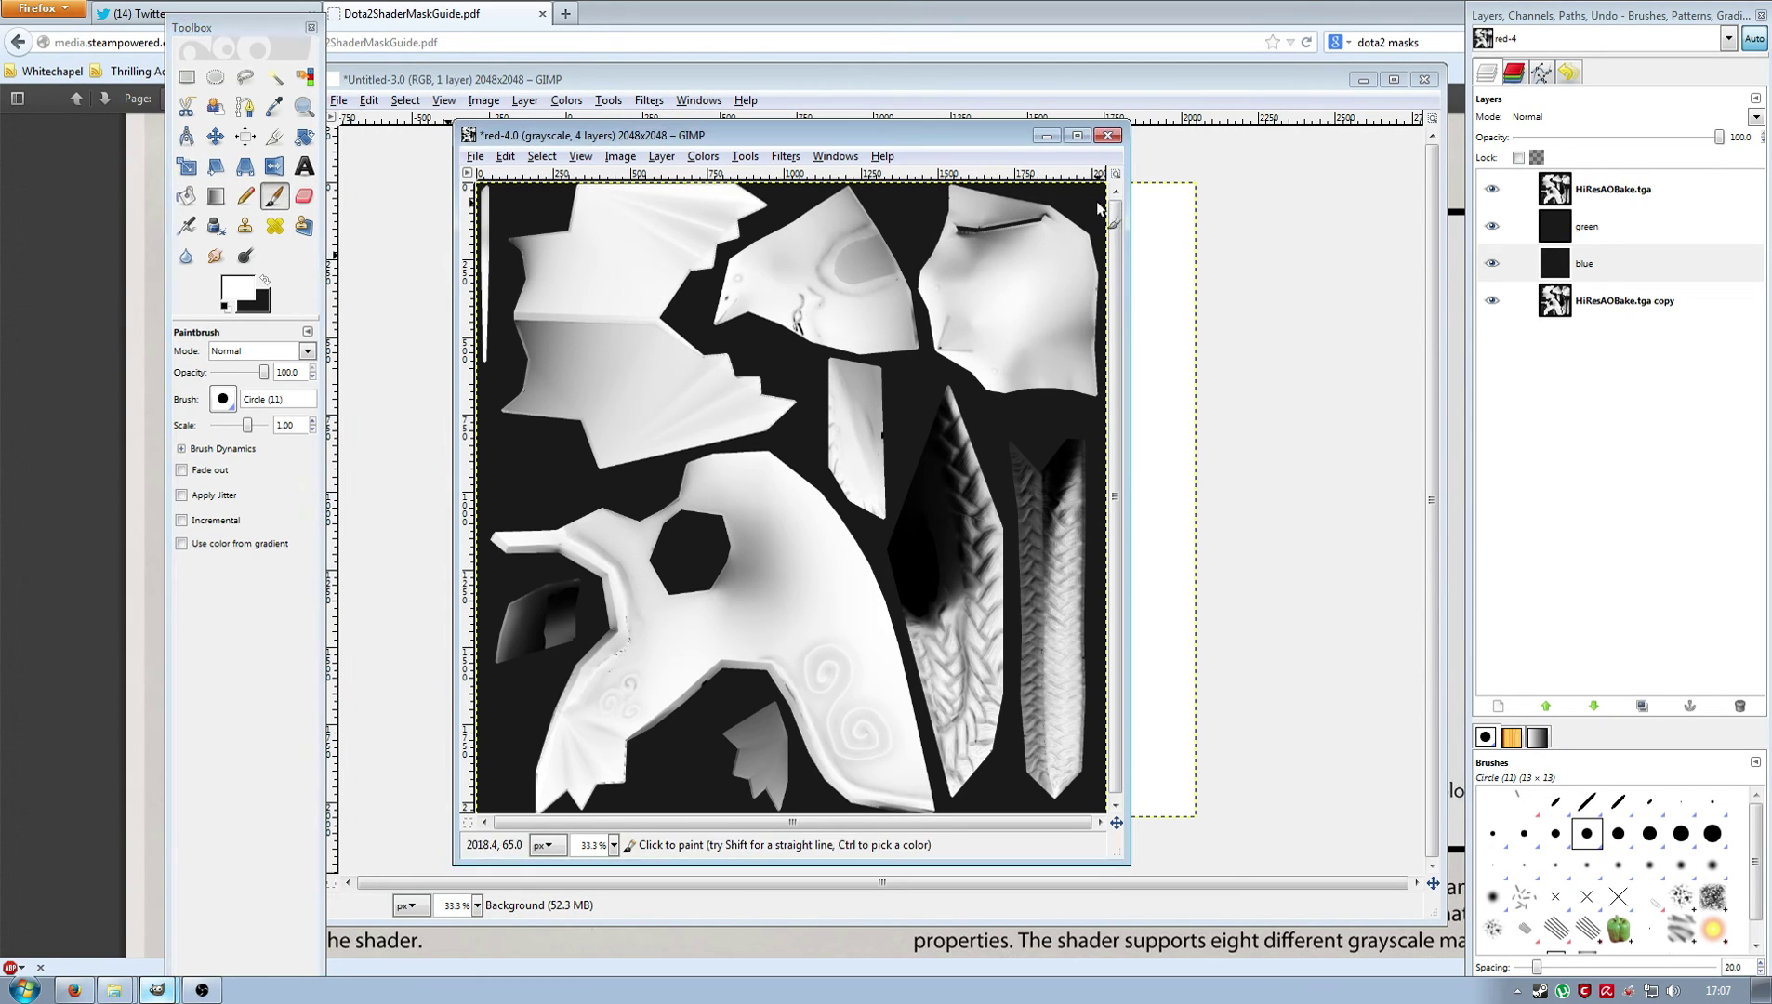
click(1610, 227)
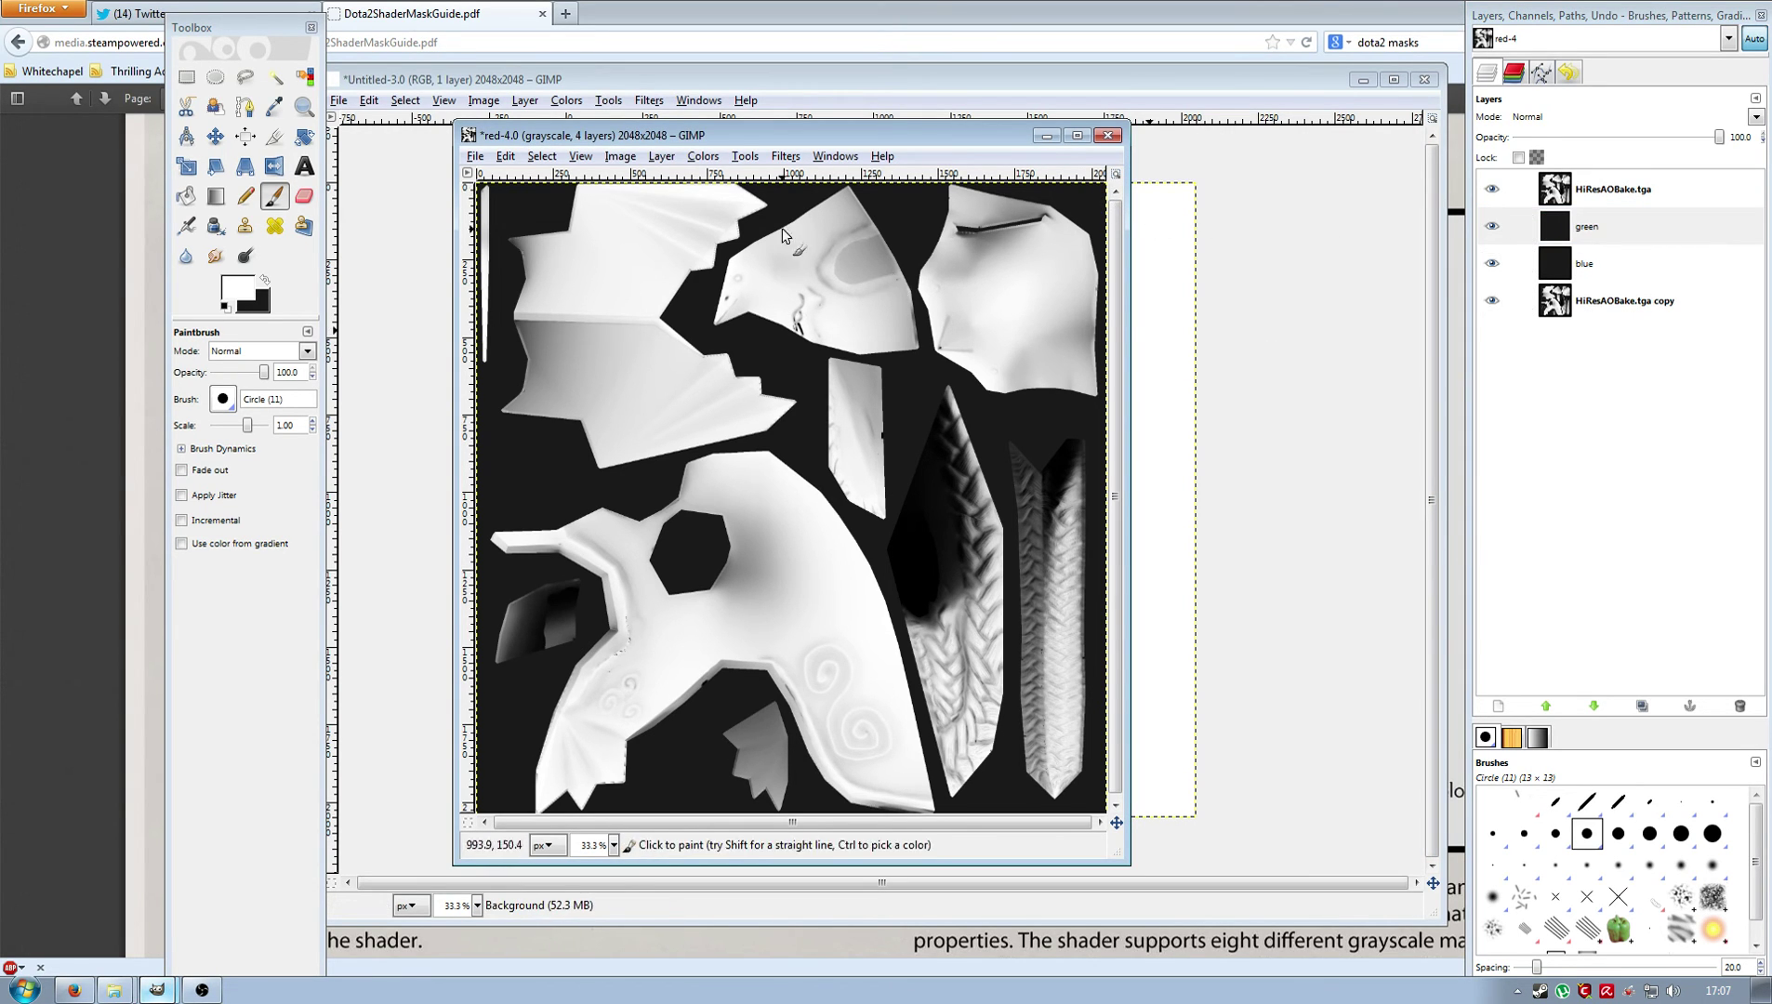
Compose an RGBA image using HiResAOBake, green, blue and the AO copy as R, G, B, A.
click(707, 157)
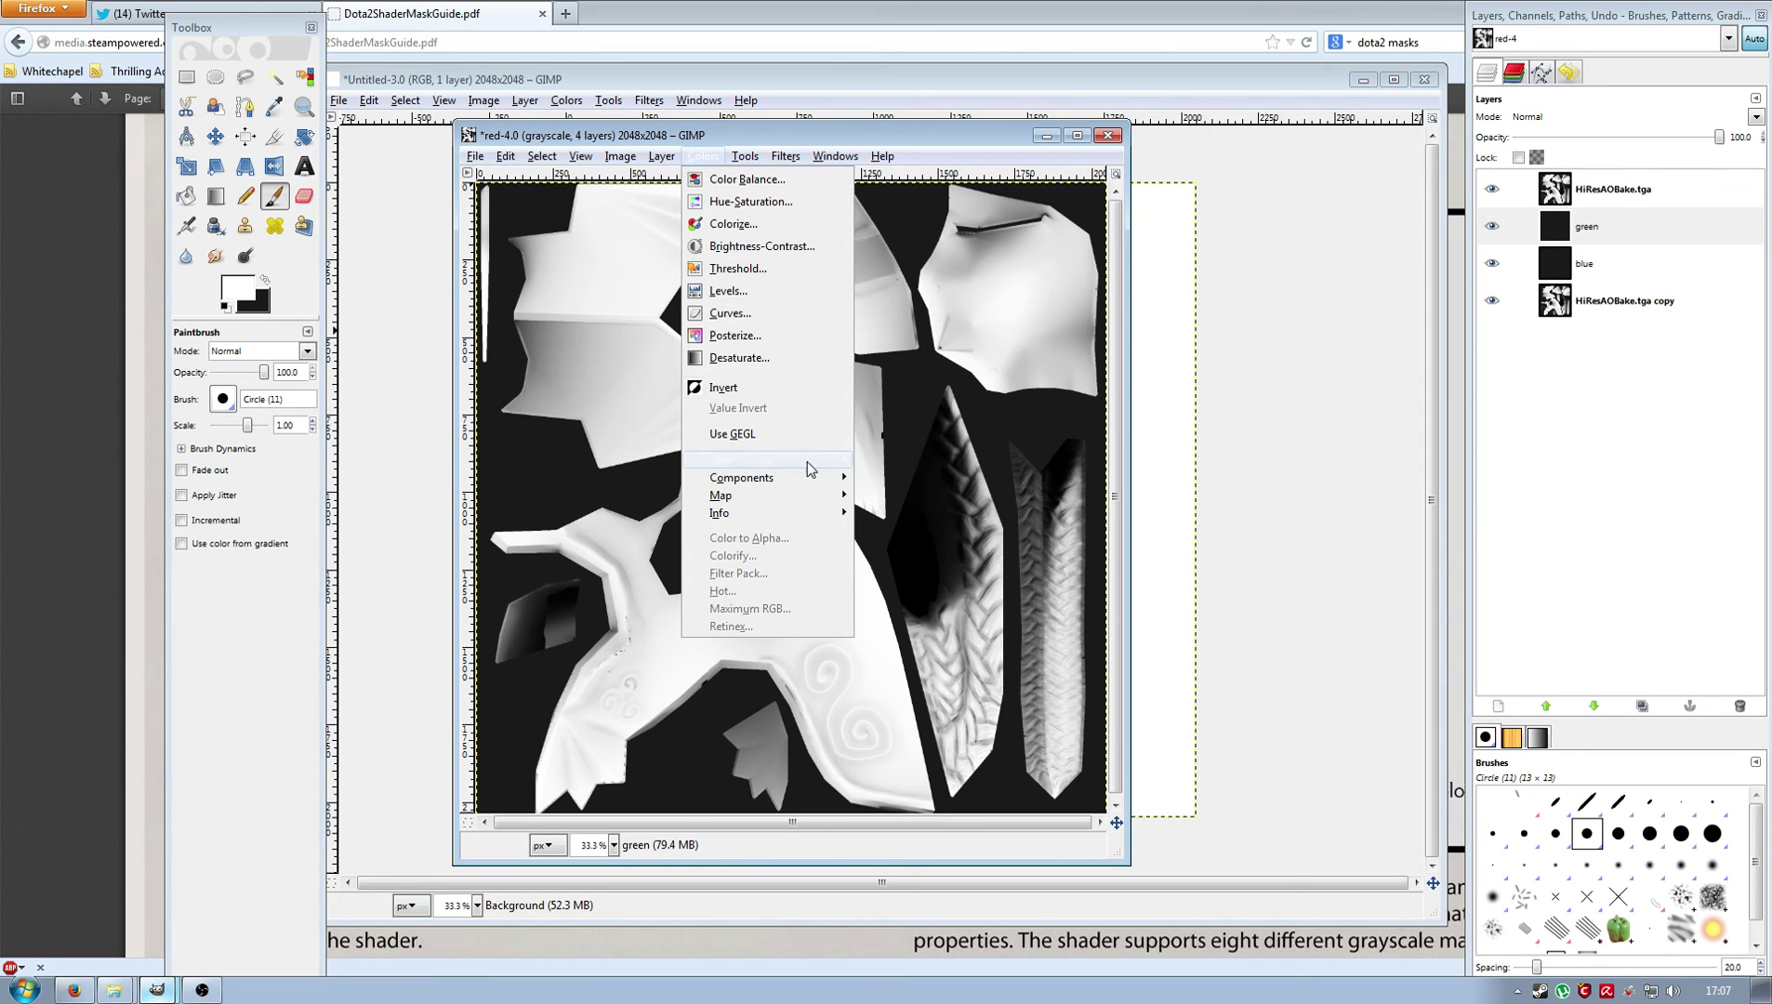
click(880, 492)
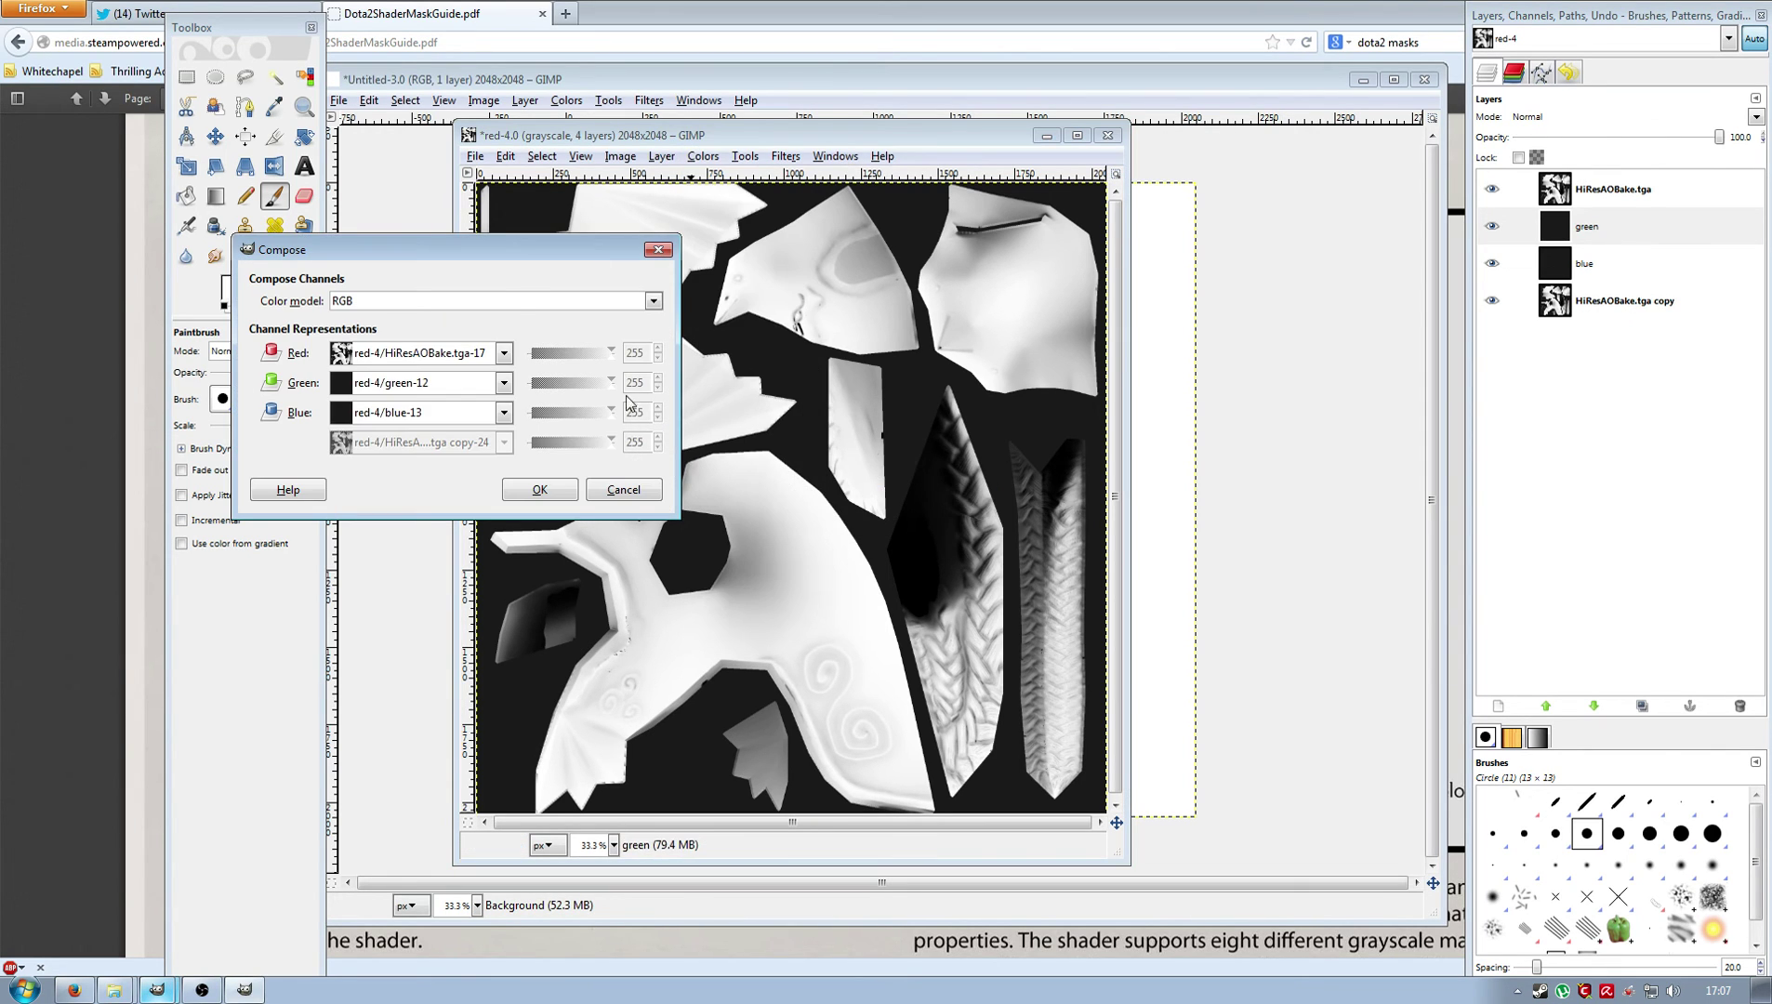
click(485, 299)
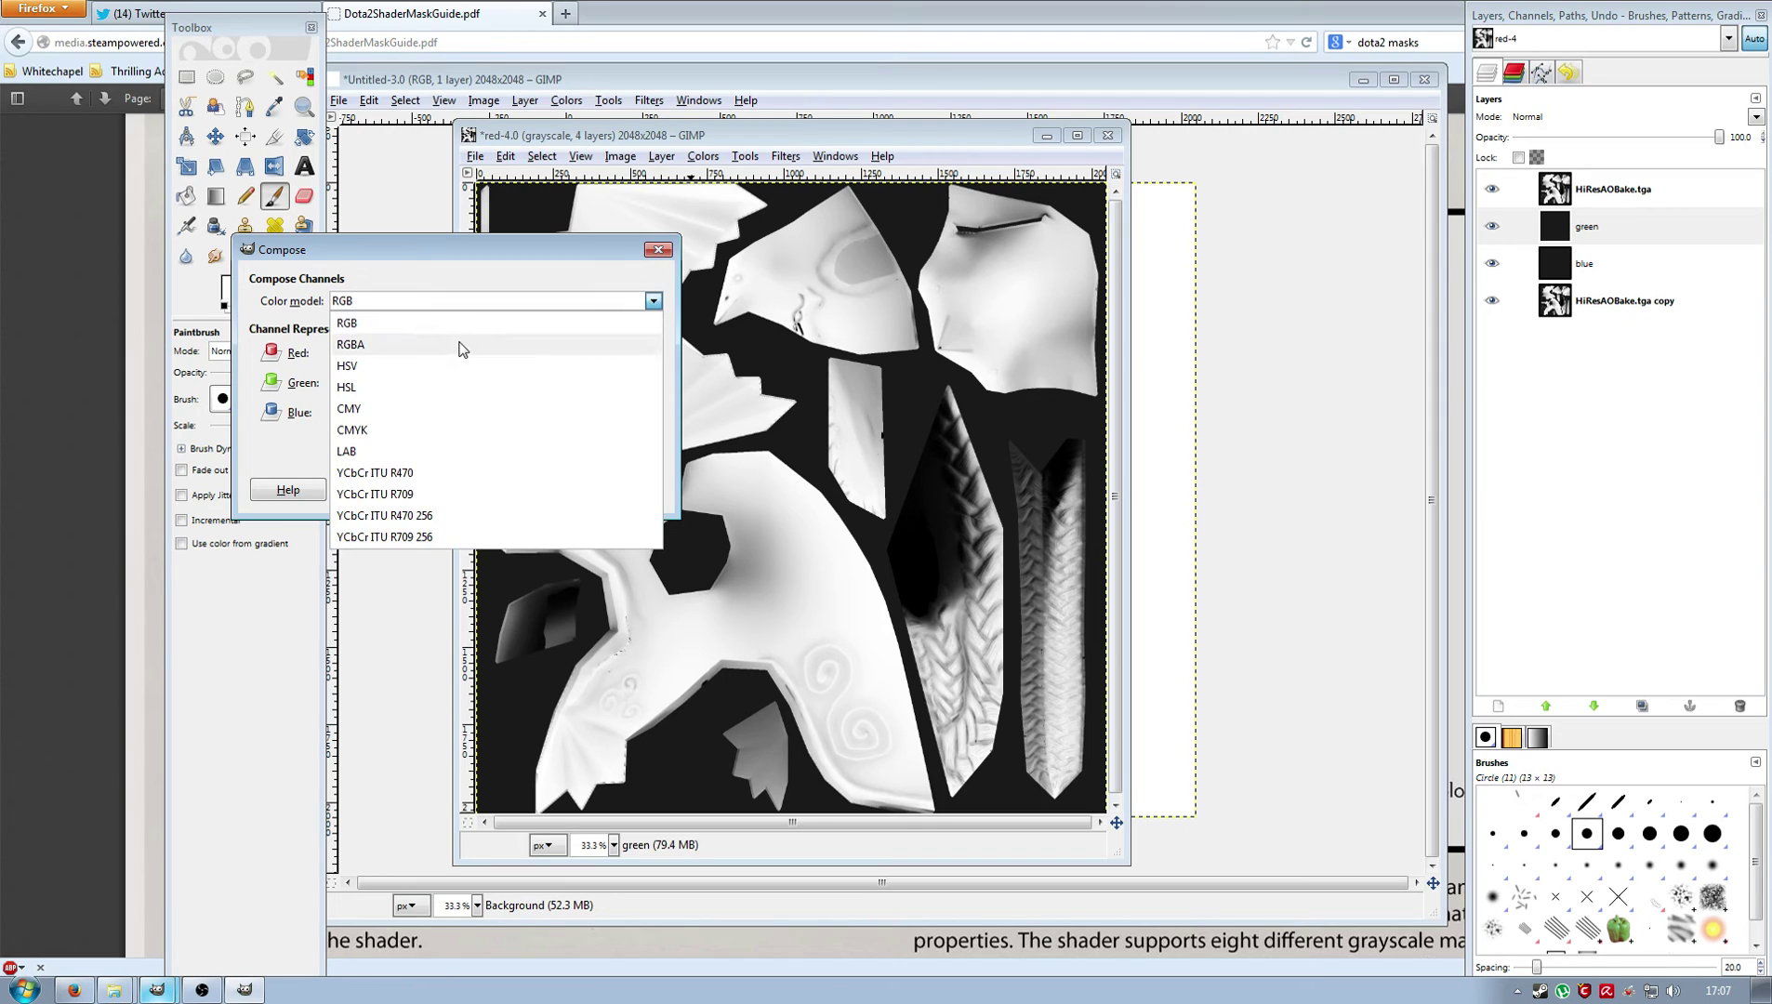
click(460, 346)
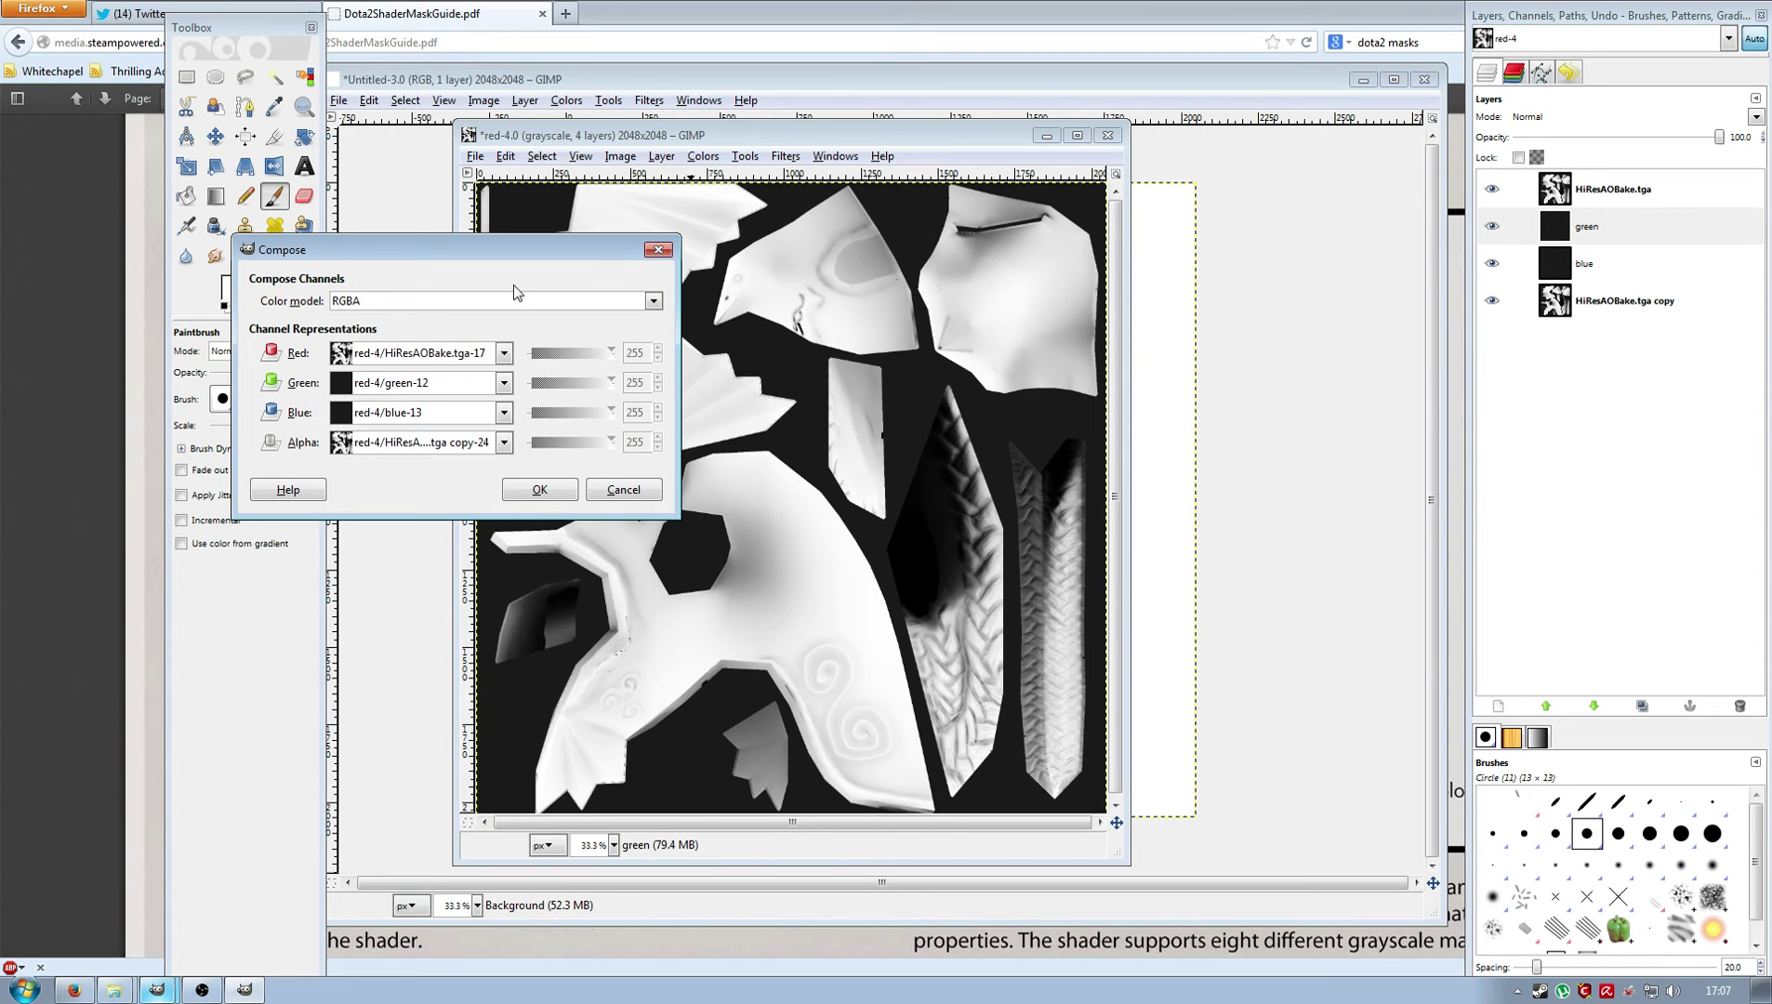
click(451, 358)
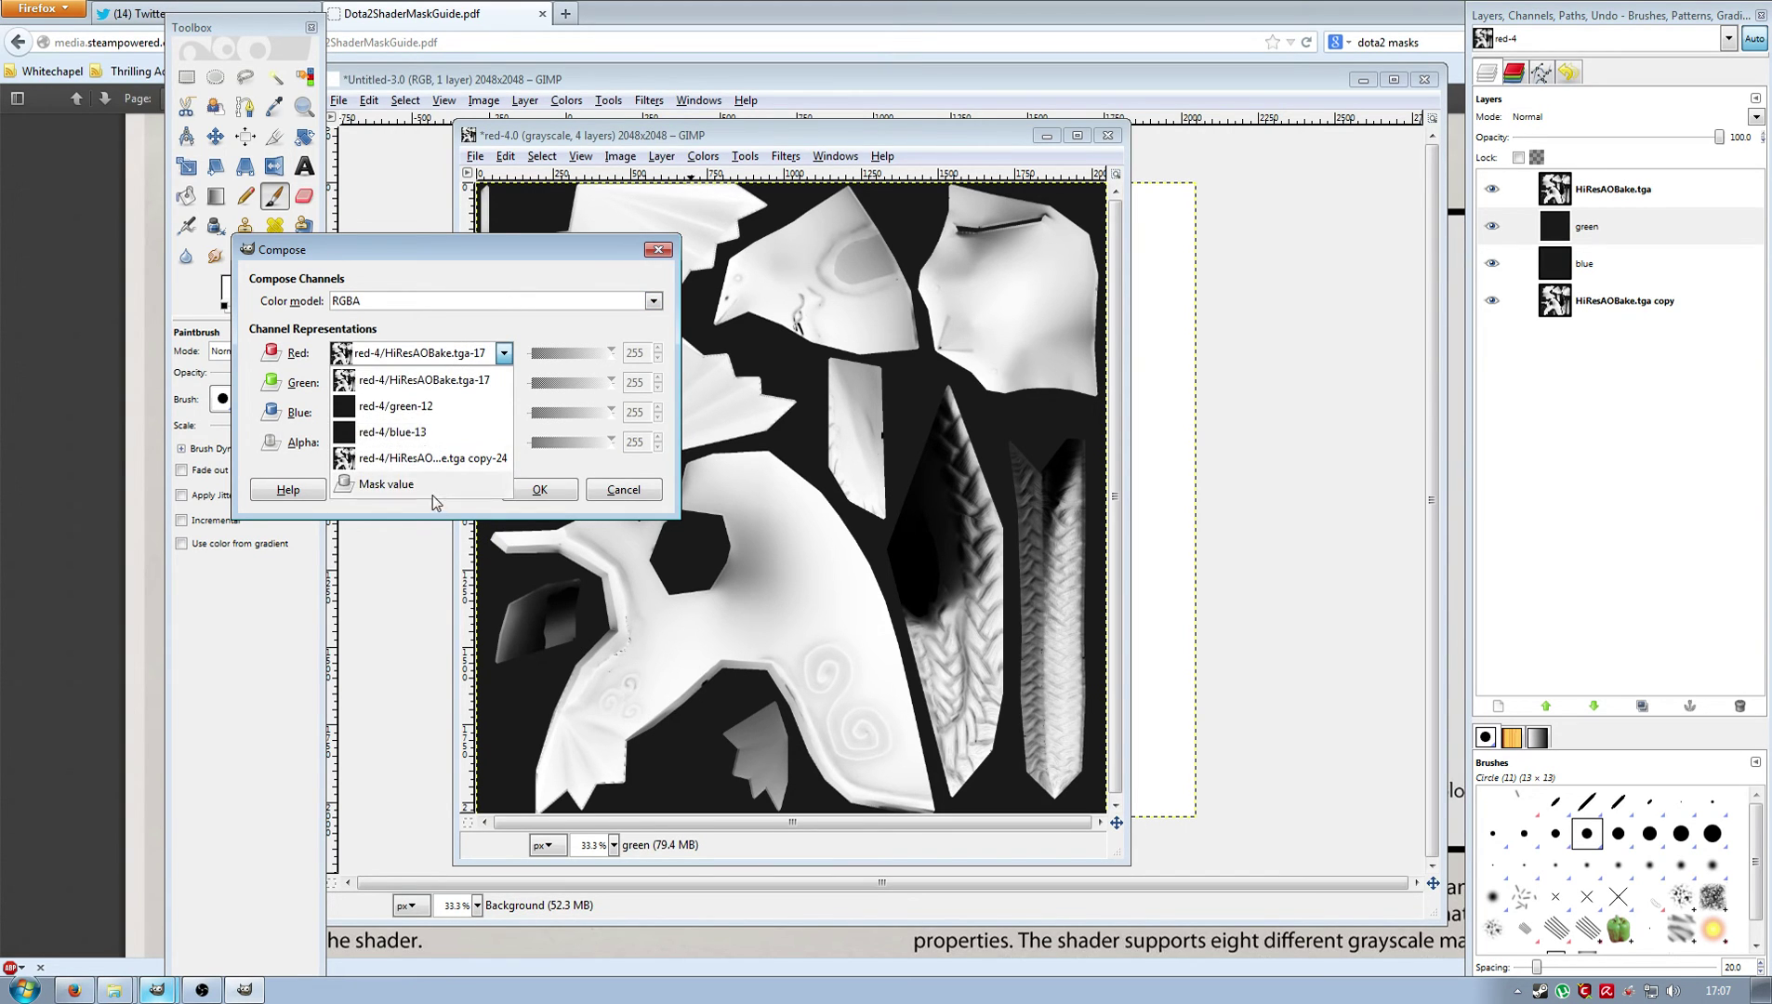
click(503, 357)
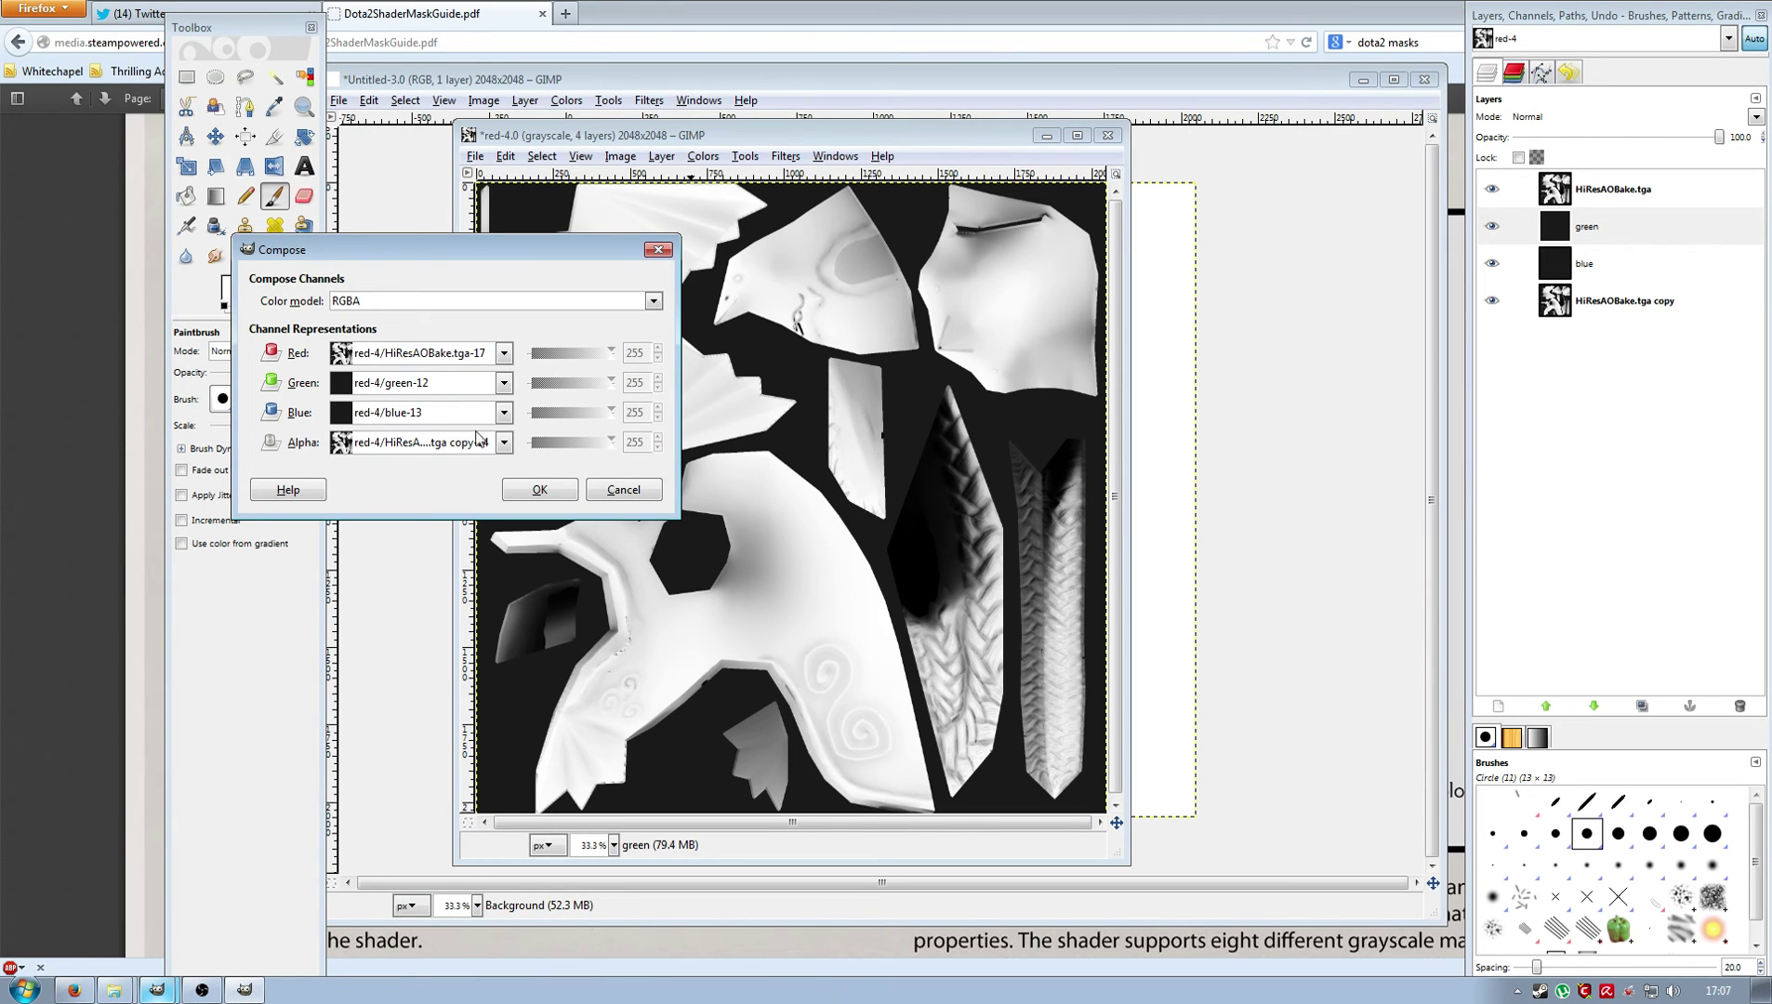
click(523, 490)
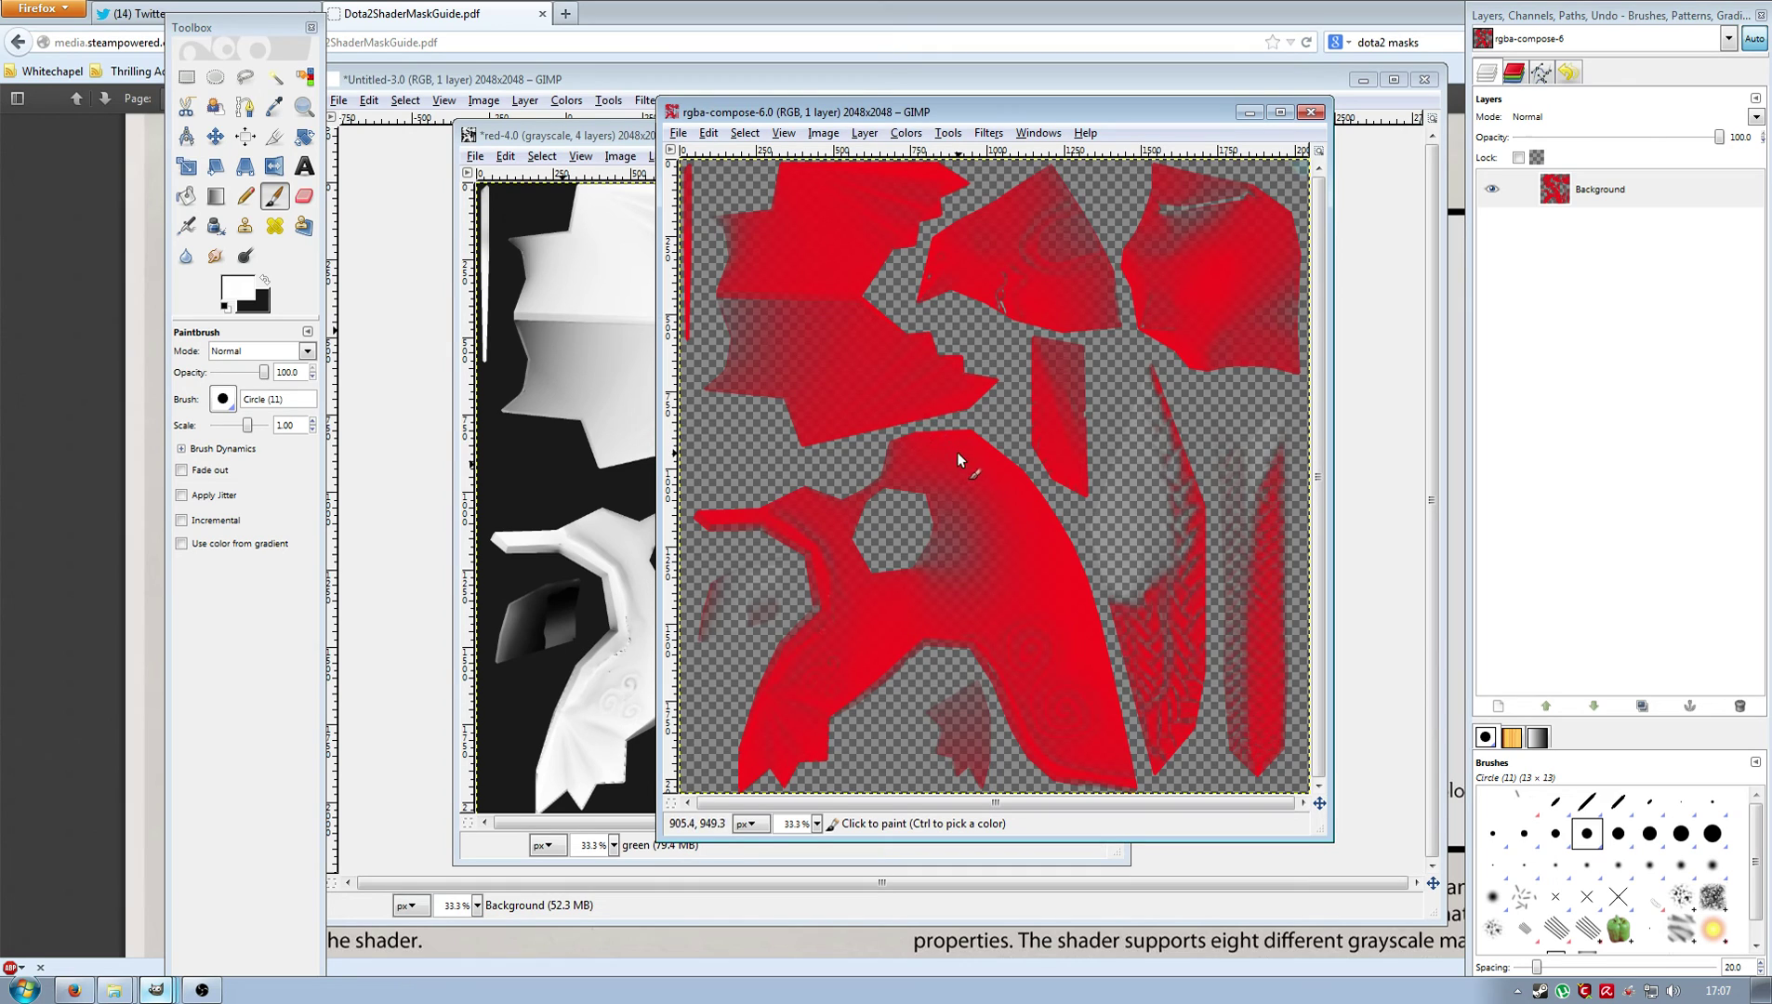
click(1516, 74)
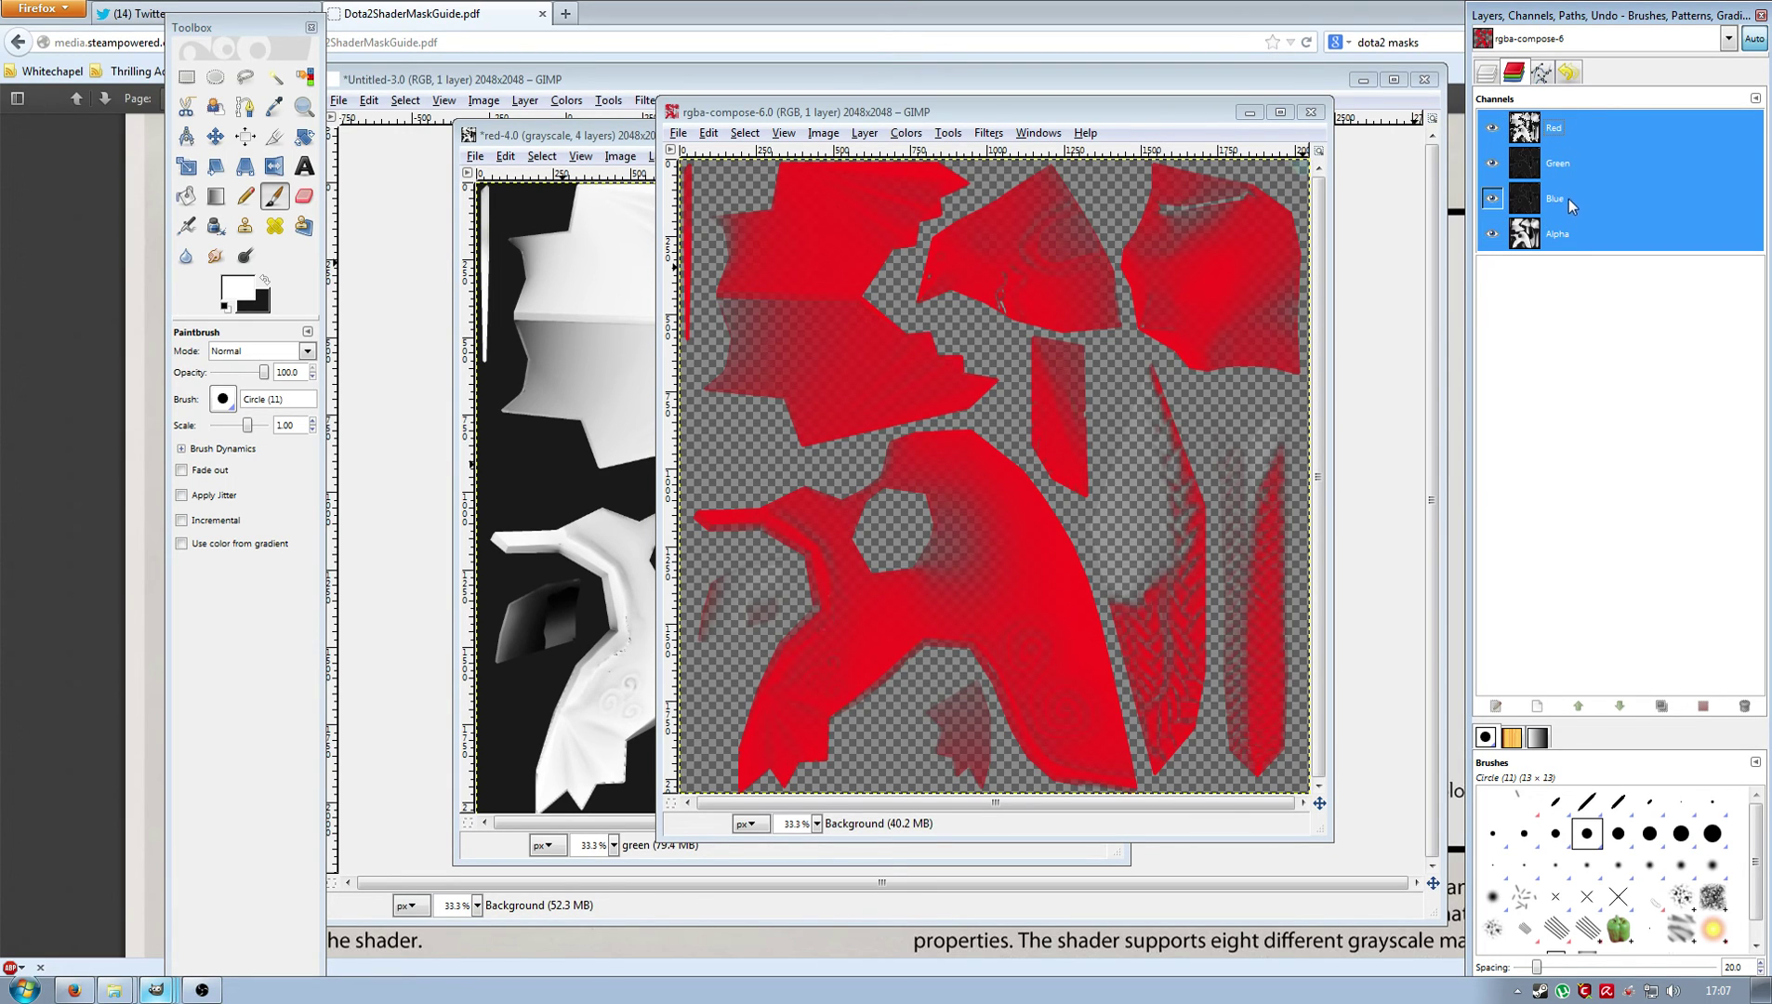
click(1487, 73)
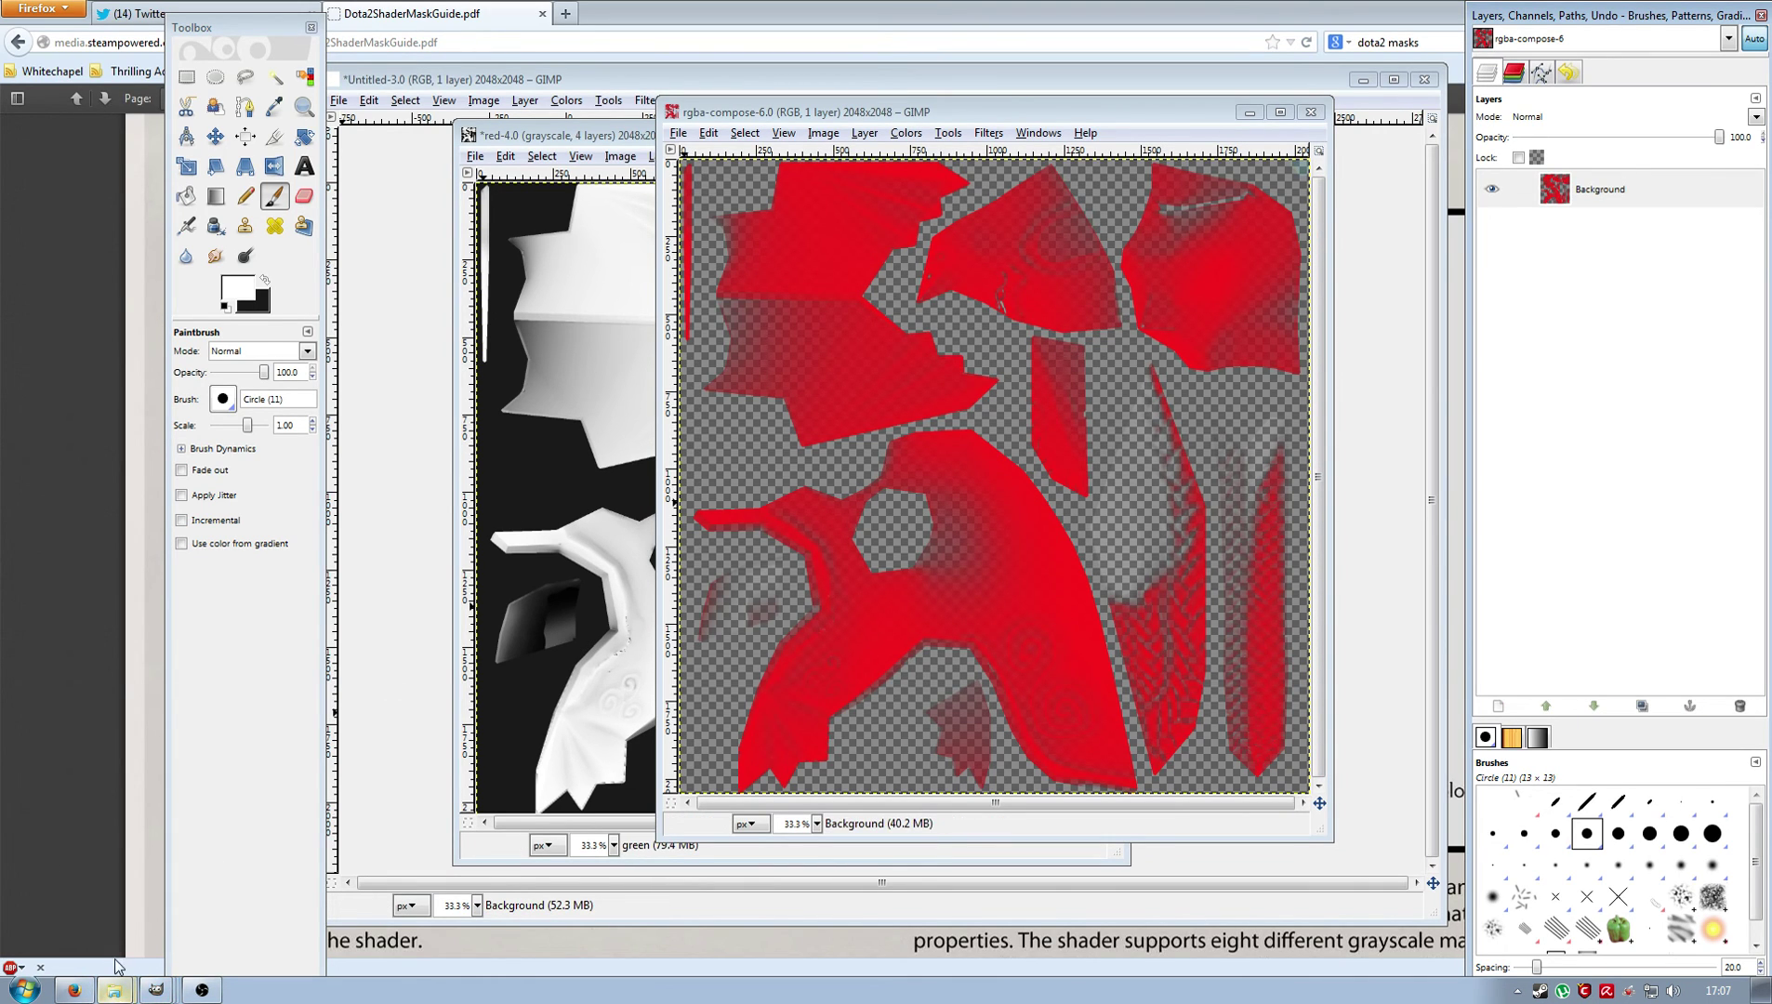
From the Untitled image, start File > Open and browse to Media (H:) > TF2 Stuff.
click(453, 83)
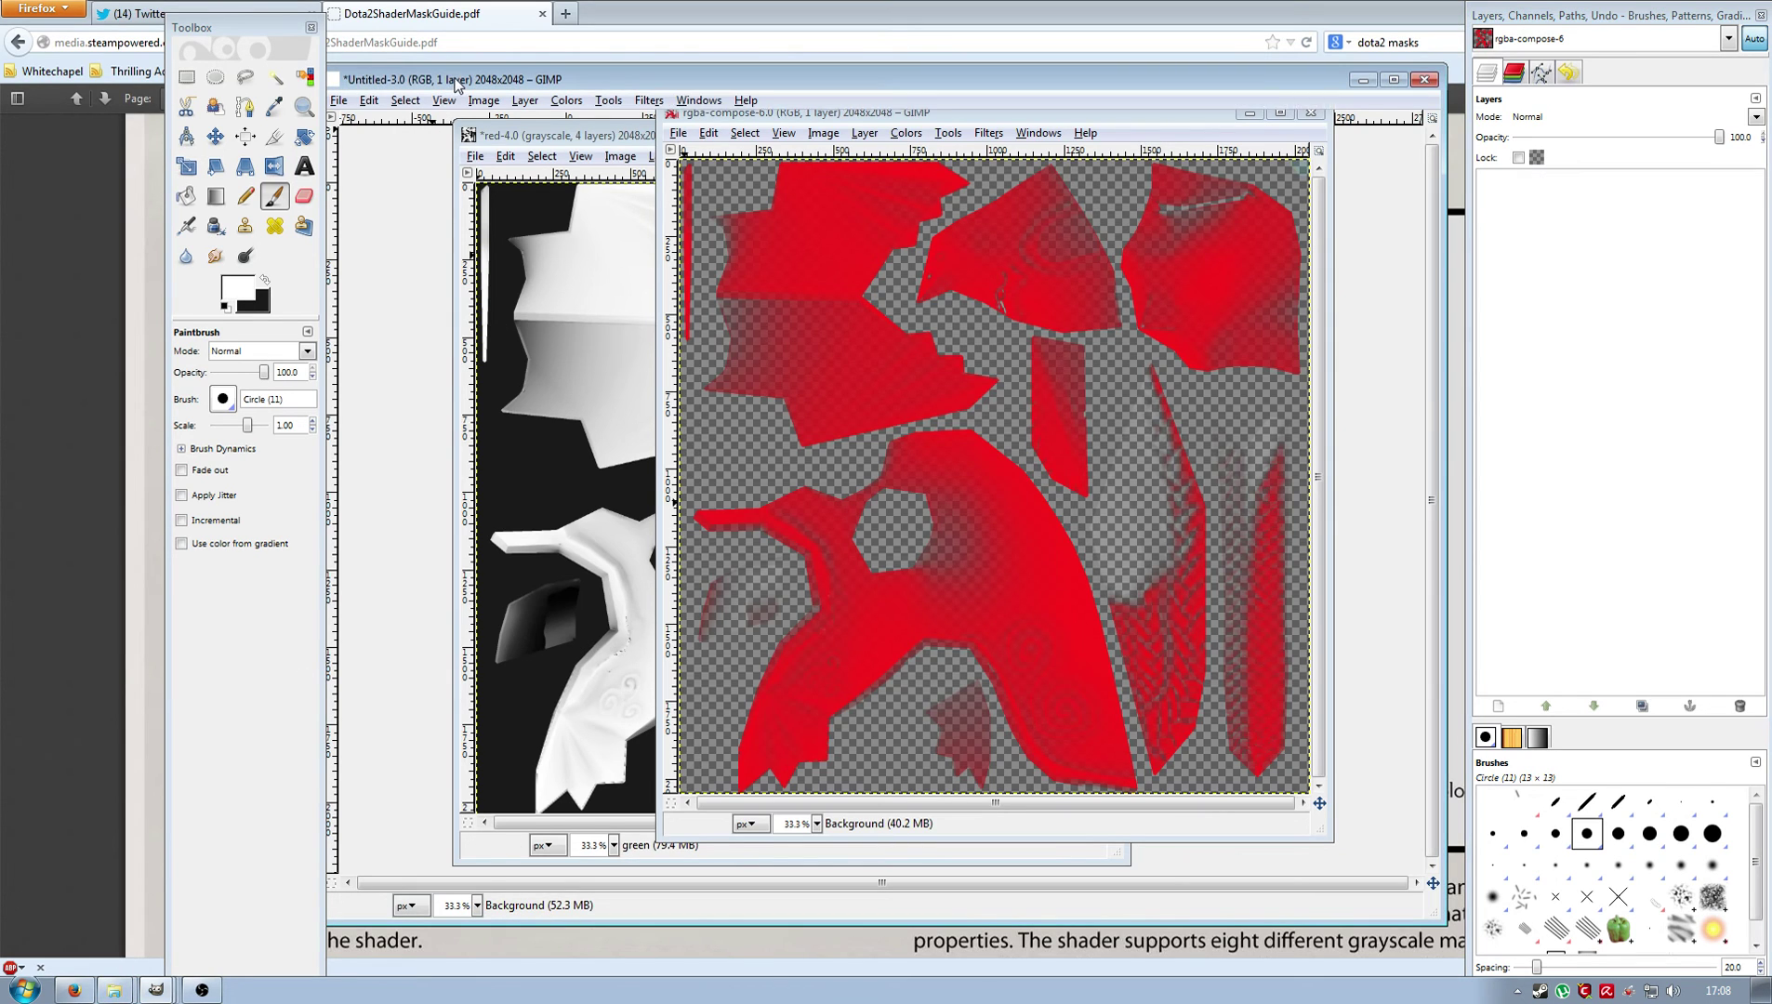
click(340, 102)
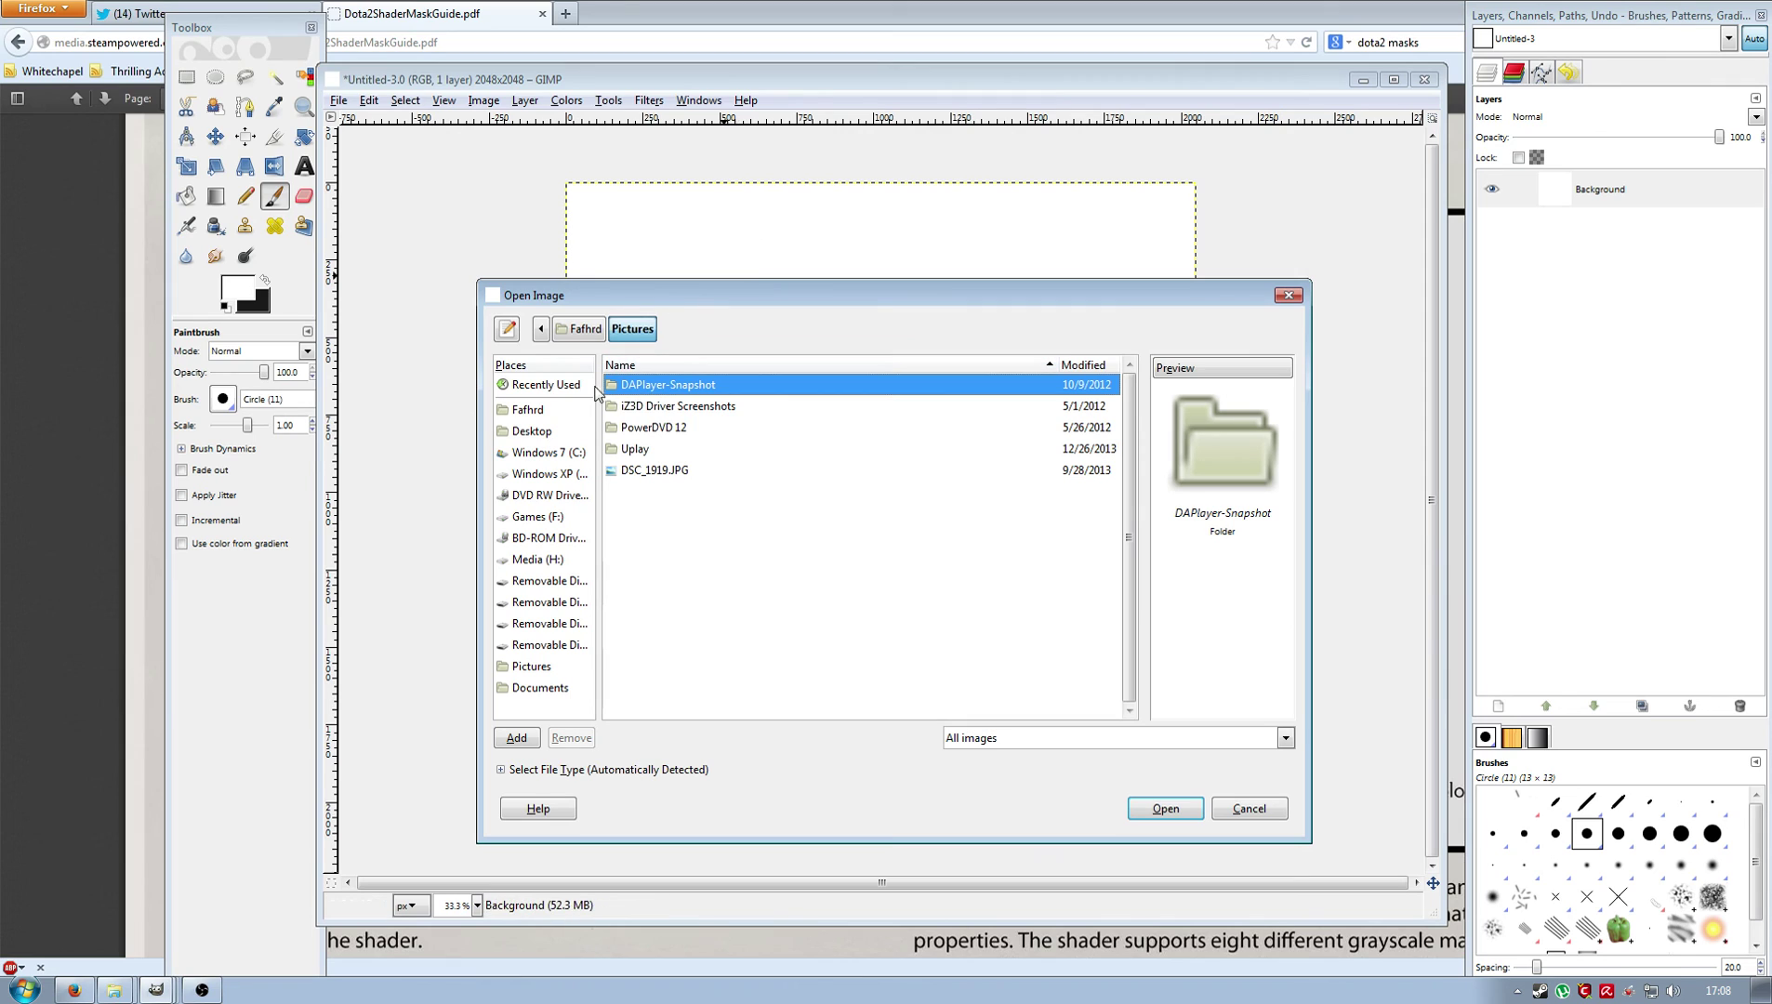
click(539, 520)
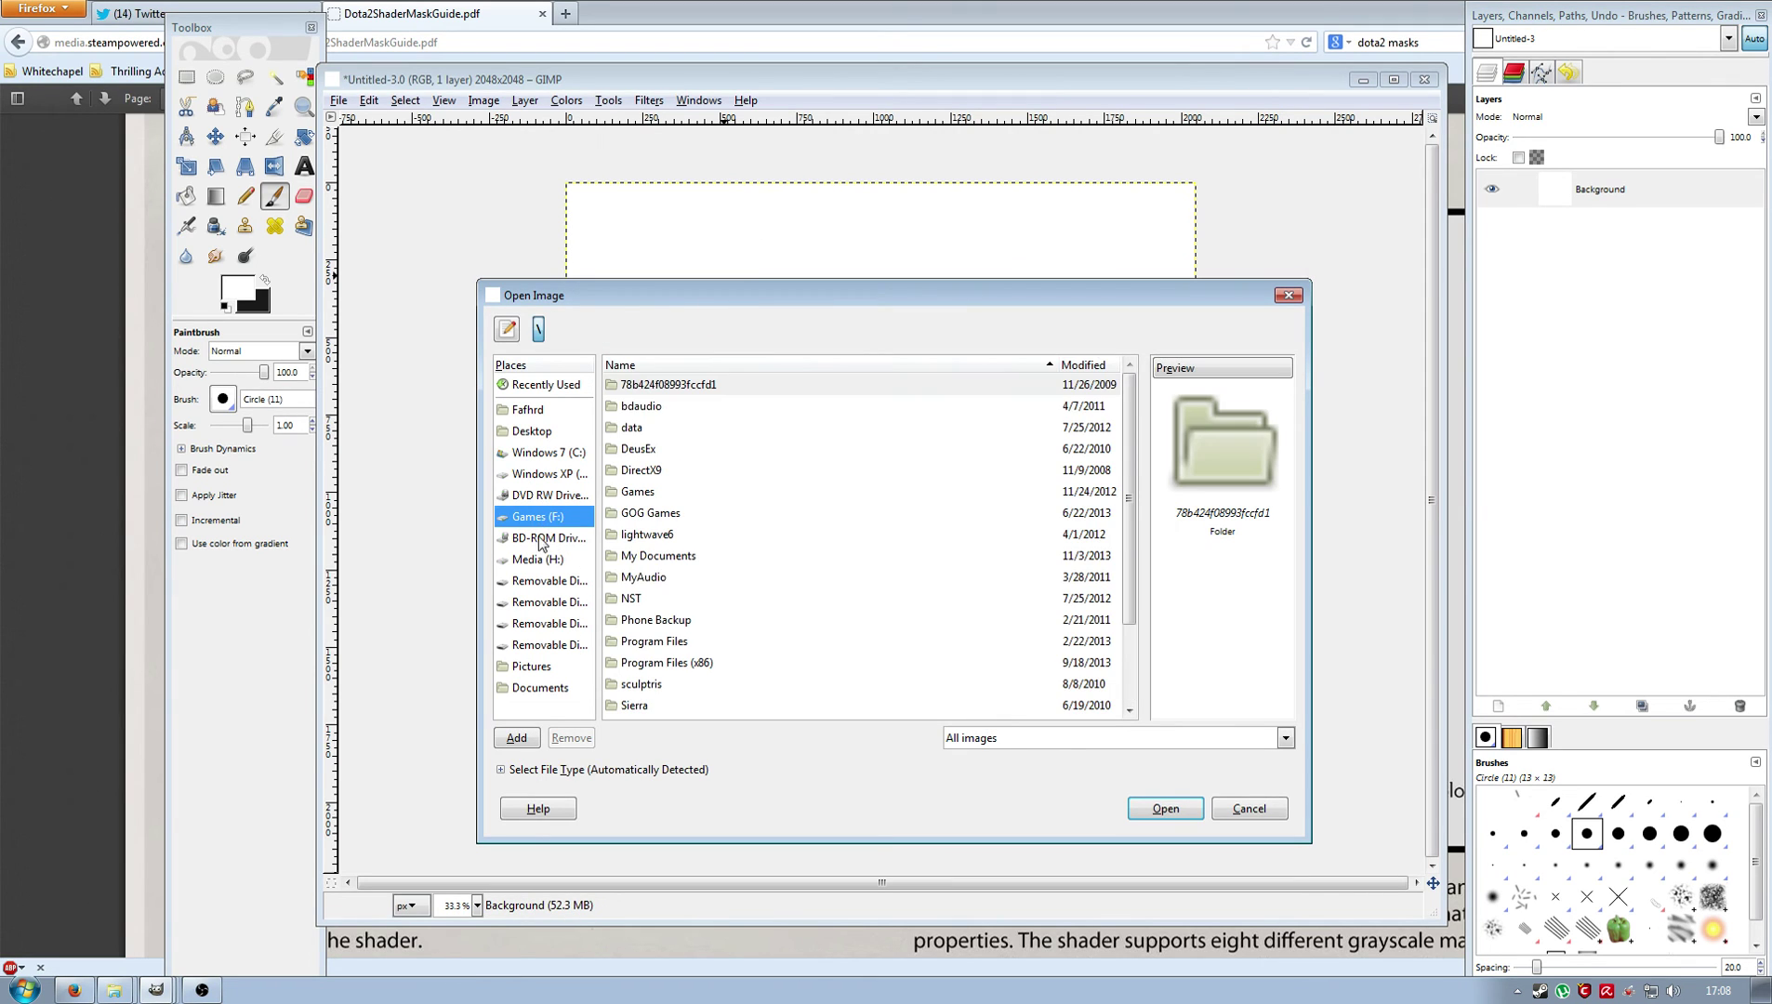
click(542, 561)
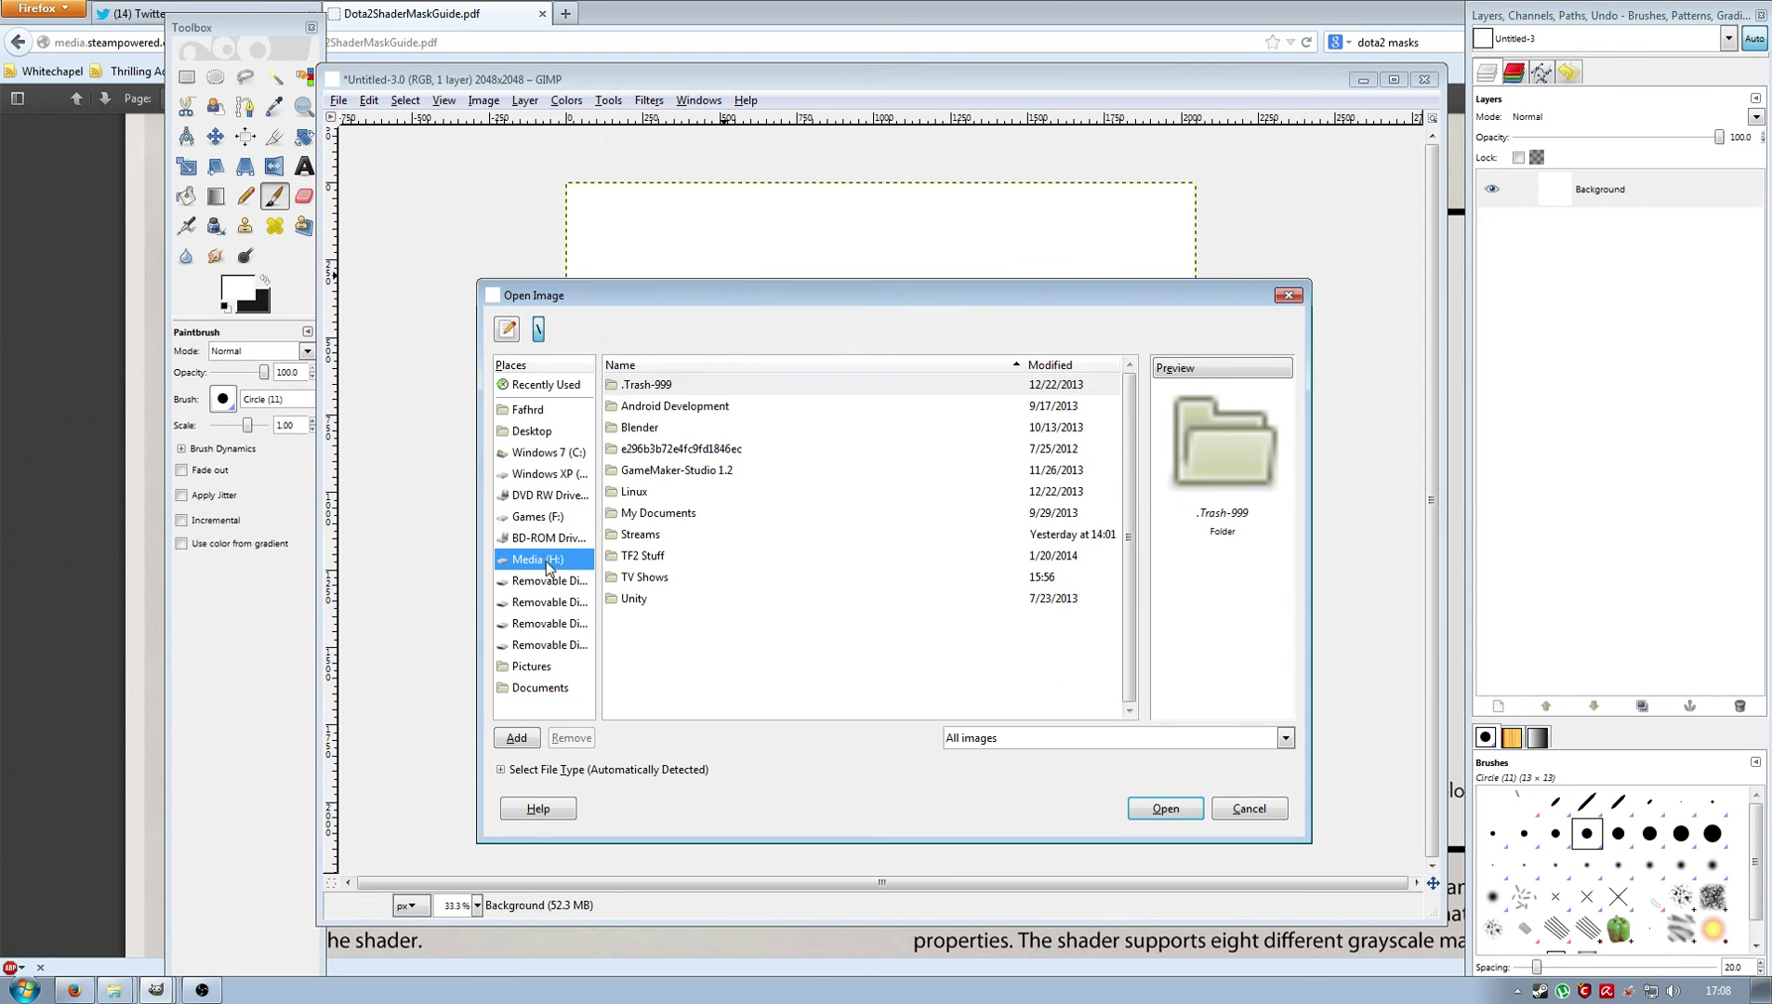
click(651, 559)
double_click(651, 559)
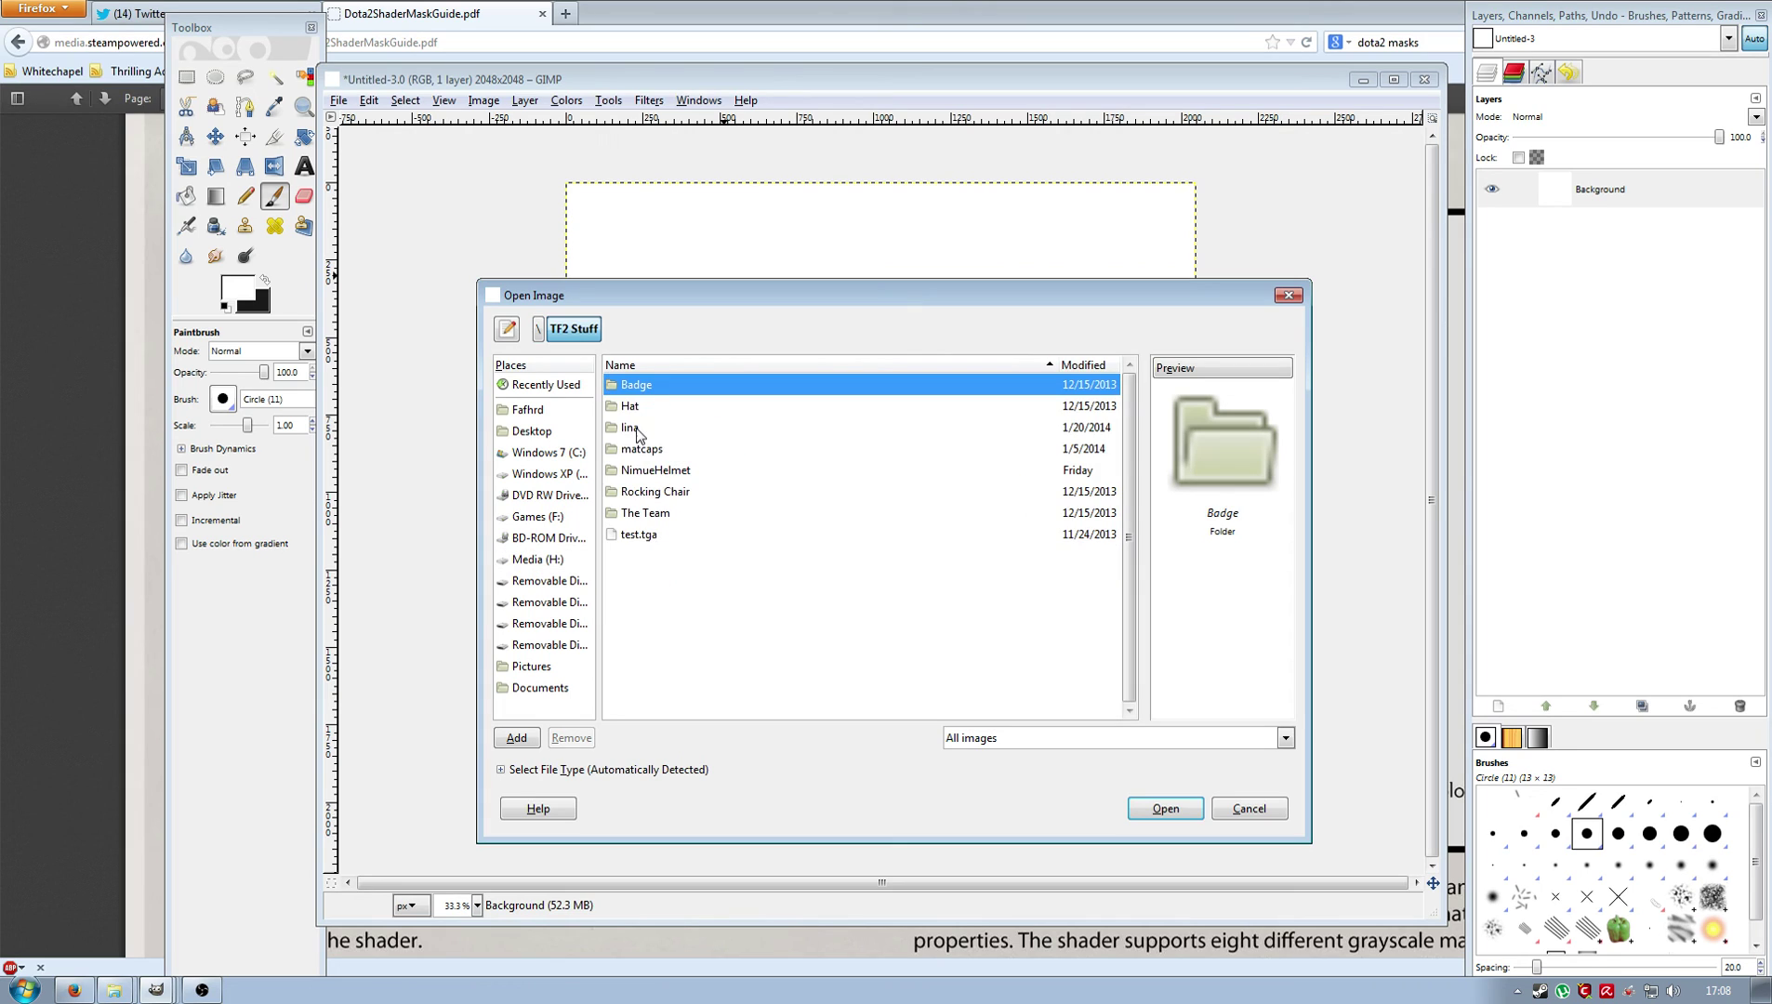
Go through lina > materialsrc > models > heroes > lina and open lina_base_masks2.tga.
double_click(640, 433)
double_click(660, 388)
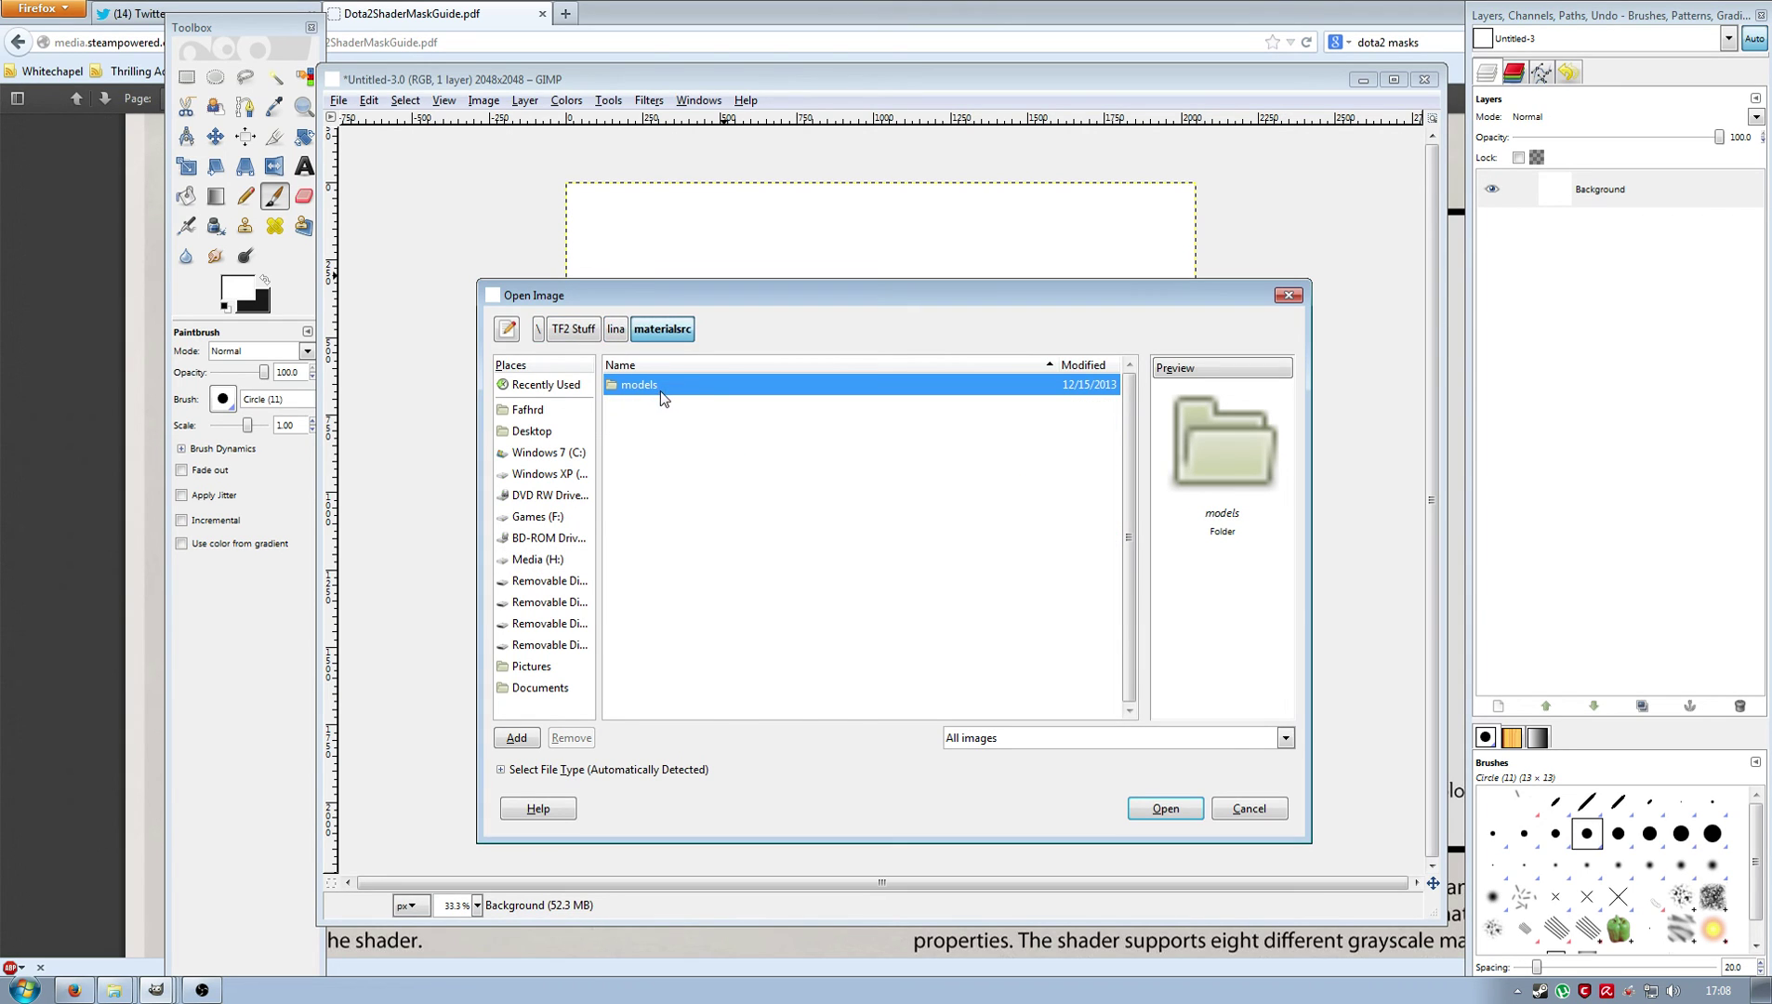
double_click(644, 387)
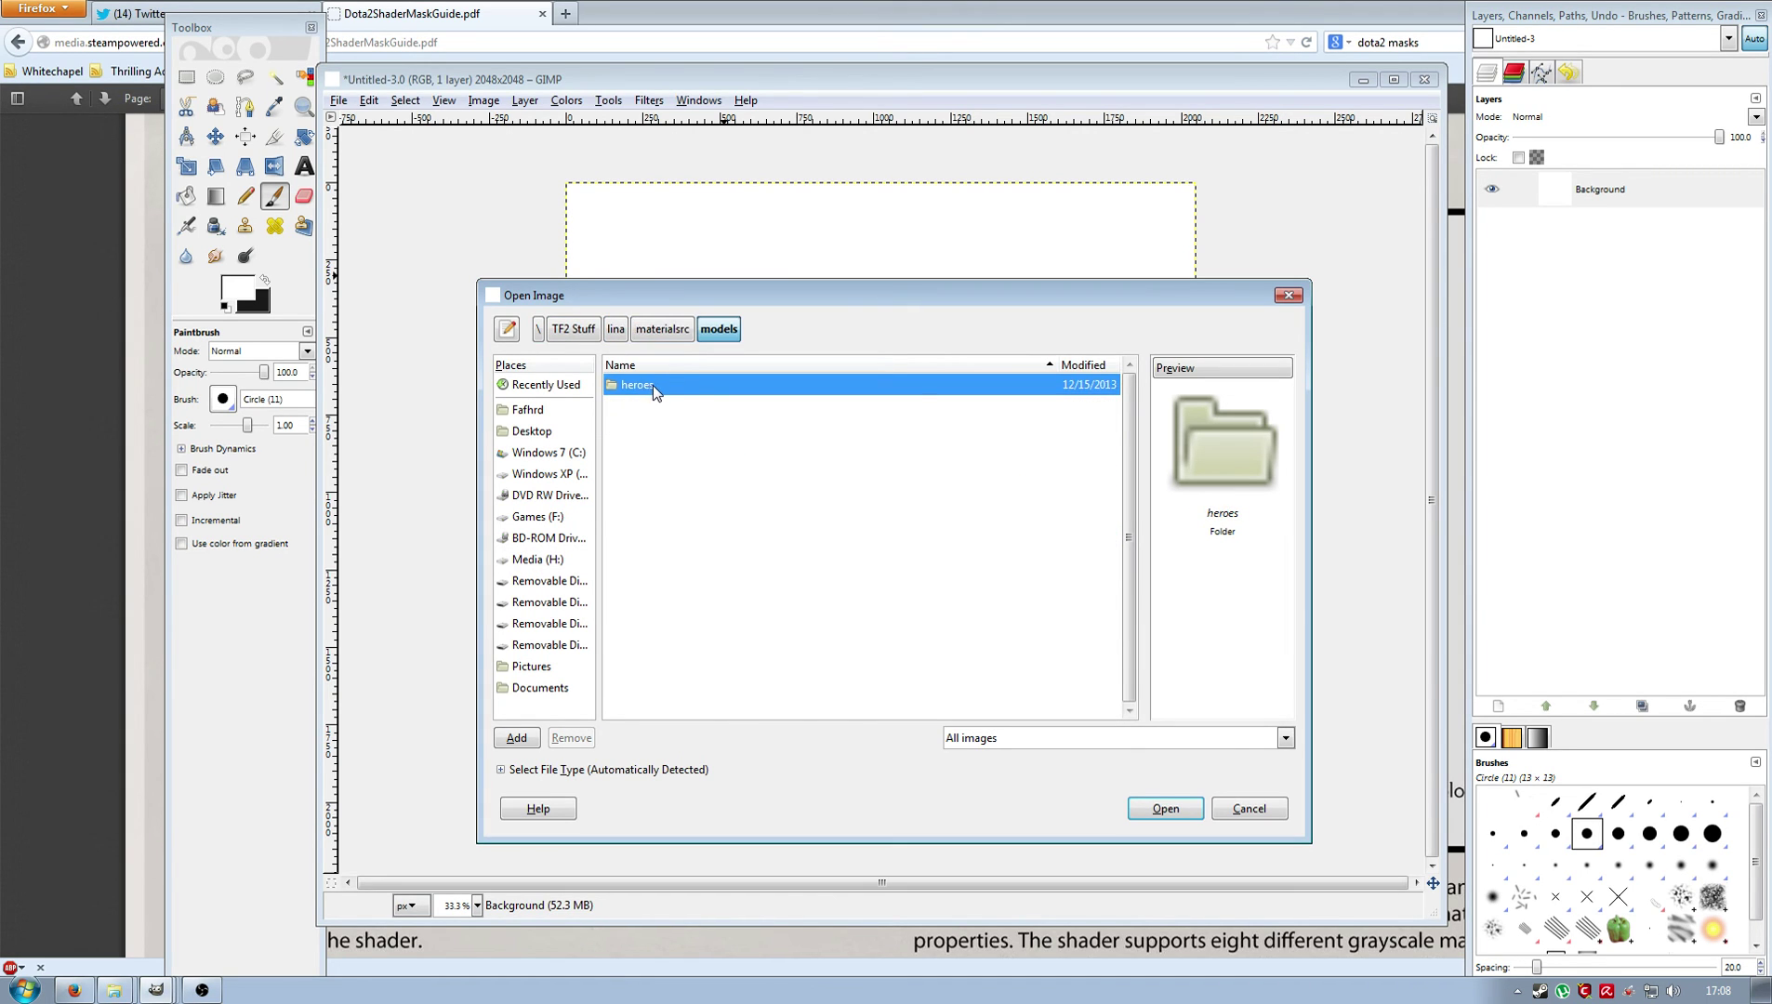
double_click(652, 385)
double_click(651, 386)
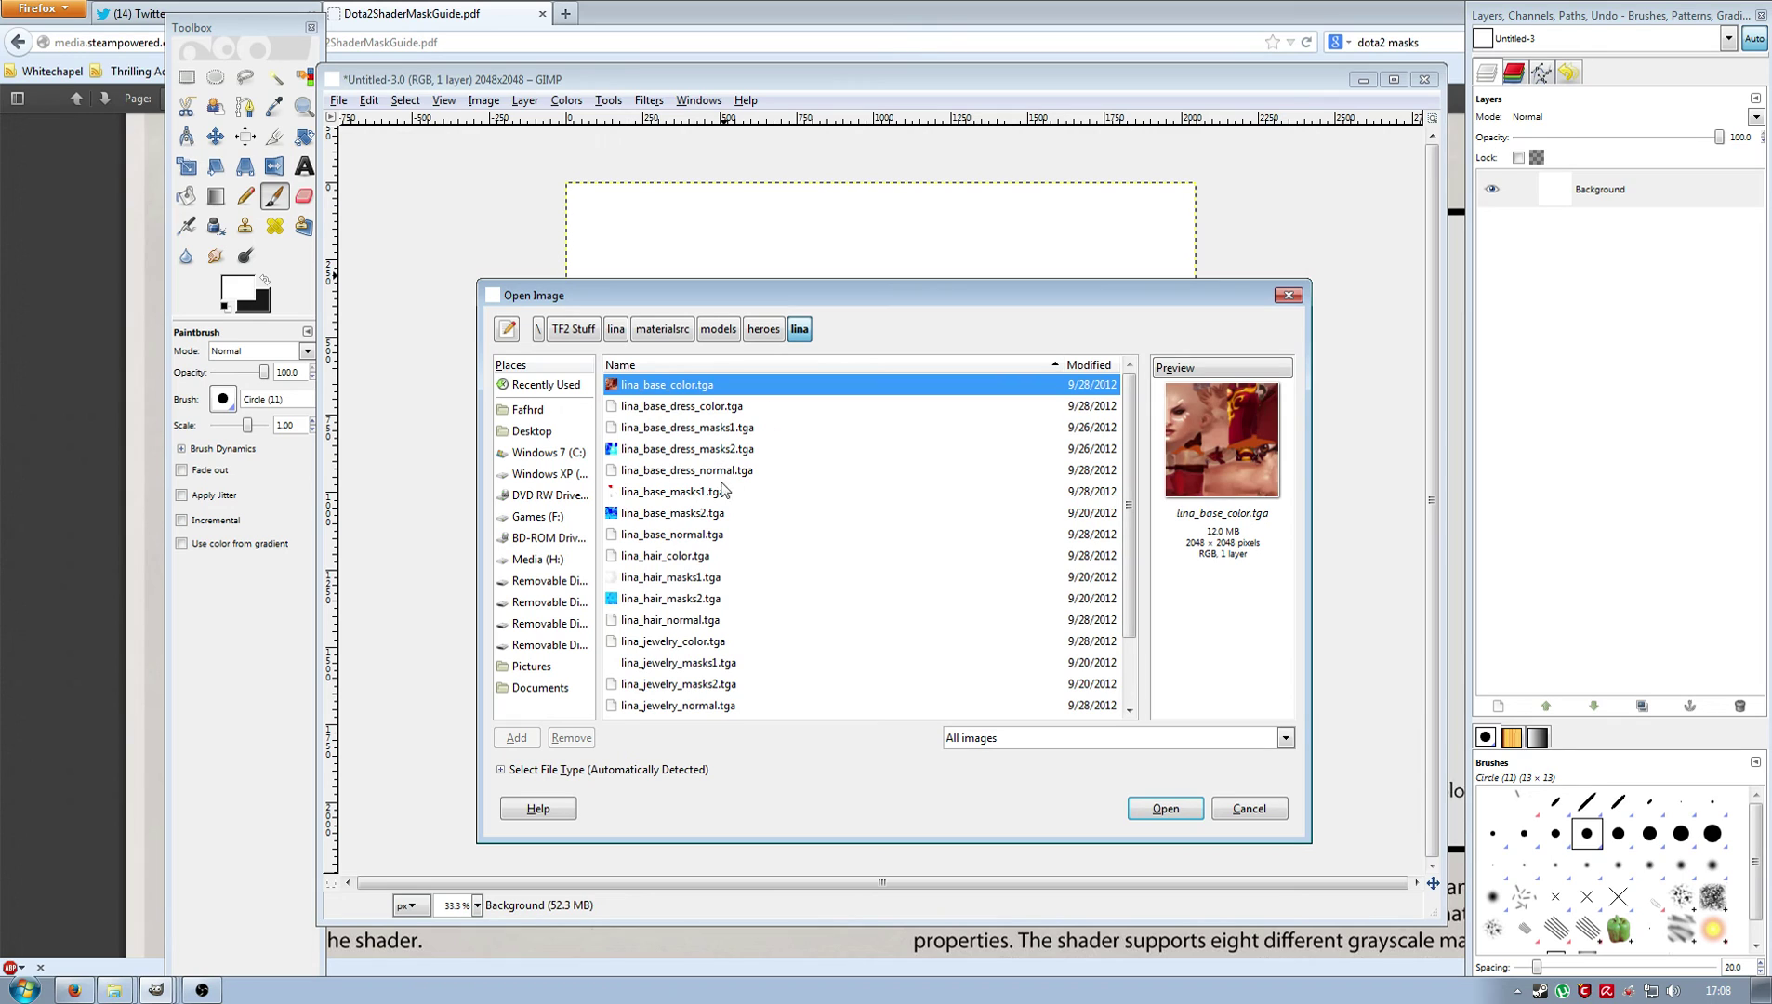
click(690, 514)
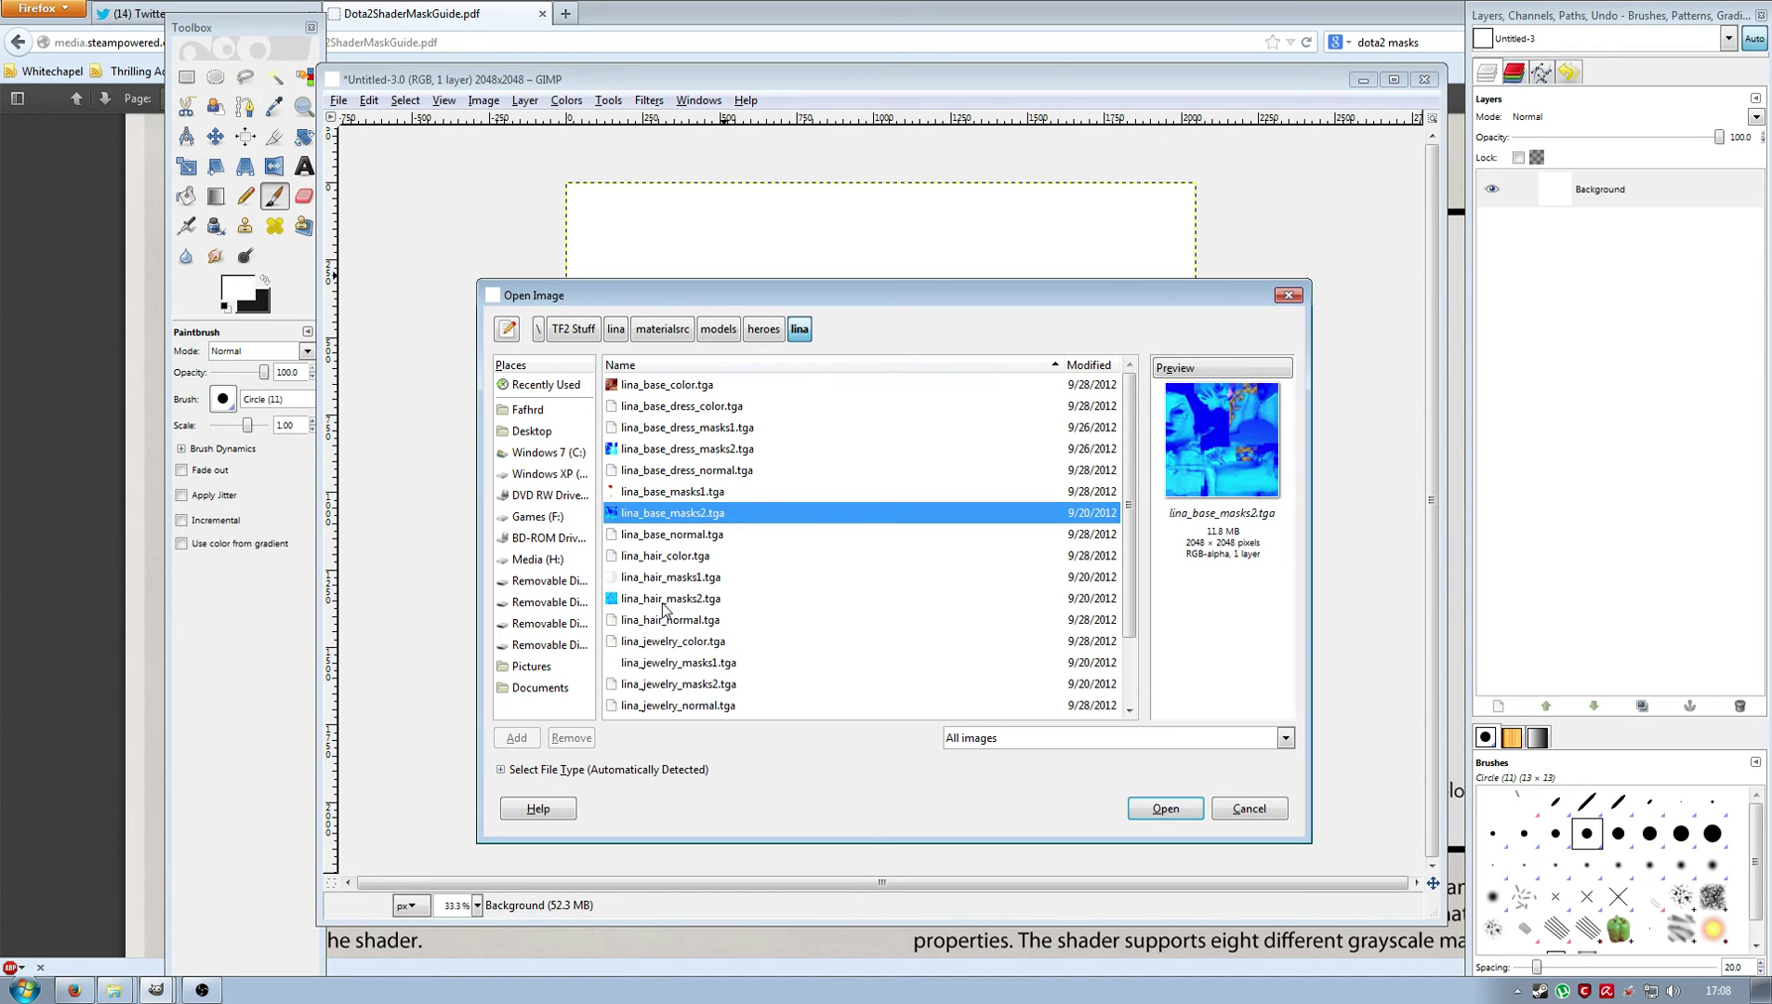
click(1164, 808)
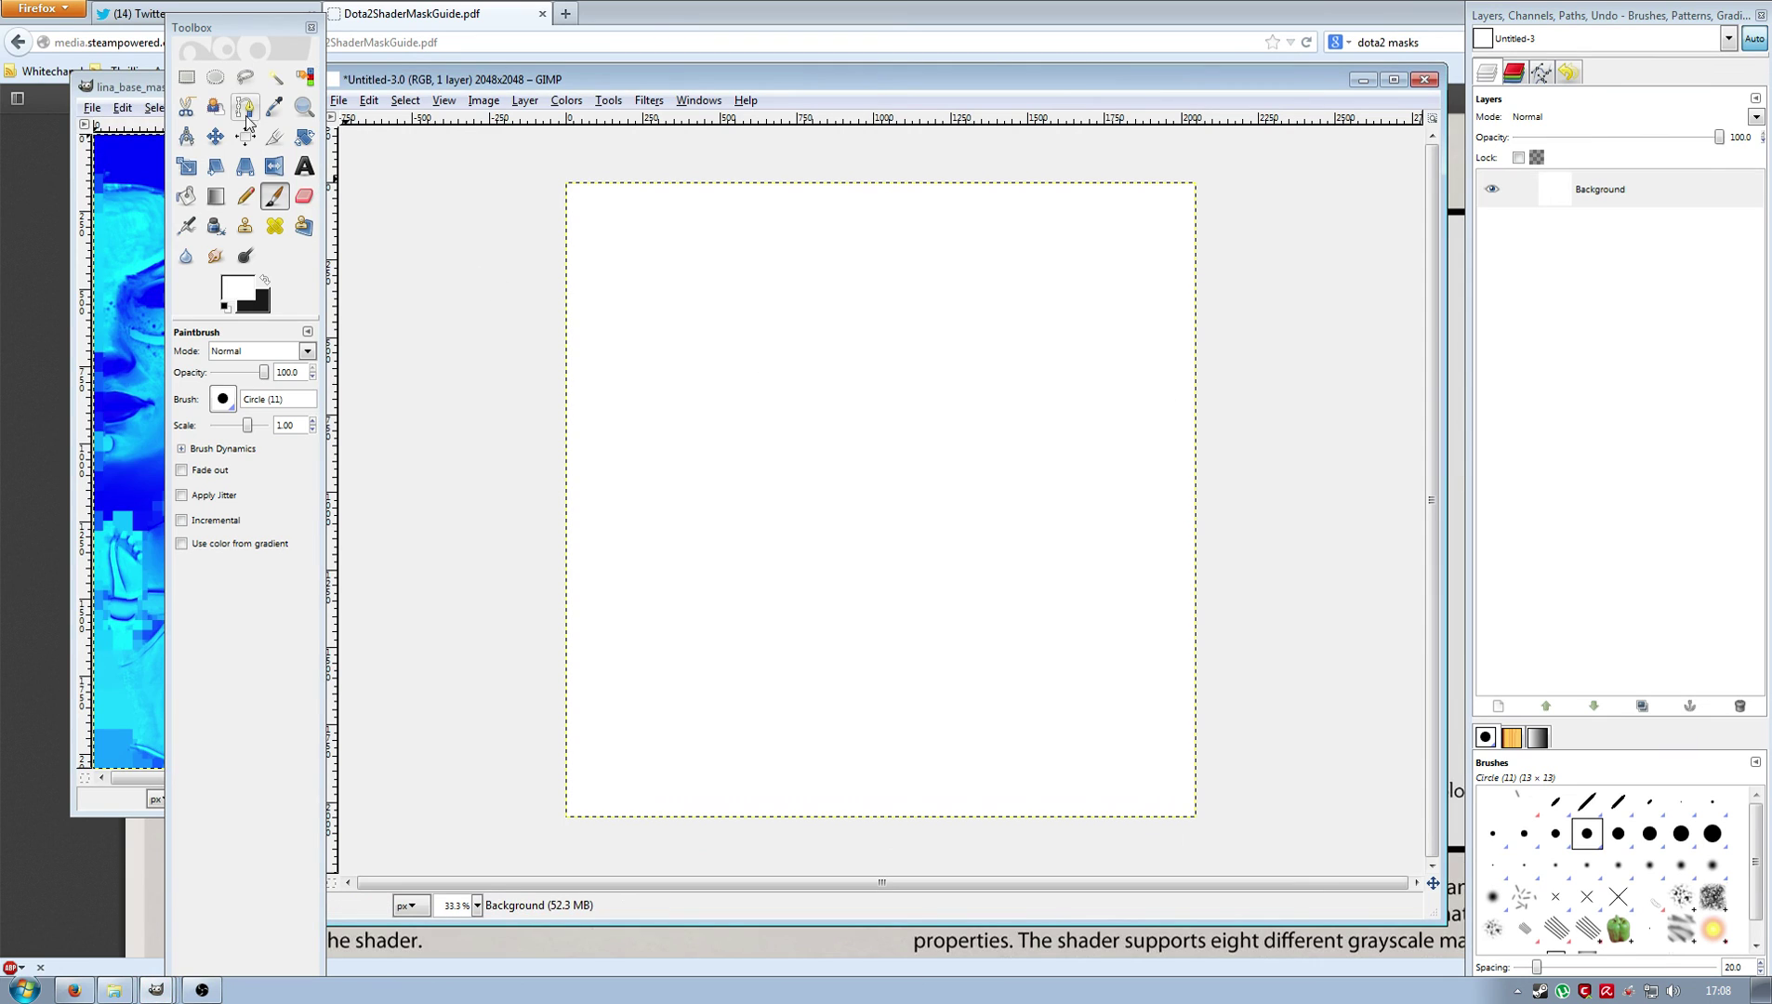
Raise the lina_base_masks2.tga window over the canvas and list its colour channels.
click(141, 94)
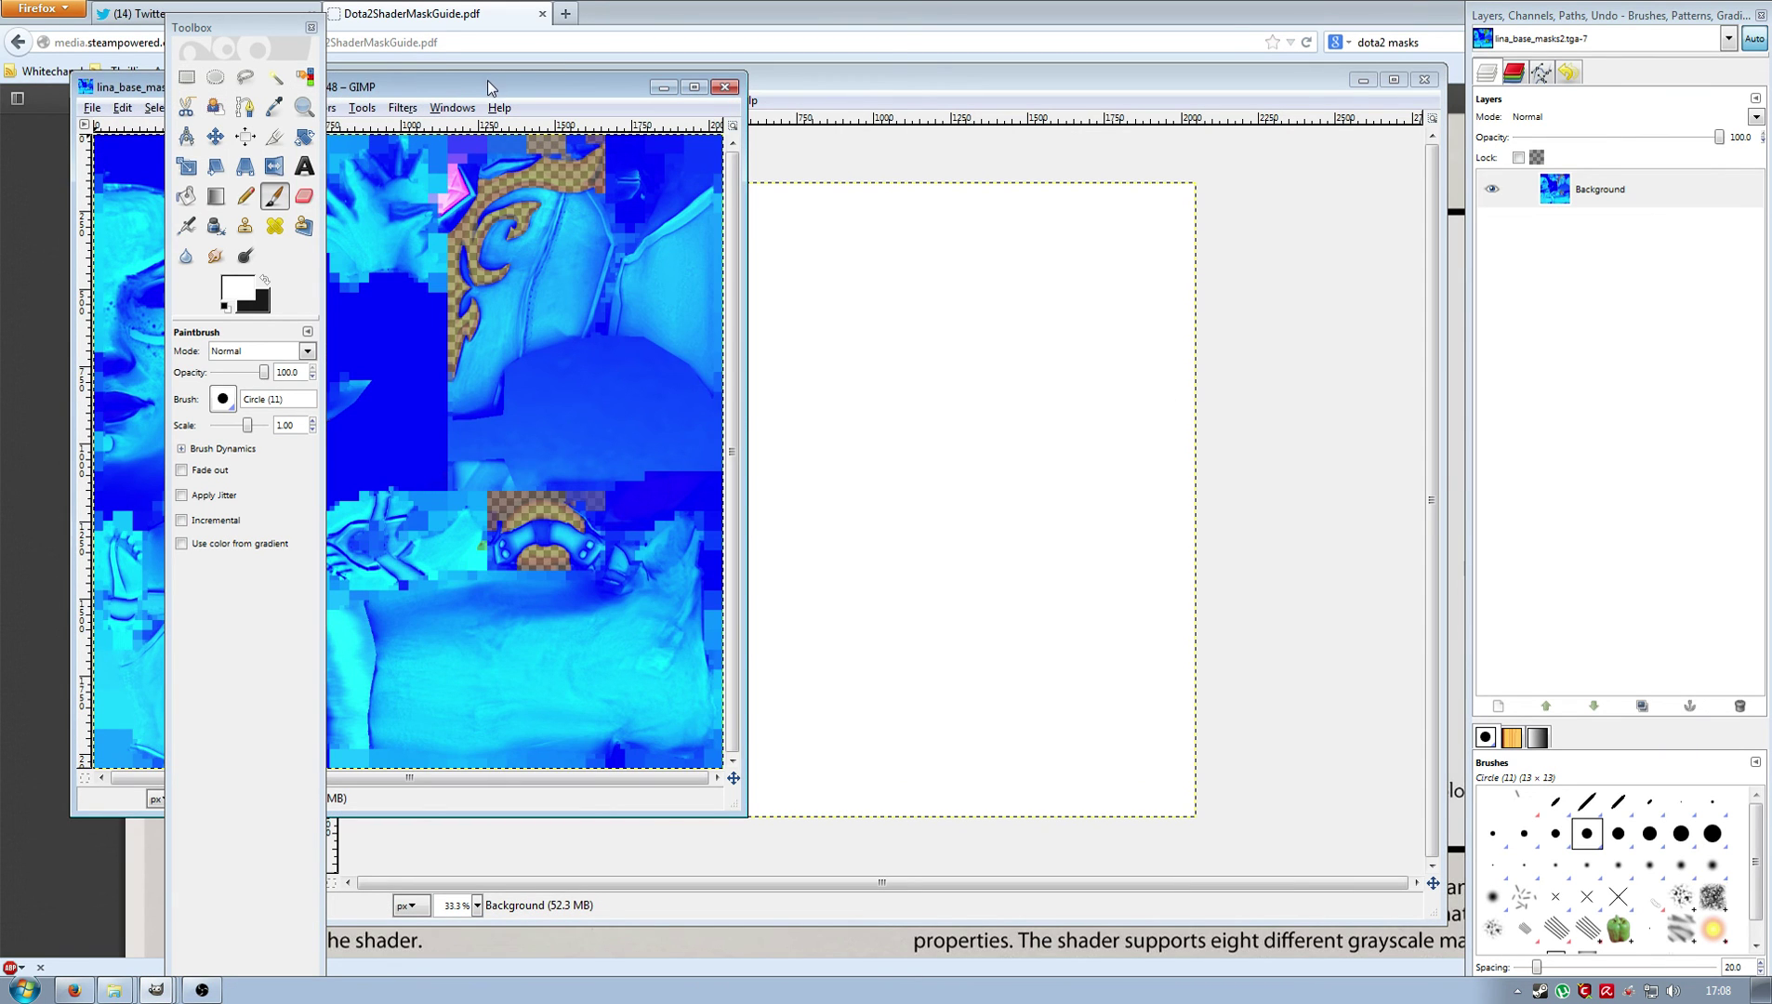
drag(714, 114, 1067, 128)
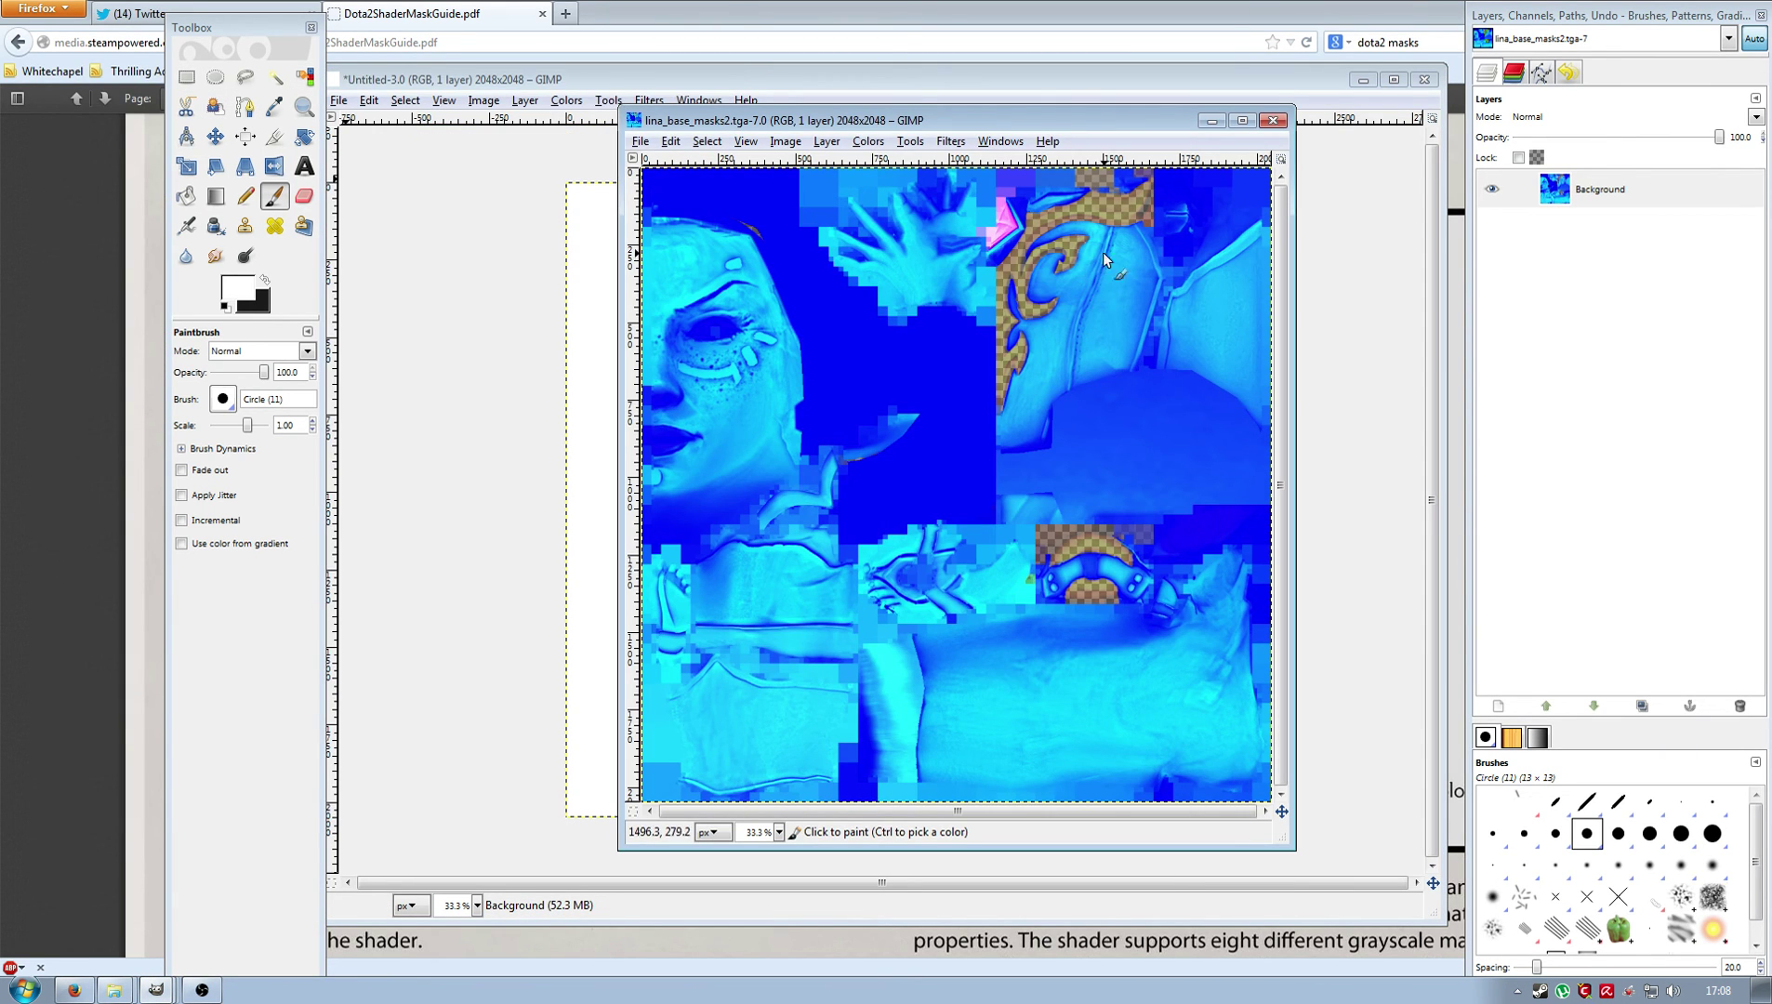
click(1516, 73)
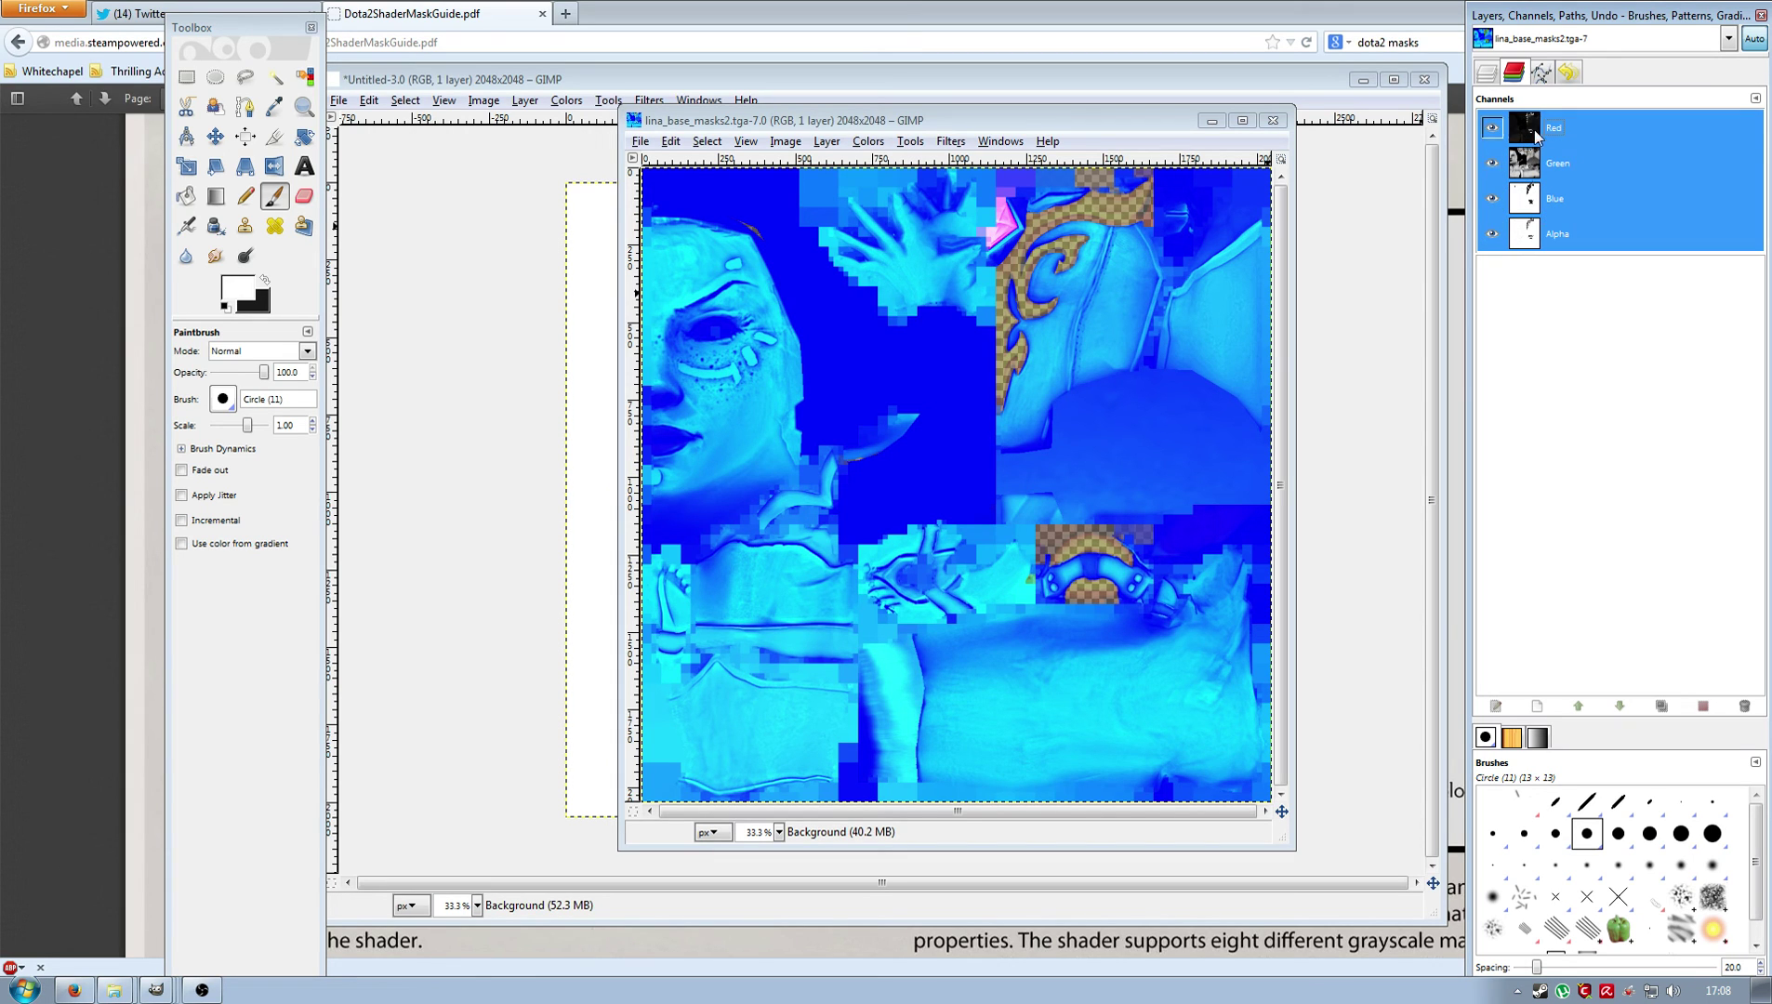
Decompose lina_base_masks2.tga as RGBA into separate layers.
click(867, 141)
mouse_move(929, 461)
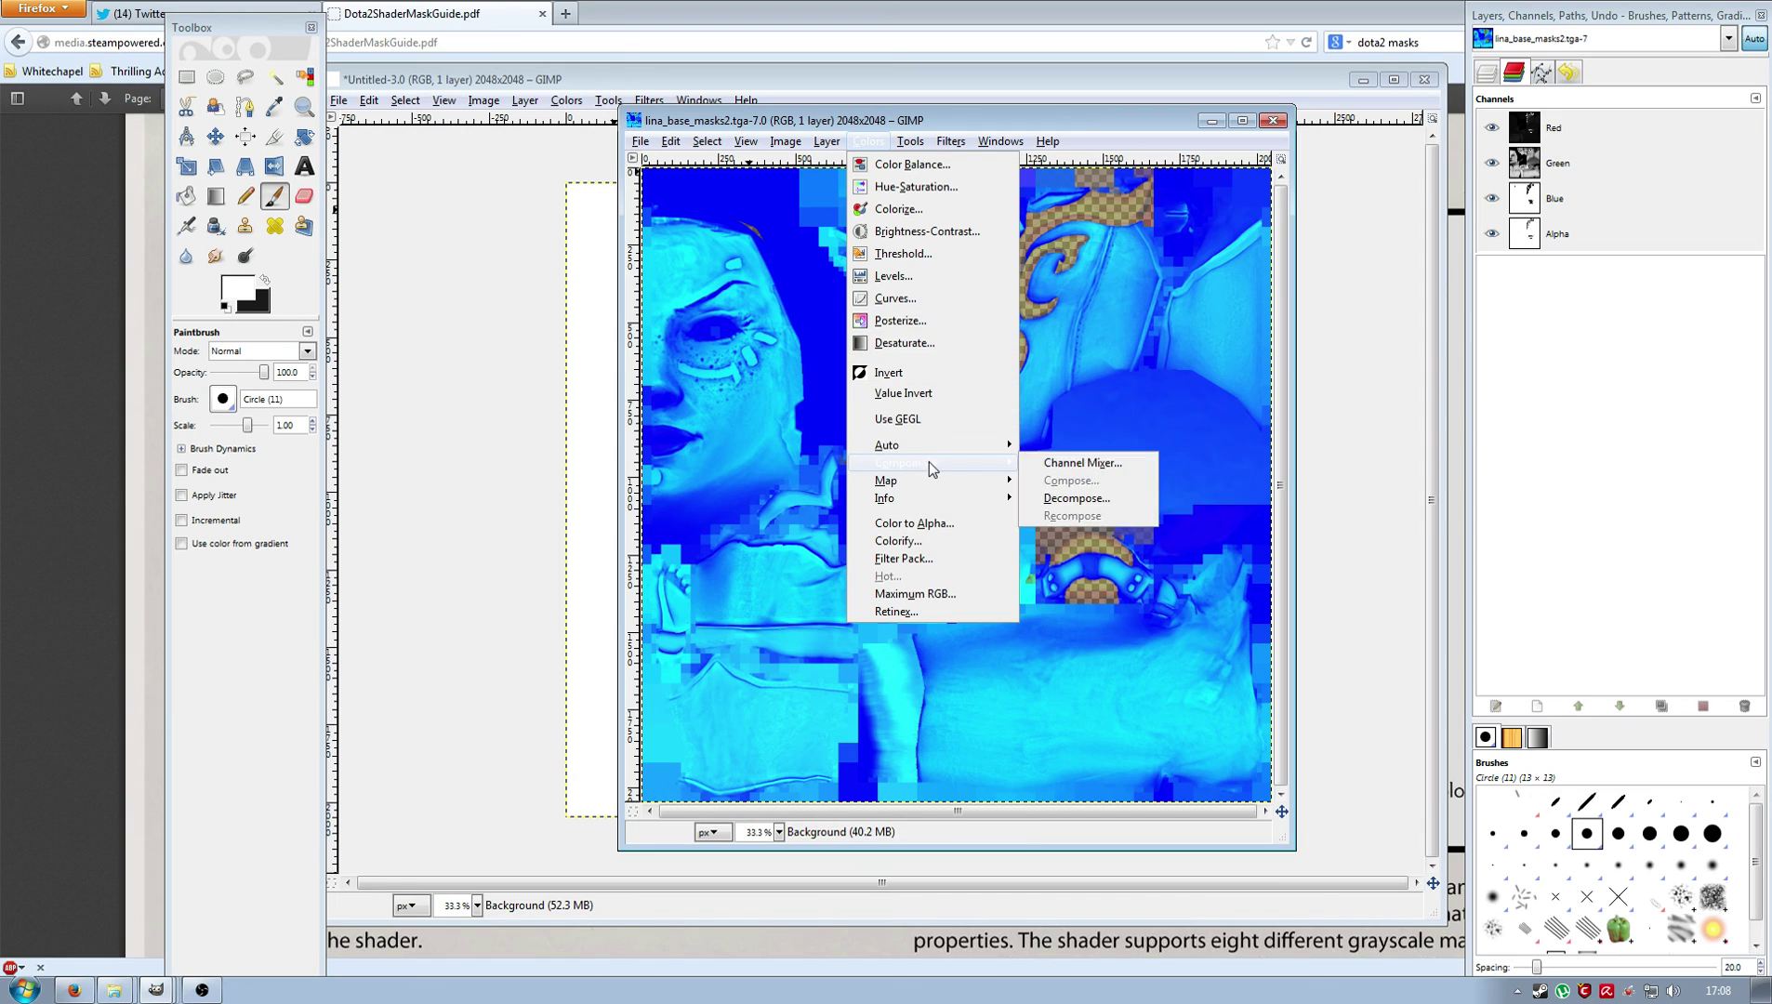
click(1093, 503)
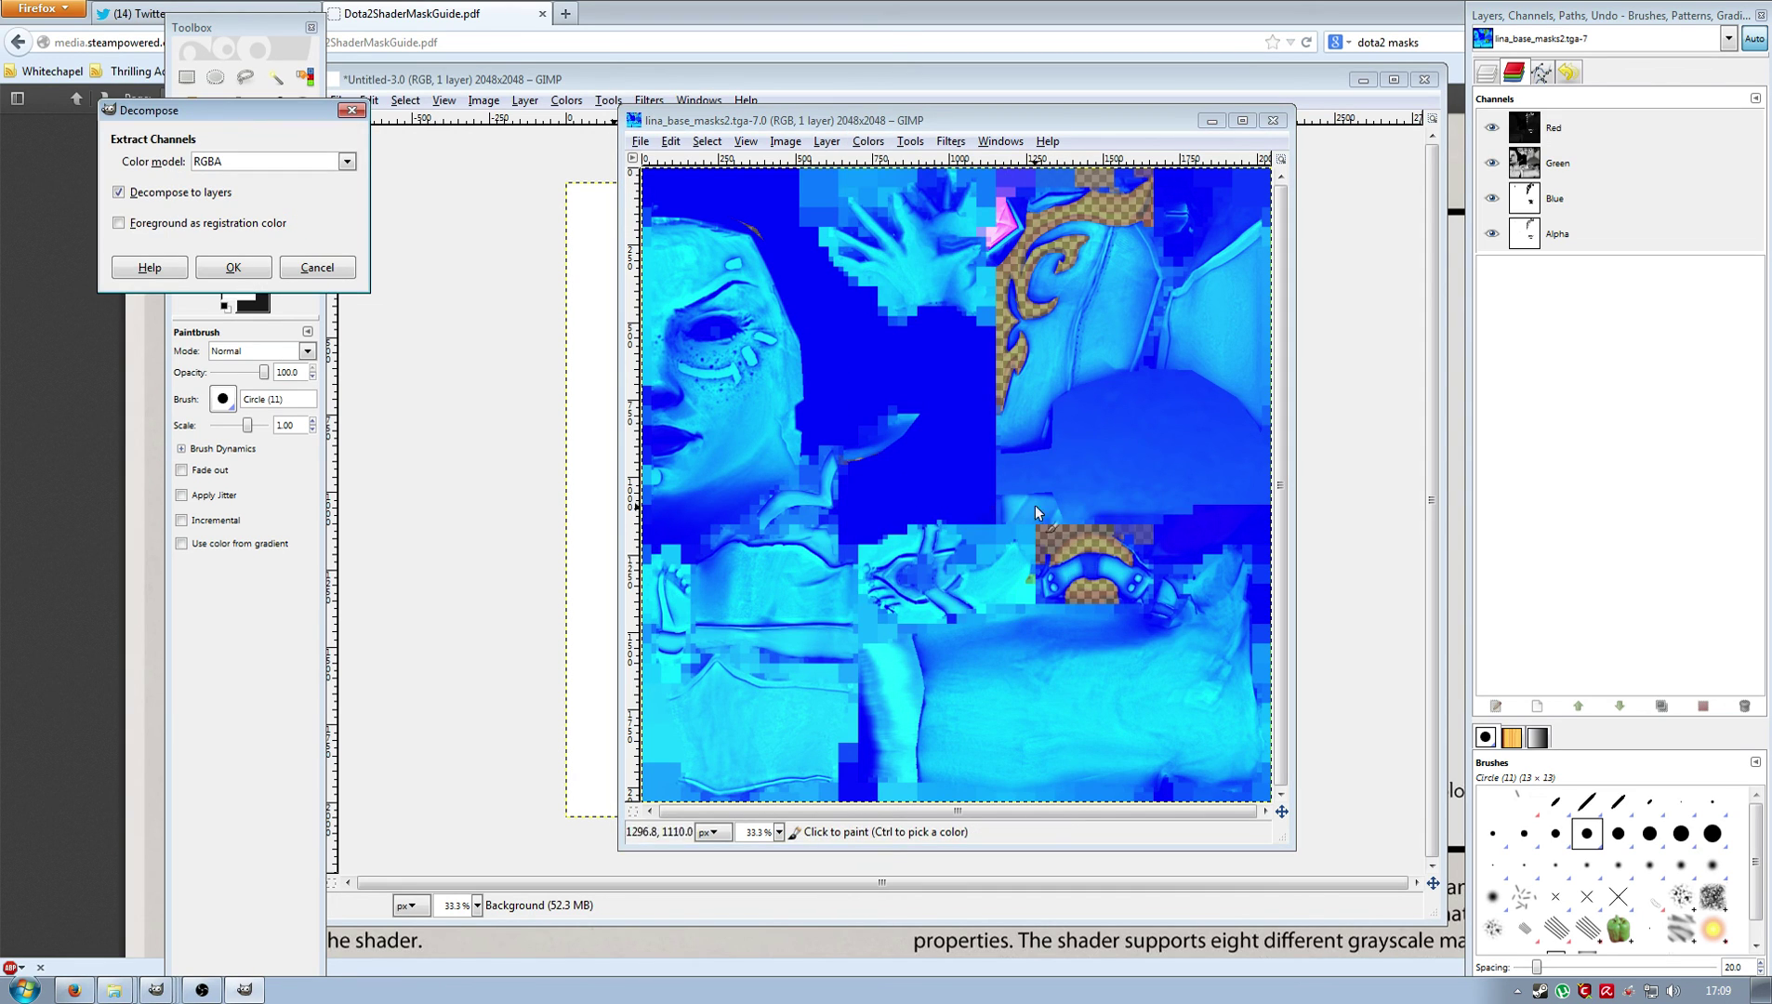
click(244, 268)
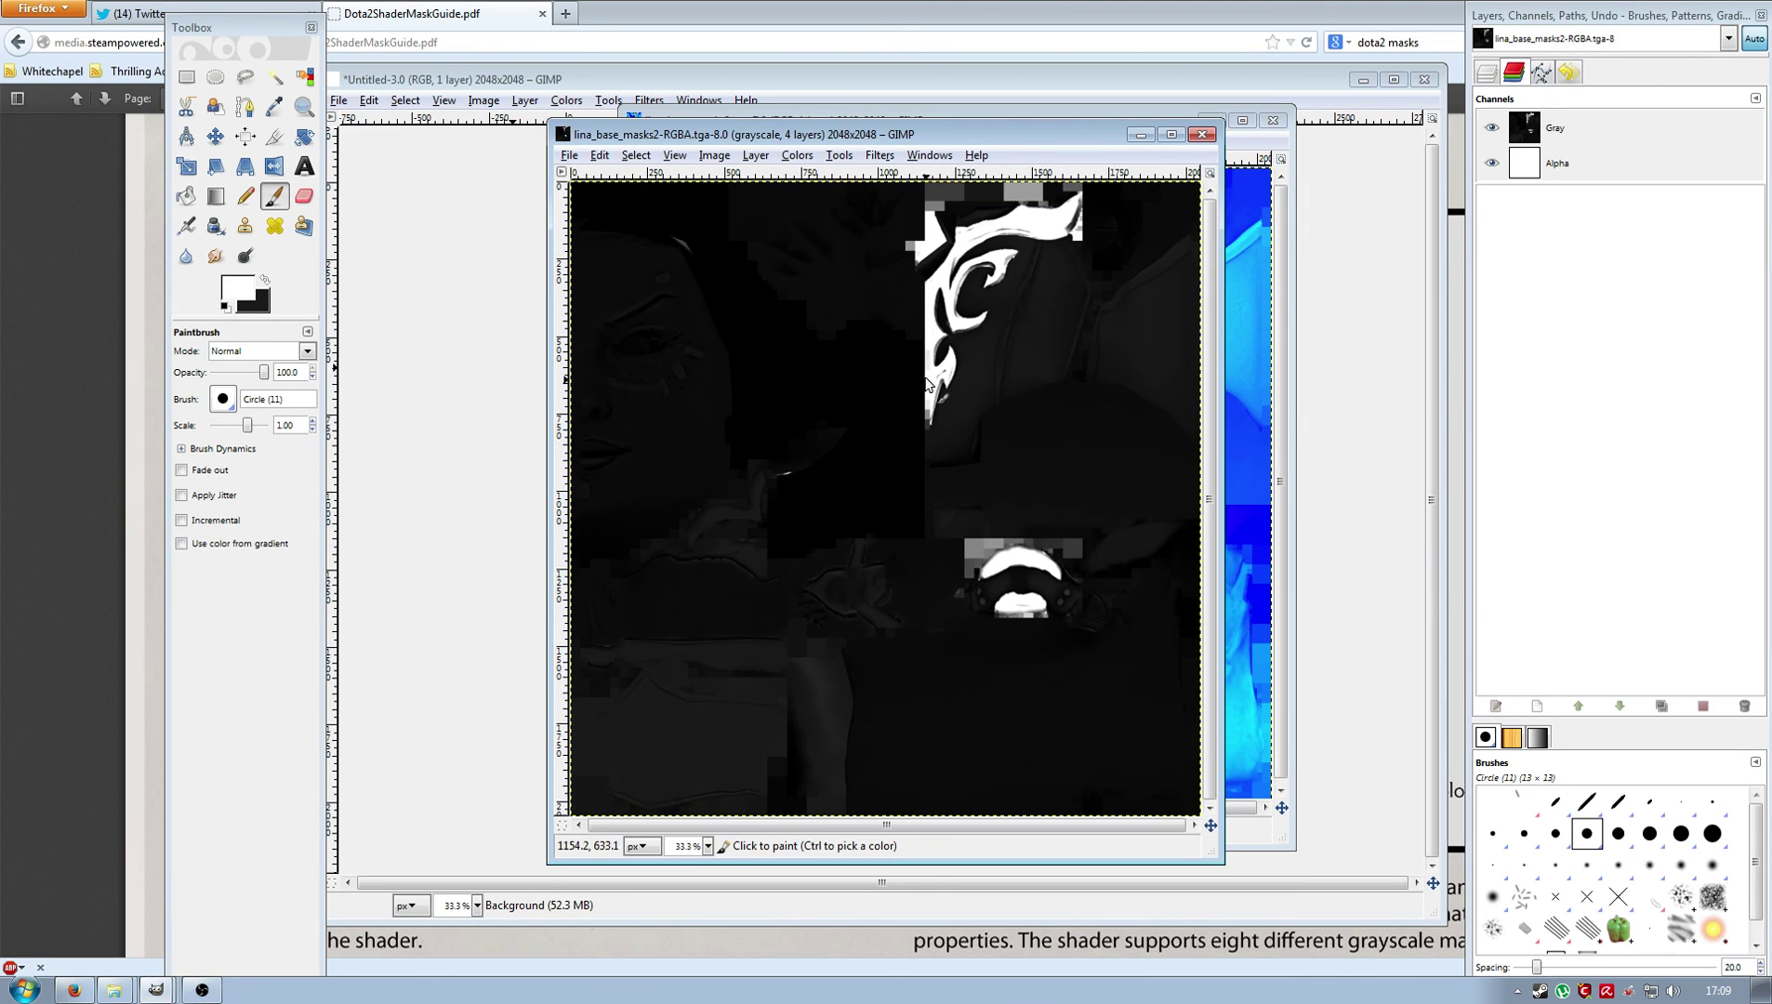
click(1488, 74)
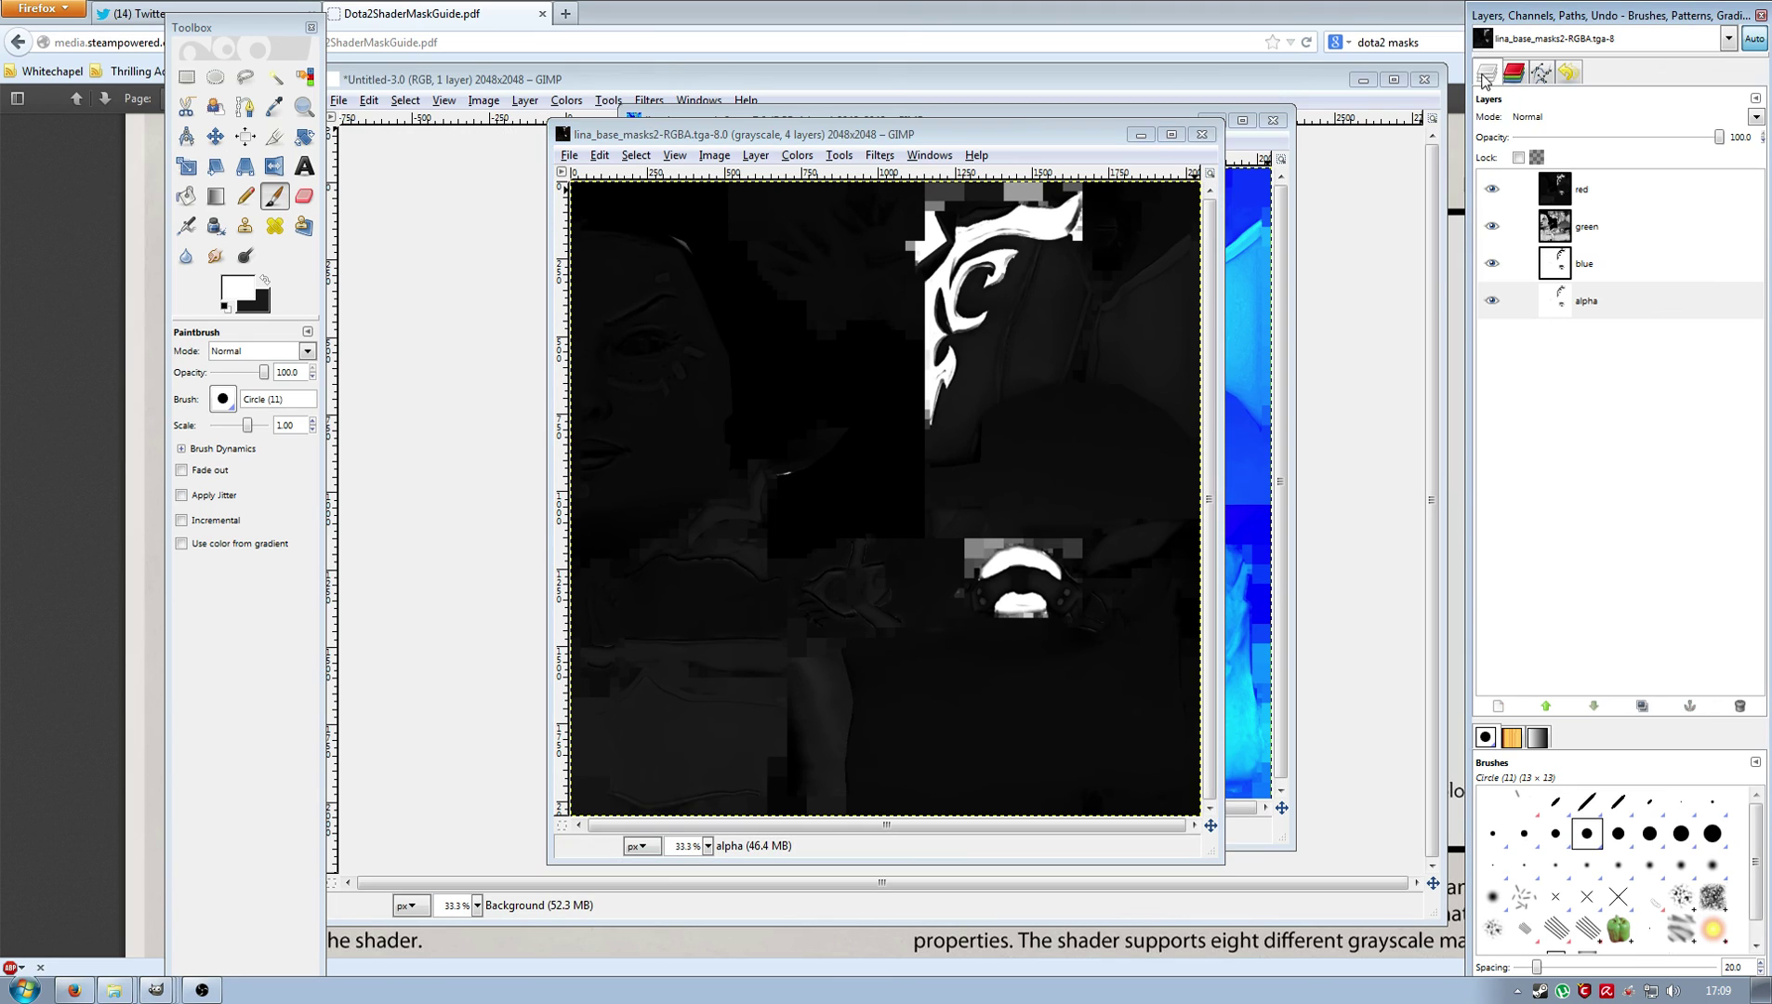
Toggle the red, green and blue layers off and on to inspect each channel, ending with all visible.
click(1491, 189)
click(1599, 300)
click(1492, 226)
click(1492, 263)
click(1491, 264)
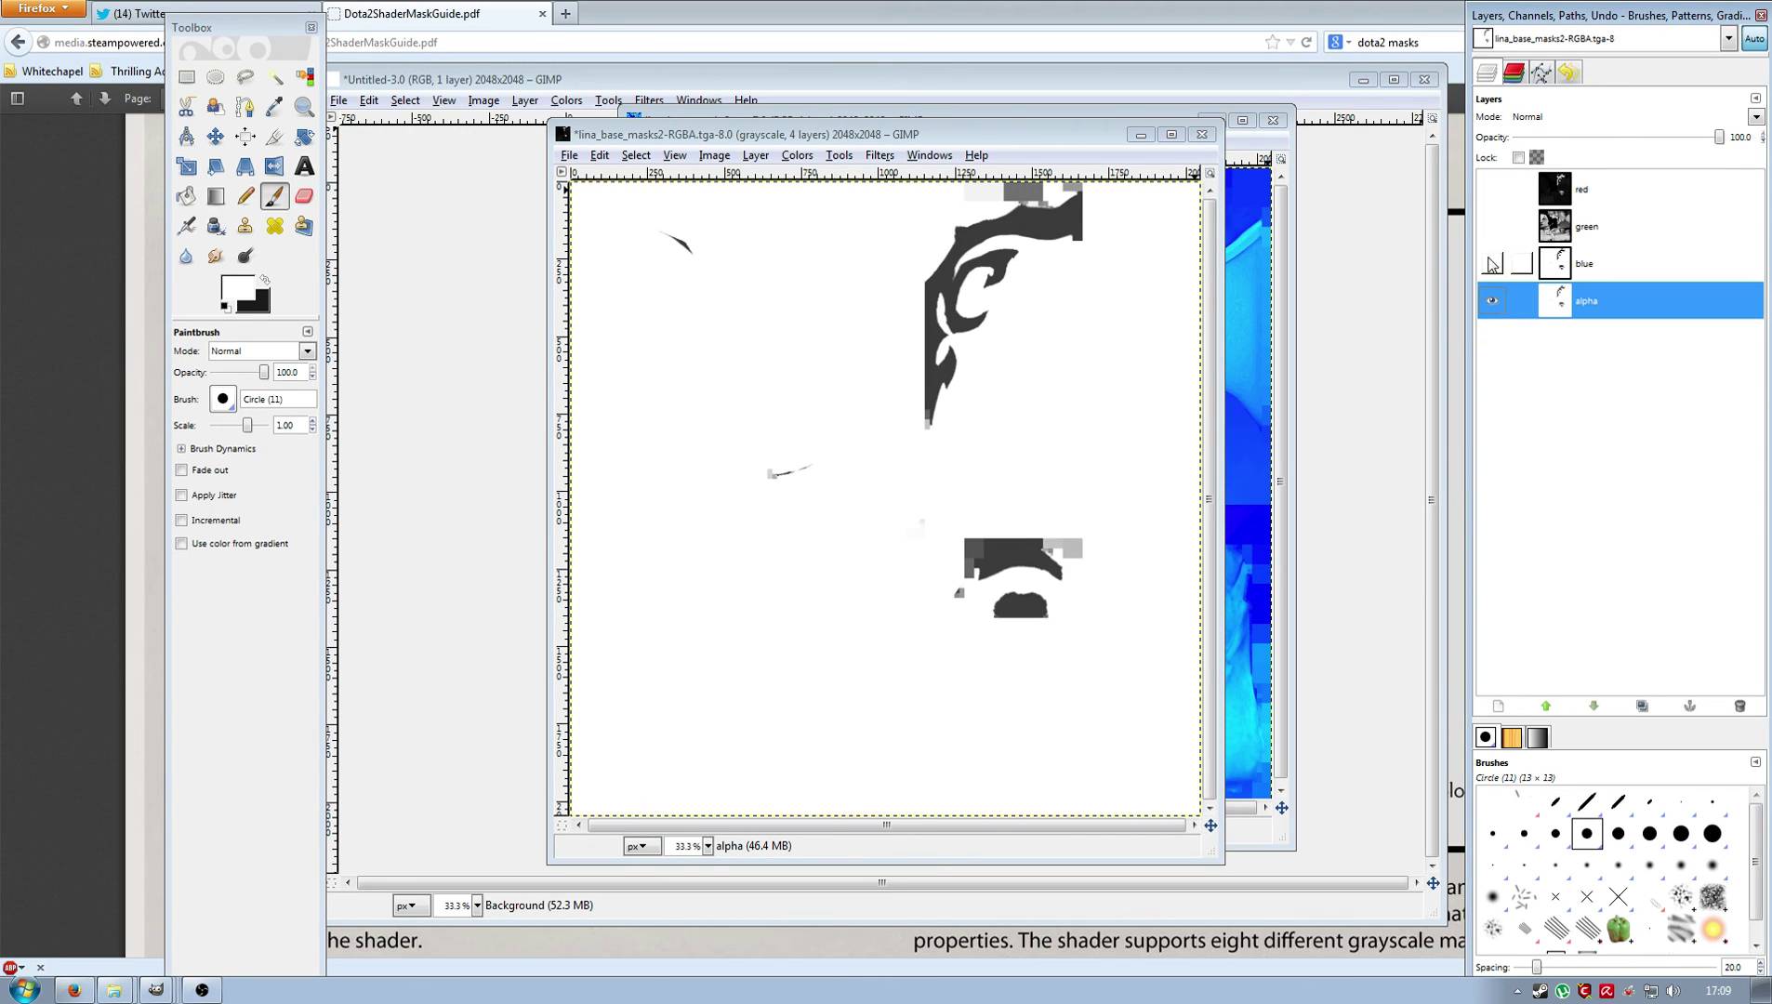
click(1492, 226)
click(1492, 188)
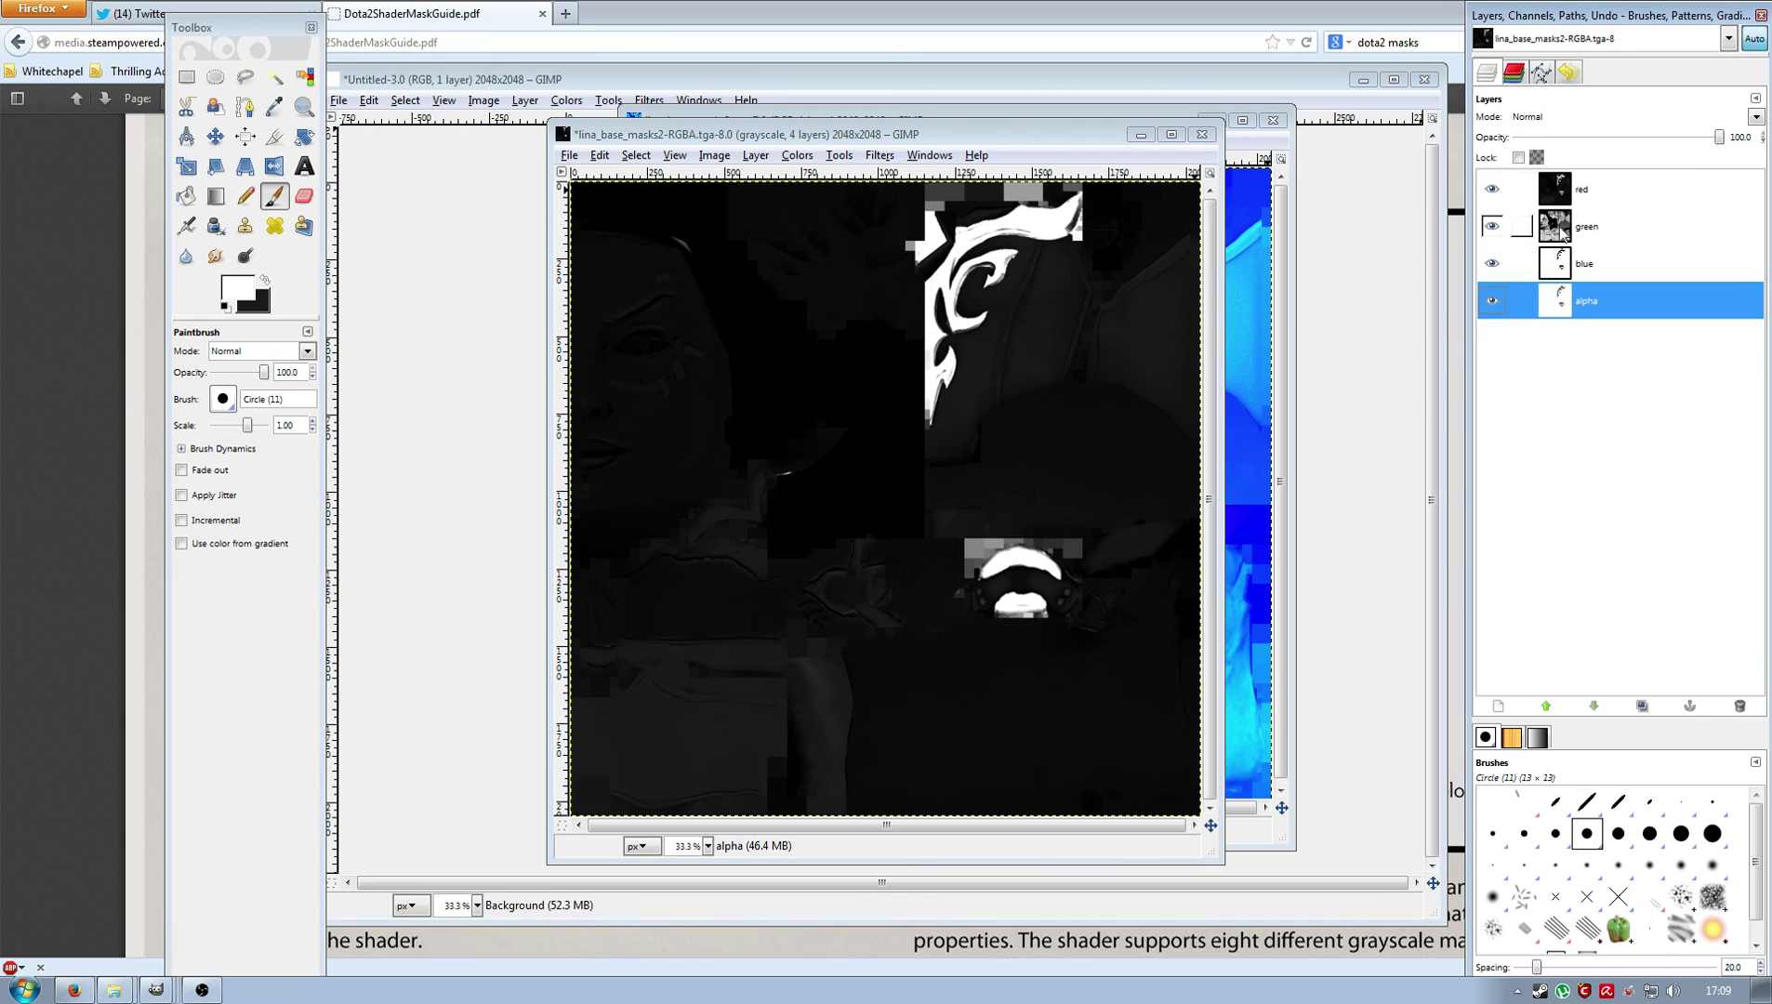
click(1492, 189)
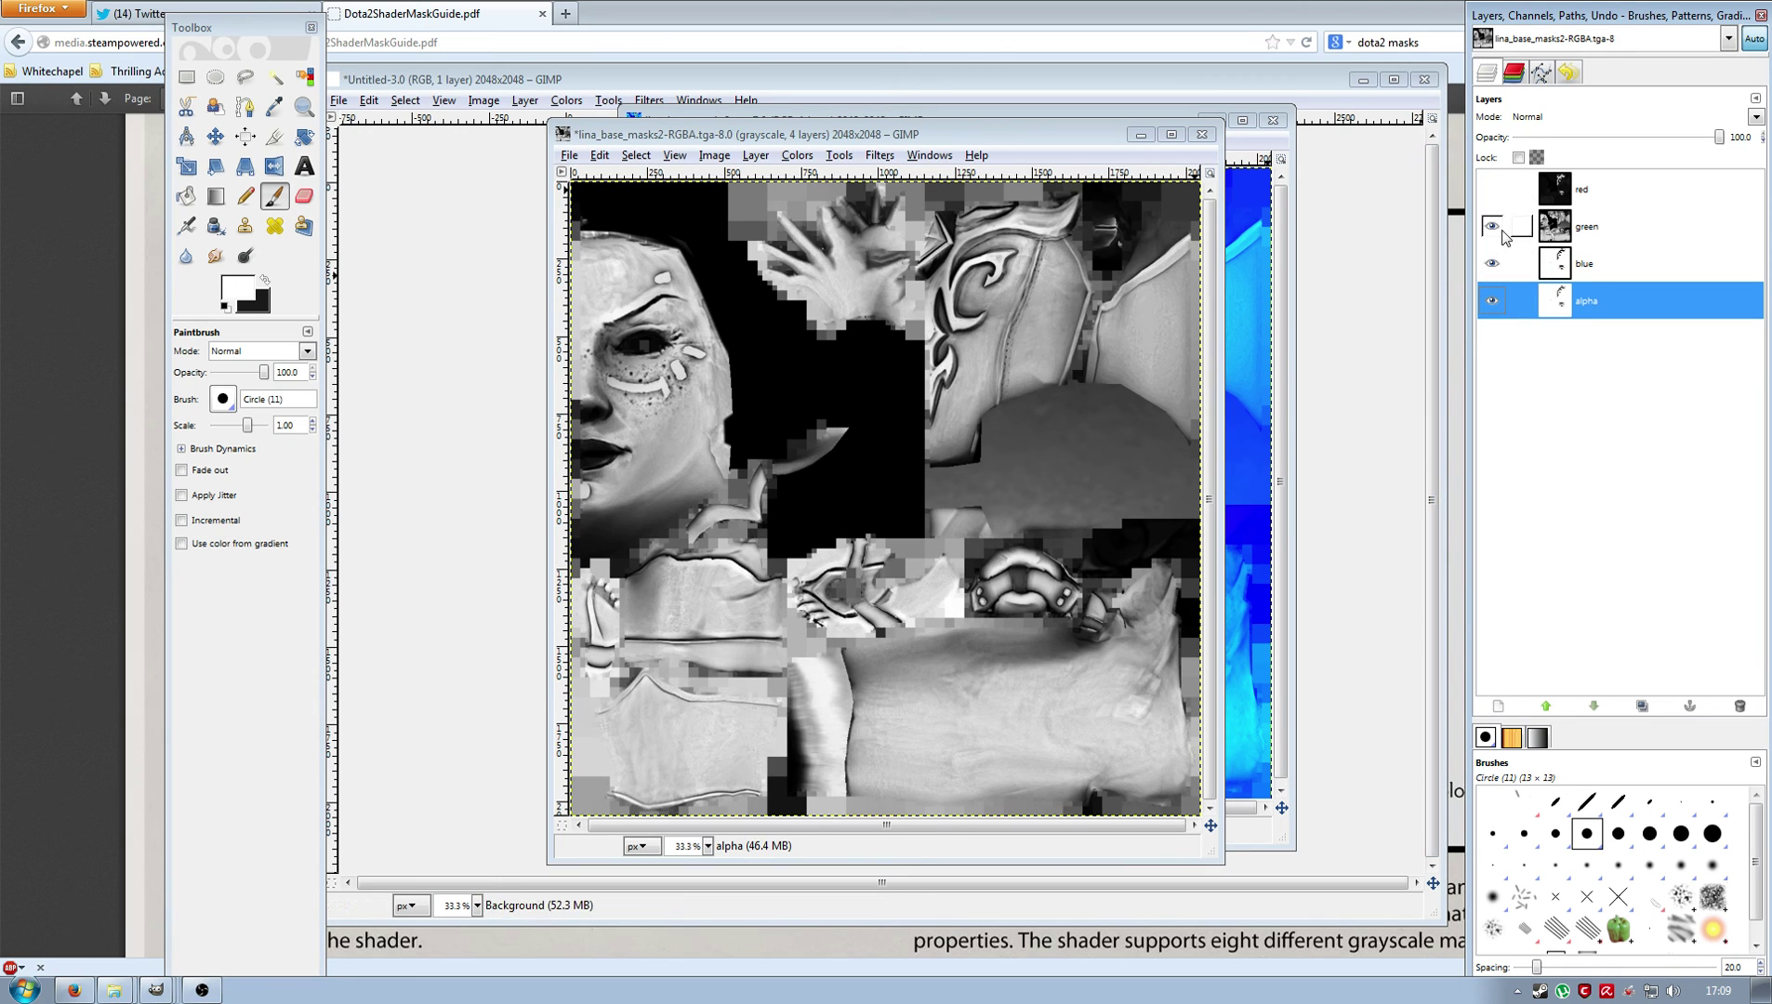
click(1491, 226)
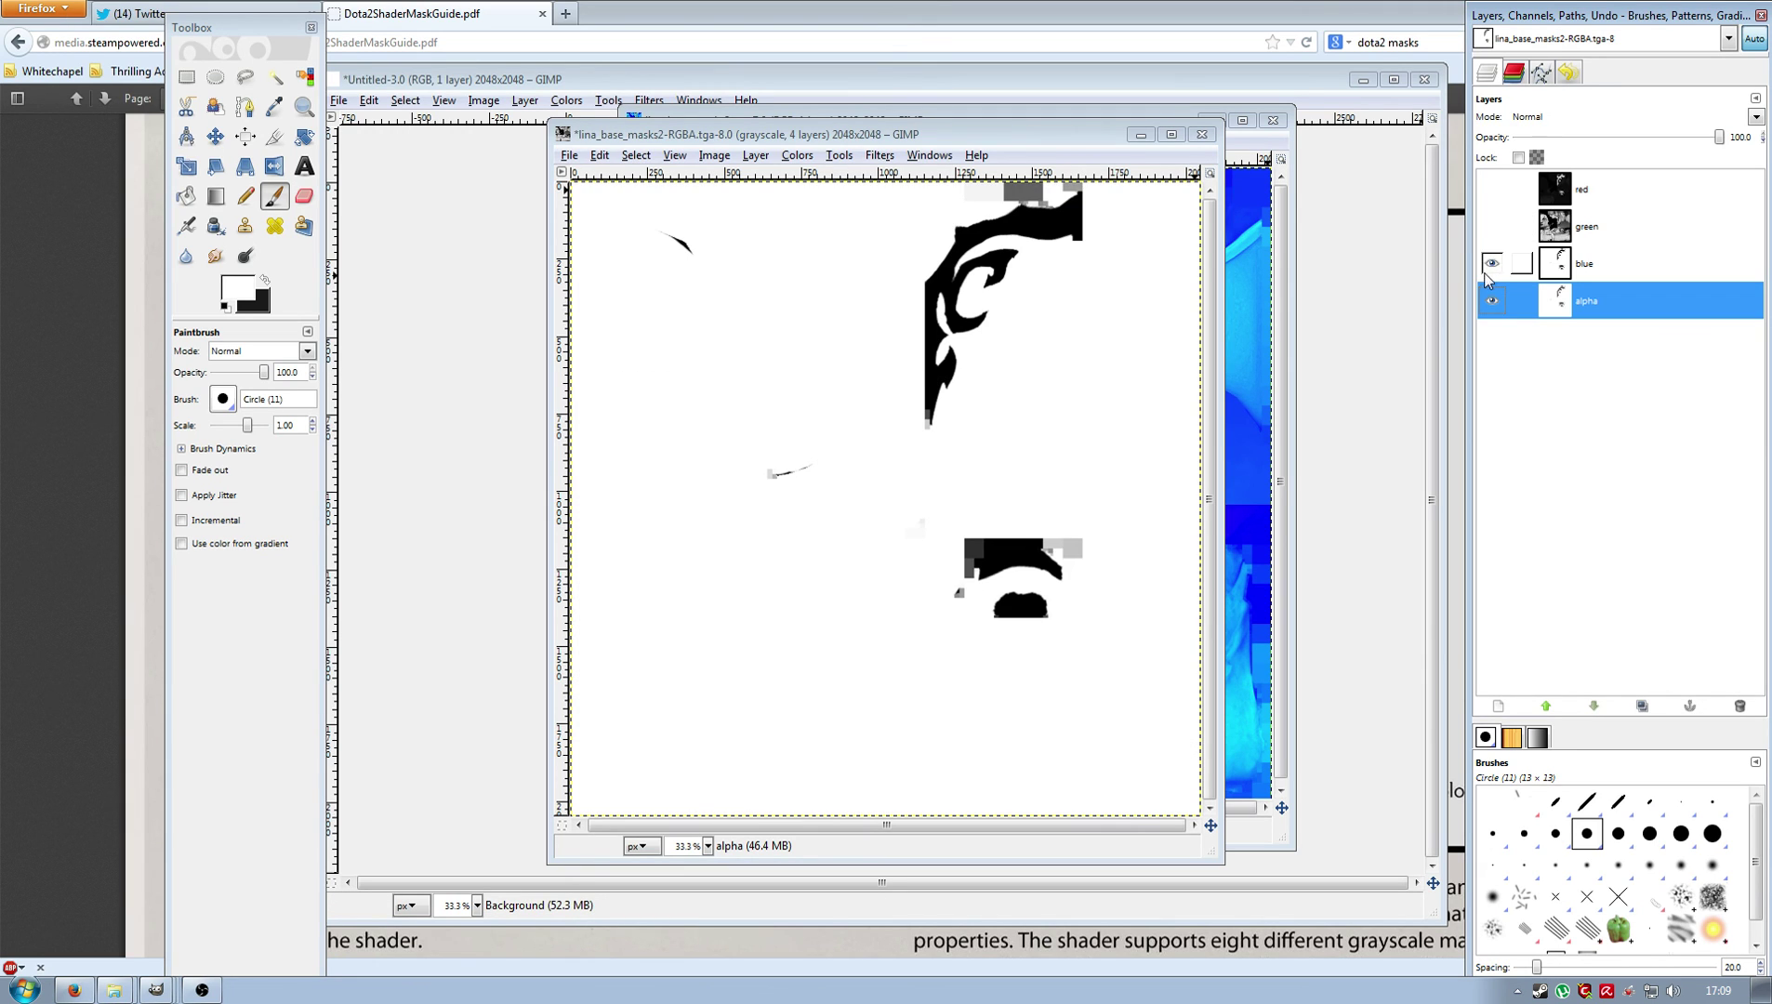
click(1491, 264)
click(1492, 263)
click(1491, 226)
click(1492, 189)
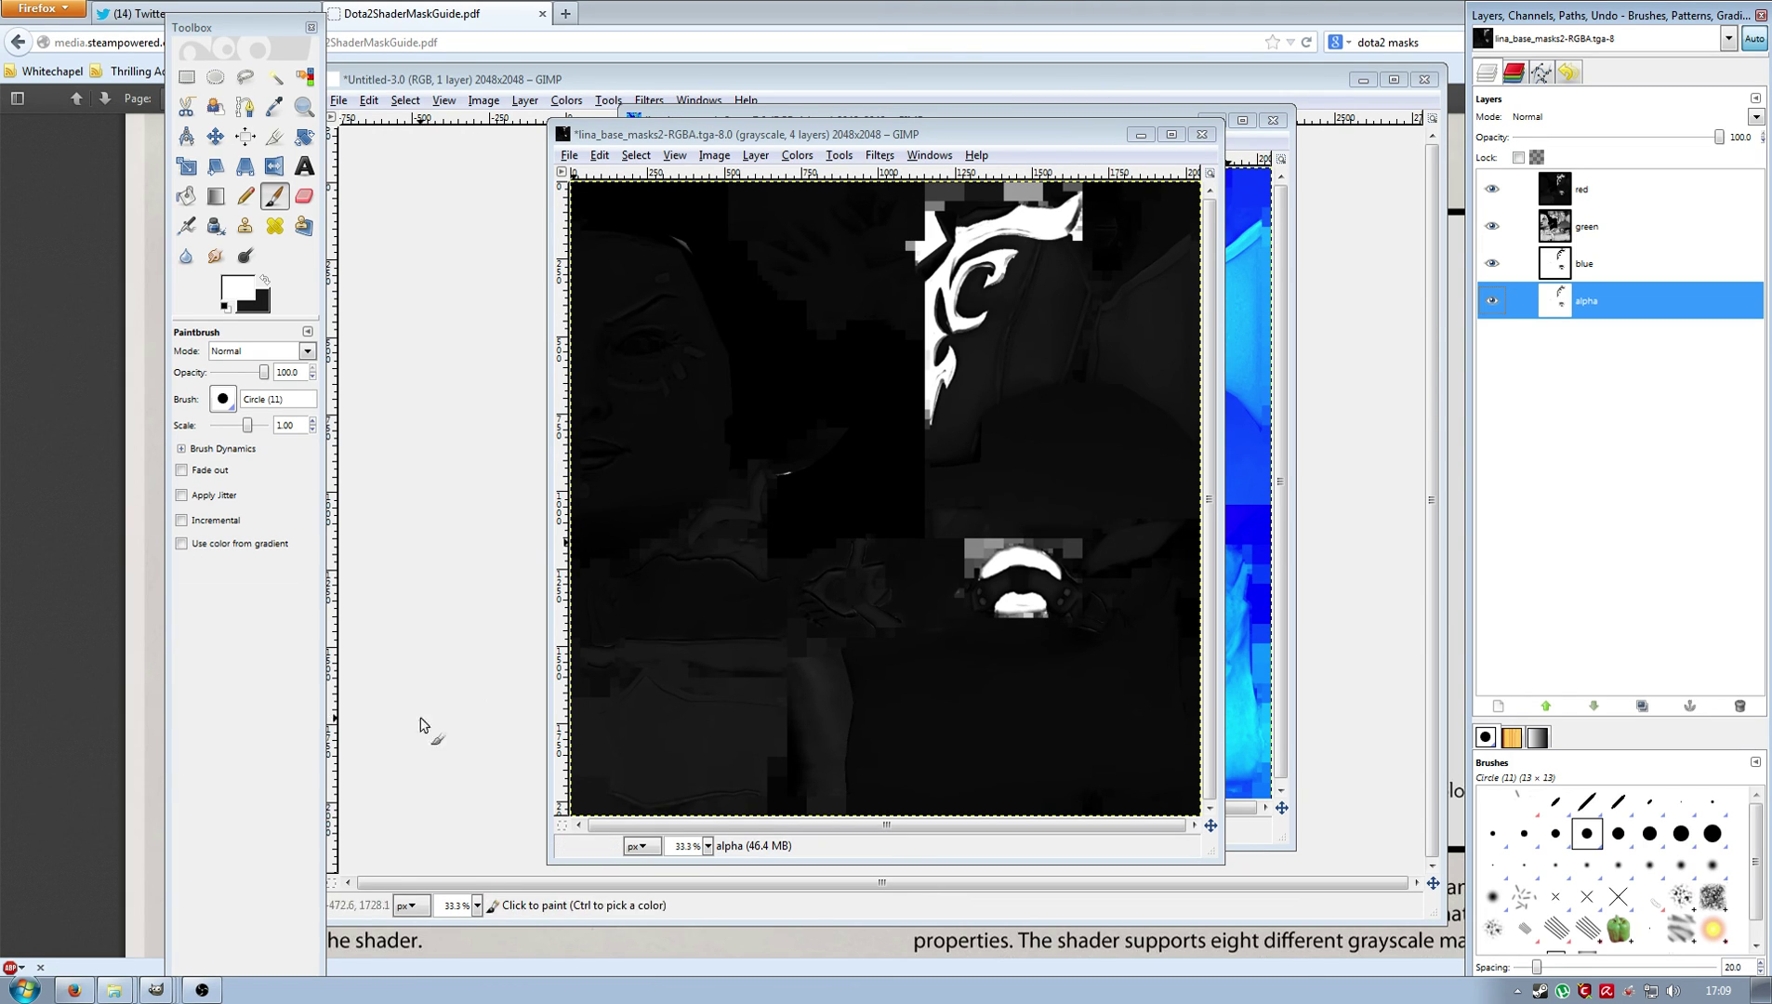
Raise the rgba-compose-6.0 image window in front of the decomposed lina mask.
click(144, 906)
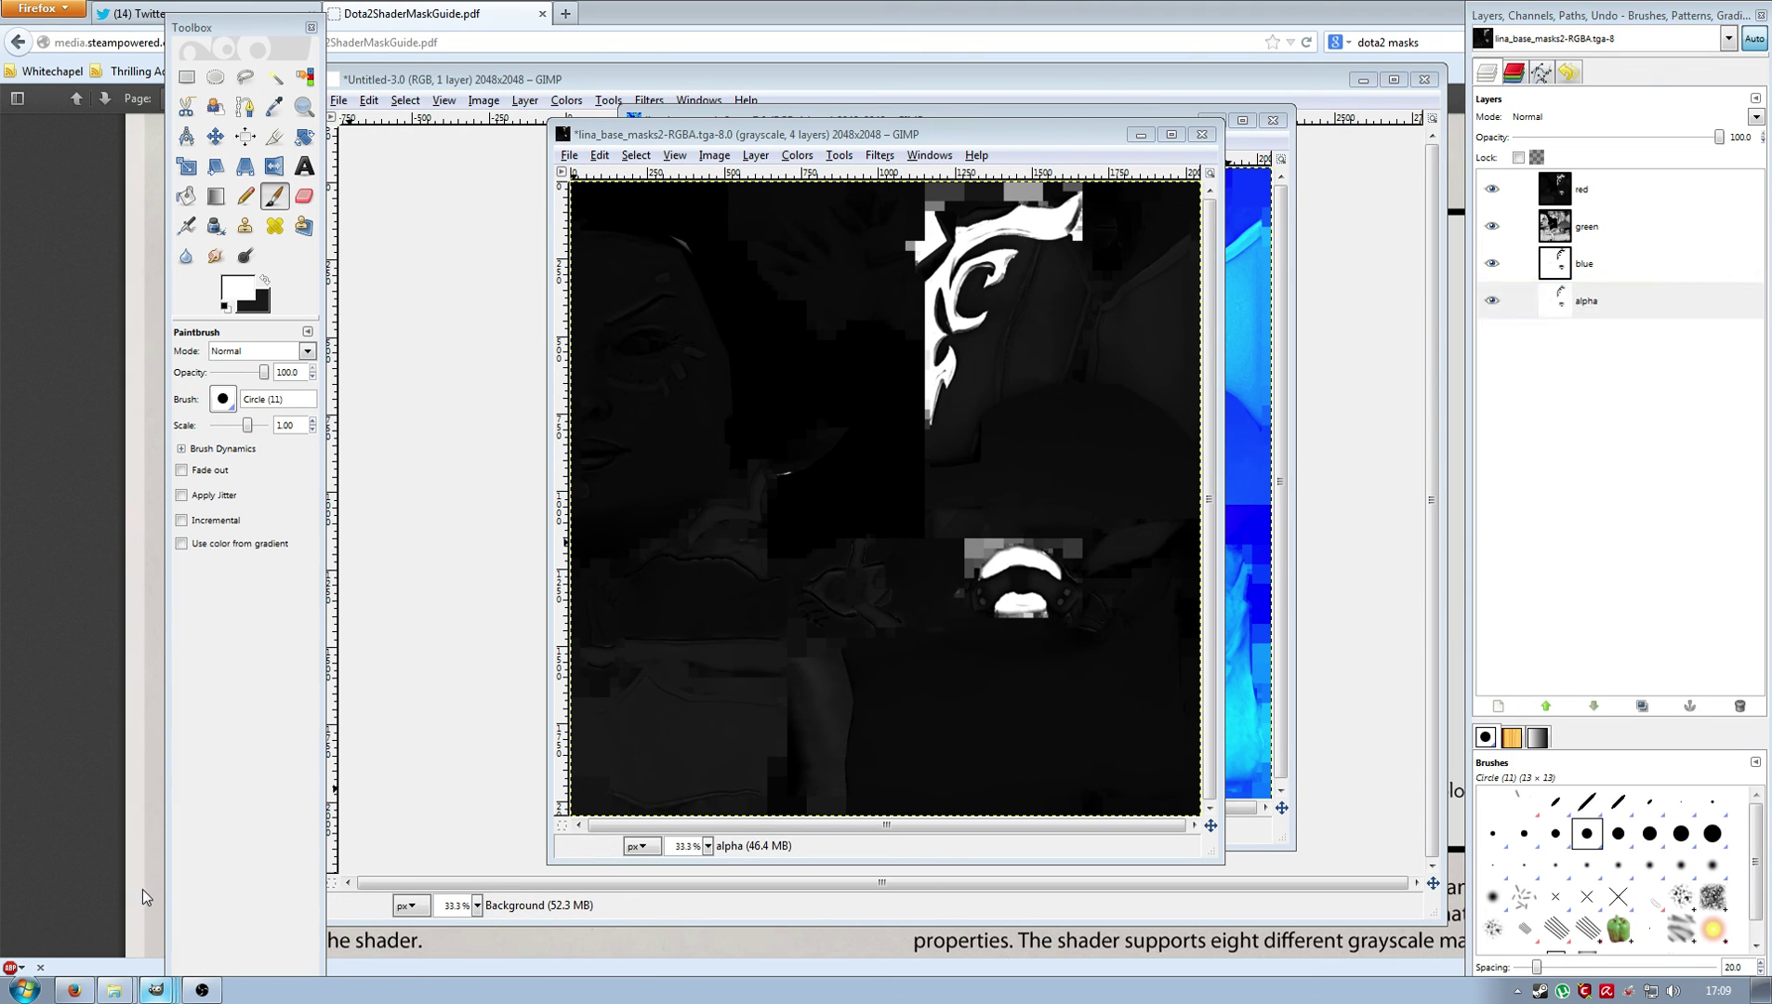